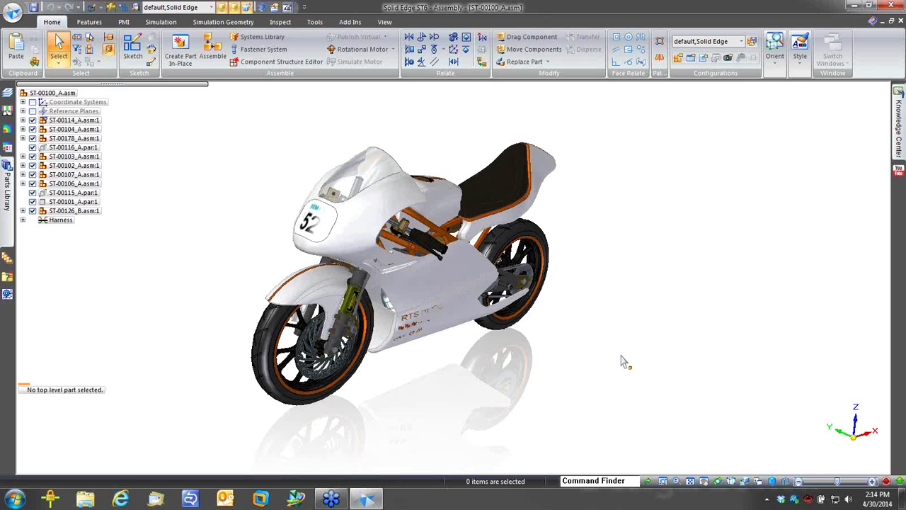
middle_drag(621, 355, 621, 355)
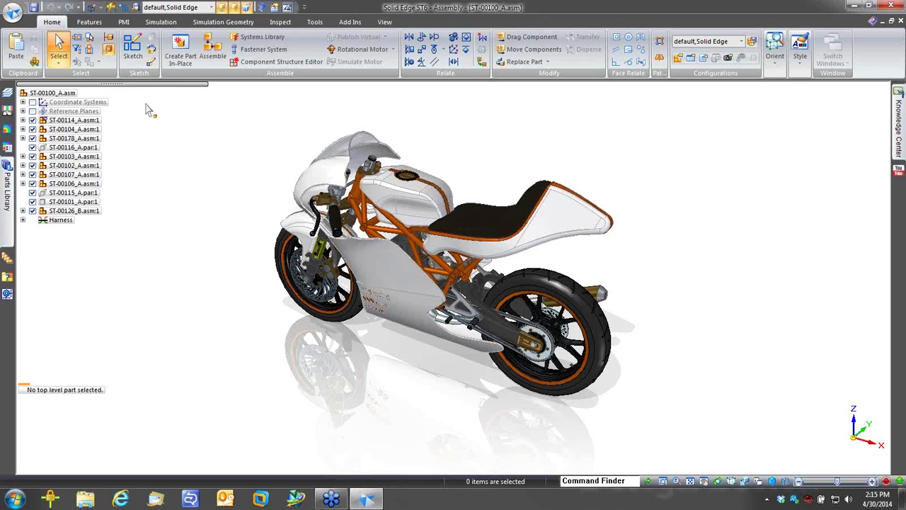
click(60, 46)
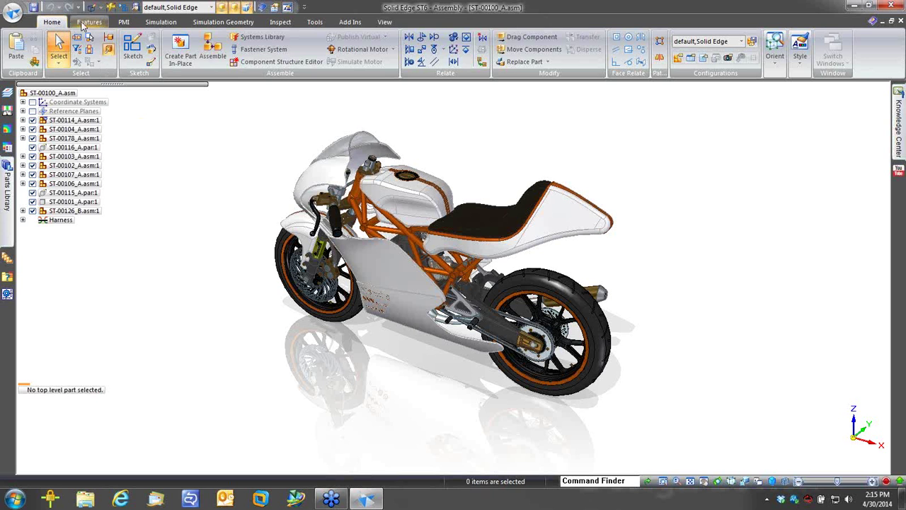
click(14, 15)
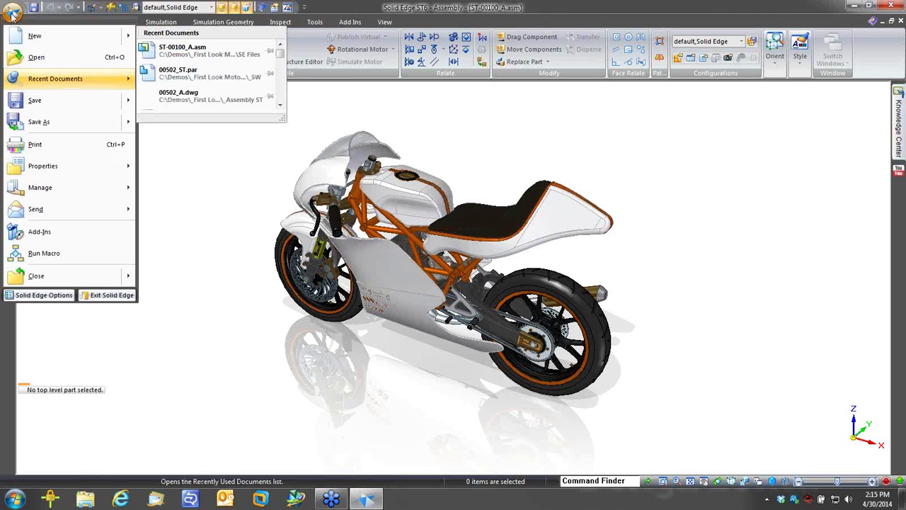
click(338, 6)
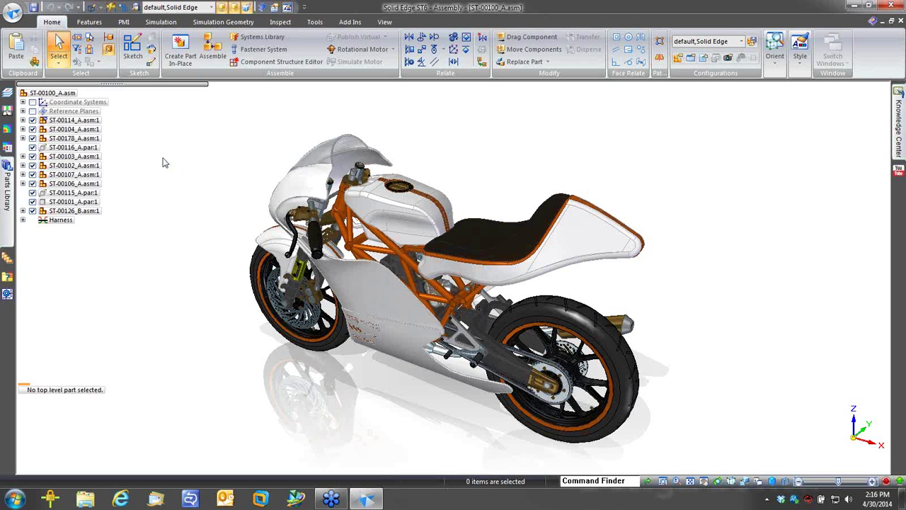
Step: Apply the "01 - Frame" display configuration to the motorcycle assembly
right_drag(163, 160, 190, 160)
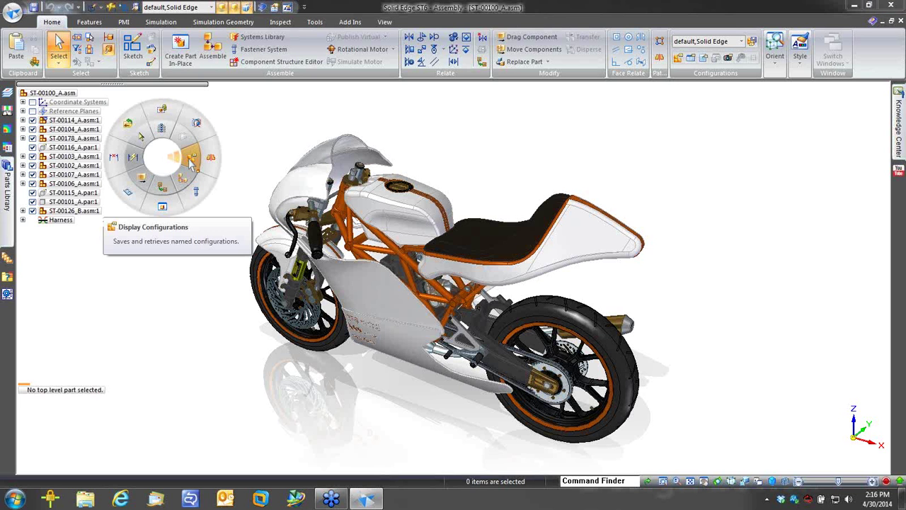
click(192, 160)
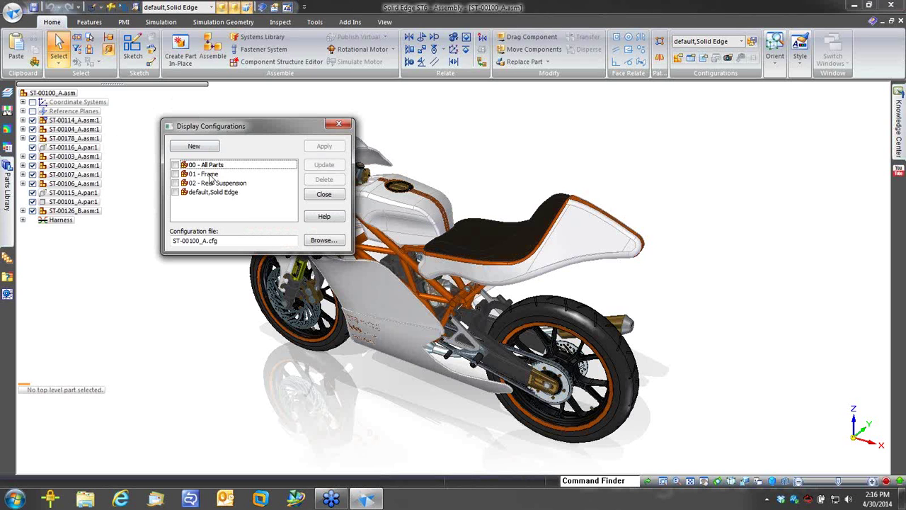
click(209, 175)
click(305, 146)
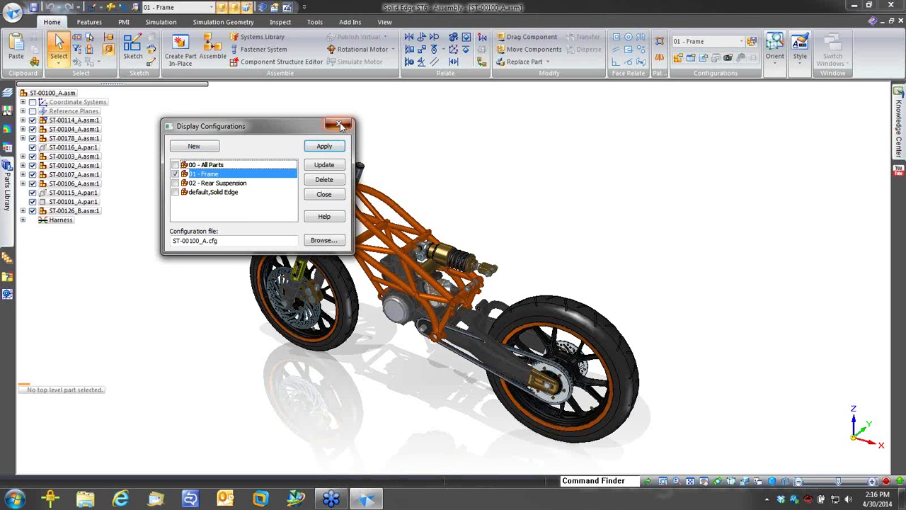
click(340, 126)
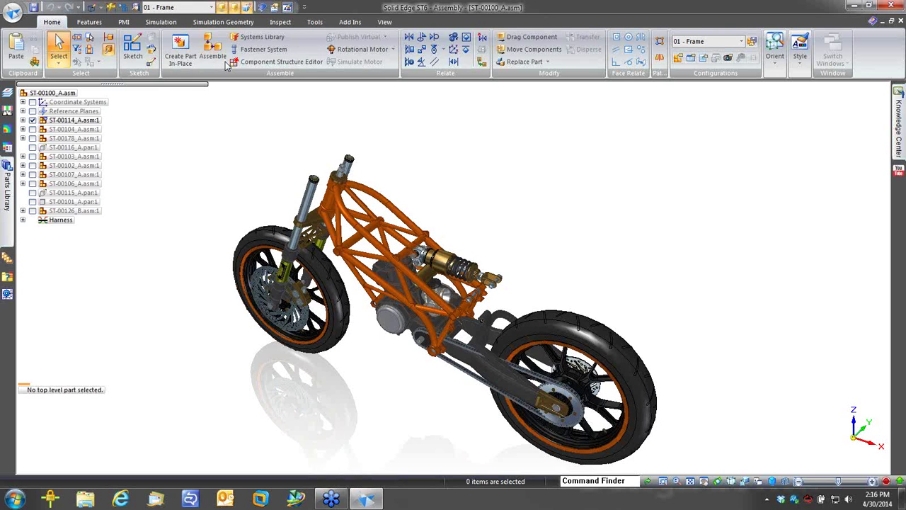
Step: Turn off the floor reflection and shadow display effects in the assembly view
click(248, 9)
click(235, 9)
click(224, 10)
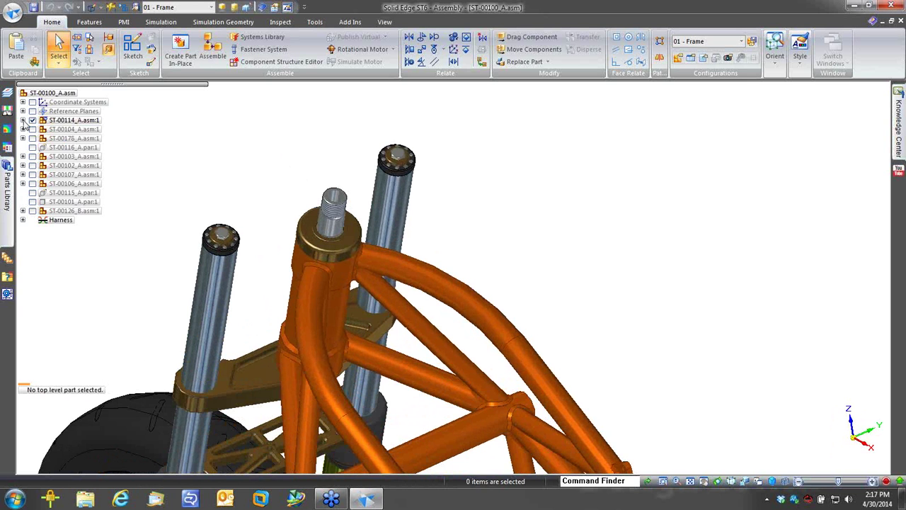
Step: Open ST-00210_A.par inside the ST-00114_A.asm subassembly for editing in place
click(23, 121)
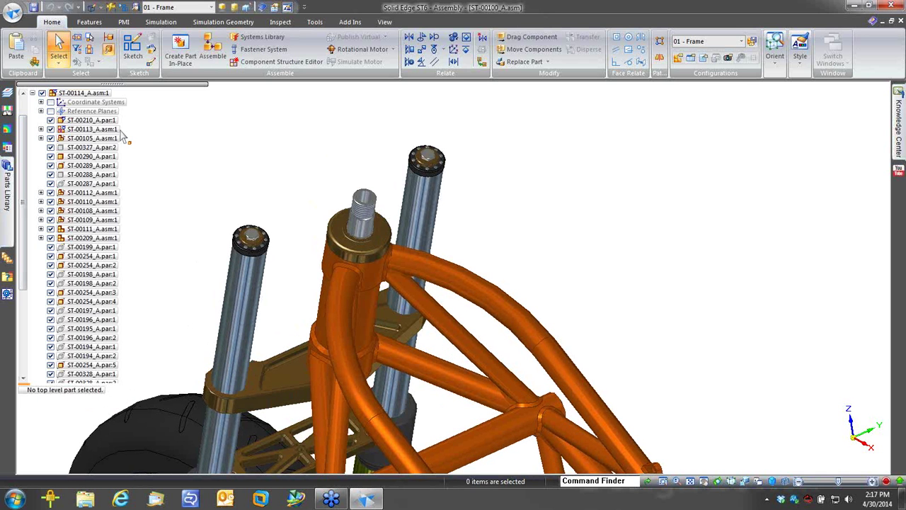
double_click(83, 121)
right_click(269, 167)
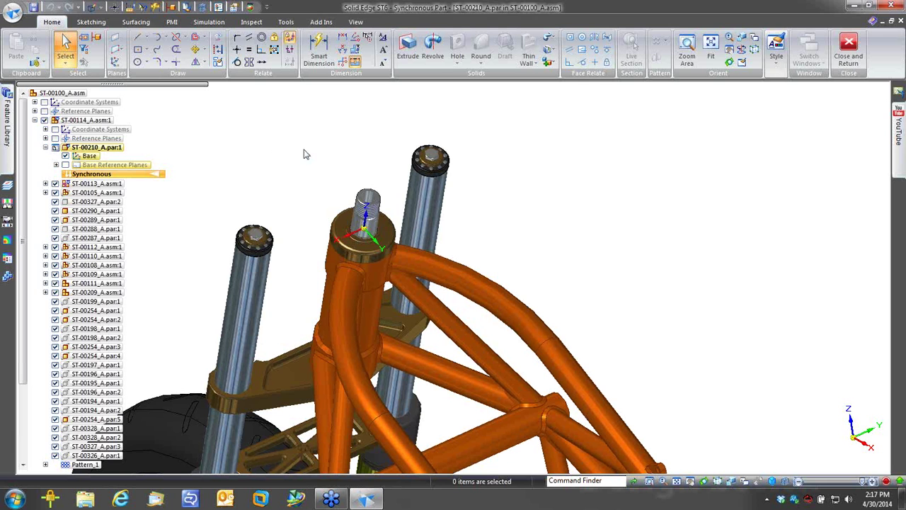
Step: Use Project to Sketch to project the circular edges of the steering stem and fork tubes onto the part's horizontal base plane
right_click(305, 154)
click(282, 168)
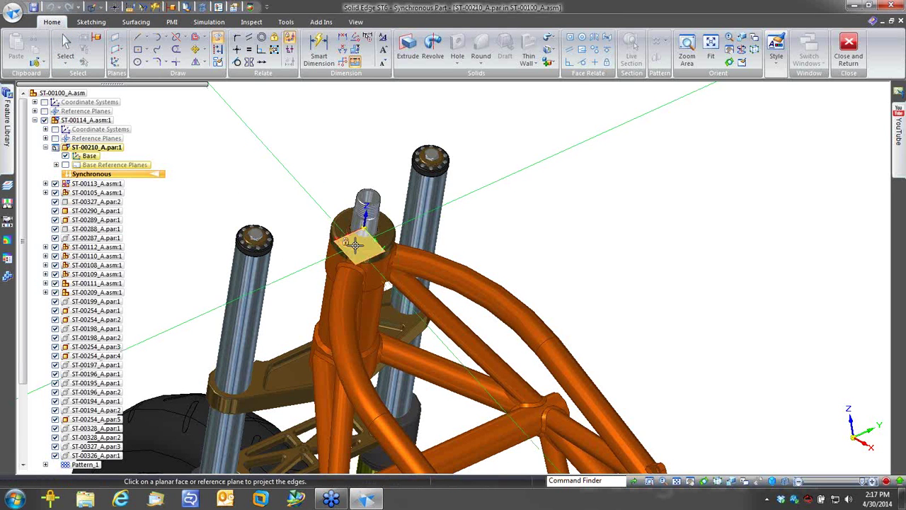
click(294, 183)
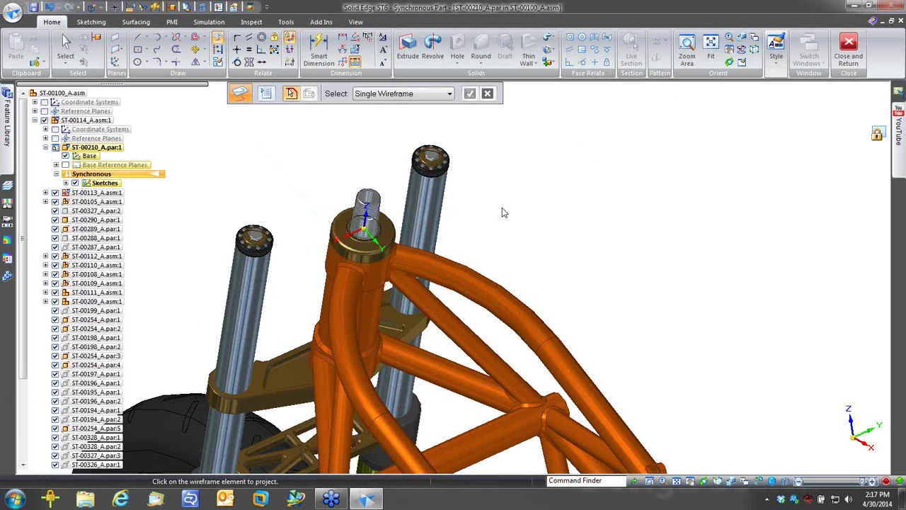
scroll(510, 214, up, 4)
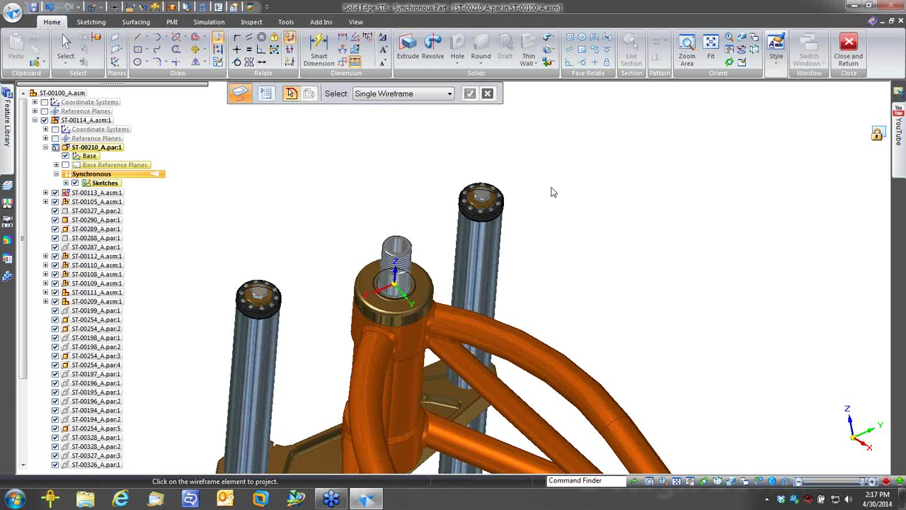
Step: Add Smart Dimension diameters to the projected steering stem circle and the far fork tube circle
right_click(551, 189)
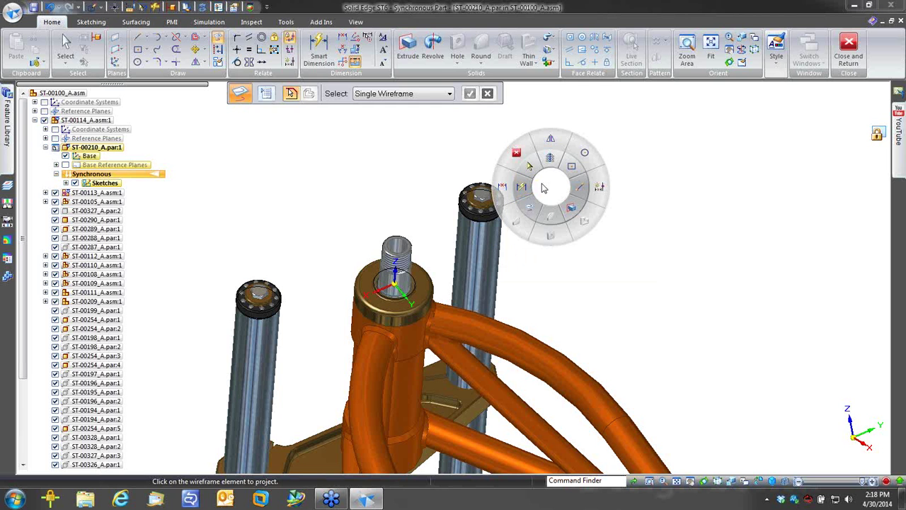
click(522, 189)
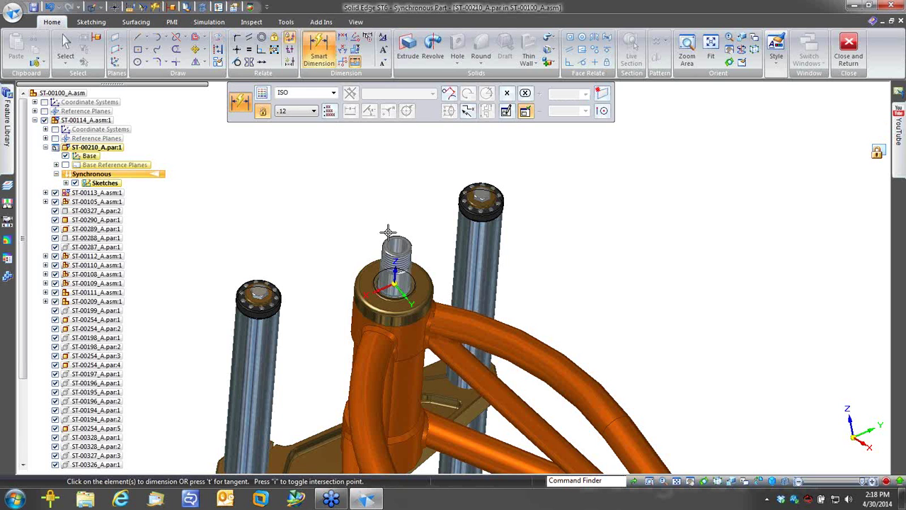
click(384, 238)
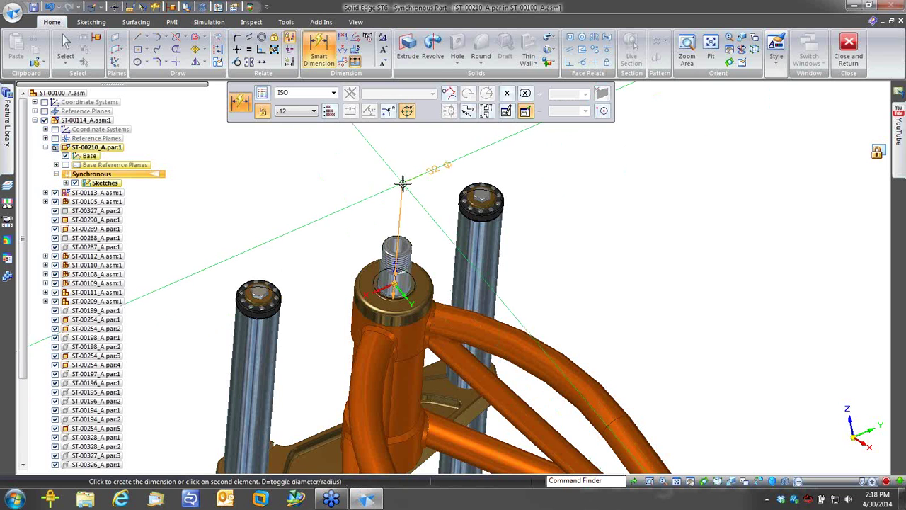
click(402, 184)
click(494, 190)
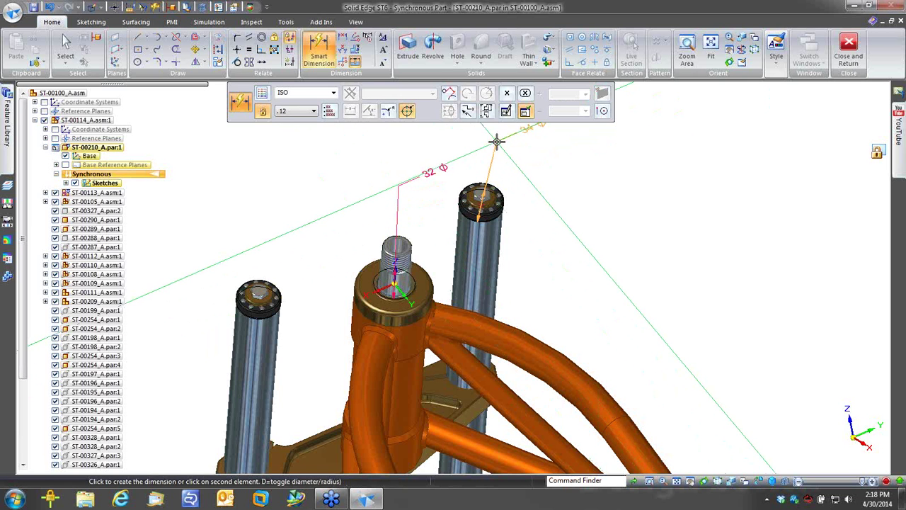
click(503, 142)
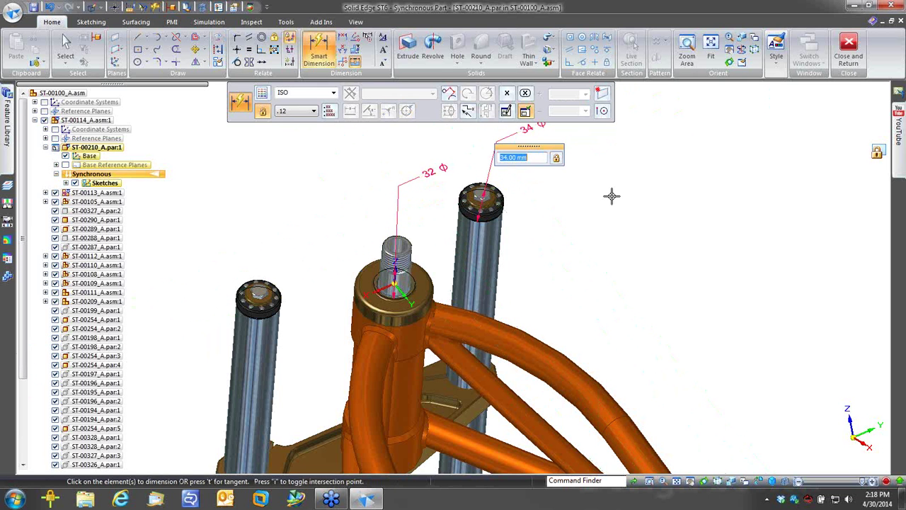
scroll(609, 212, down, 2)
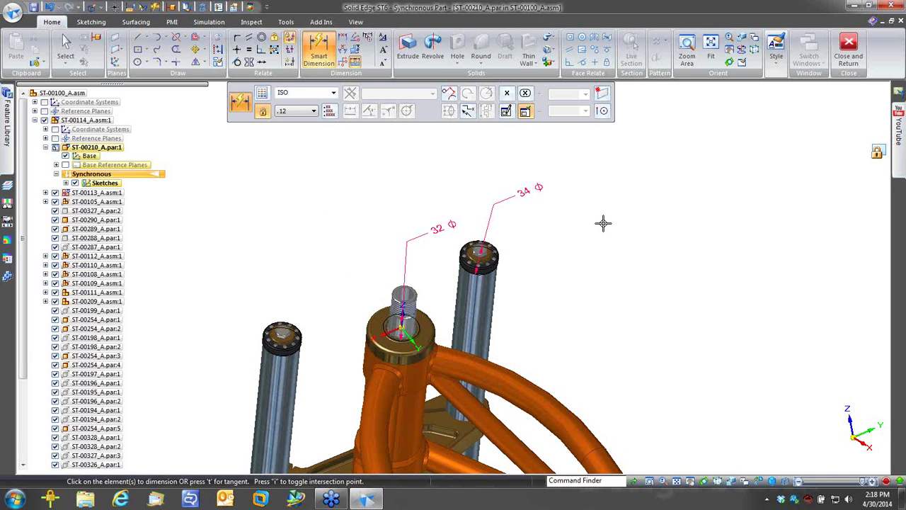
click(500, 257)
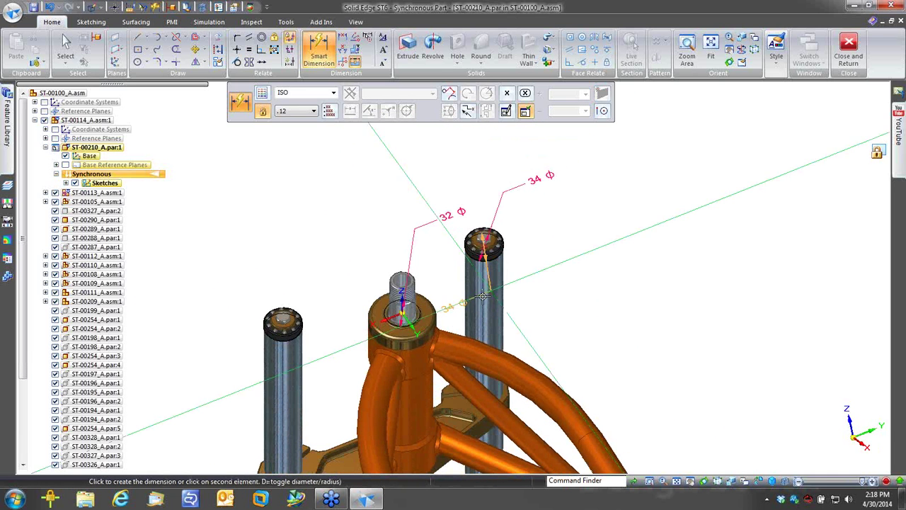
click(415, 307)
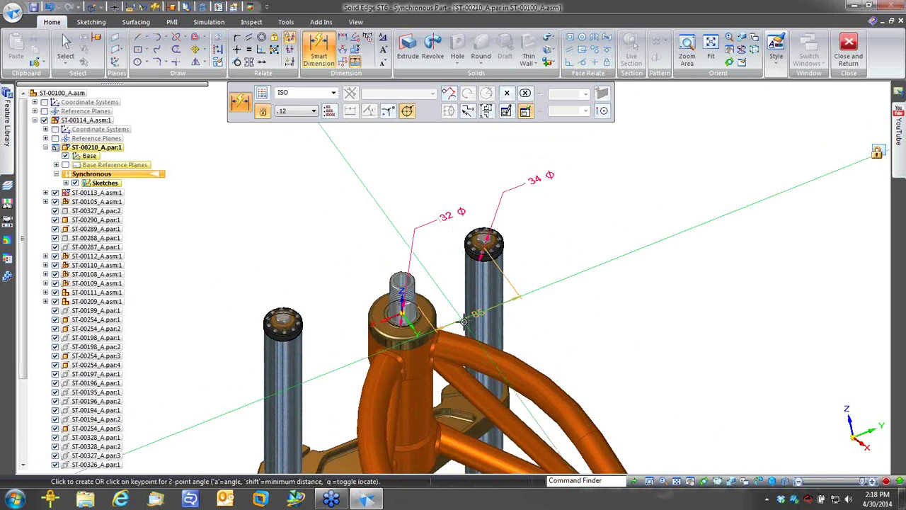
right_click(528, 310)
key(Escape)
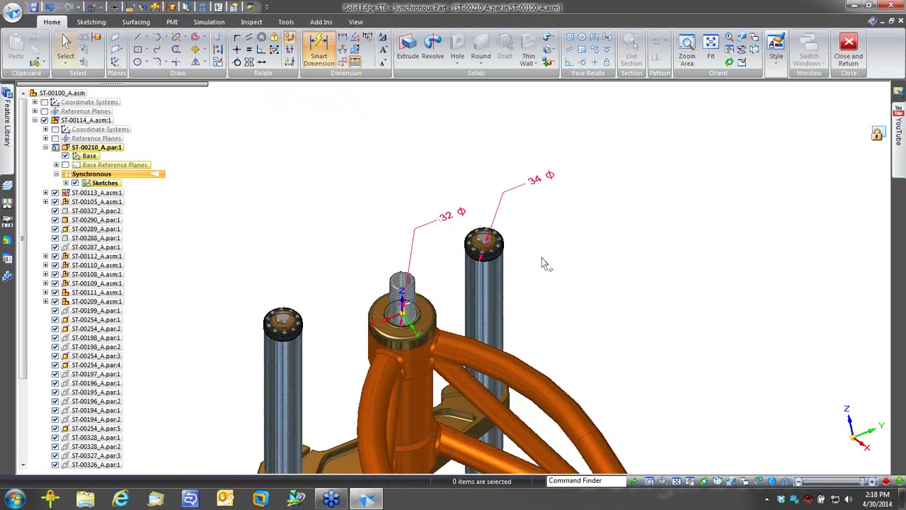
Step: Dimension the sideways distance and the fore-aft offset between the centres of the steering stem circle and the far fork tube circle
right_click(557, 244)
click(529, 244)
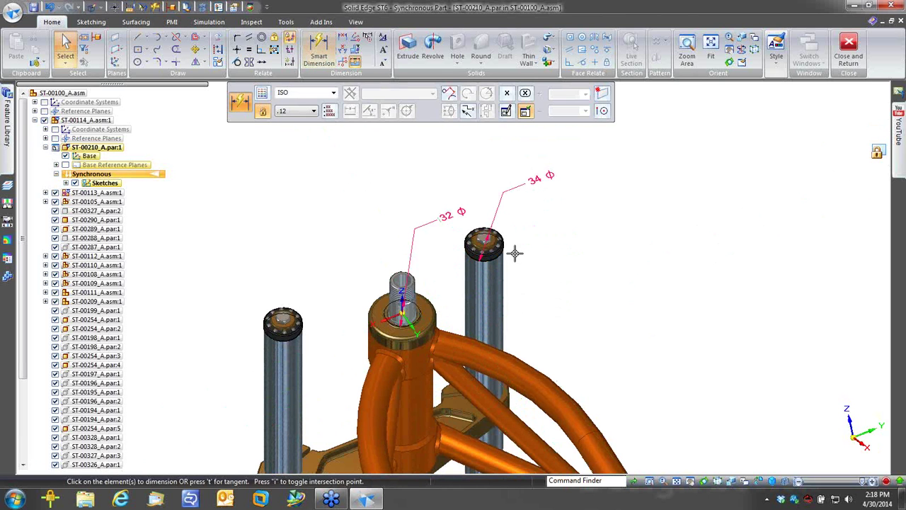
click(499, 257)
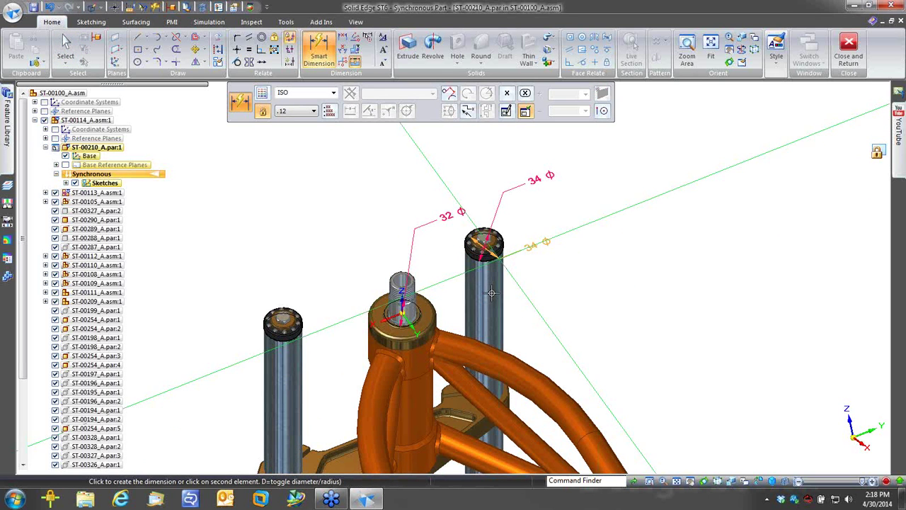
click(421, 321)
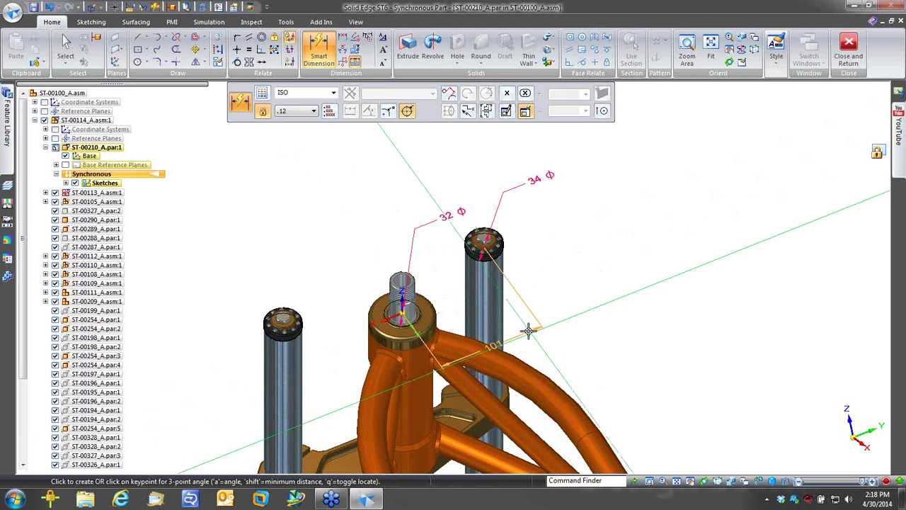
click(536, 334)
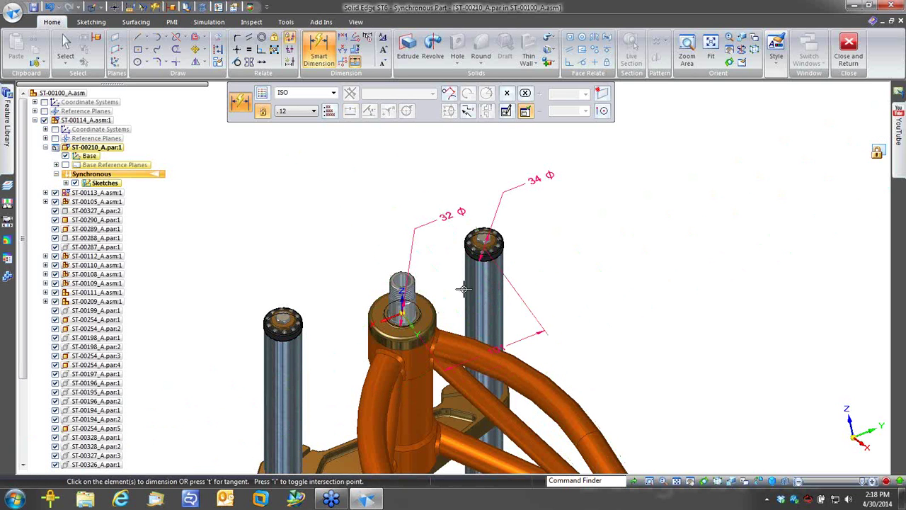
click(431, 309)
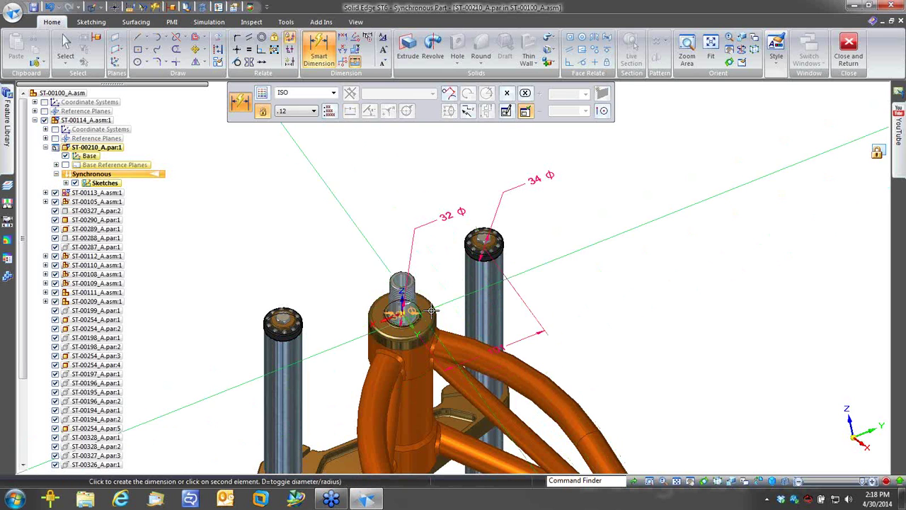
click(499, 246)
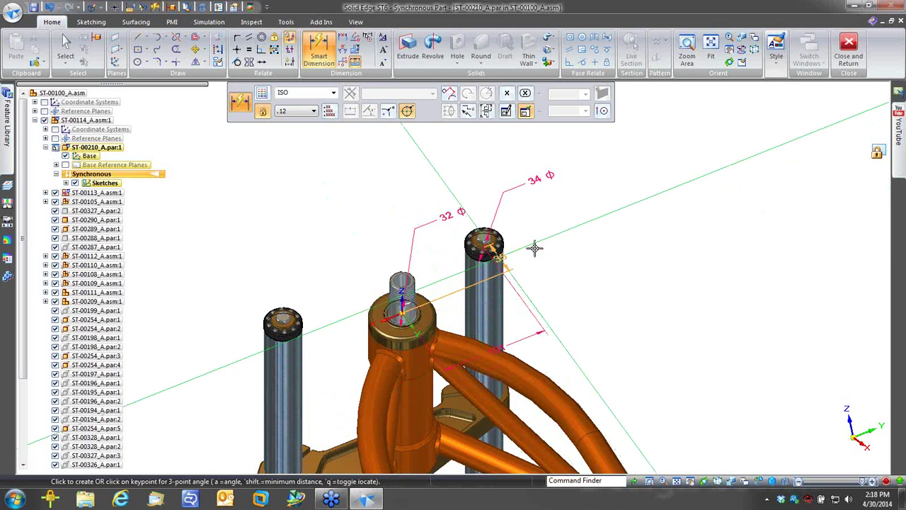
click(572, 234)
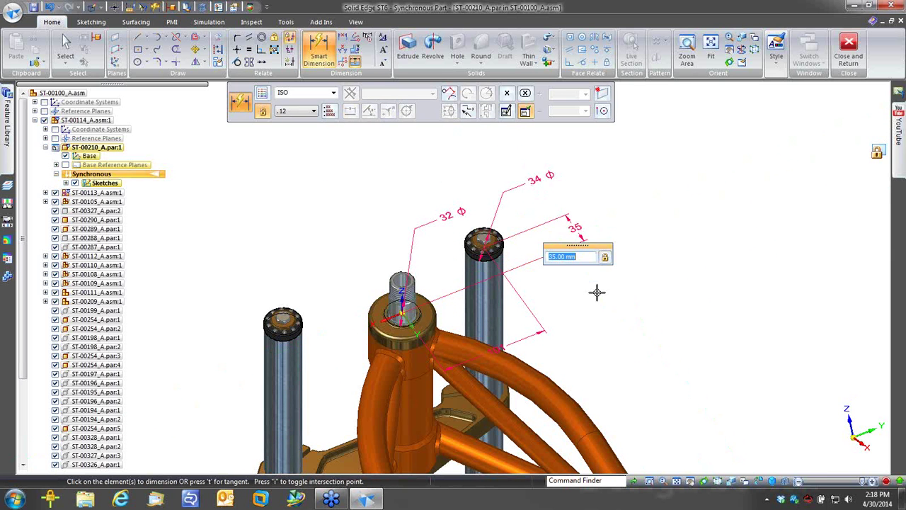
Step: Dimension the centre-to-centre distance between the two fork tube circles and finish dimensioning
right_drag(597, 293, 569, 293)
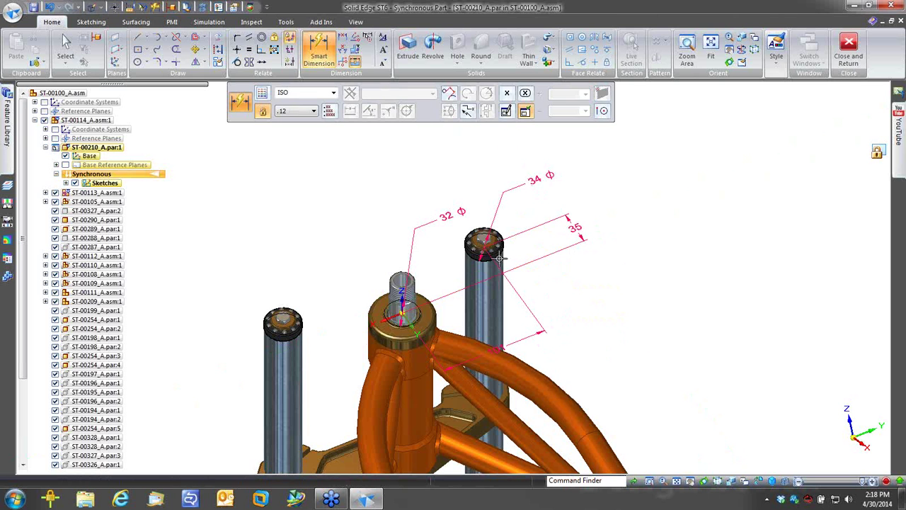
click(499, 248)
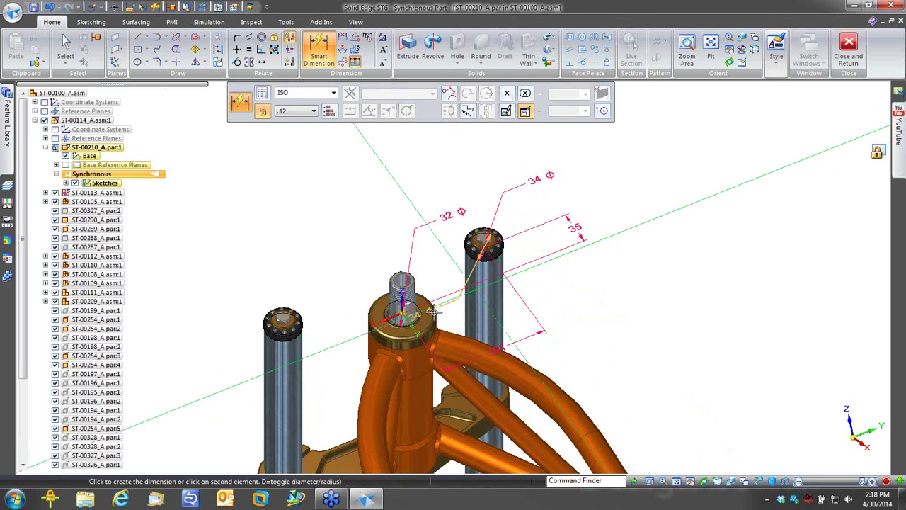
click(289, 341)
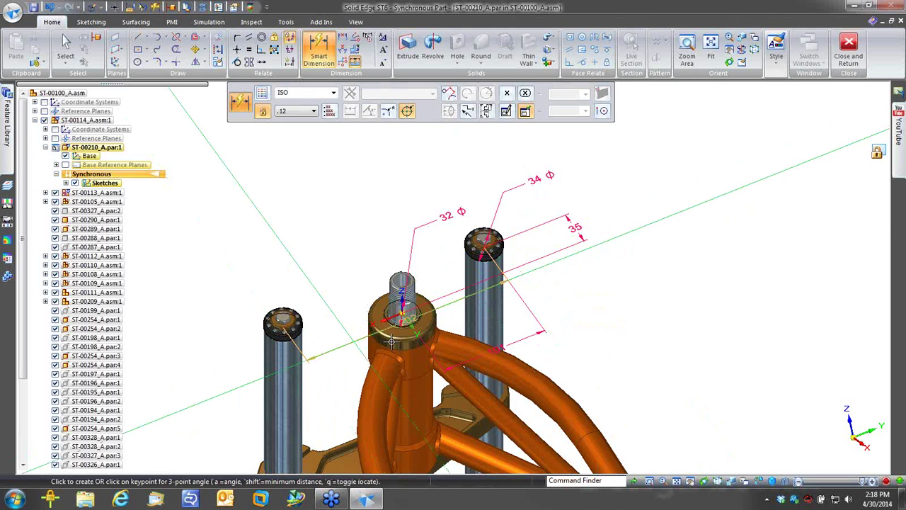
click(550, 359)
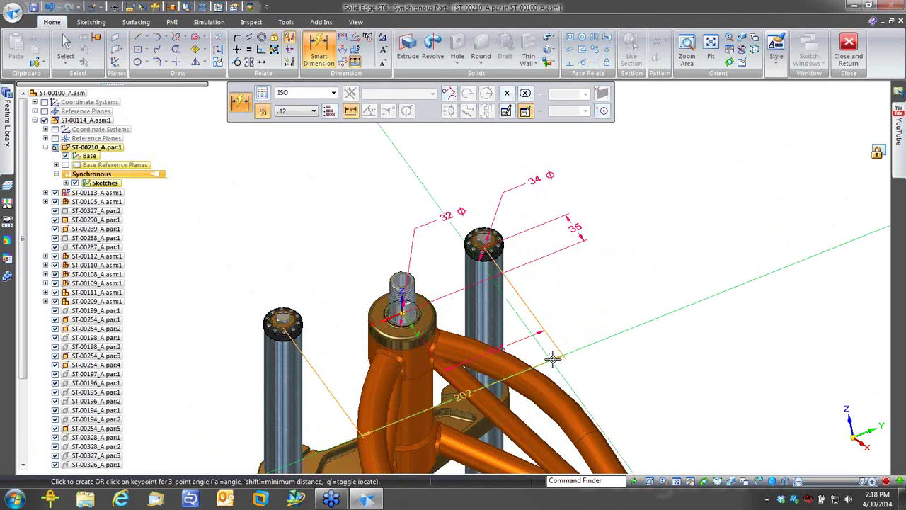
key(Escape)
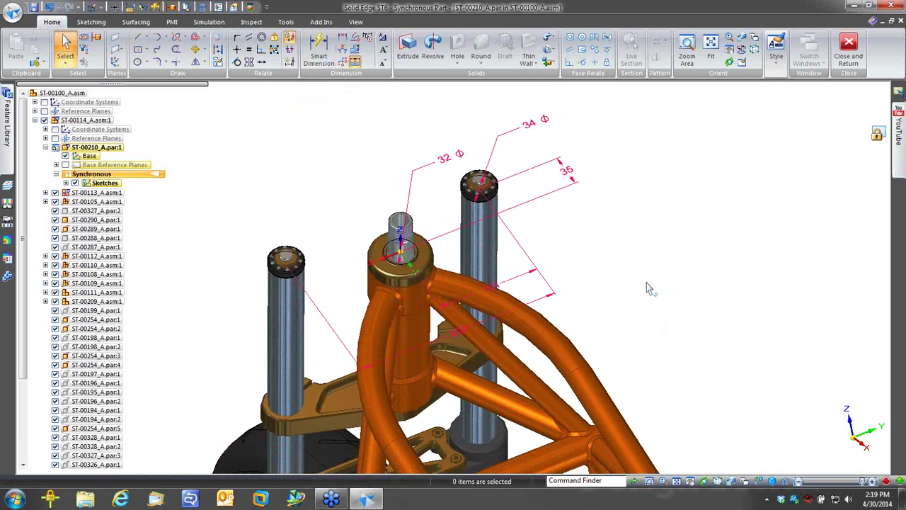
Step: Hide the surrounding assembly components and look straight down onto the sketch plane
right_click(647, 282)
click(647, 252)
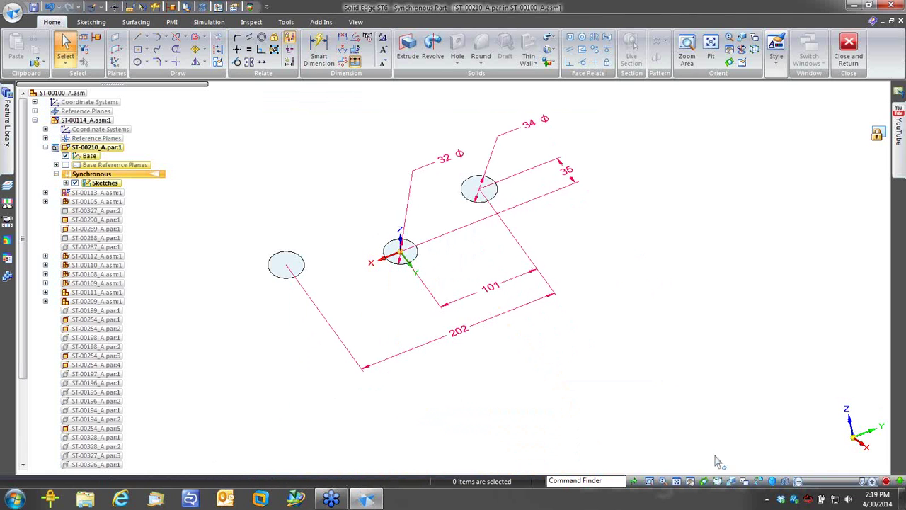
click(758, 481)
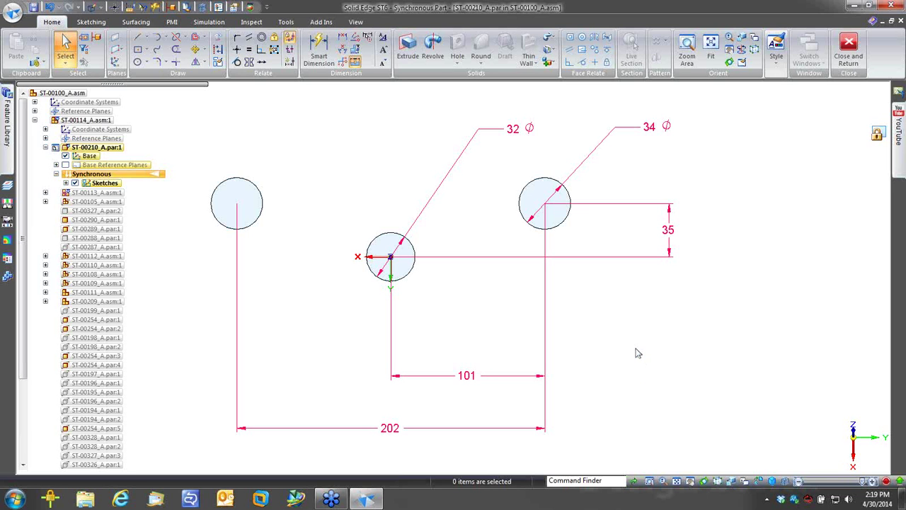
Step: Draw a circle with a 60 mm diameter concentric with the steering stem circle
right_click(636, 354)
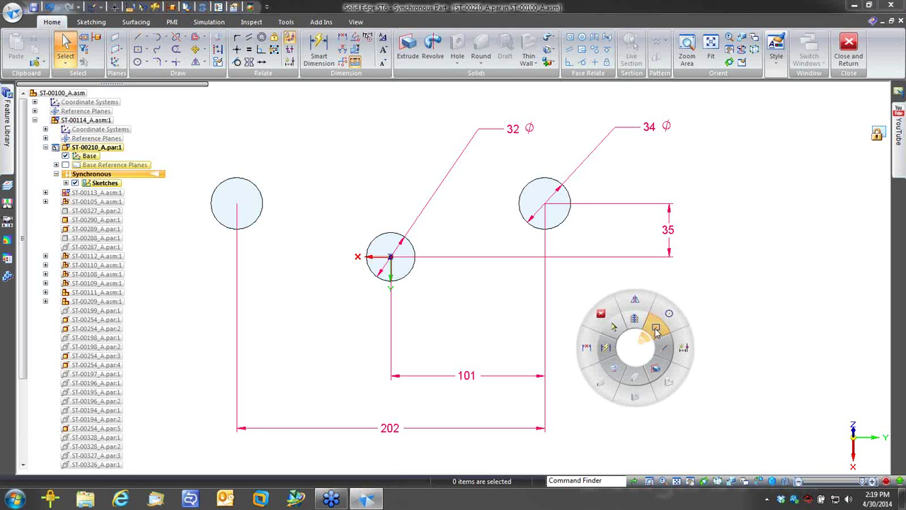
click(665, 315)
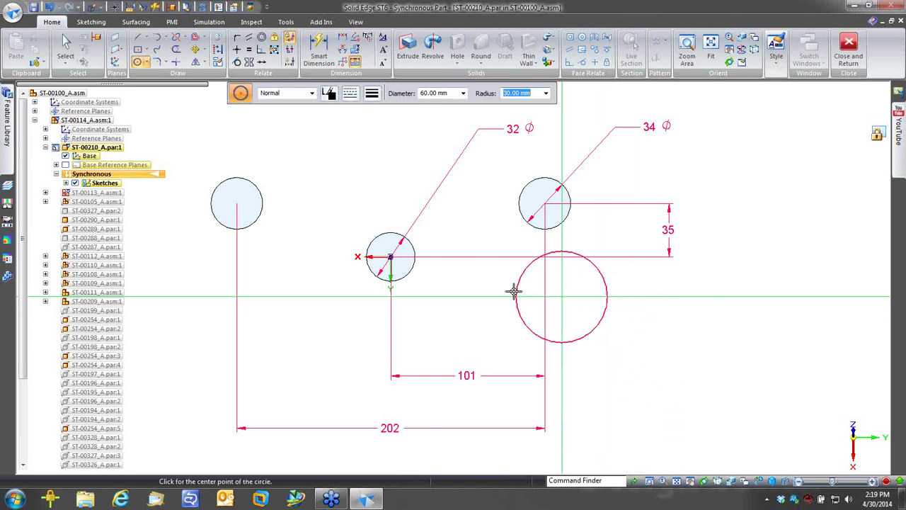
click(390, 256)
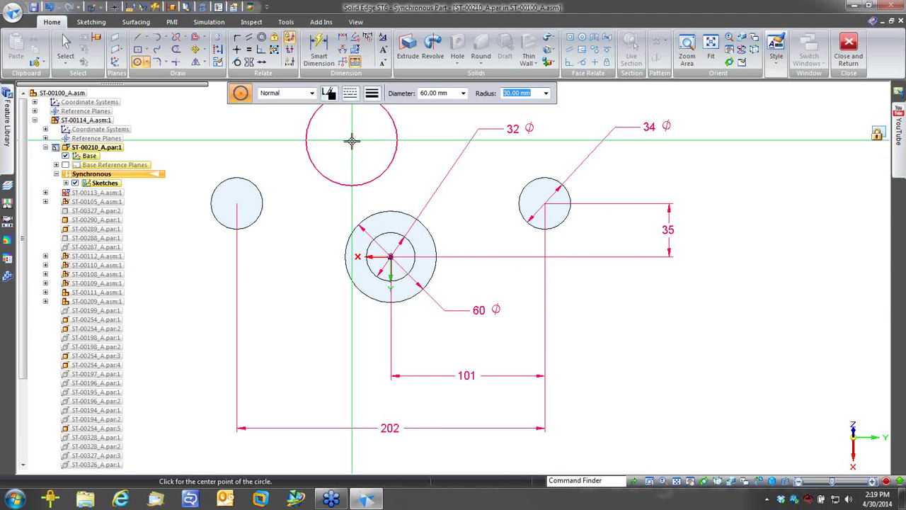
Step: Draw circles with a 21 mm radius concentric with both fork tube circles
text(21)
key(Tab)
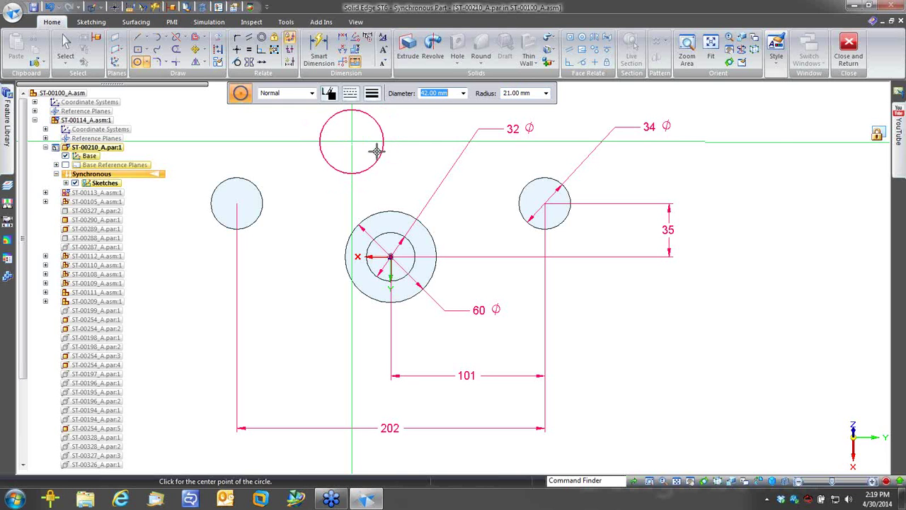
click(544, 203)
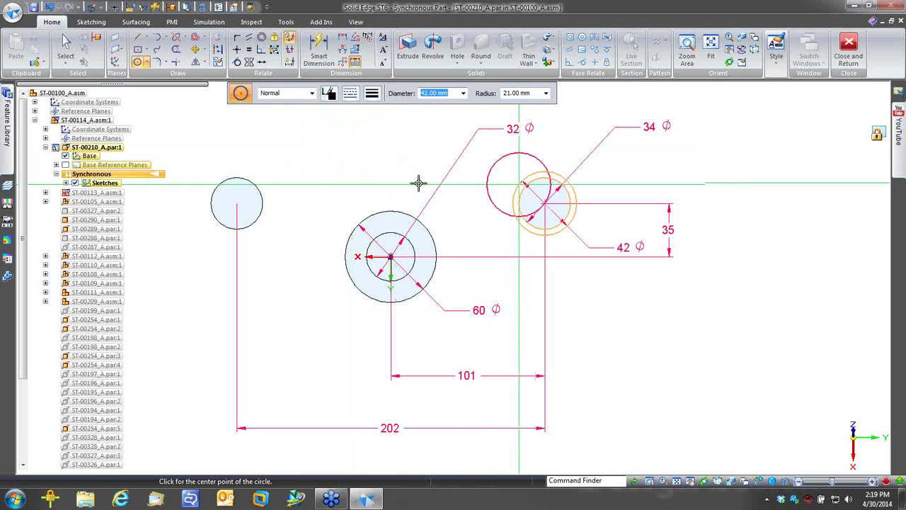
click(255, 183)
key(Escape)
Step: Draw a tangent line about 107 mm long joining the front sides of the +X fork's 42 mm circle and the 60 mm circle
right_click(296, 154)
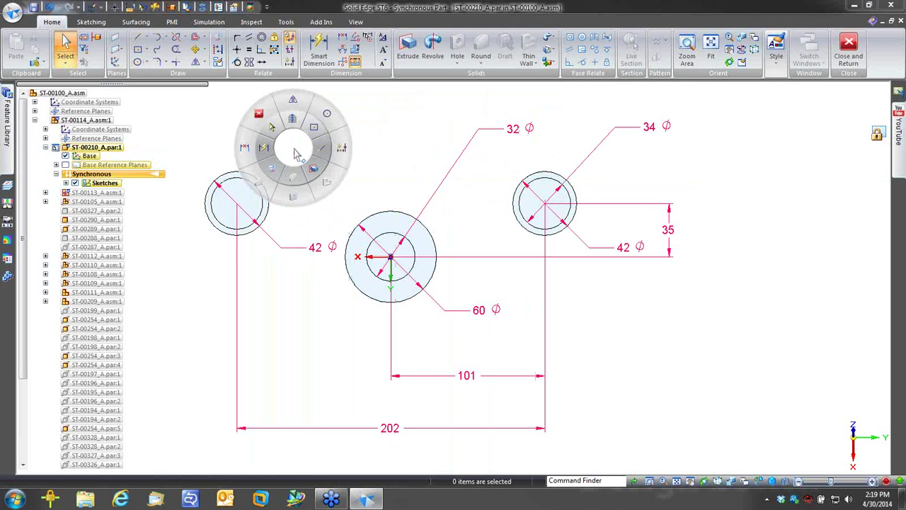
click(317, 157)
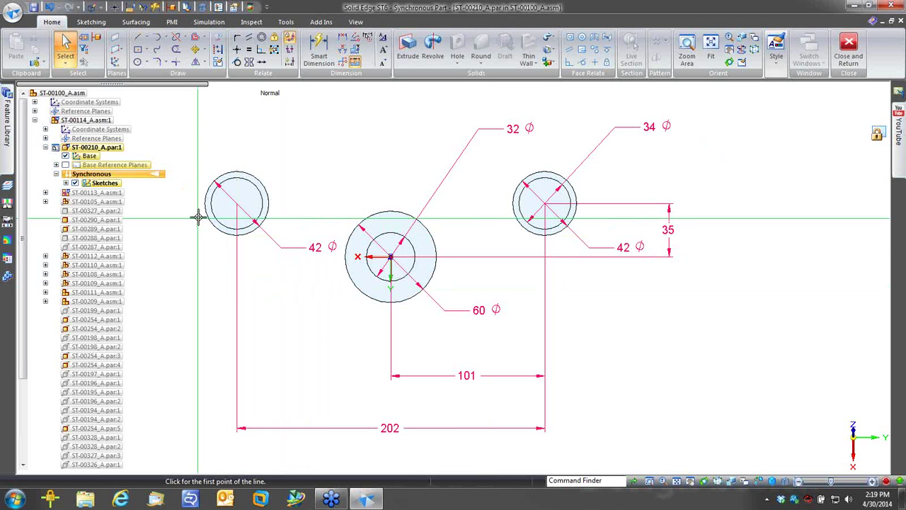
click(222, 232)
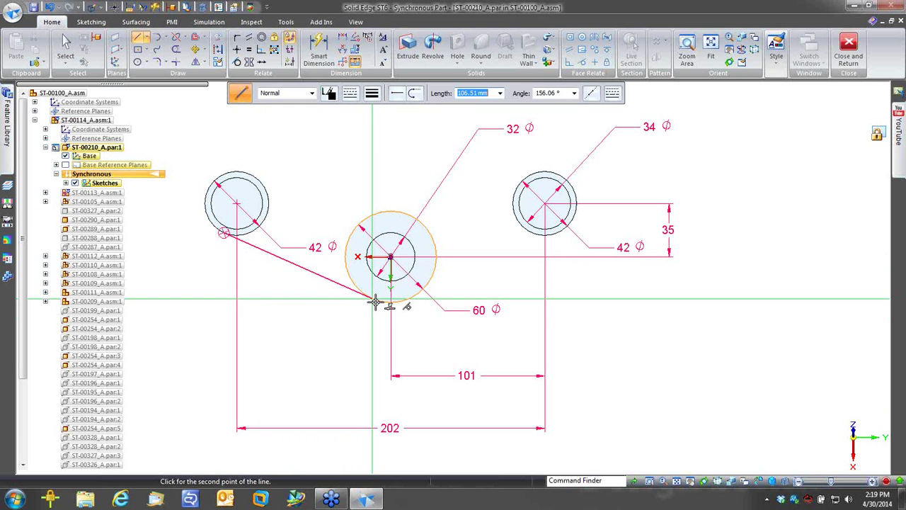
click(376, 301)
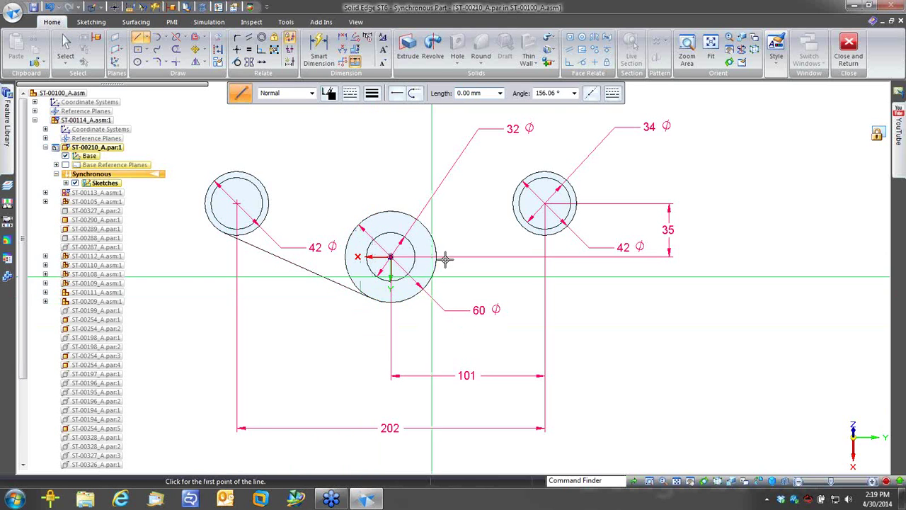
Step: Draw a second line about 127 mm long, from the rear of the 60 mm circle tangentially past the same 42 mm circle
click(430, 236)
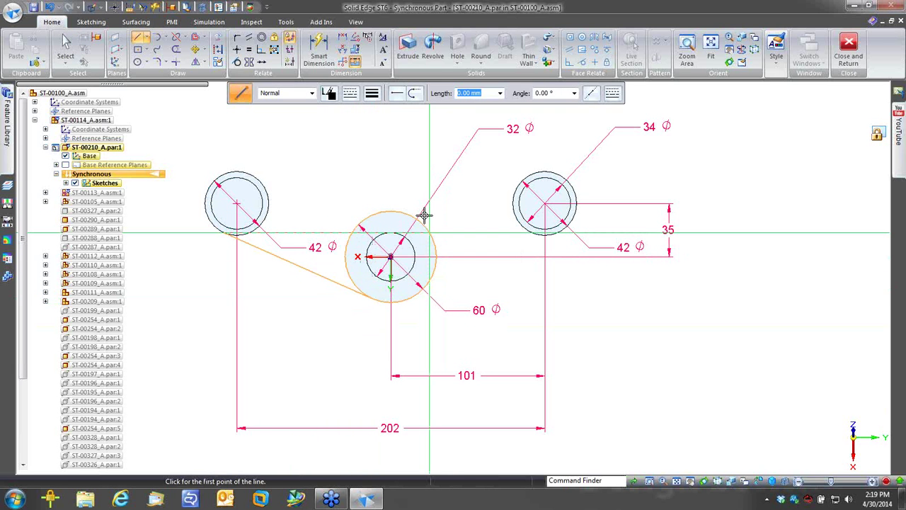
right_click(398, 176)
click(436, 255)
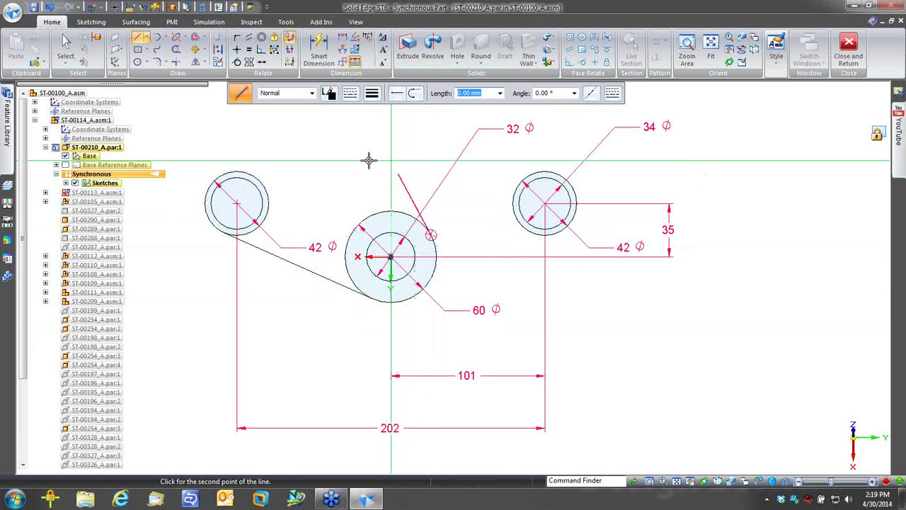
click(216, 167)
key(Escape)
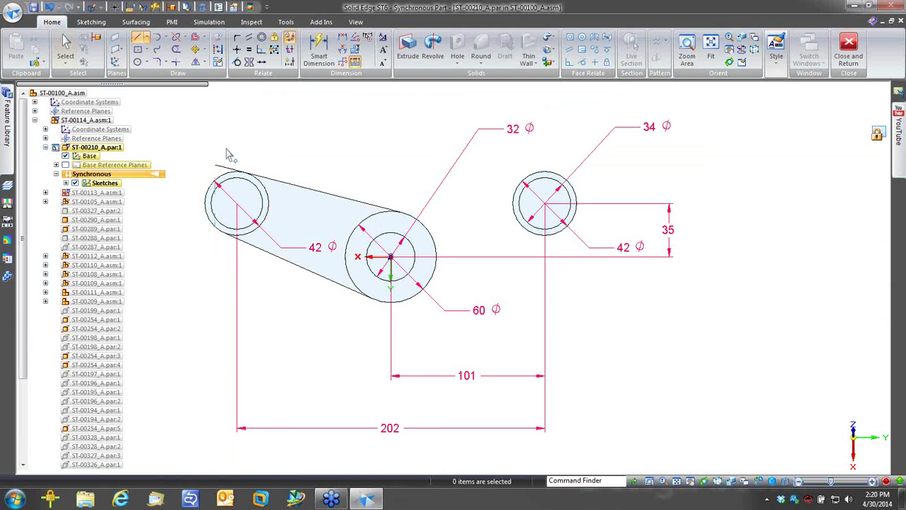
Step: Mirror both tangent lines about the Y axis through the steering stem centre, keeping the originals
click(307, 196)
ctrl+click(306, 272)
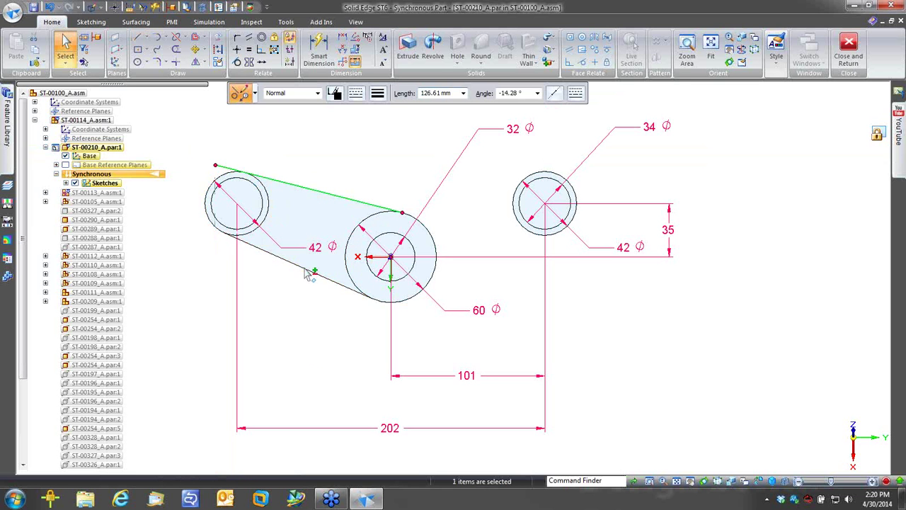
right_click(369, 172)
click(369, 126)
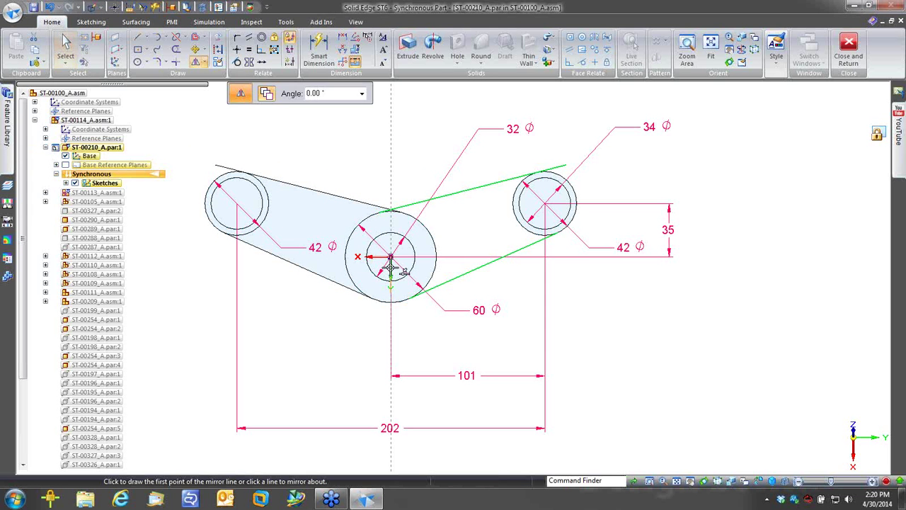
click(390, 267)
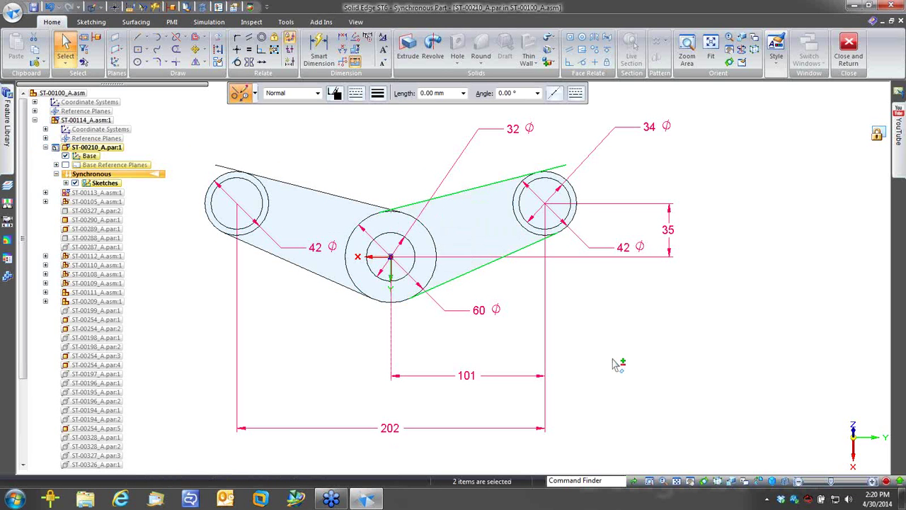
key(Escape)
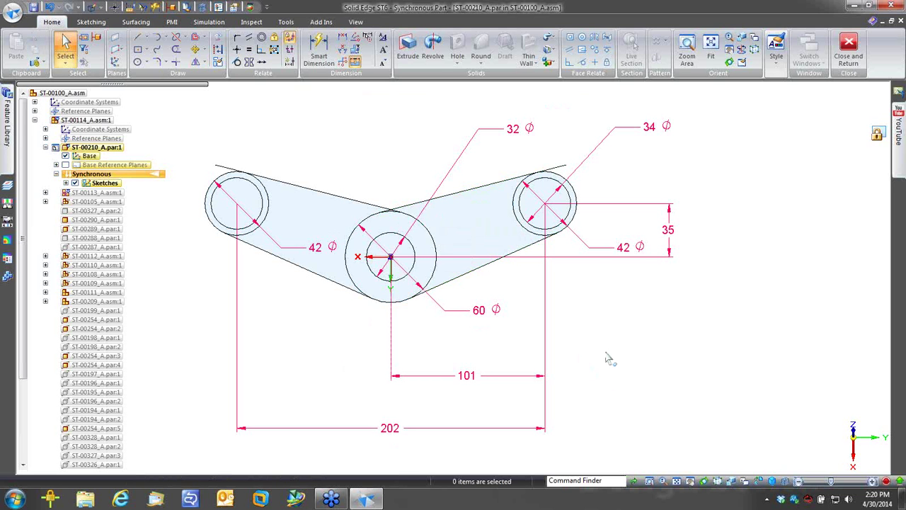
Step: Show the surrounding assembly to compare the profile with the fork and frame parts, and hide it again
right_click(606, 354)
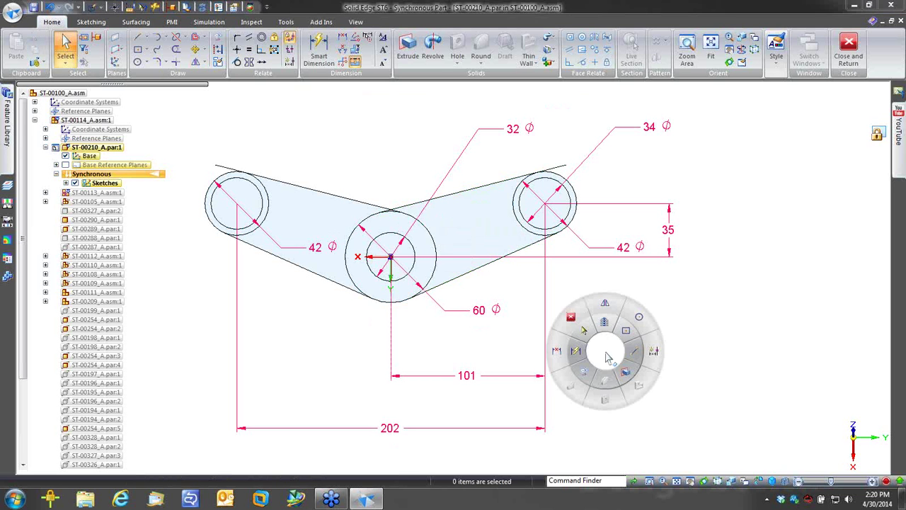
click(606, 325)
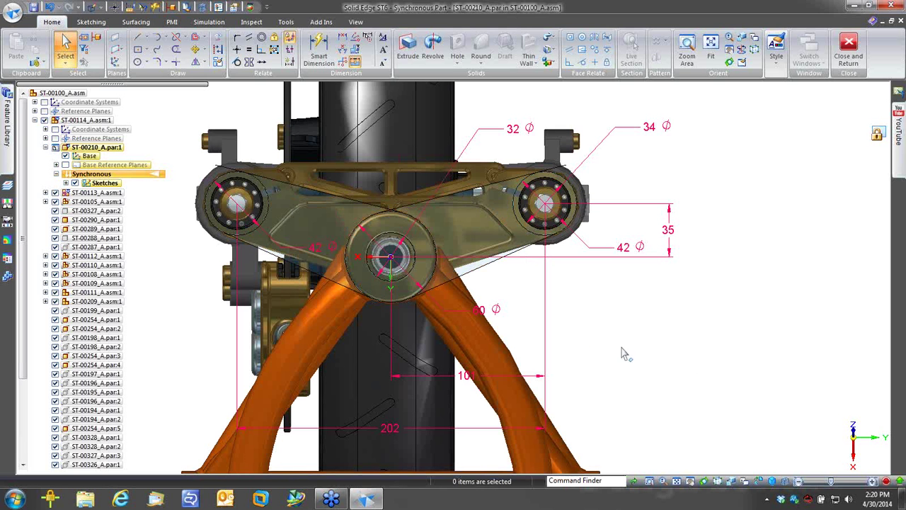
right_click(621, 346)
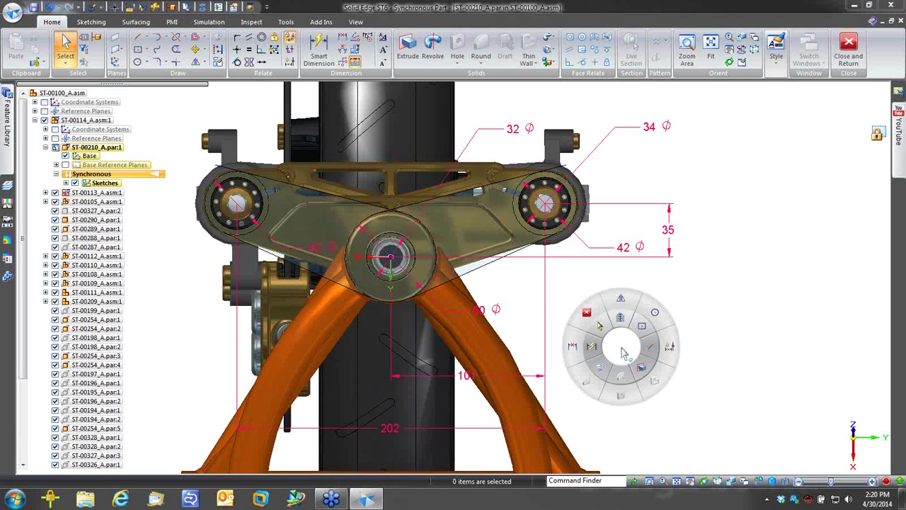
click(619, 300)
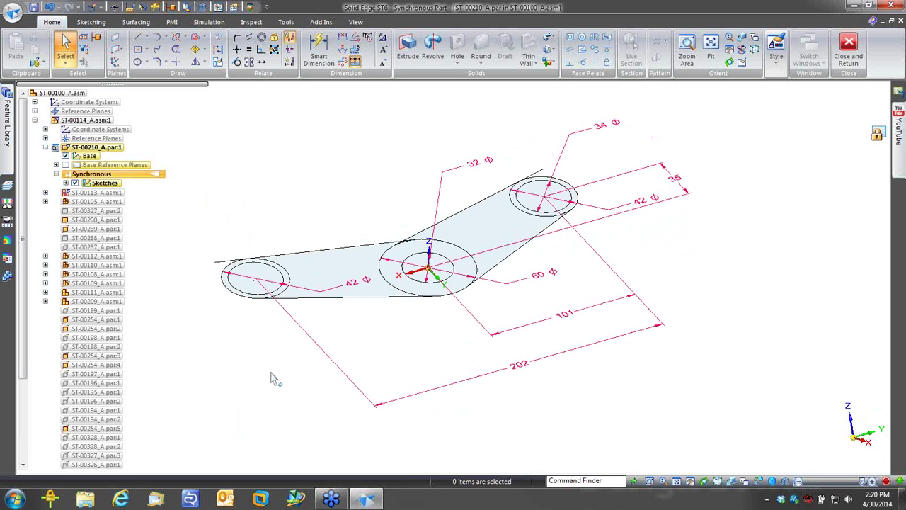
Step: Extrude all profile regions except the three inner circles downward from the sketch plane, and hide the part's PMI dimensions
middle_drag(392, 336, 391, 337)
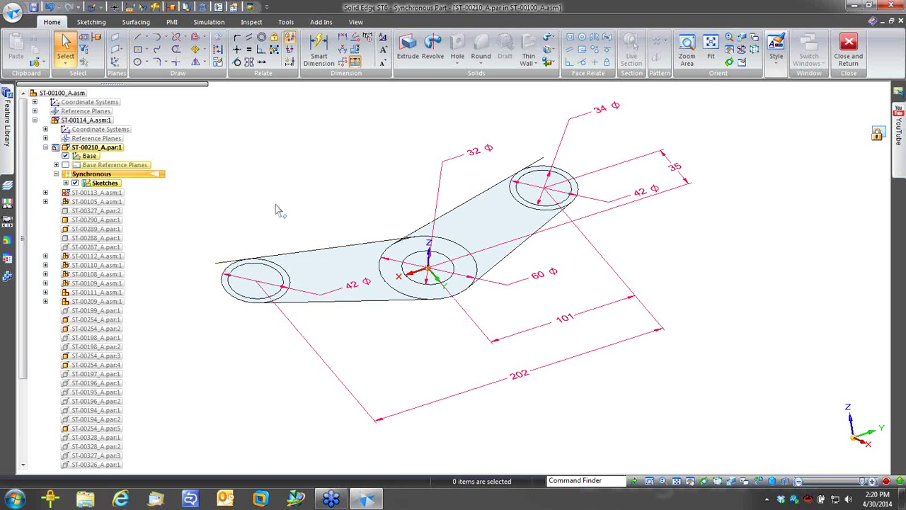
middle_drag(276, 210, 297, 181)
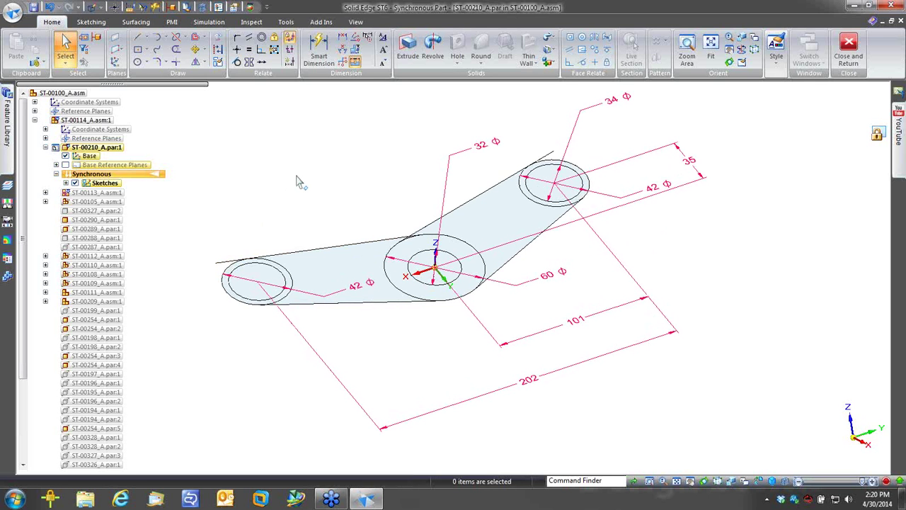
middle_drag(298, 181, 306, 192)
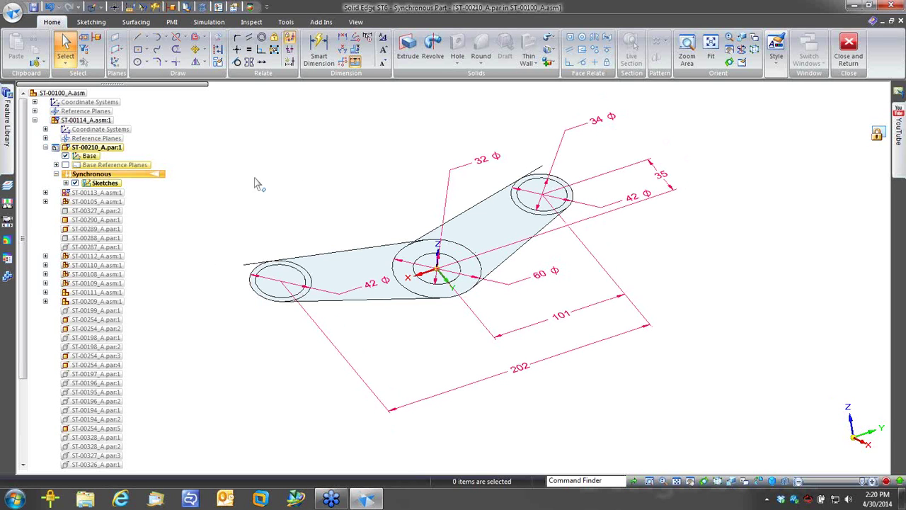
drag(217, 141, 522, 268)
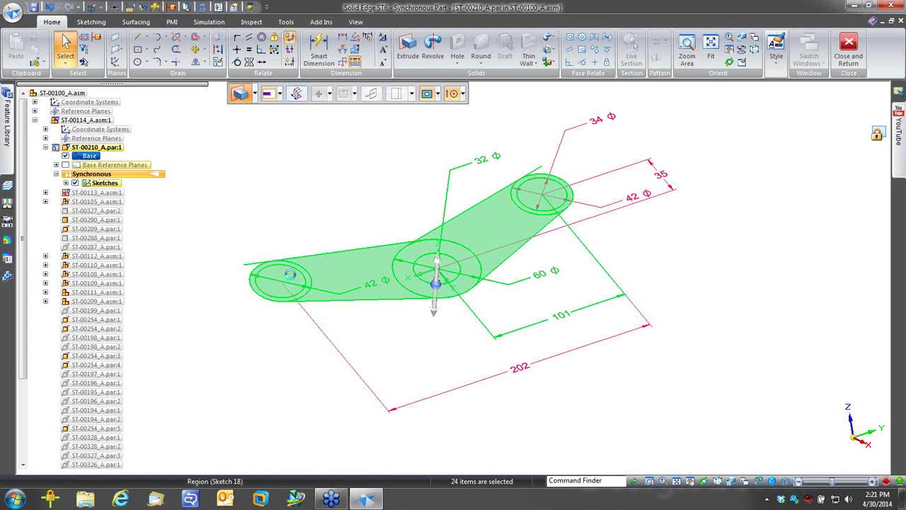
ctrl+click(290, 276)
ctrl+click(433, 269)
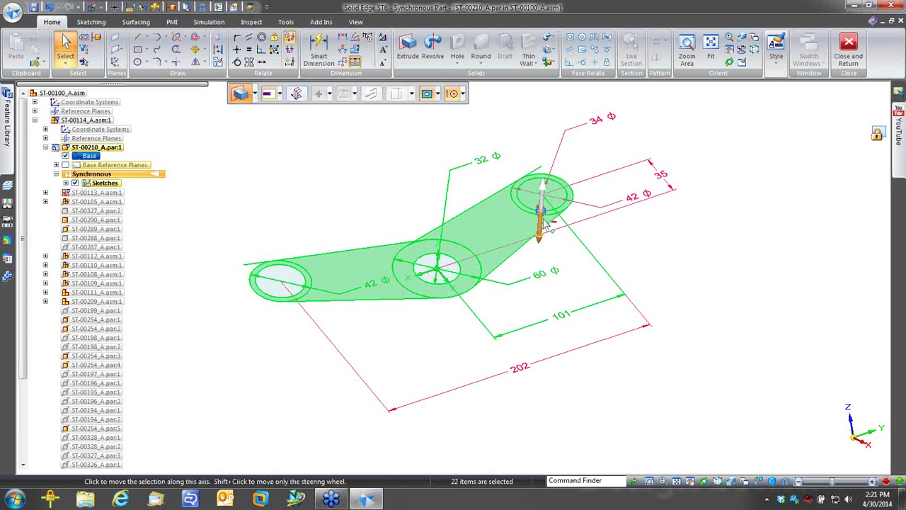
ctrl+click(553, 203)
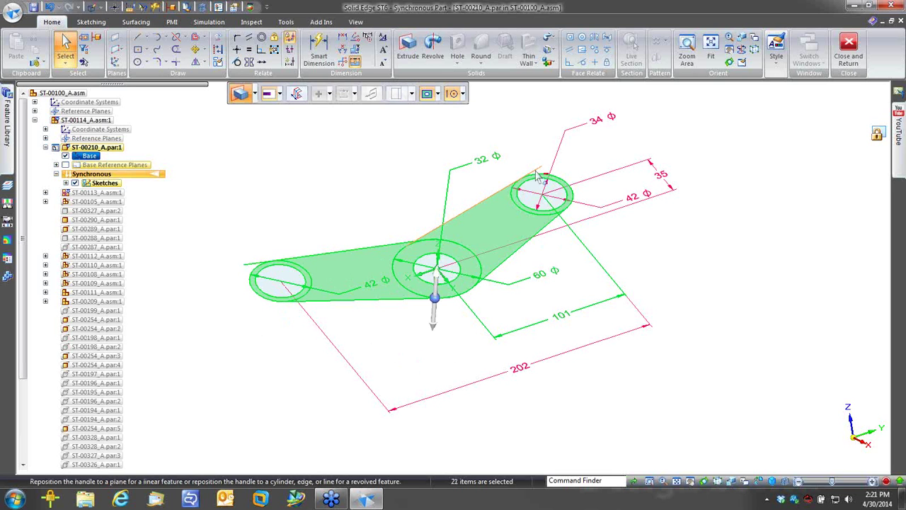
click(454, 341)
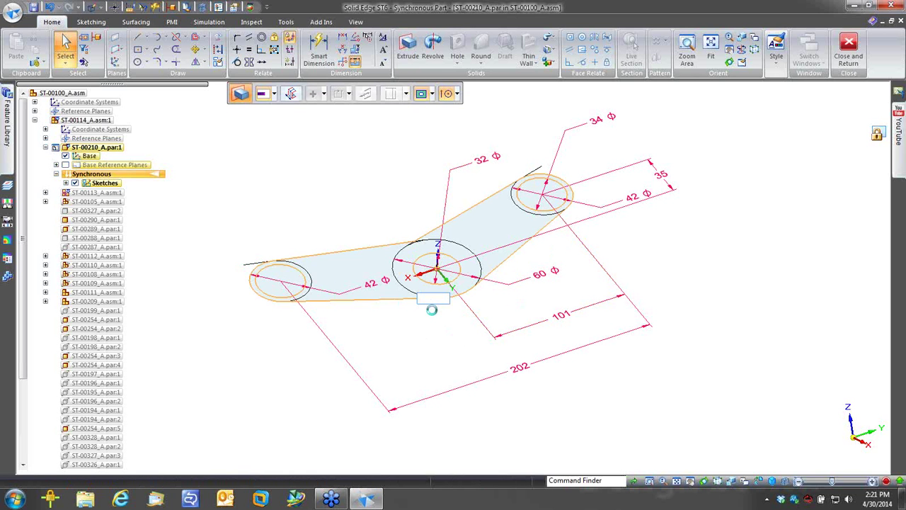
click(432, 309)
click(429, 319)
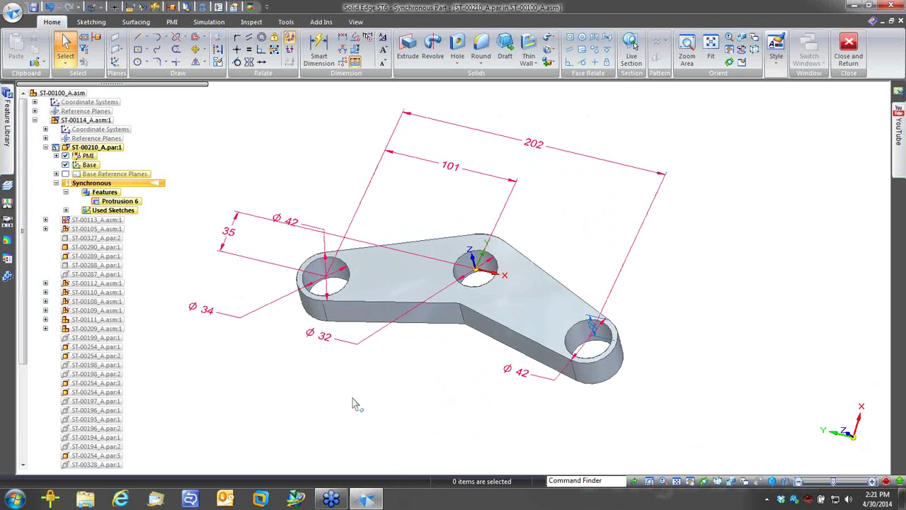
click(66, 155)
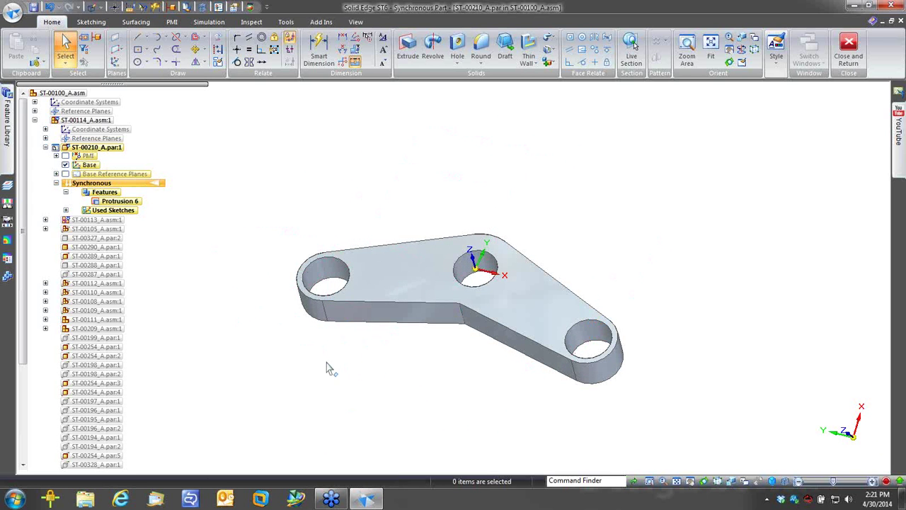
Step: Draw a line across the plate's top face, inboard of the left fork hole, from the V-notched long edge to the opposite edge
scroll(326, 363, up, 4)
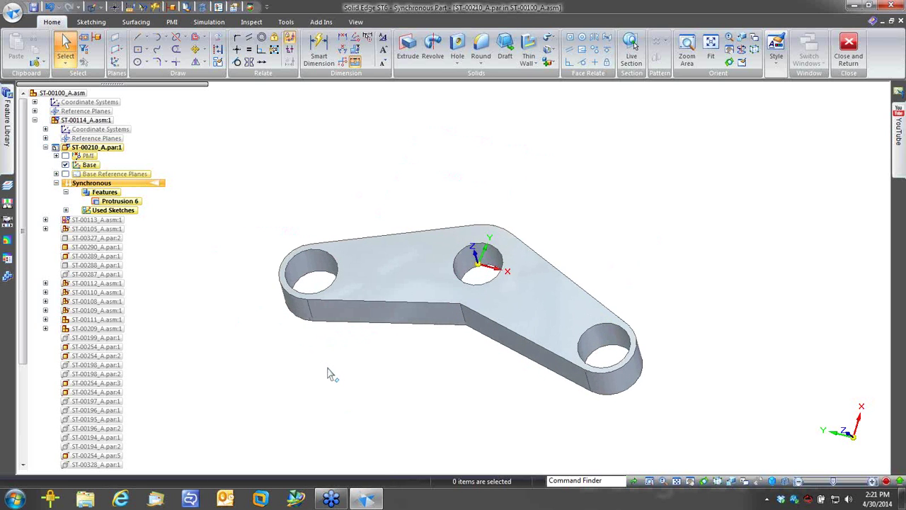
scroll(324, 374, up, 1)
scroll(258, 375, up, 2)
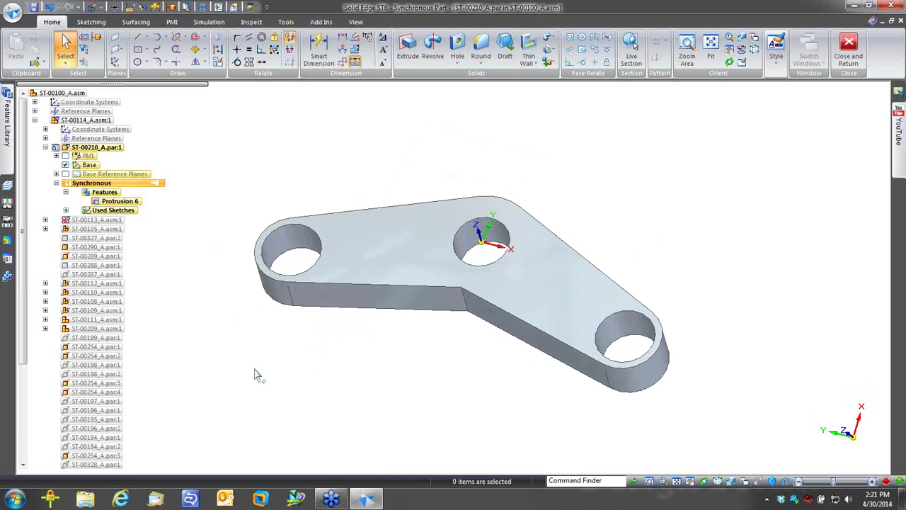
right_click(260, 374)
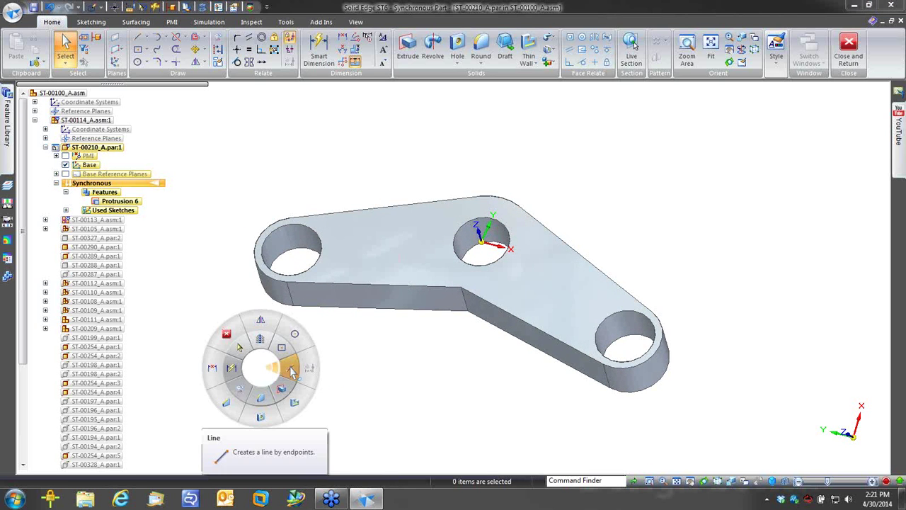
click(299, 368)
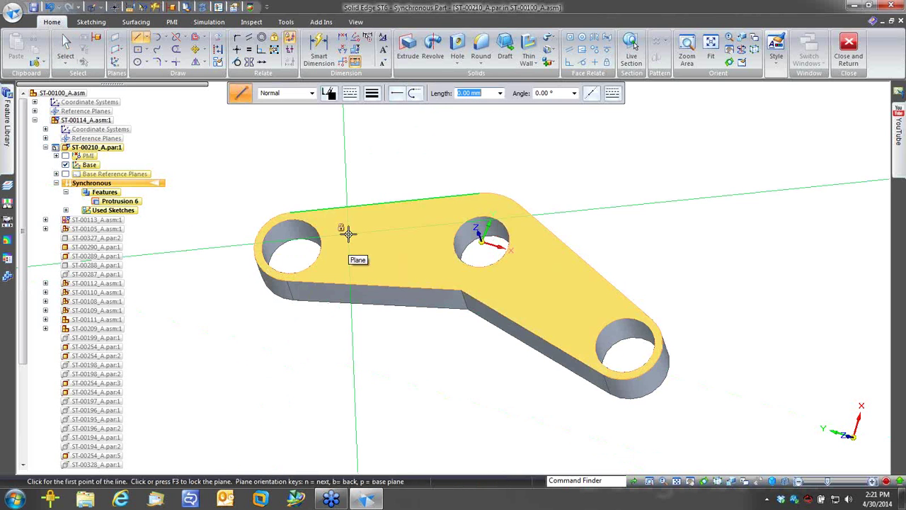
key(F3)
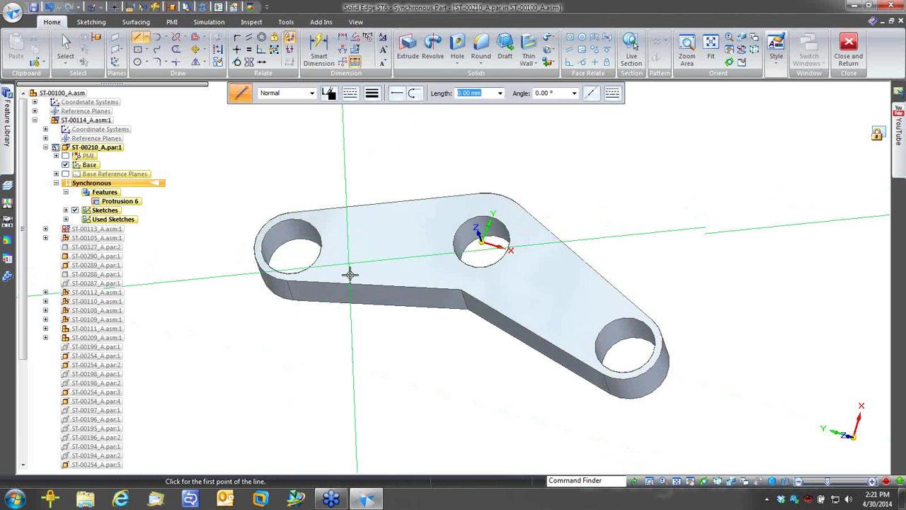
click(346, 282)
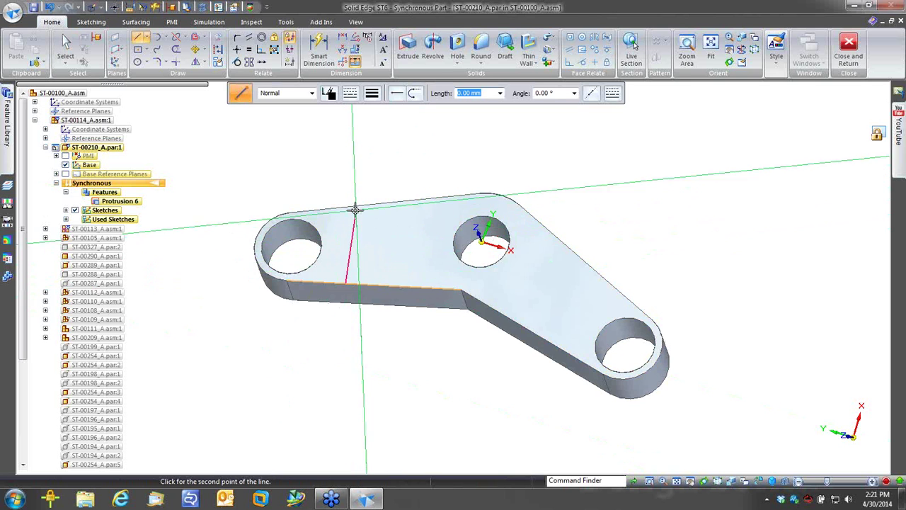
click(354, 165)
key(Escape)
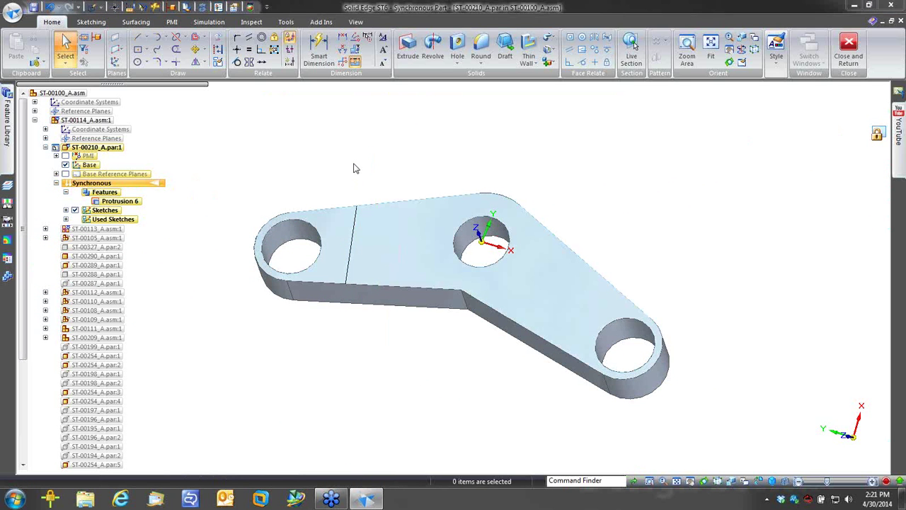
Step: Mirror the cross line about the Y axis through the steering stem centre, keeping the original
right_drag(354, 165, 355, 122)
click(353, 117)
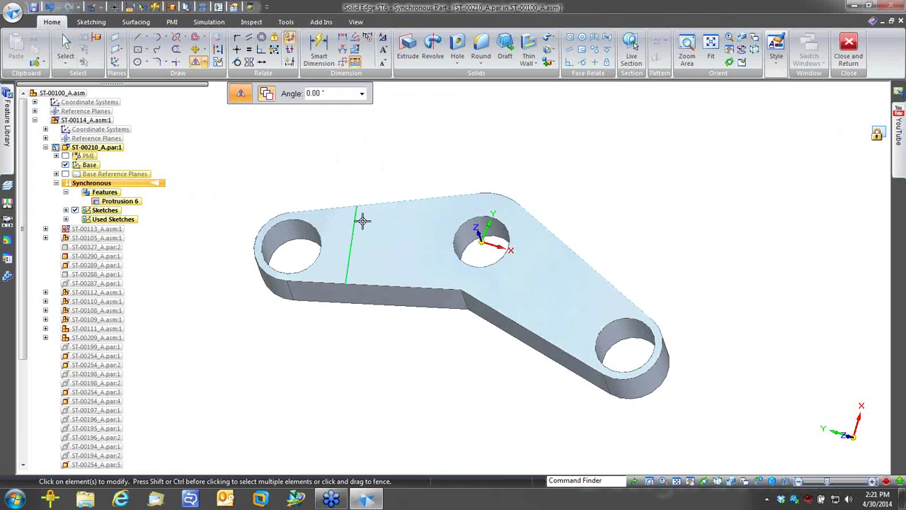
click(482, 243)
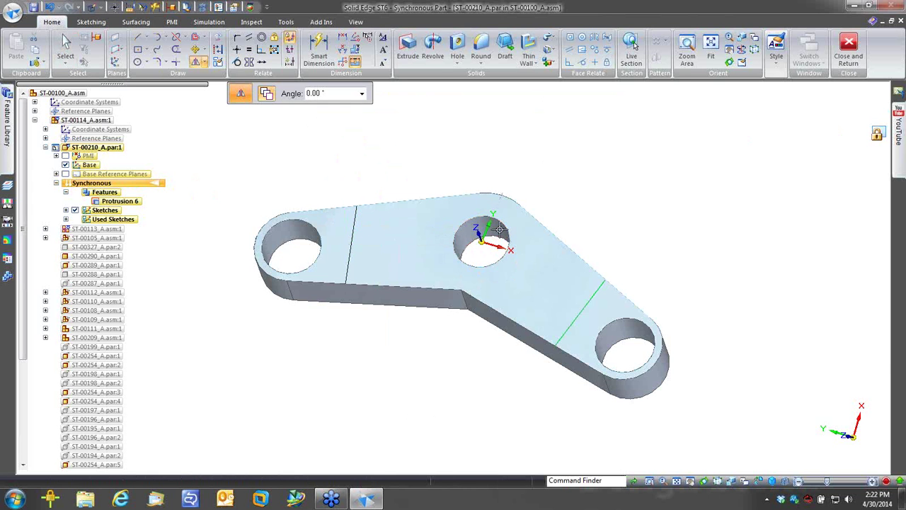
click(516, 227)
key(Escape)
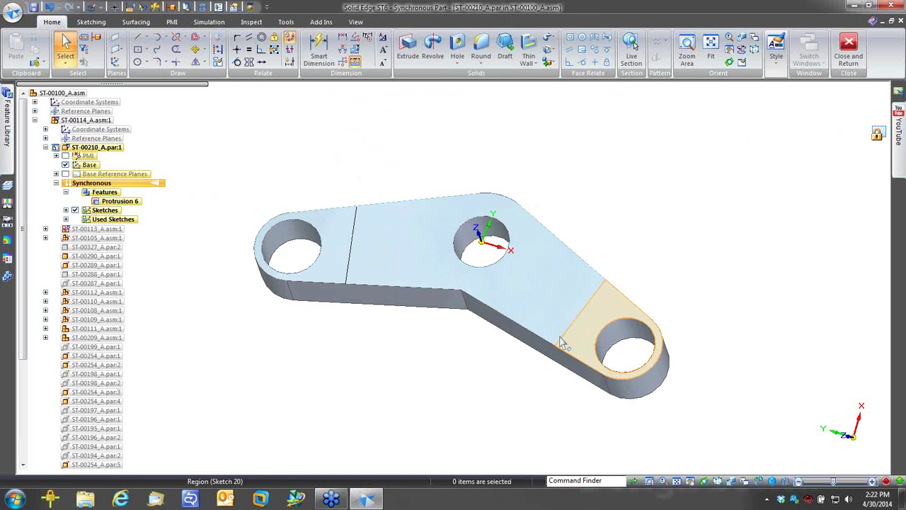
Step: Extrude the middle region between the two cross lines upward, making the centre section 55 mm thick overall
mouse_move(496, 373)
middle_down()
mouse_move(489, 373)
mouse_move(495, 368)
middle_up()
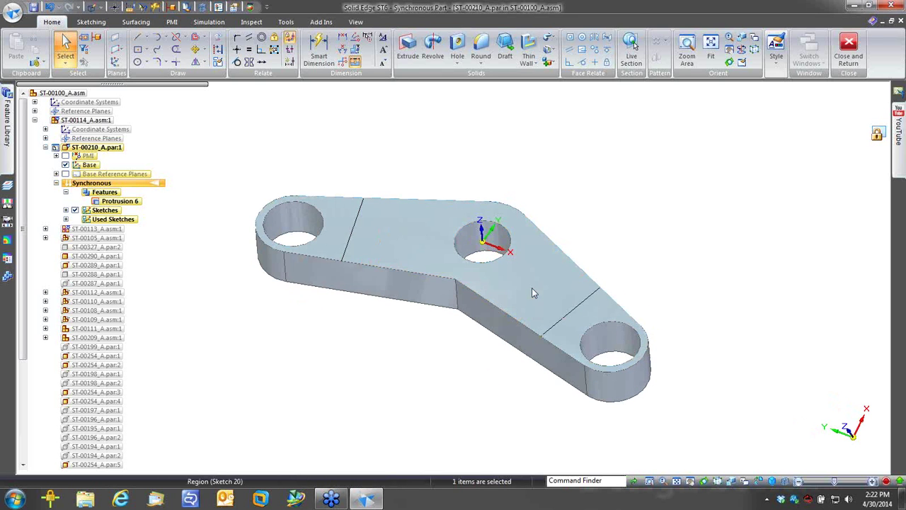
click(531, 287)
click(530, 279)
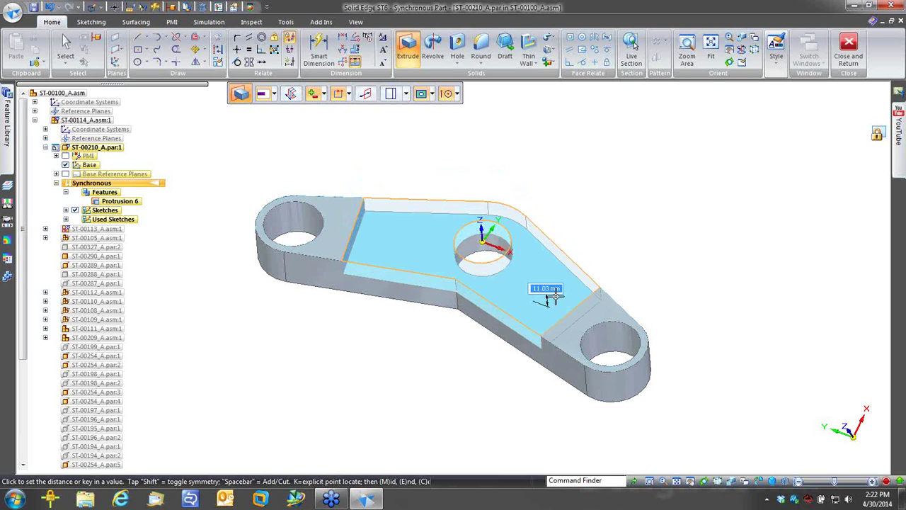
click(571, 255)
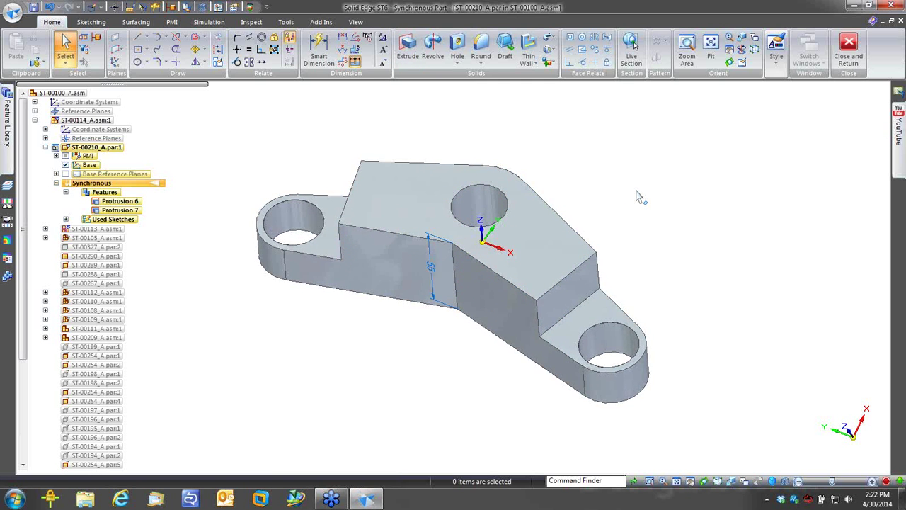
Step: Project the raised block's two vertical end faces onto the plate's underside with the Single Face option
middle_drag(636, 191, 336, 220)
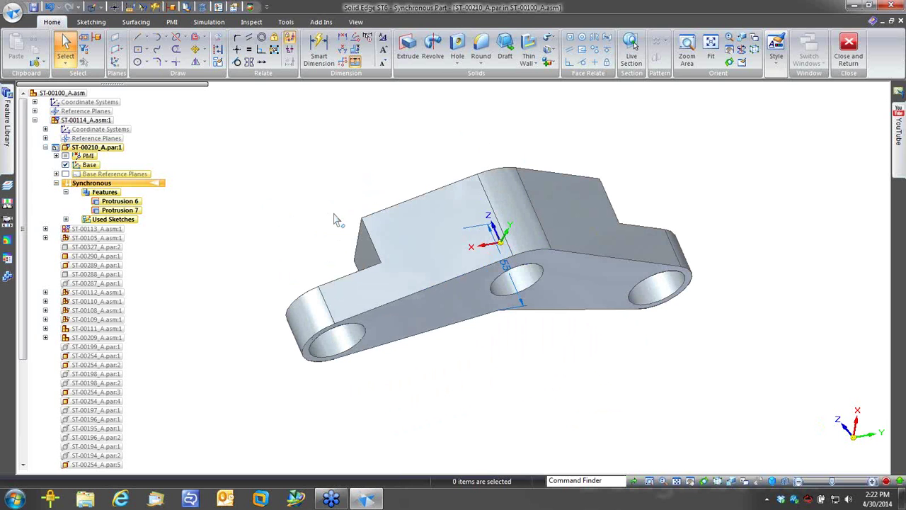
right_click(276, 194)
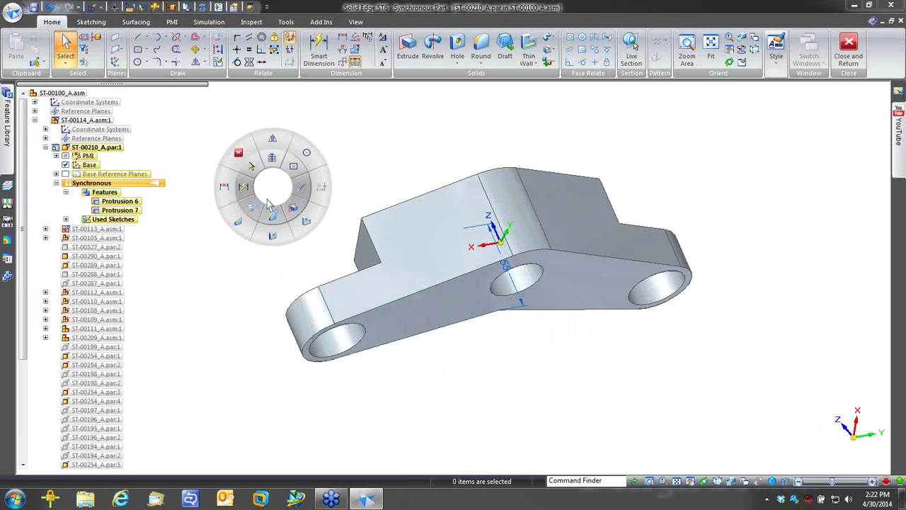
click(255, 212)
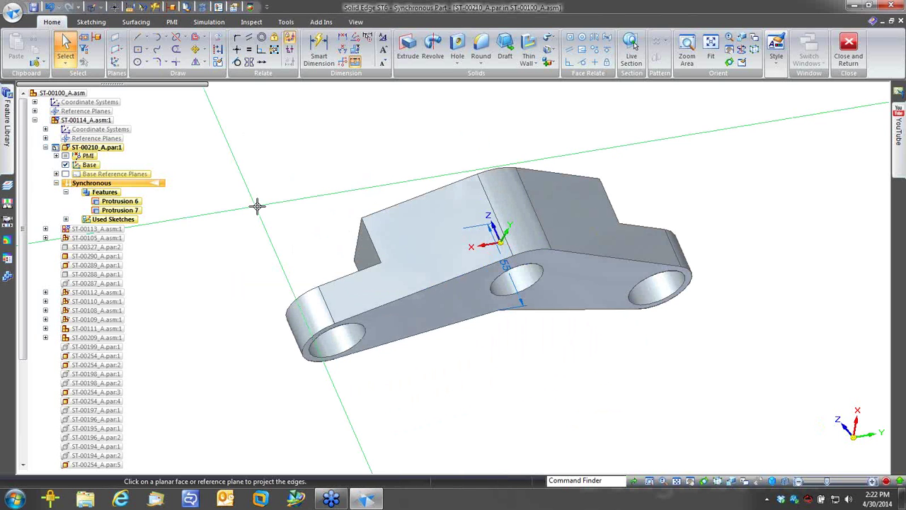
click(420, 319)
click(410, 94)
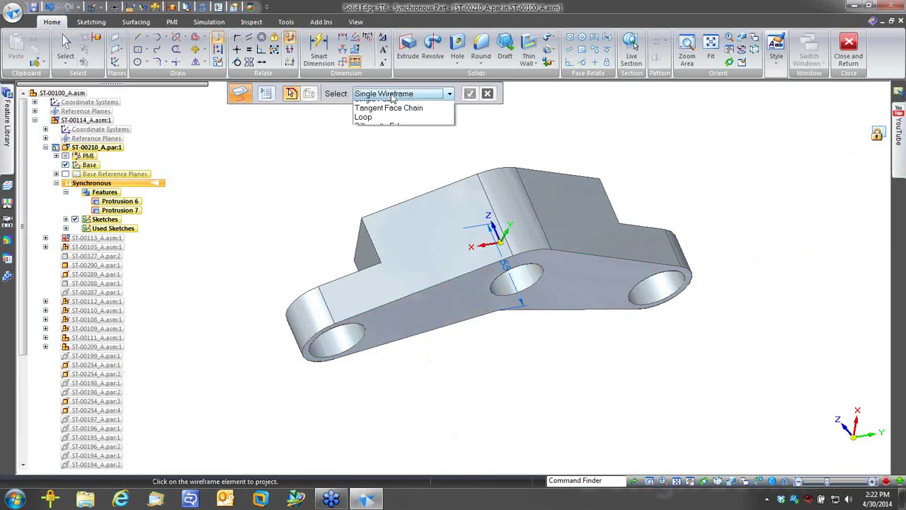
click(376, 133)
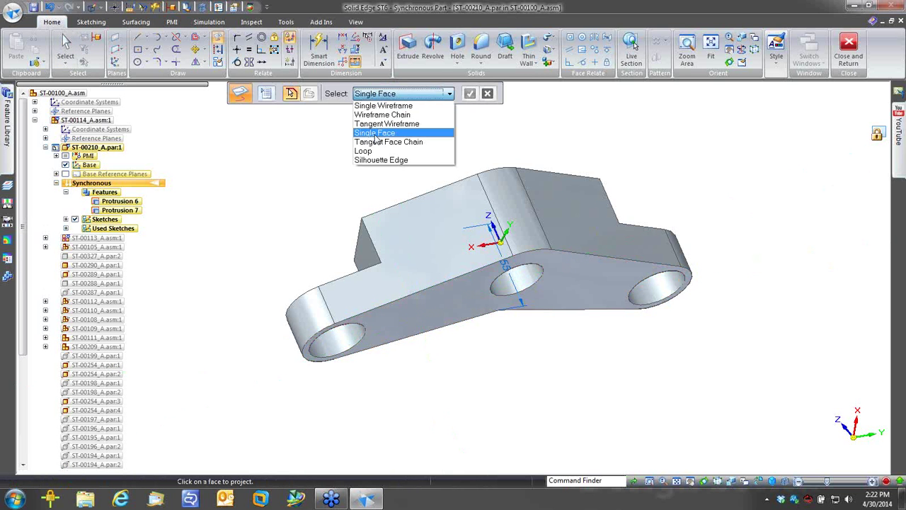
click(426, 192)
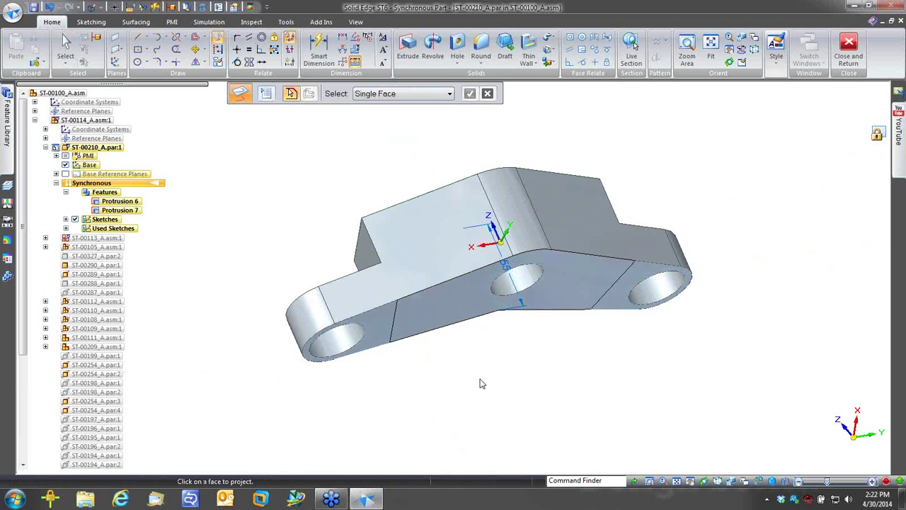
key(Escape)
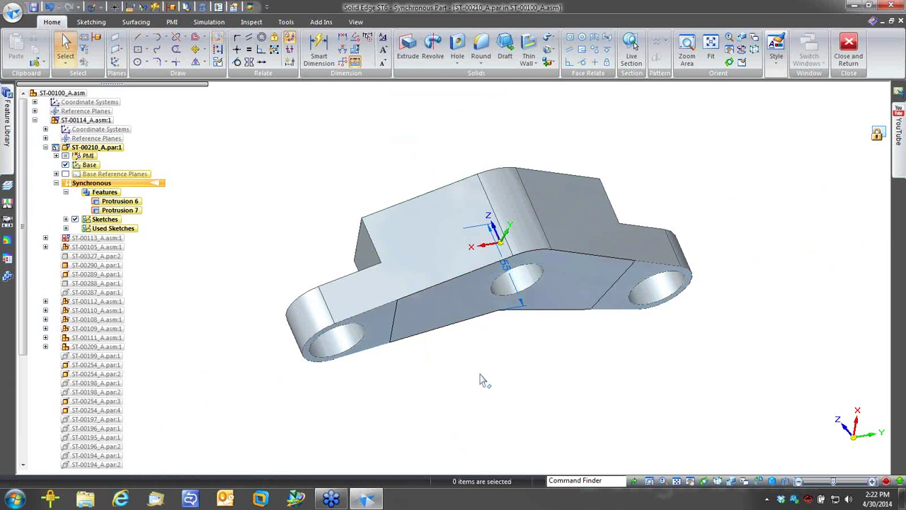
Step: Cut the middle underside region between the two projected lines upward into the plate
click(455, 307)
click(454, 304)
click(445, 304)
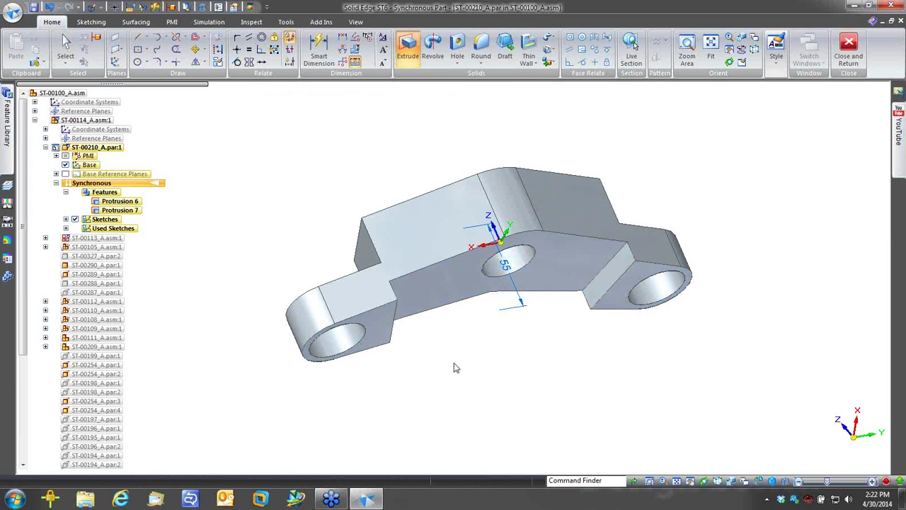
Step: Show the surrounding assembly to check the clamp against the stem, fork tubes and frame, and hide it again
right_click(242, 176)
click(249, 158)
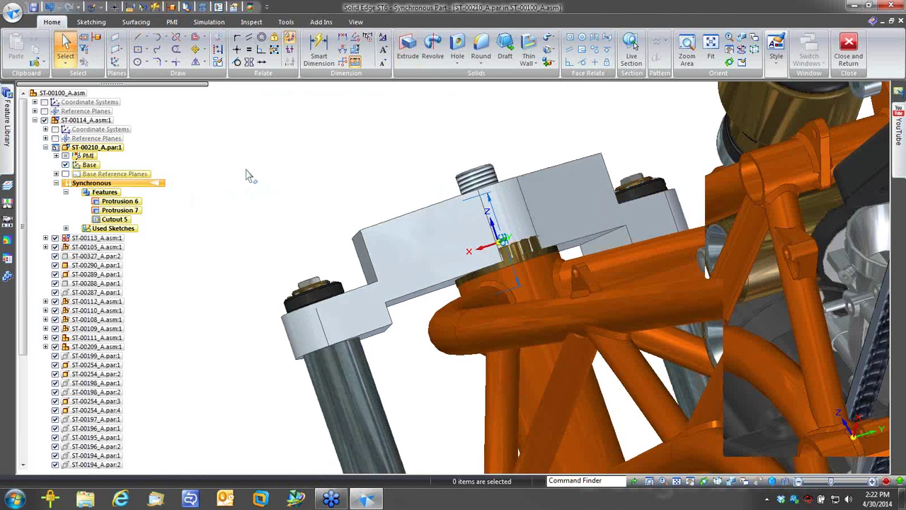
middle_drag(246, 170, 256, 175)
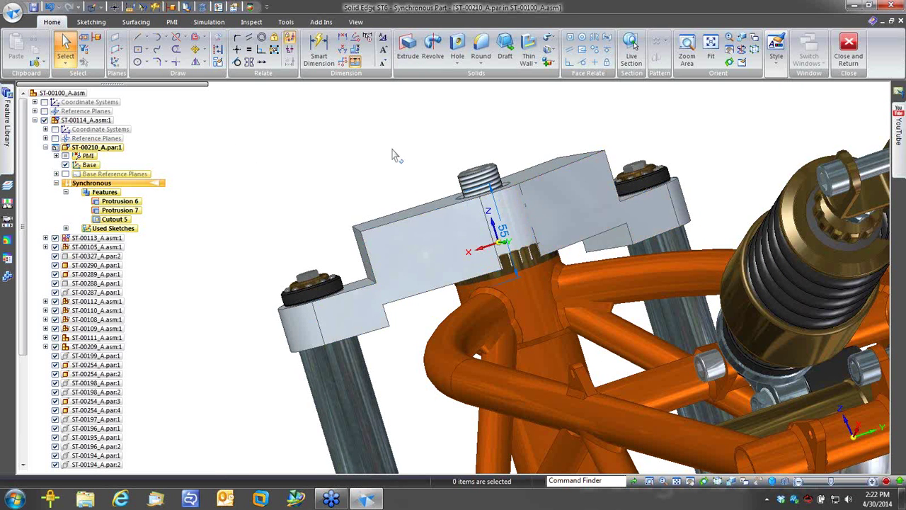
scroll(393, 149, up, 1)
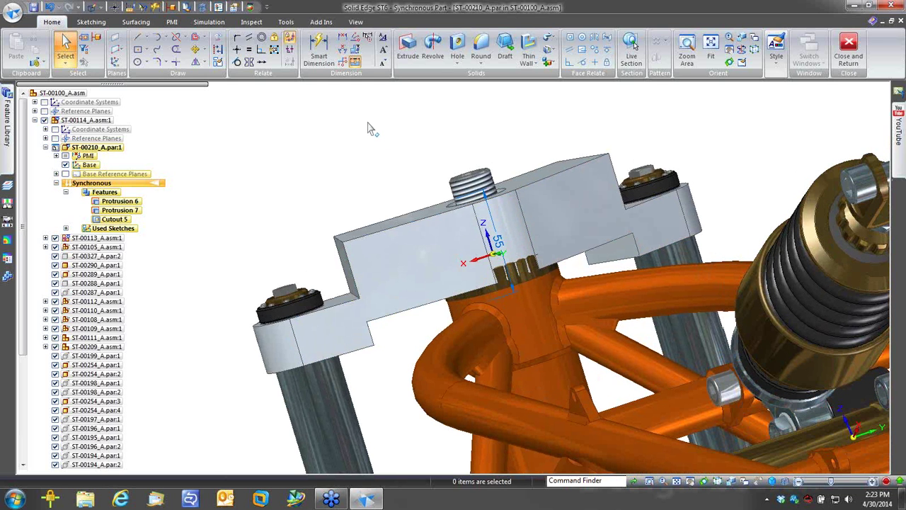
shift+middle_drag(367, 123, 363, 122)
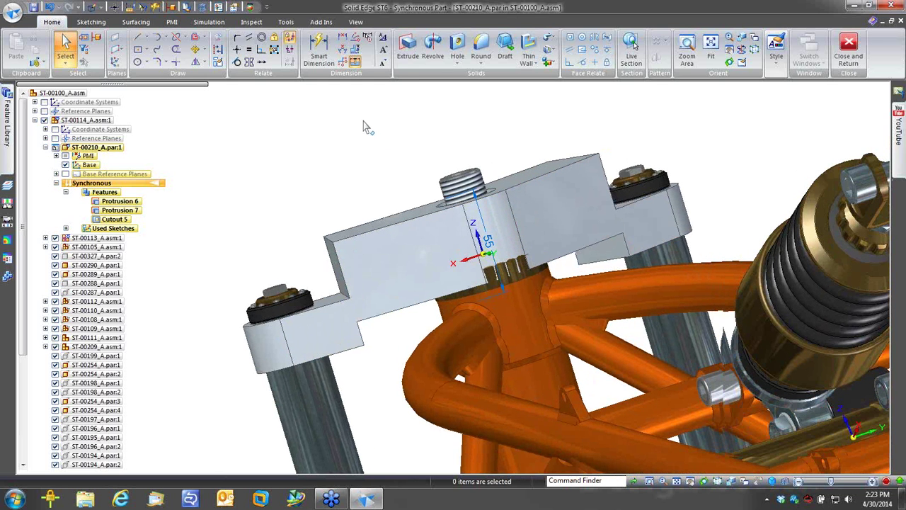
right_click(352, 181)
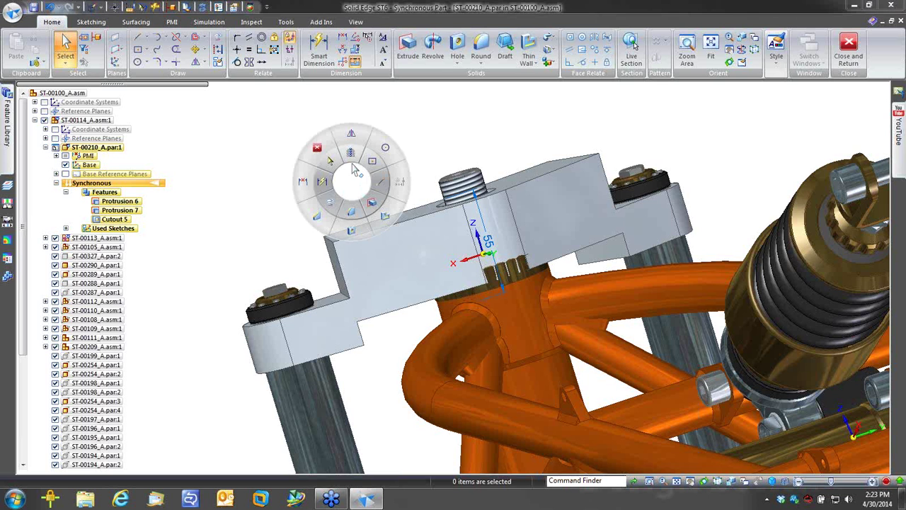
click(352, 155)
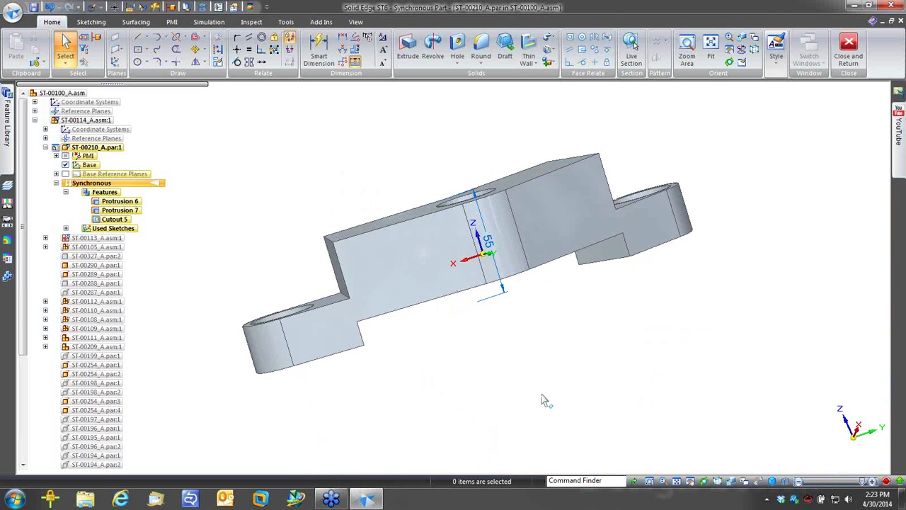
Step: Try to move the underside recess's end face beside the right fork hole about 5.5 mm towards the stem with Live Rules active
middle_drag(544, 401, 544, 401)
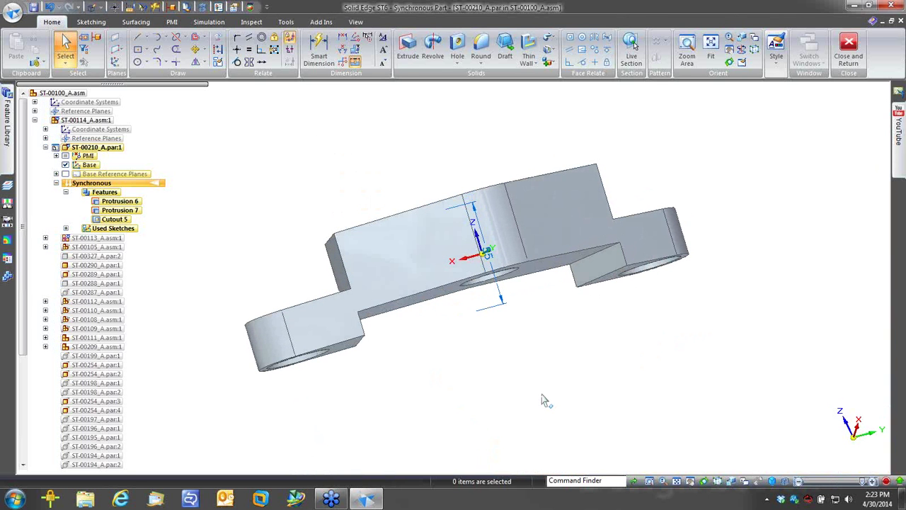
click(589, 270)
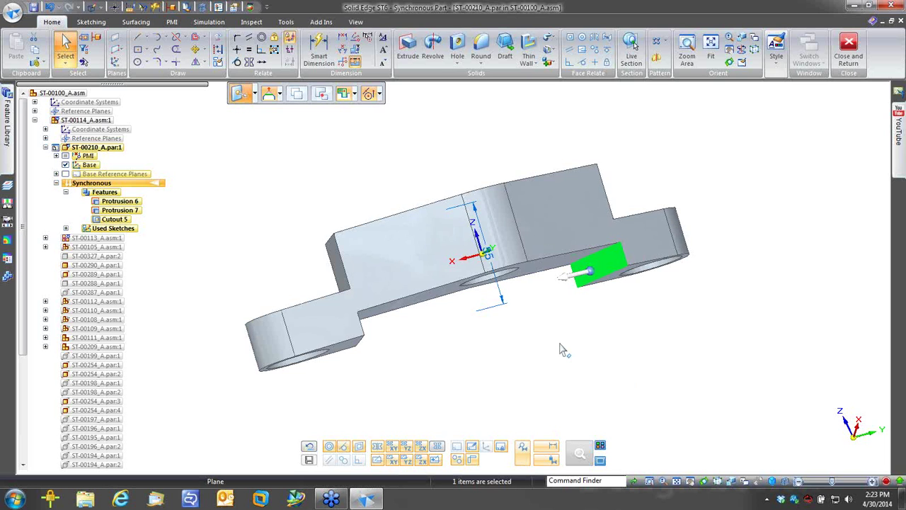
key(Left)
key(Left)
key(Left)
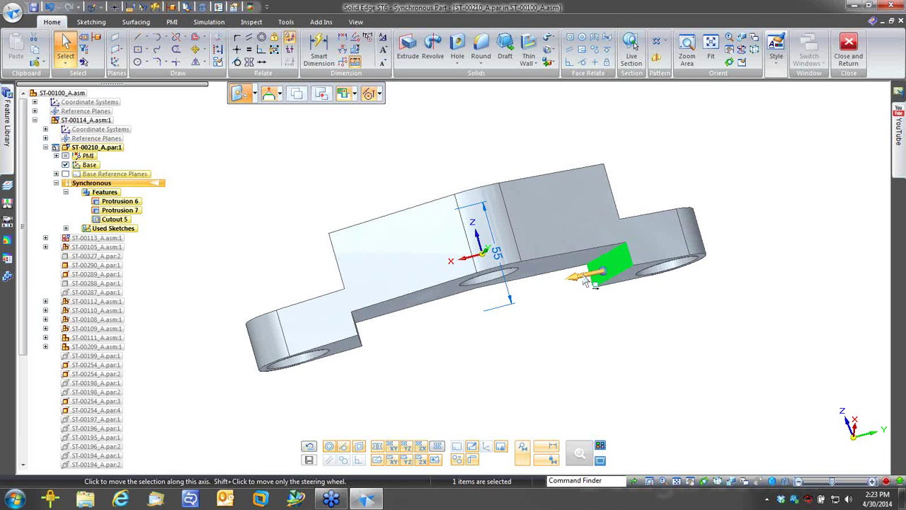
click(602, 270)
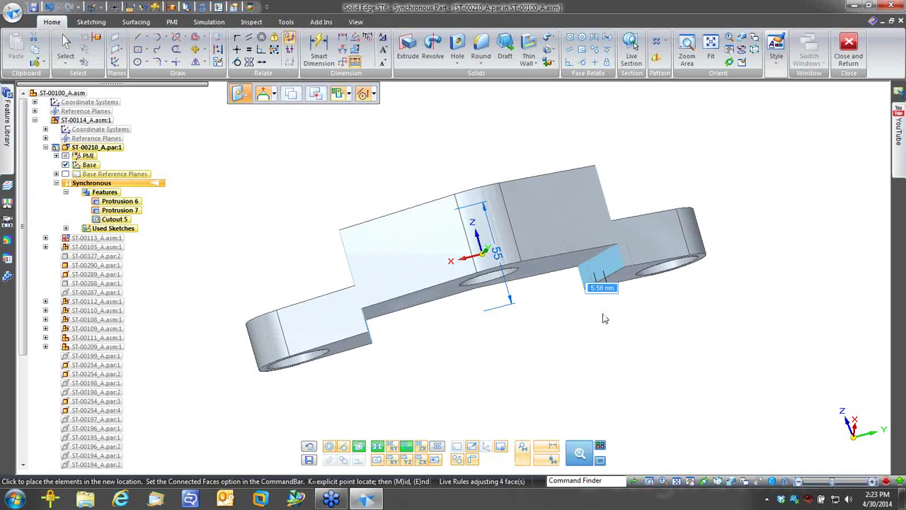
click(604, 319)
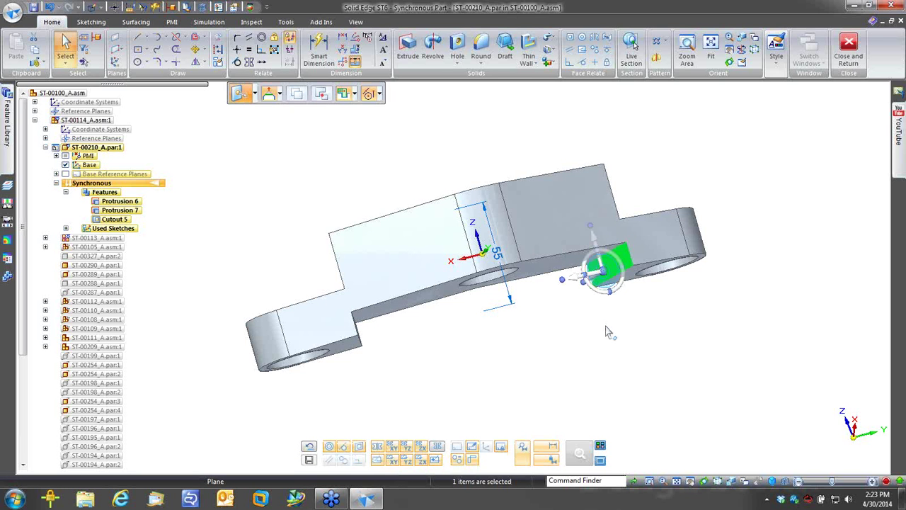
middle_drag(606, 326, 580, 322)
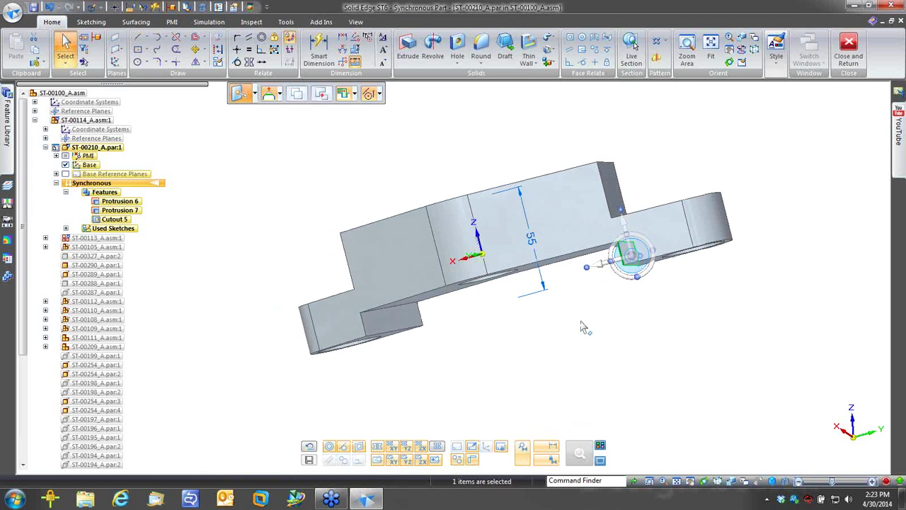
key(Right)
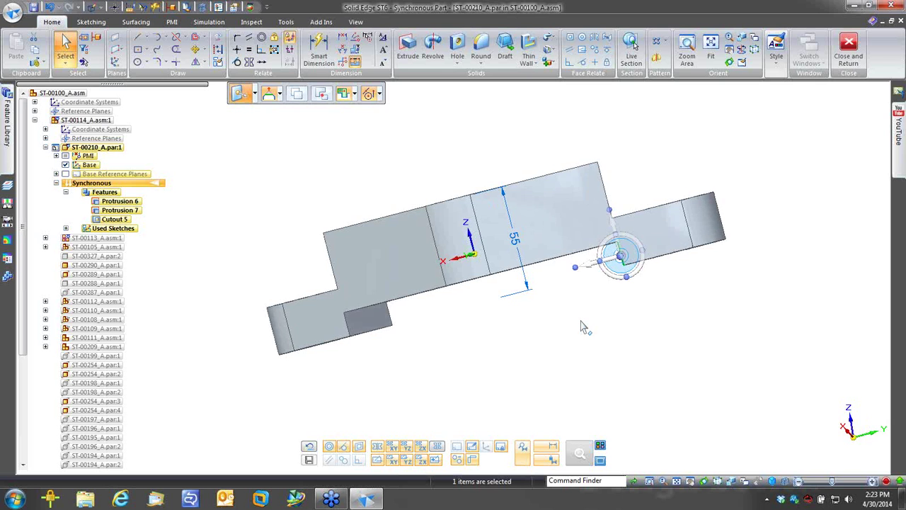
key(Right)
key(Right)
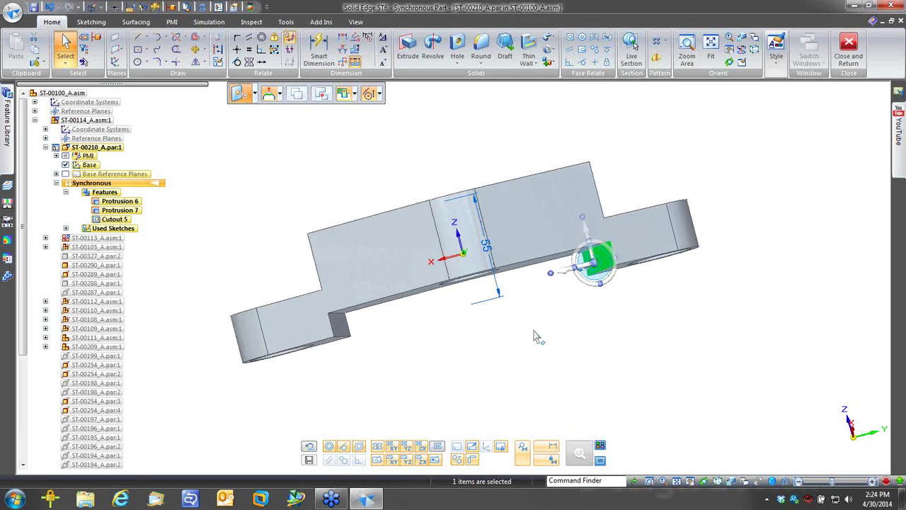
Step: Move the underside recess's end face beside the right fork hole 25 mm towards the stem with Live Rules active
key(Right)
key(Right)
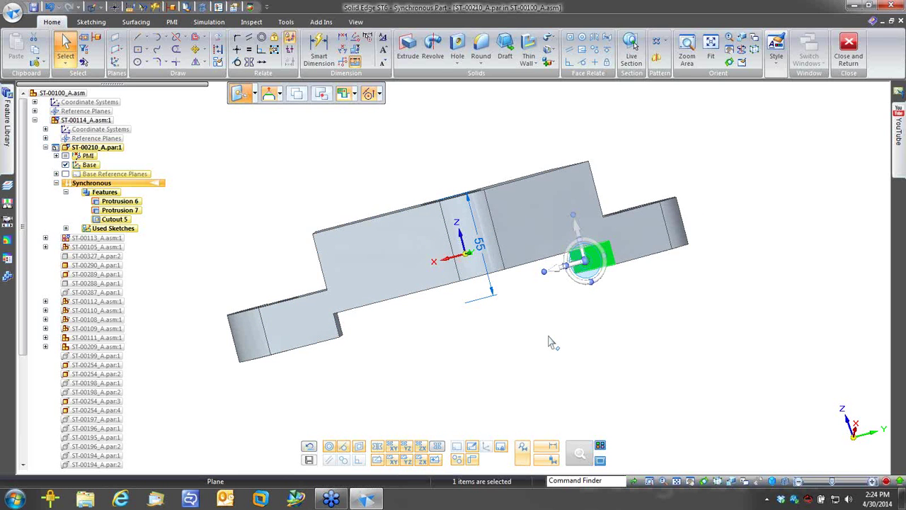
key(Right)
key(Down)
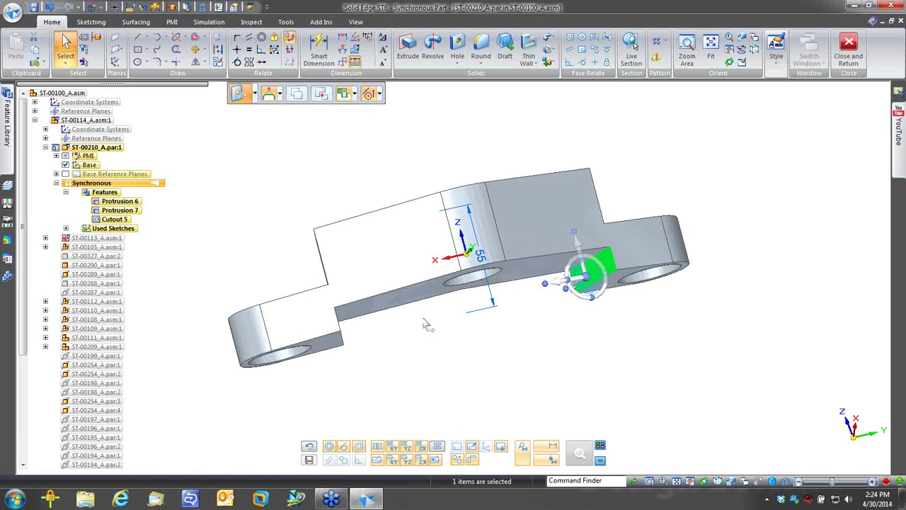
click(567, 283)
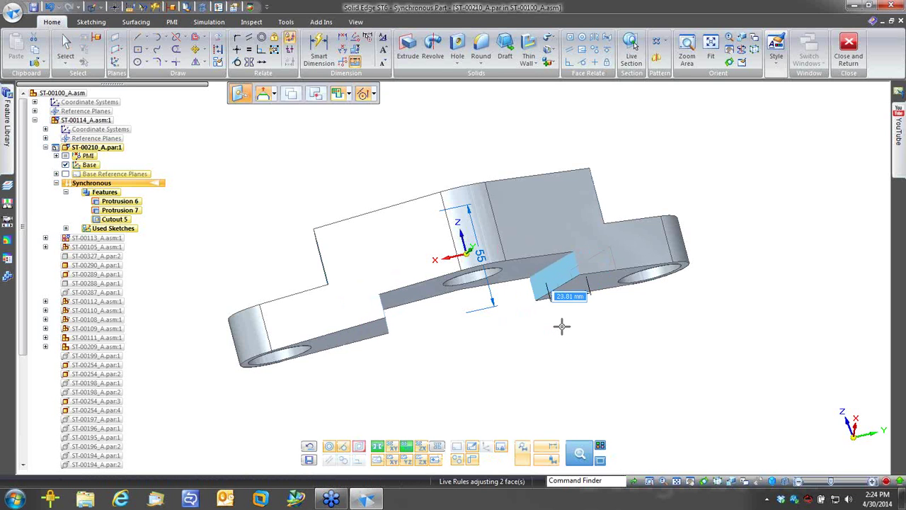
text(25)
key(Return)
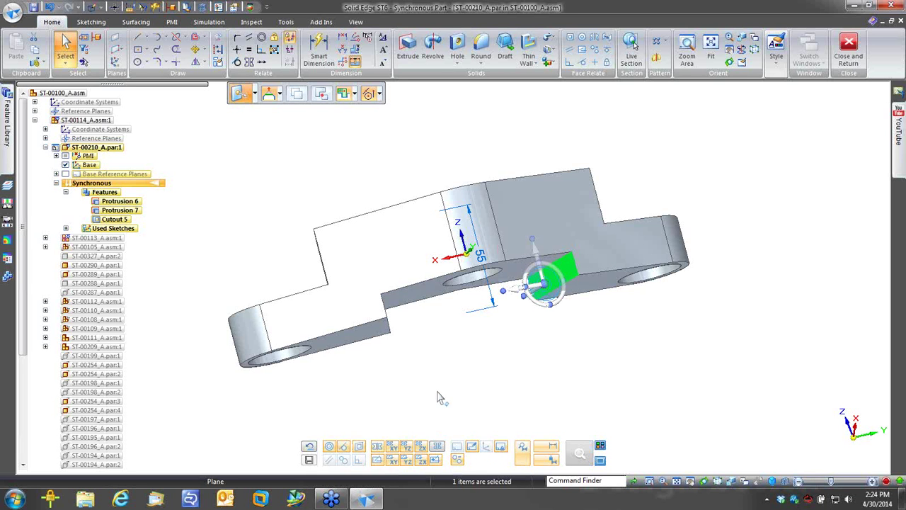
click(461, 366)
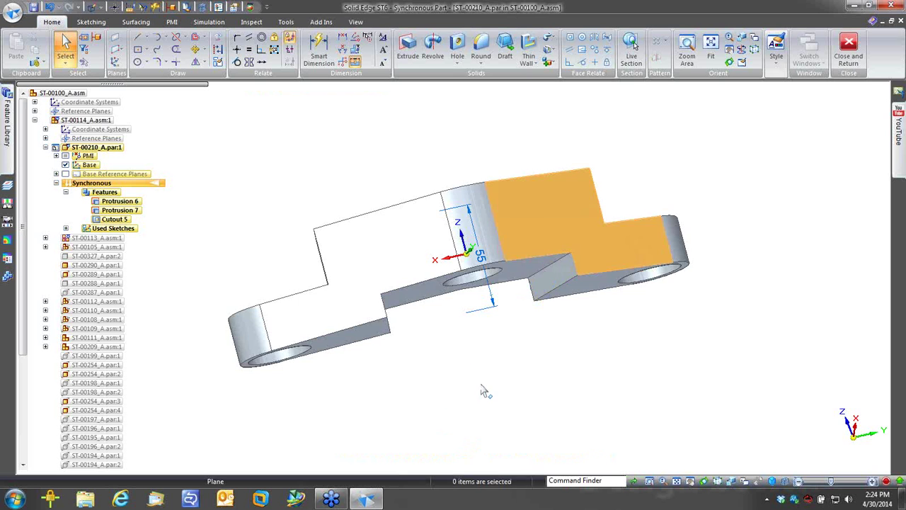
middle_drag(481, 388, 556, 318)
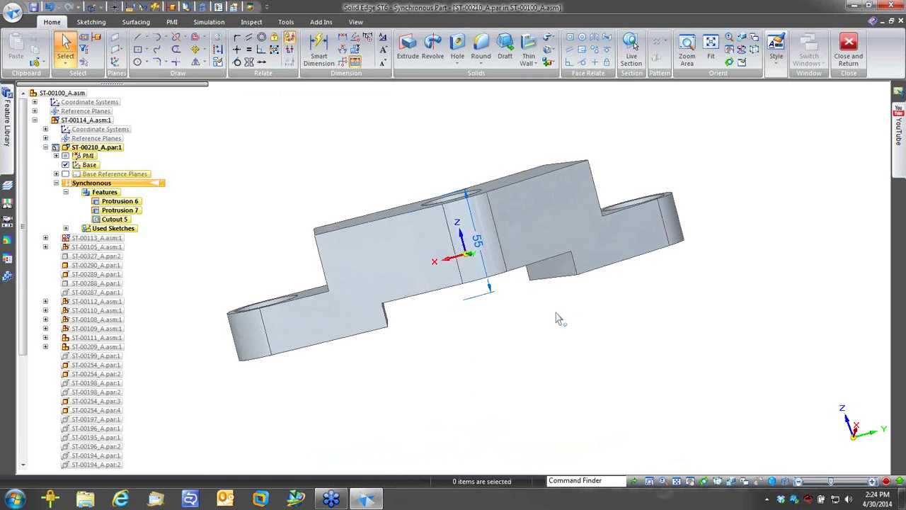
click(543, 283)
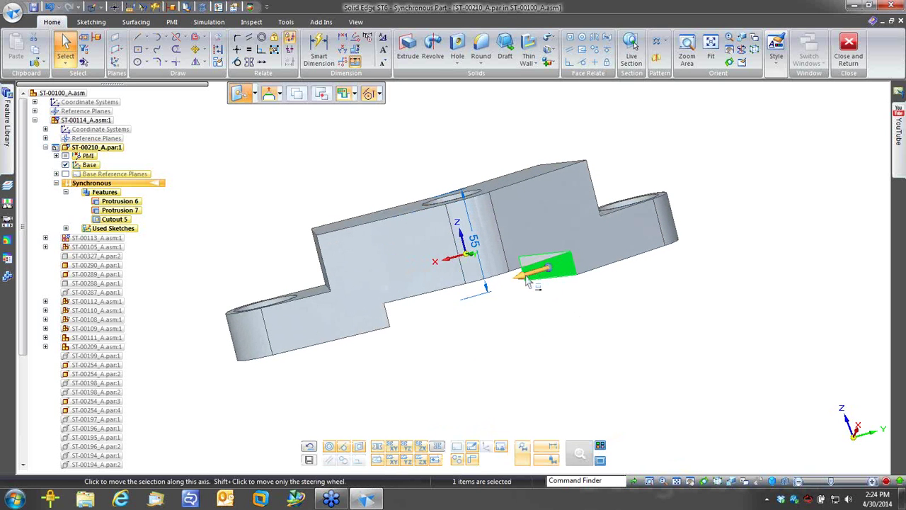
click(545, 322)
Step: Dimension the height between the raised block's top face and the recess ceiling, setting it to 25 mm and locking it
middle_drag(534, 347, 524, 352)
right_click(522, 348)
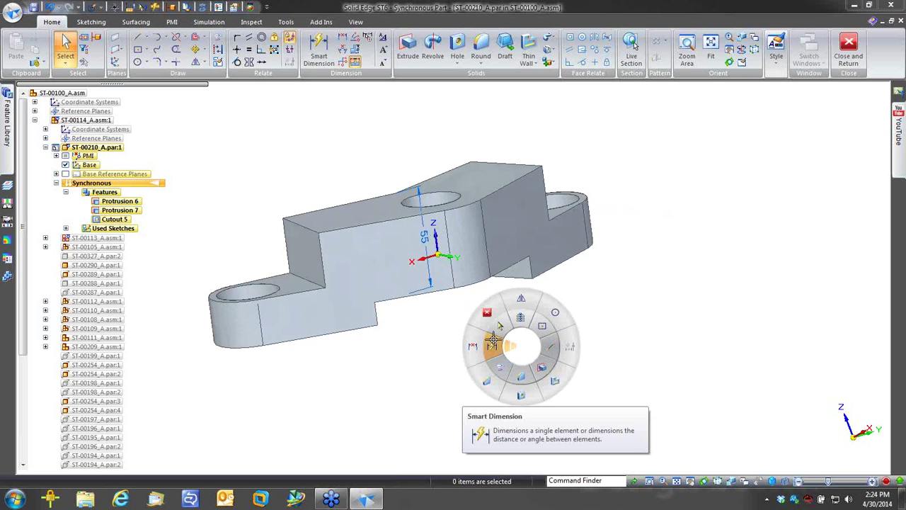
click(492, 345)
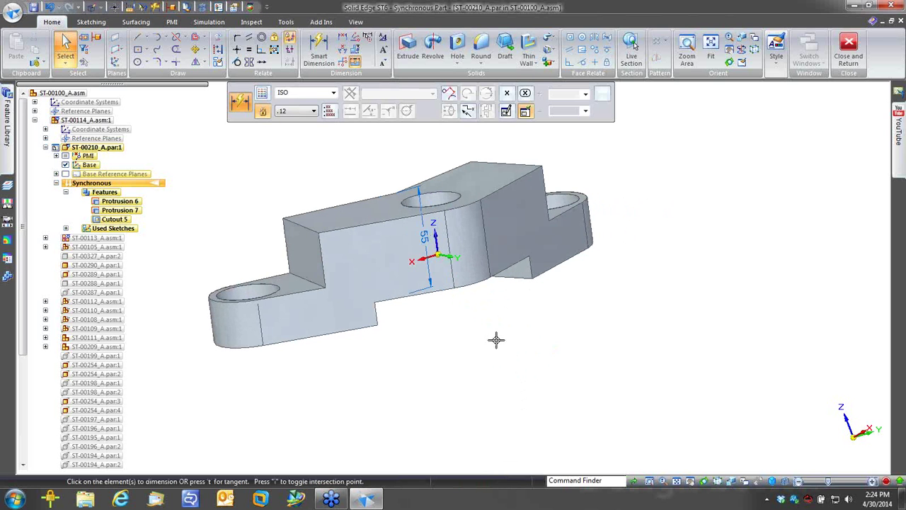
click(471, 243)
click(621, 204)
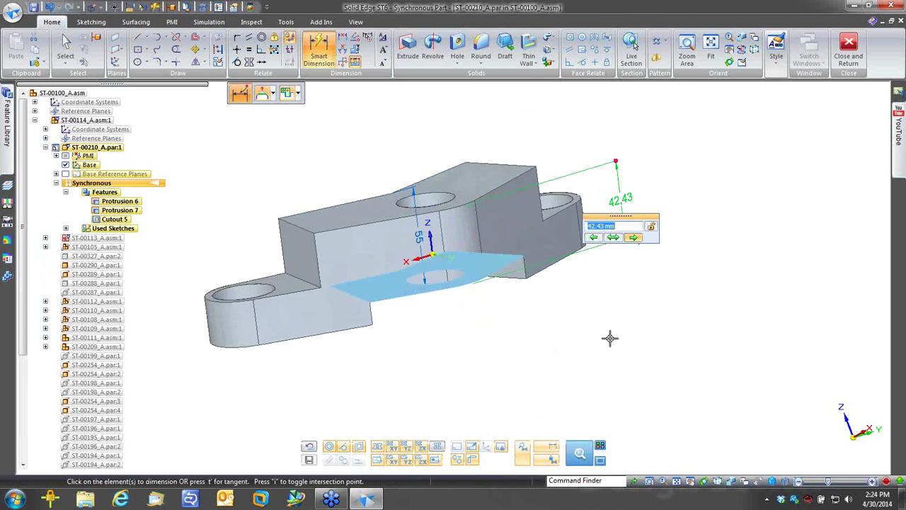
click(607, 338)
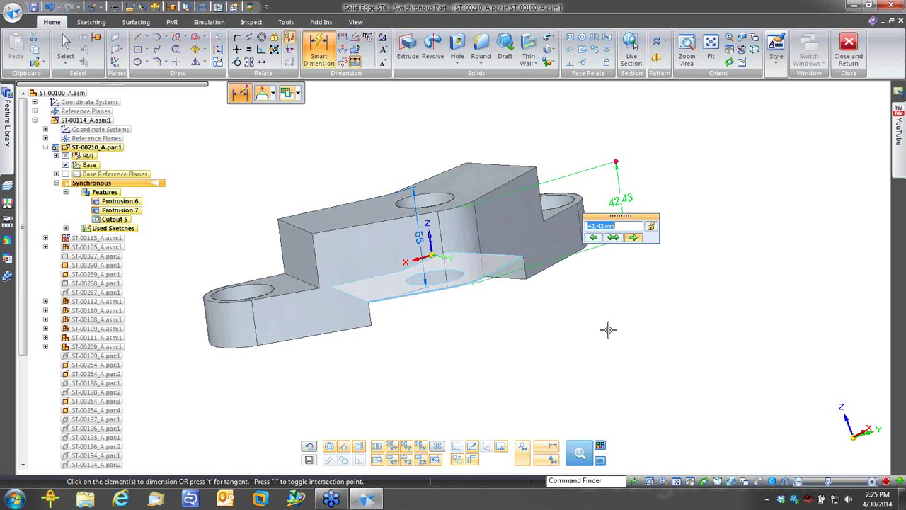
text(25)
key(Return)
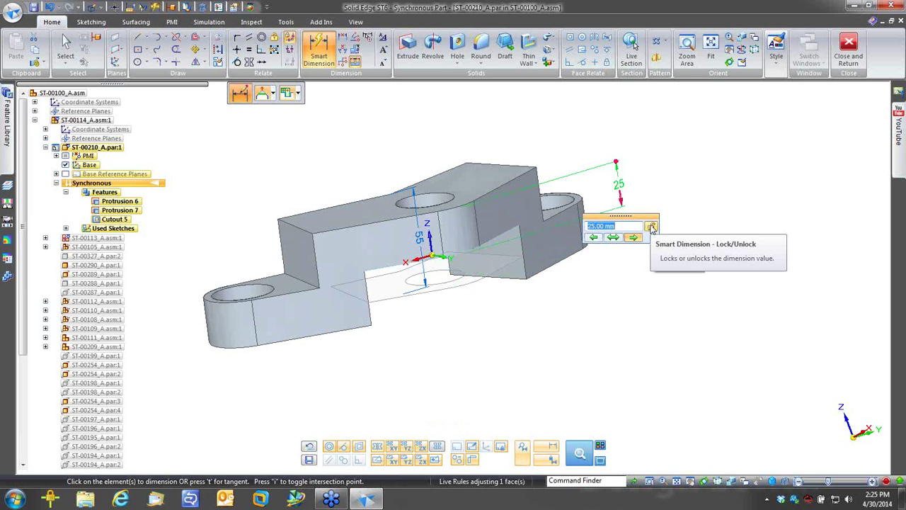
click(643, 285)
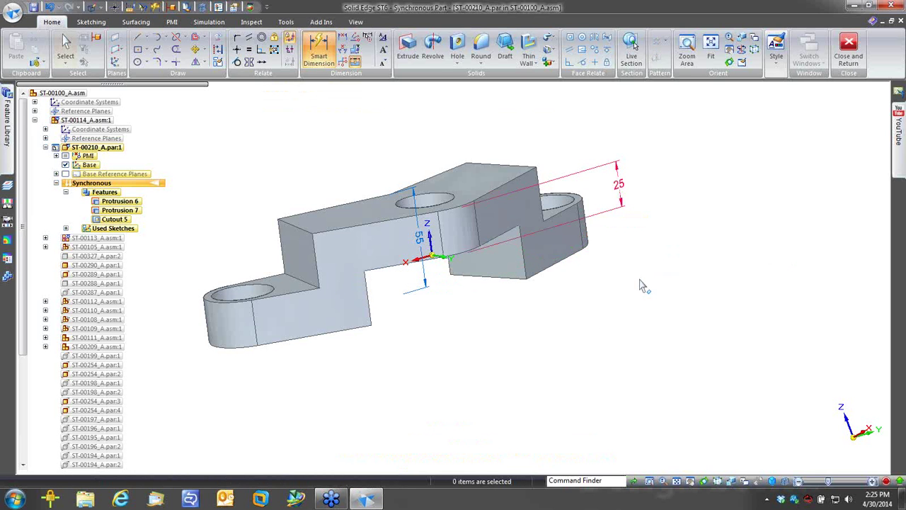
key(Escape)
middle_drag(642, 210, 621, 206)
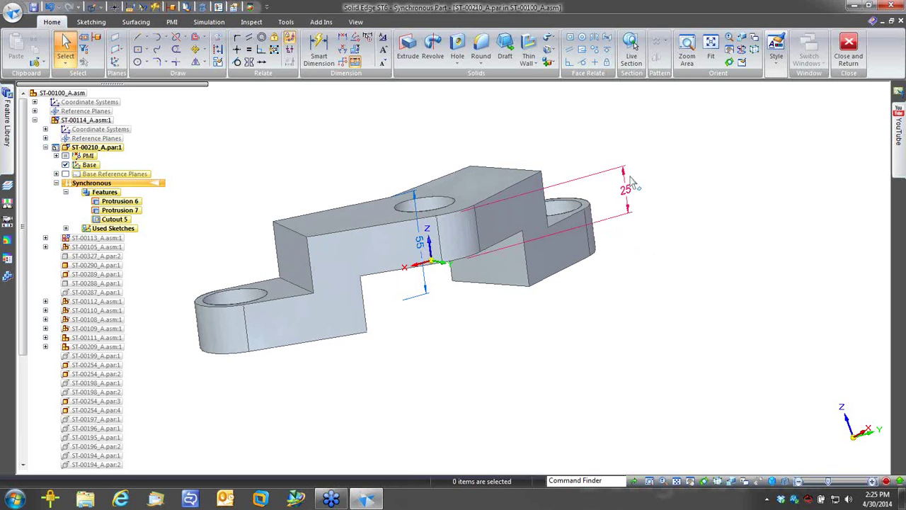
Step: Hide the part's PMI dimensions and show the surrounding assembly to inspect the clamp around the stem and fork tubes
click(65, 155)
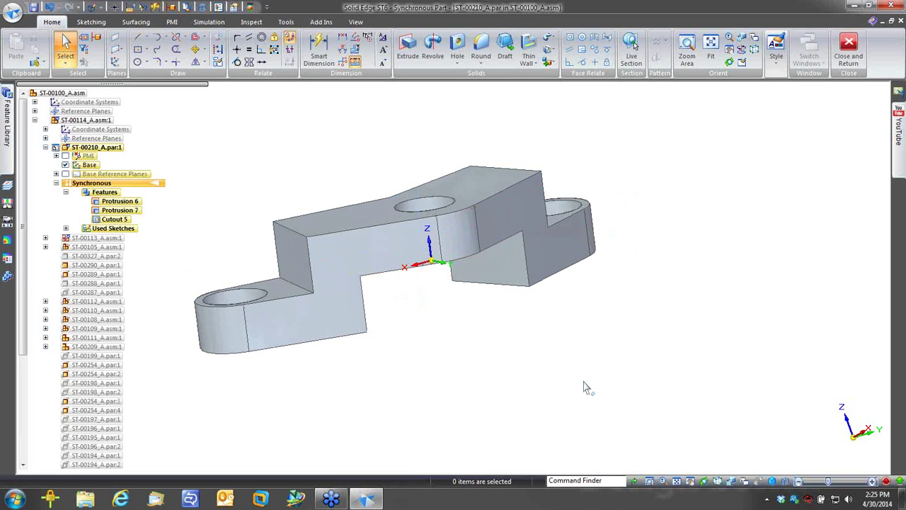
middle_drag(585, 384, 555, 368)
right_click(555, 368)
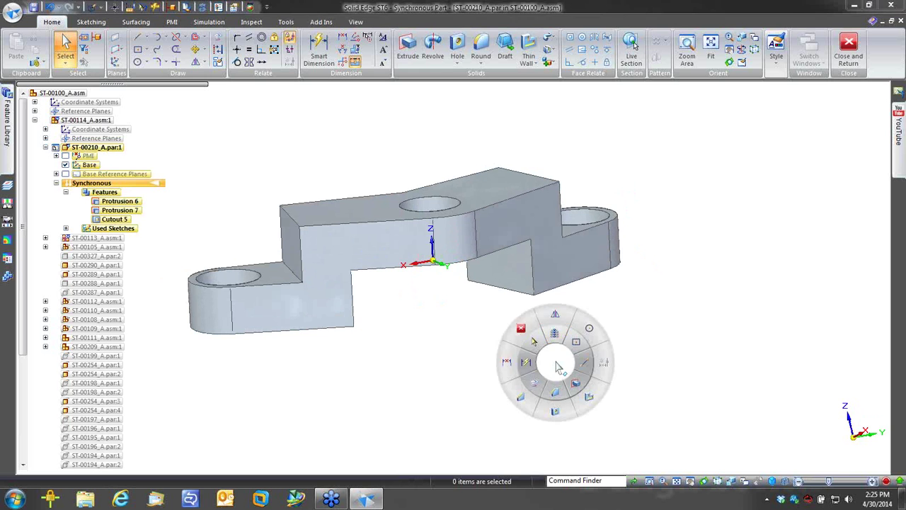
click(559, 342)
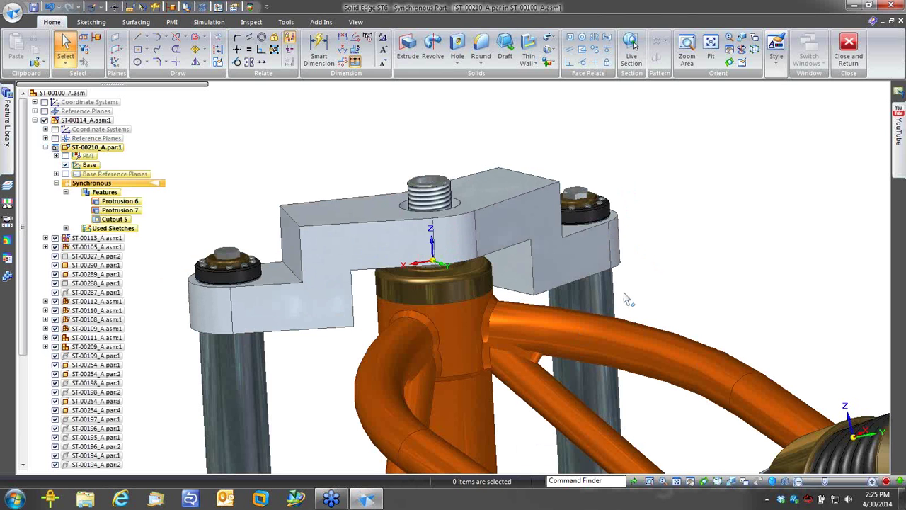
middle_drag(624, 293, 627, 276)
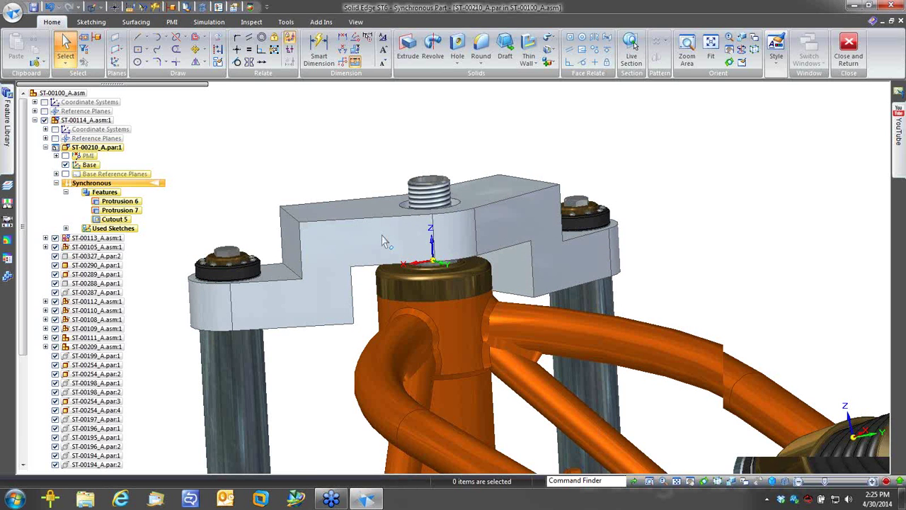
middle_drag(383, 237, 654, 263)
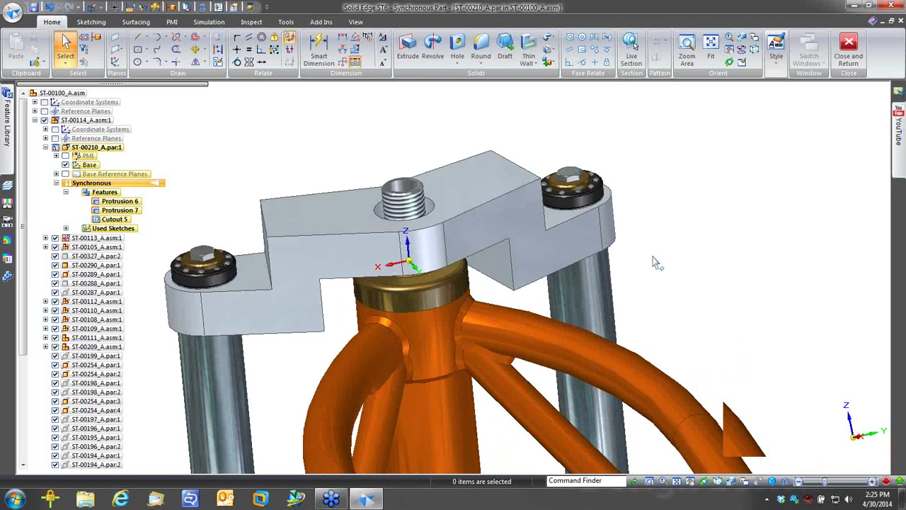
Step: Round the transverse step edges of the raised block and underside recess on both sides with a 10 mm radius
right_drag(633, 263, 630, 293)
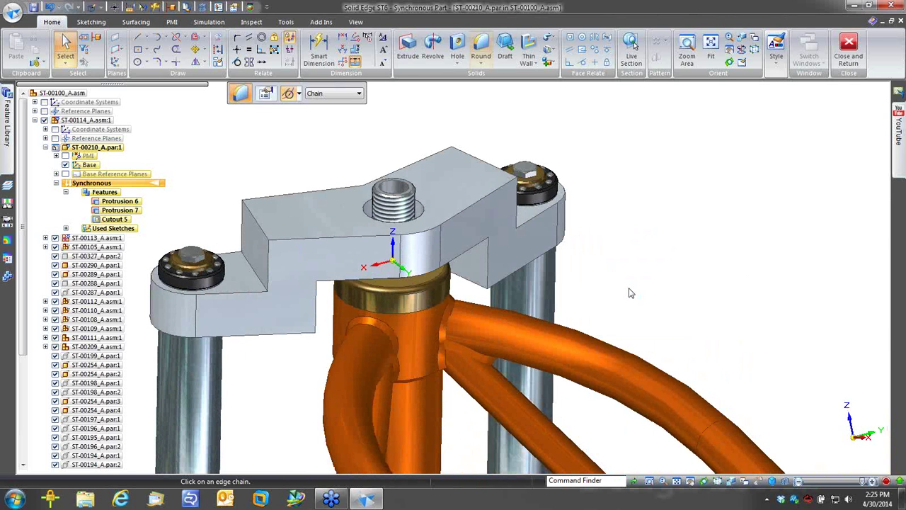
click(489, 168)
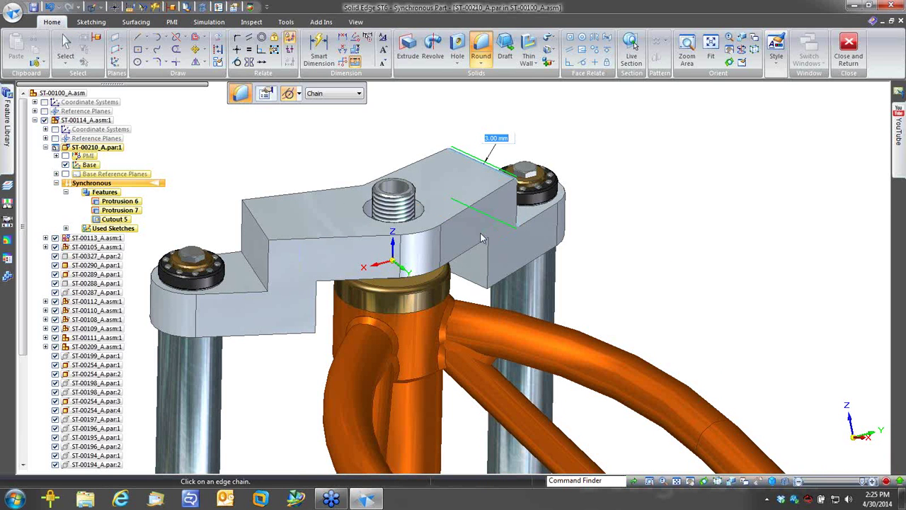
click(481, 234)
click(470, 282)
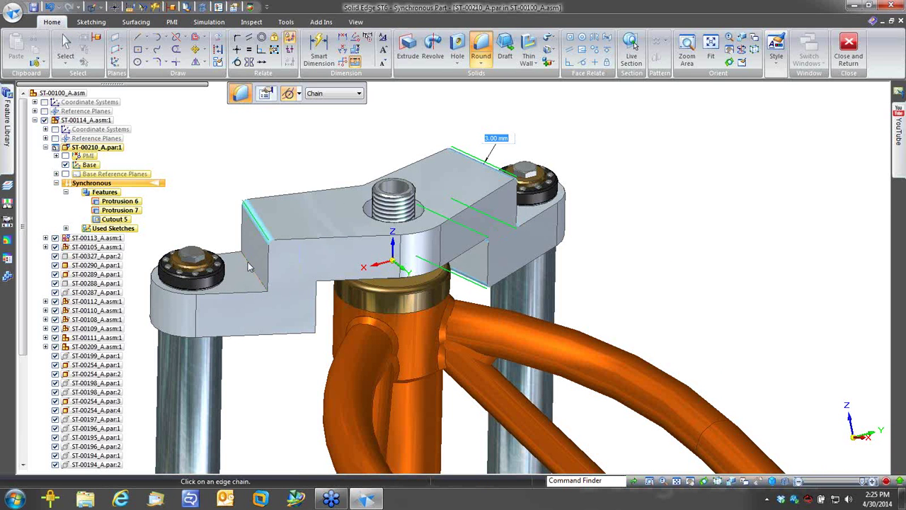
click(310, 329)
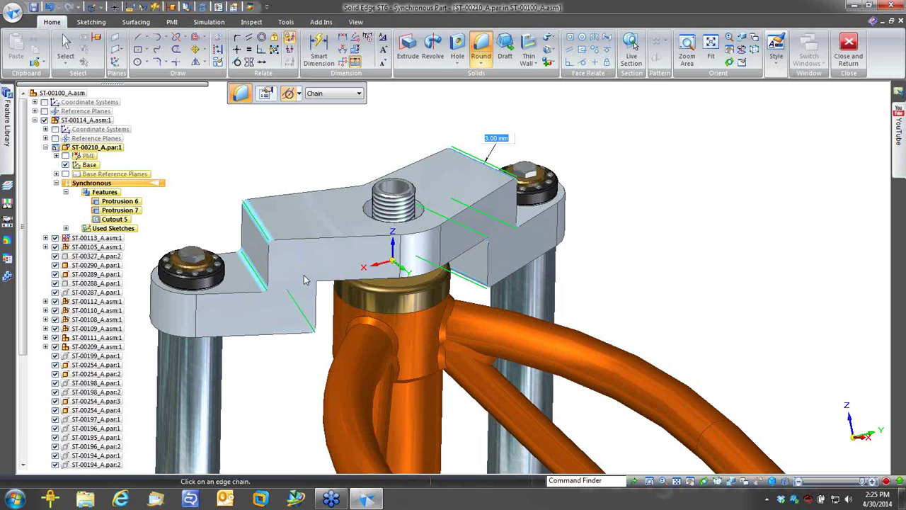
click(308, 271)
text(10)
key(Return)
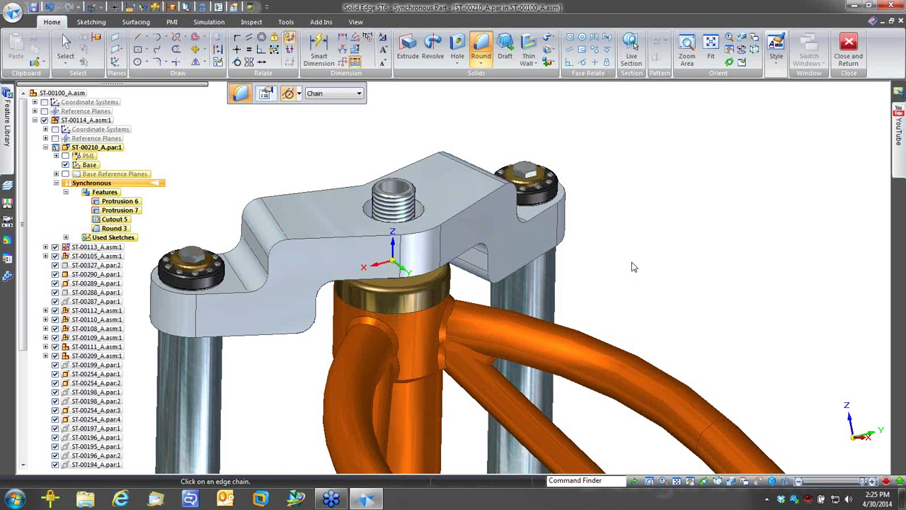
Step: Round the edge chain along the clamp's upper outline with a 3 mm radius
click(342, 238)
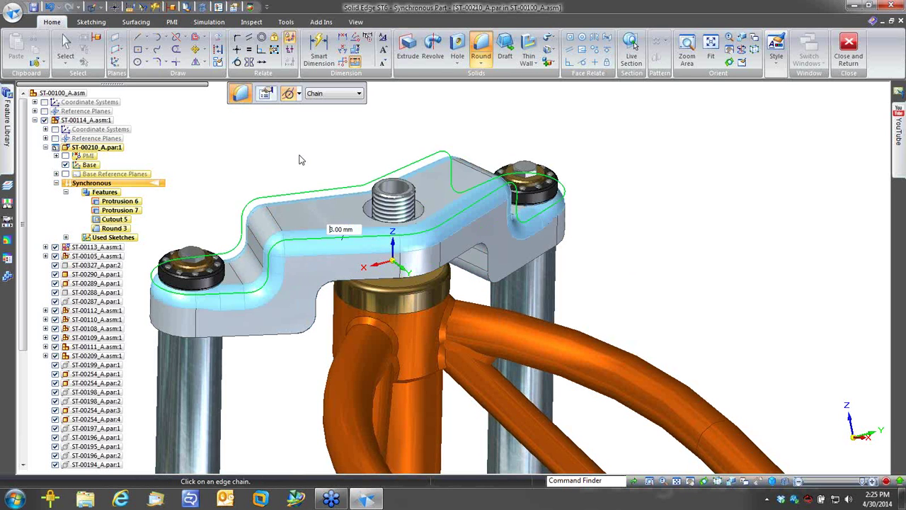
key(Return)
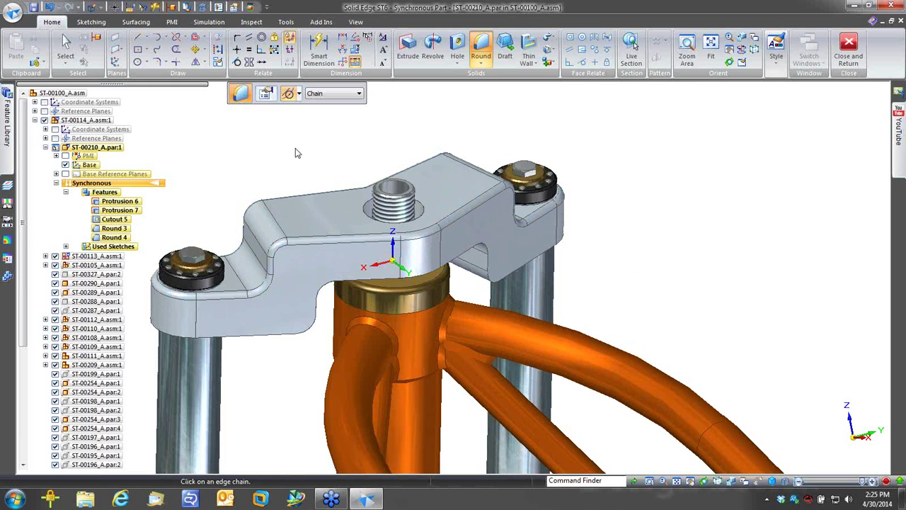
key(Escape)
Step: Examine the rounded clamp against the frame and review the faces belonging to its Protrusion 7 and Cutout 5 features
middle_drag(297, 152, 603, 157)
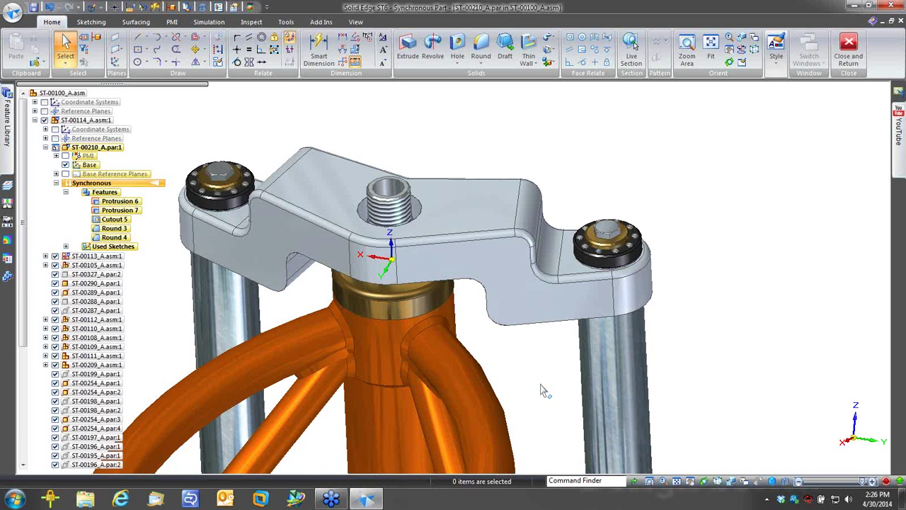
middle_drag(540, 389, 542, 369)
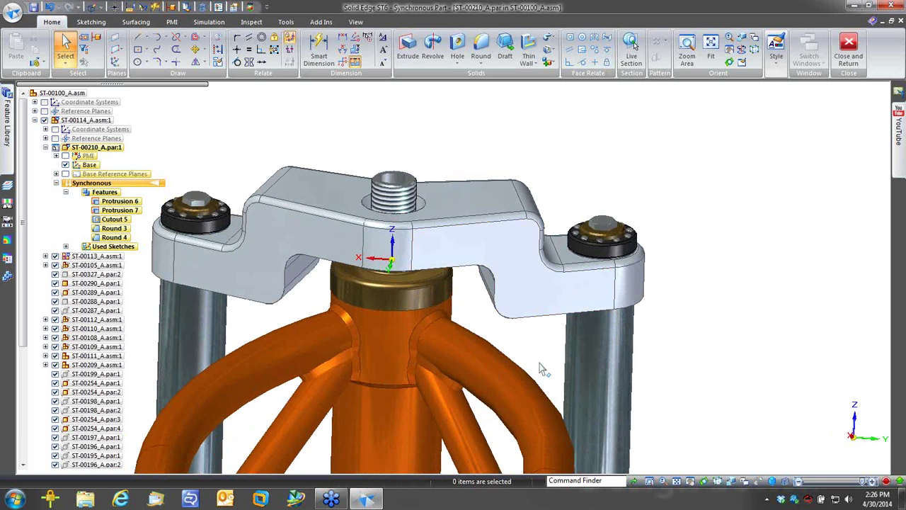
middle_drag(541, 369, 554, 368)
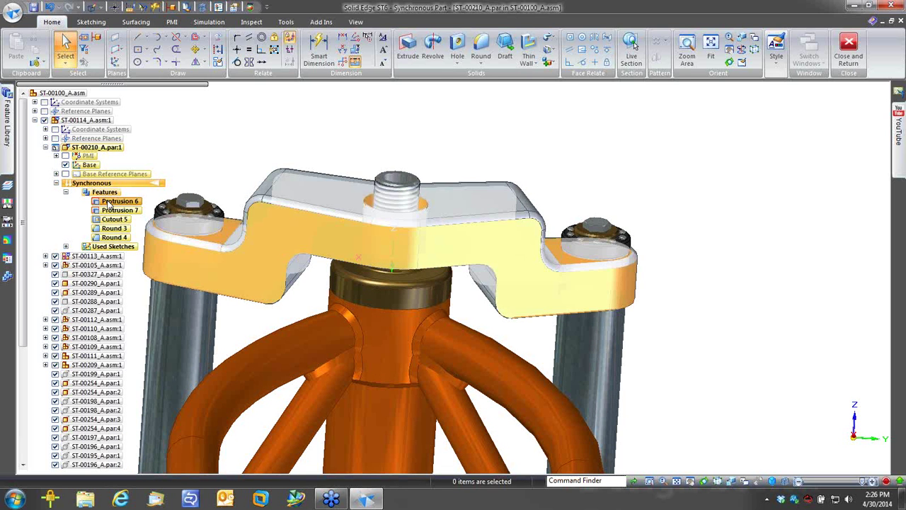
click(112, 210)
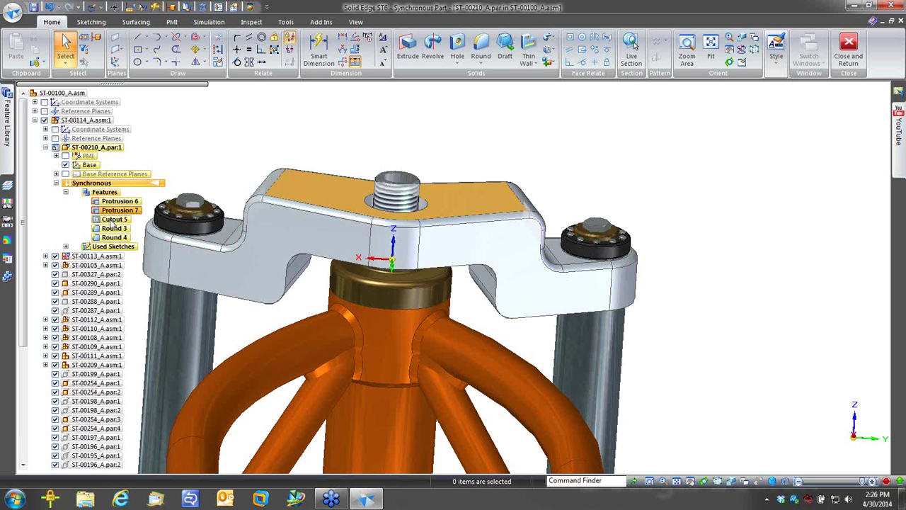
click(111, 220)
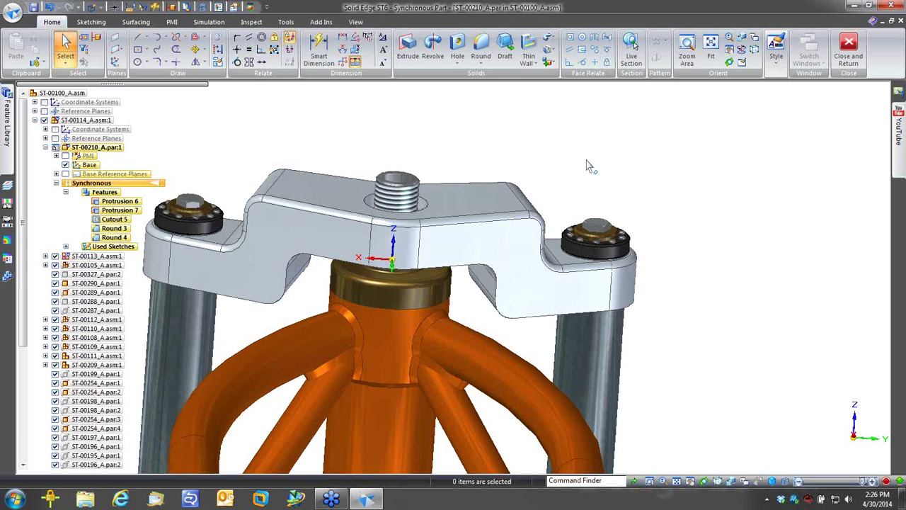
Step: Rotate the raised block's side step face and the matching underside recess face by -20° about the block's upper transverse edge
click(489, 278)
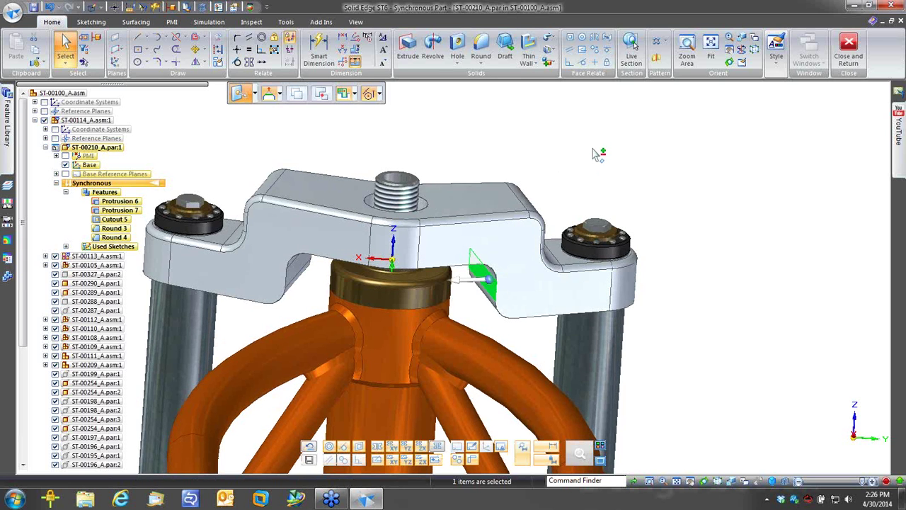
middle_drag(593, 151, 543, 237)
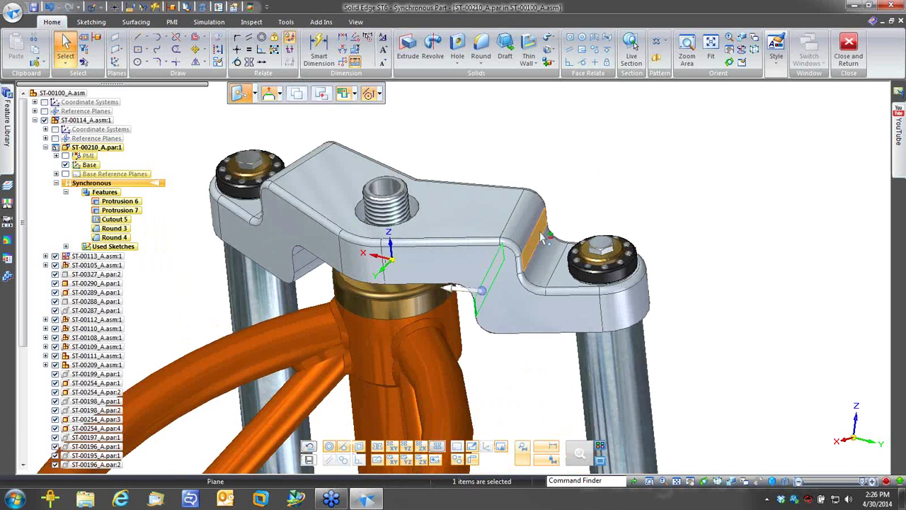
ctrl+click(543, 237)
scroll(606, 193, up, 2)
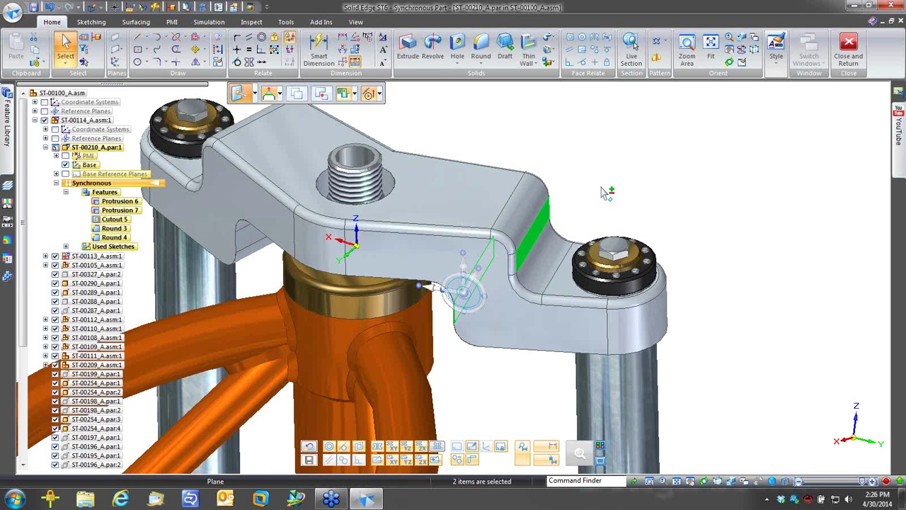
scroll(606, 192, up, 1)
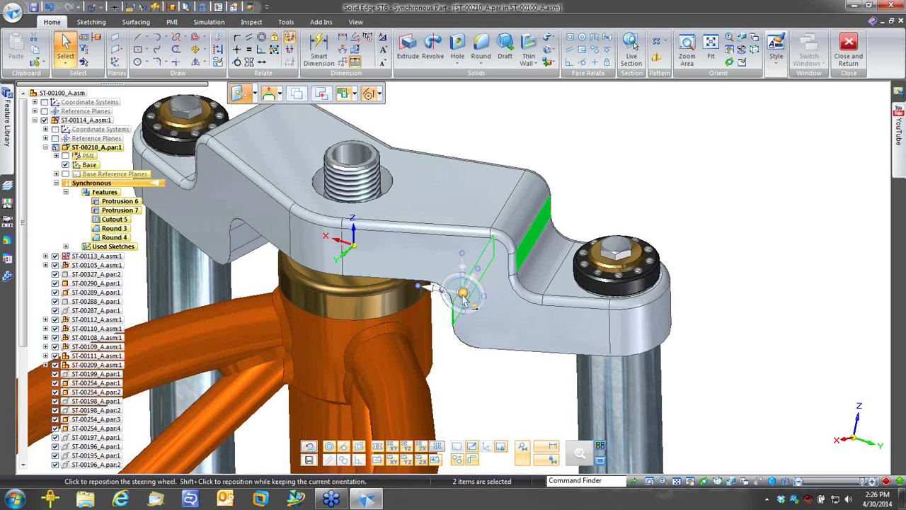
click(461, 294)
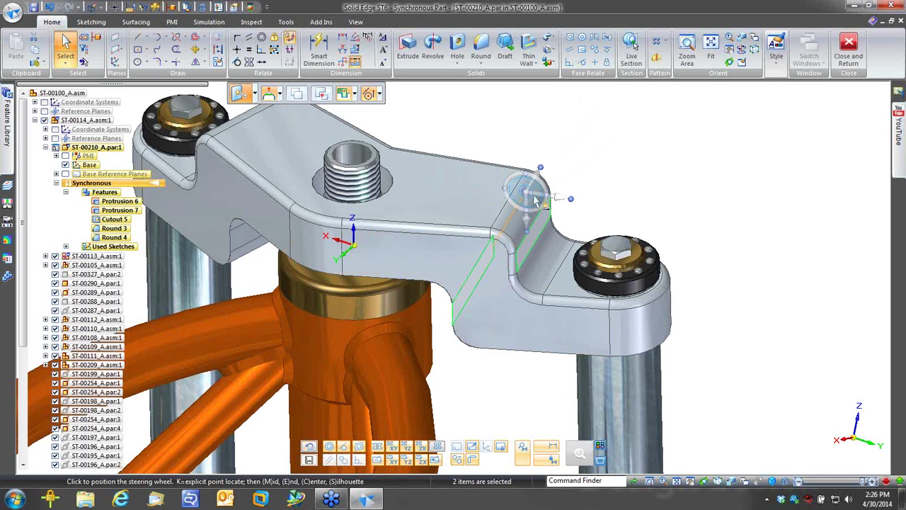
click(525, 219)
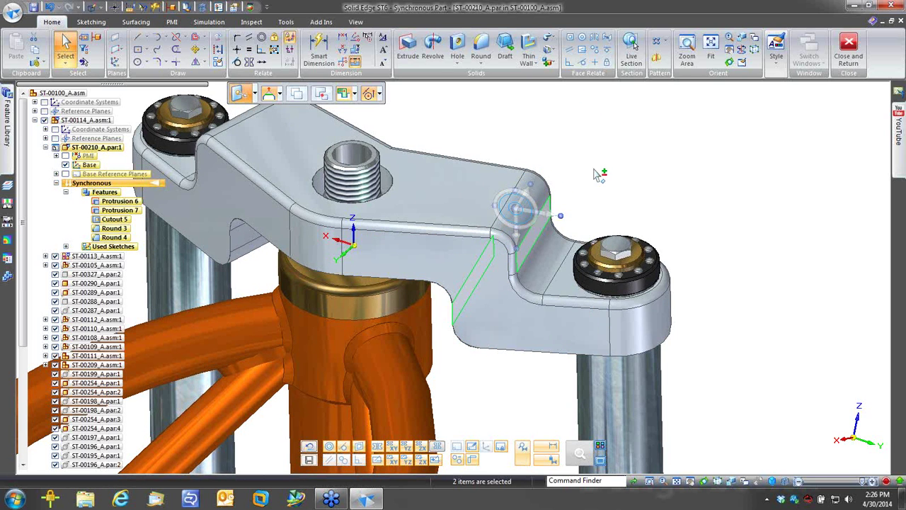
click(524, 229)
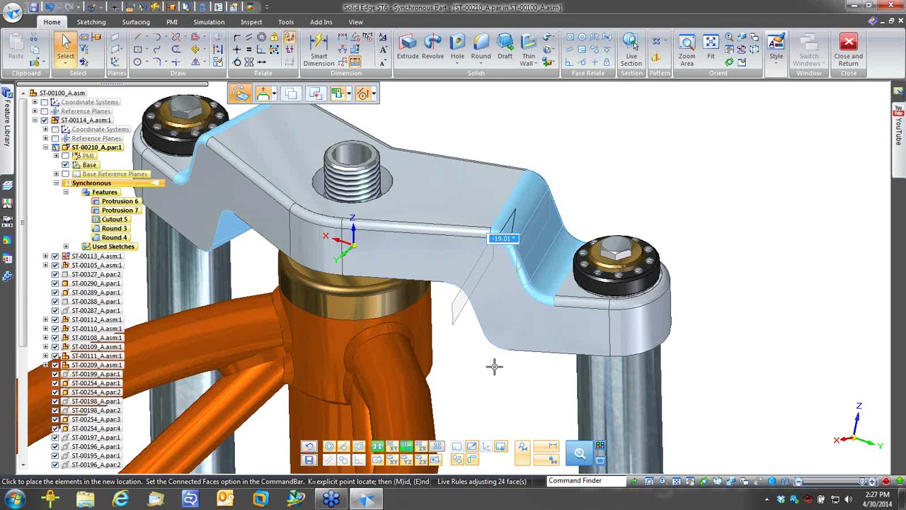
text(-20)
key(Return)
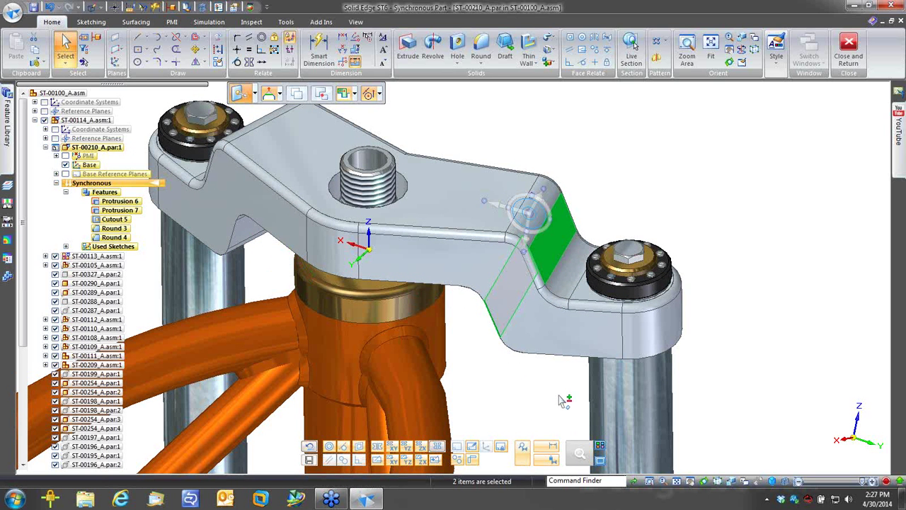
Step: Move the two sloped step faces 12 mm horizontally toward the stem along the clamp arm's straight edge
click(527, 212)
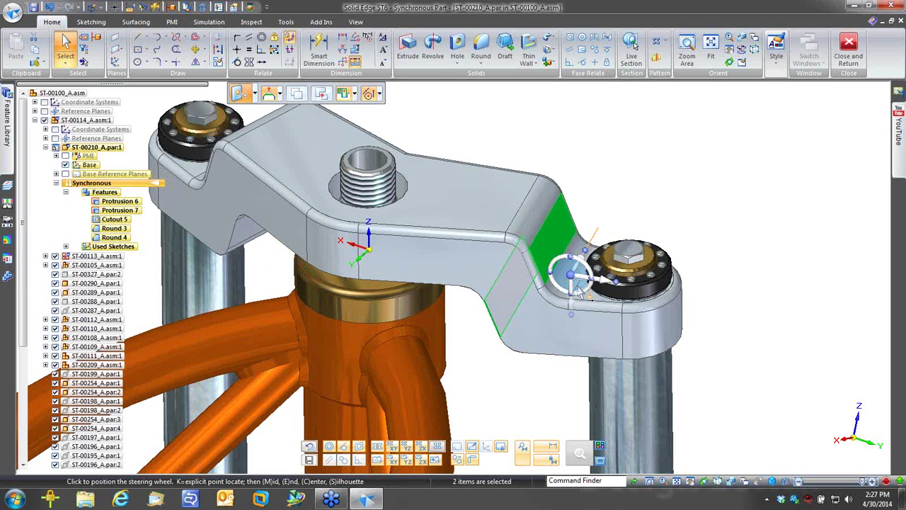
click(599, 316)
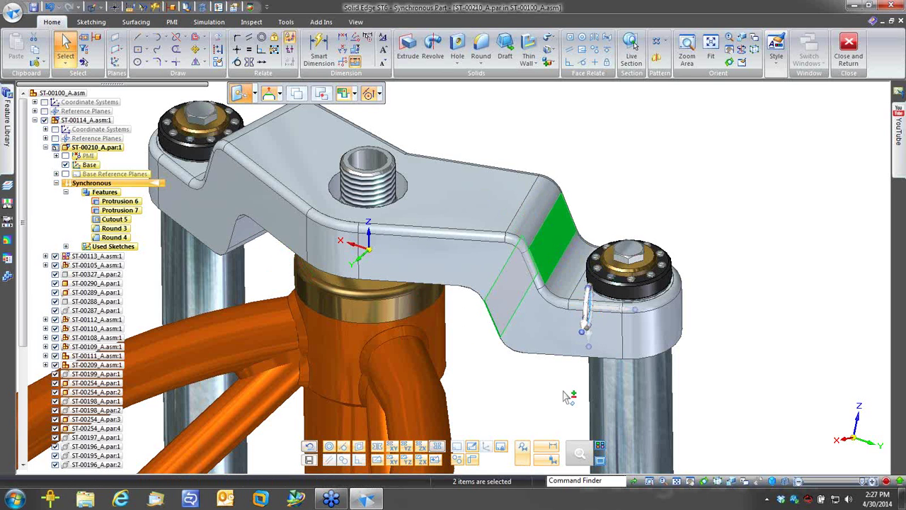
click(589, 308)
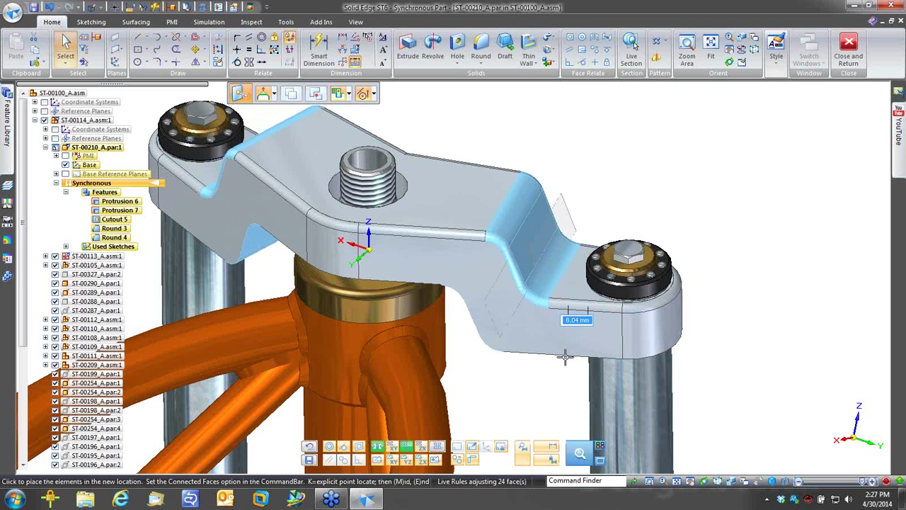
text(12)
key(Return)
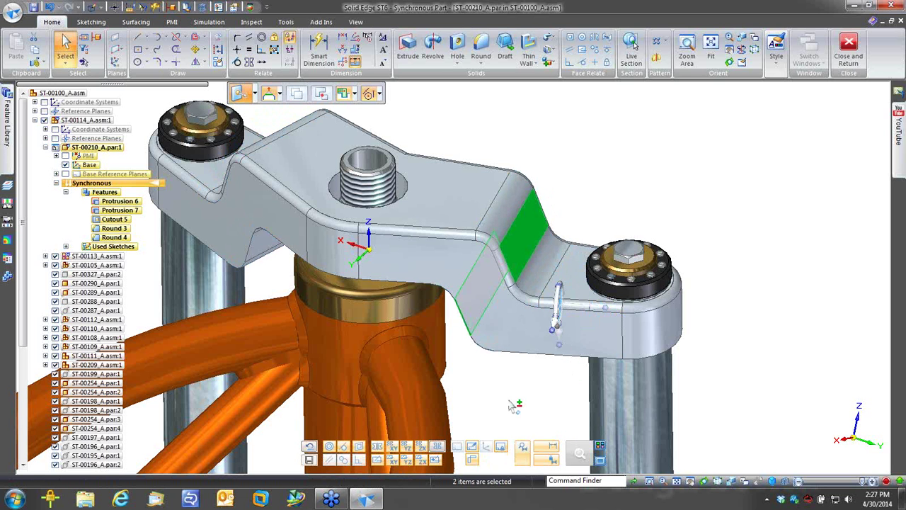
key(Escape)
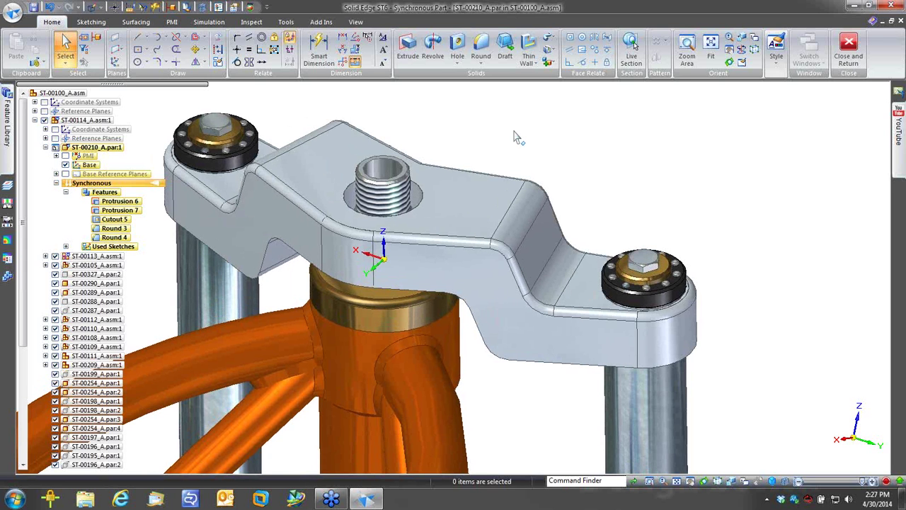
Step: Set the diameter of the clamp's central stem hole to 25 mm
click(416, 197)
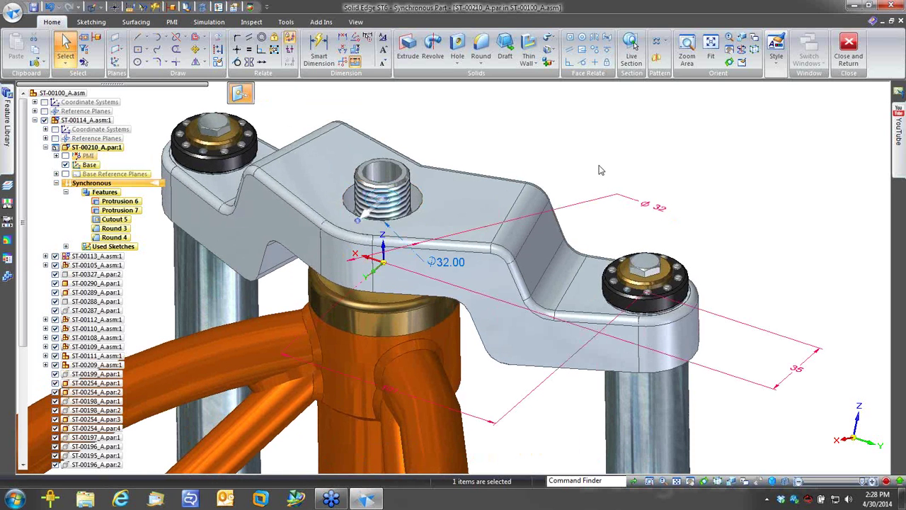
click(653, 205)
text(25)
key(Return)
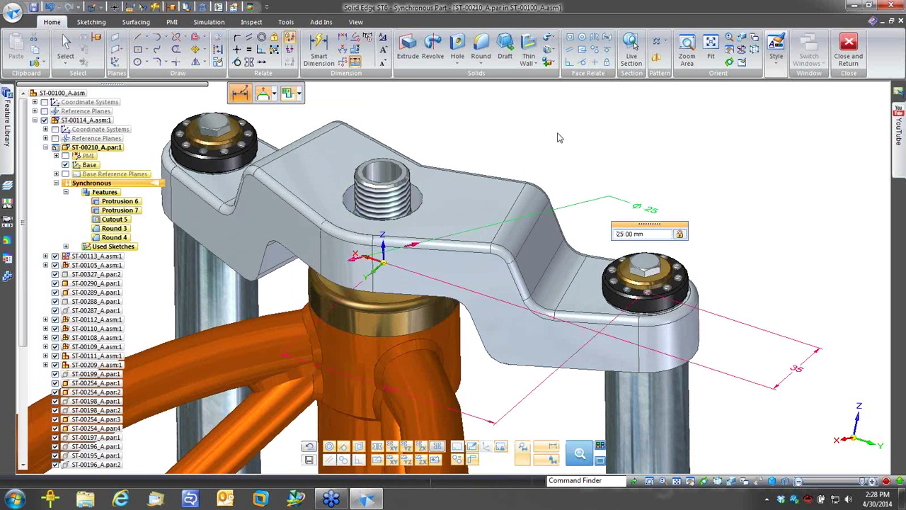
click(638, 149)
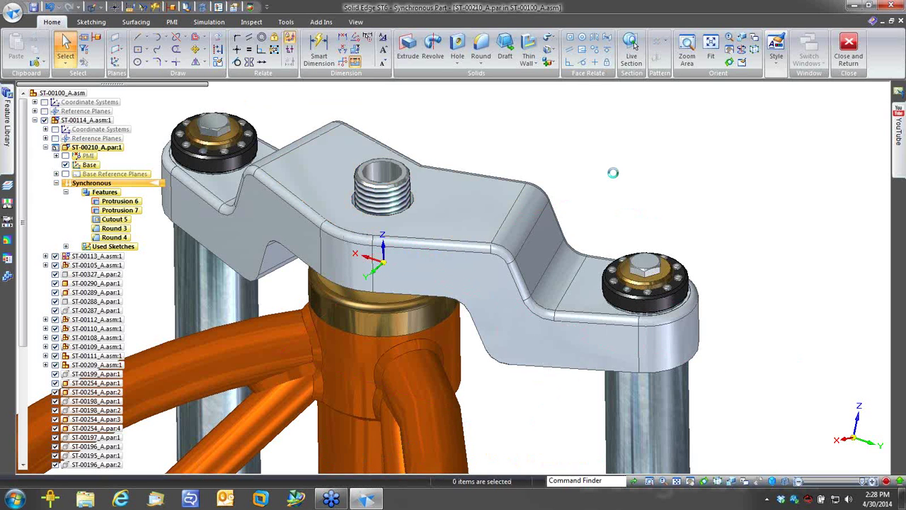
Step: Isolate the clamp and hollow it with Thin Wall, found by searching for "shell", leaving the tangent chain of underside faces open
right_drag(613, 173, 612, 161)
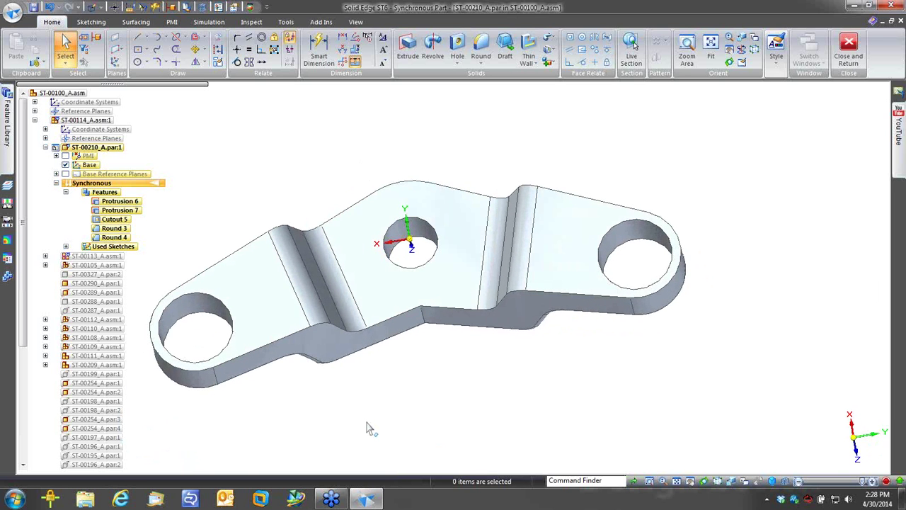
key(shift+space)
click(271, 305)
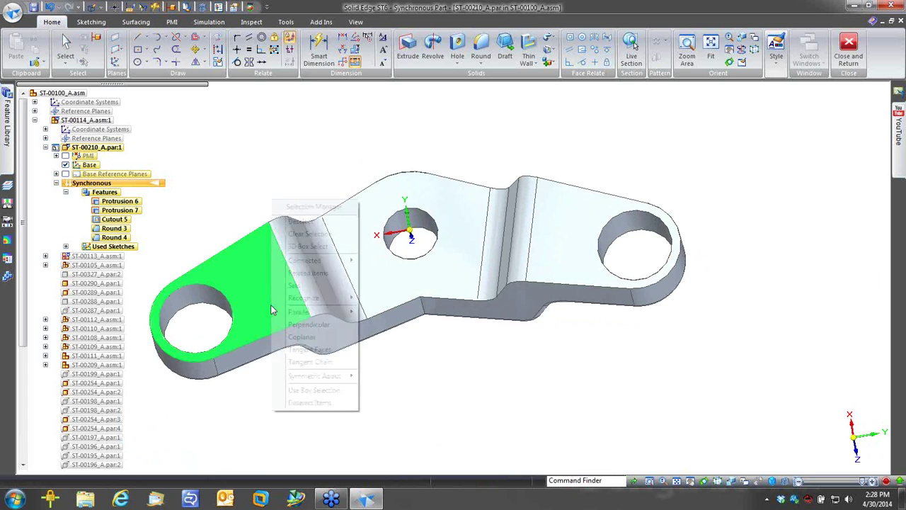
click(303, 362)
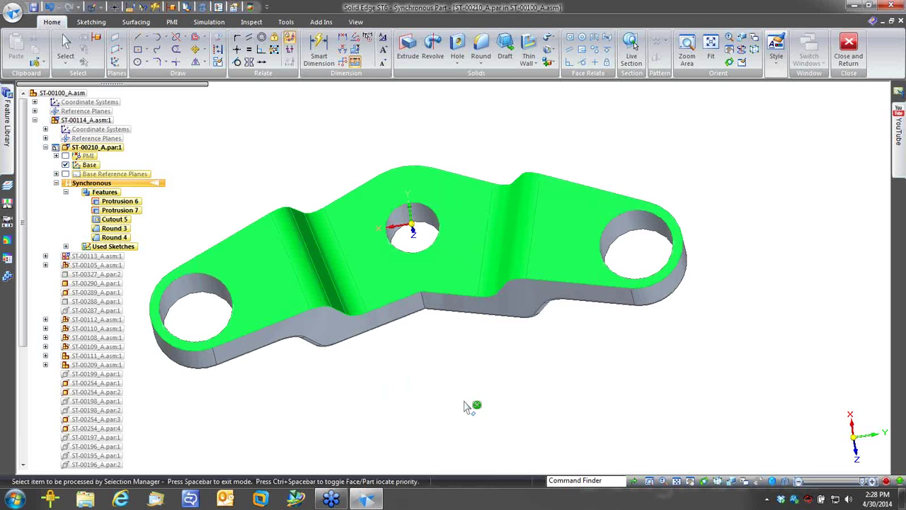
click(561, 481)
text(shell)
key(Return)
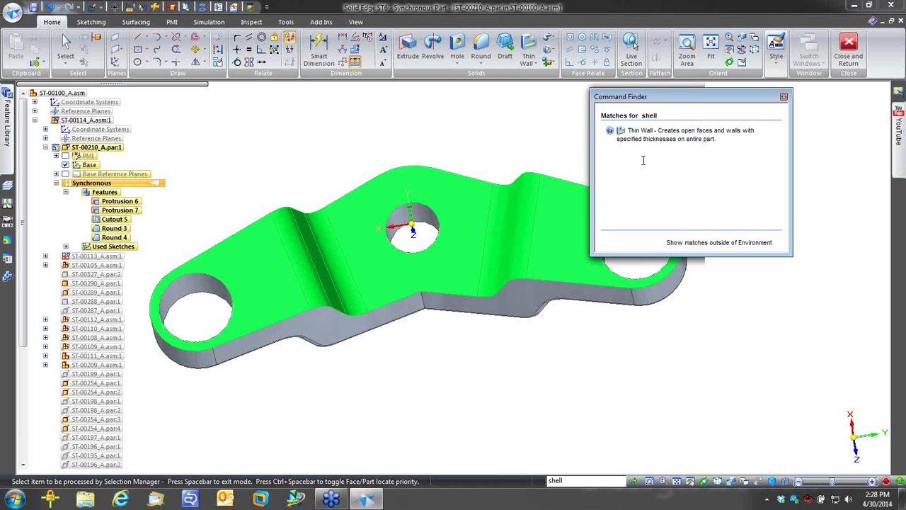
mouse_move(659, 127)
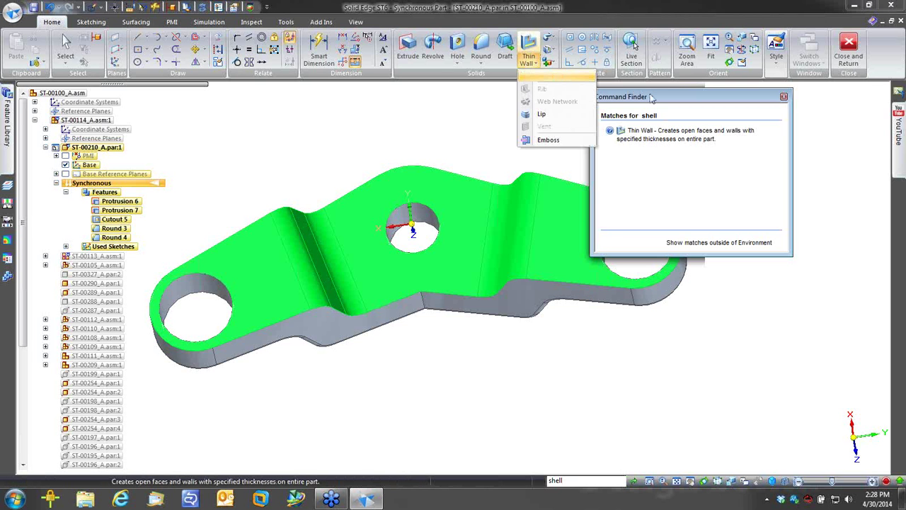
drag(652, 98, 639, 98)
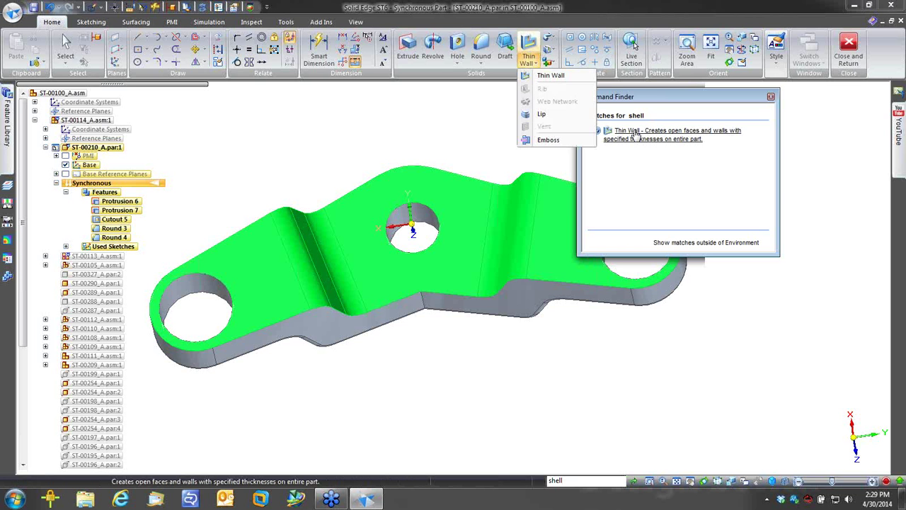
click(636, 134)
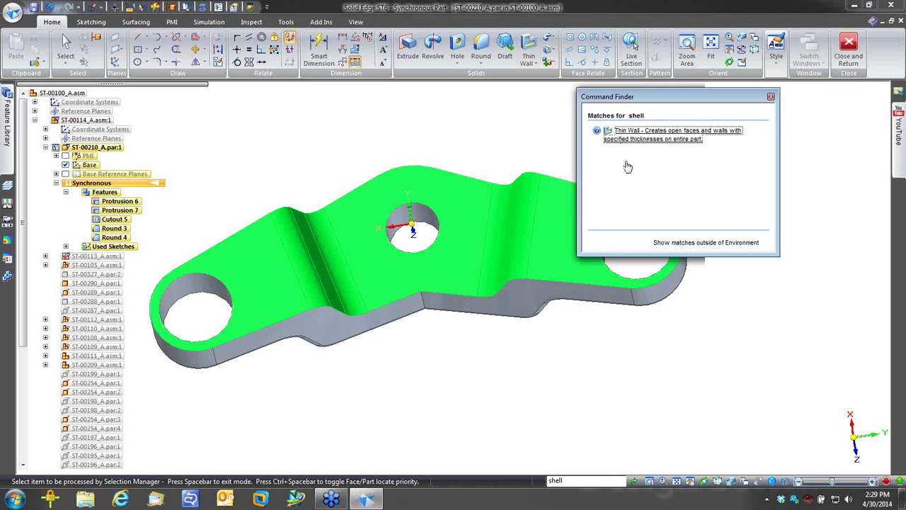
right_click(570, 371)
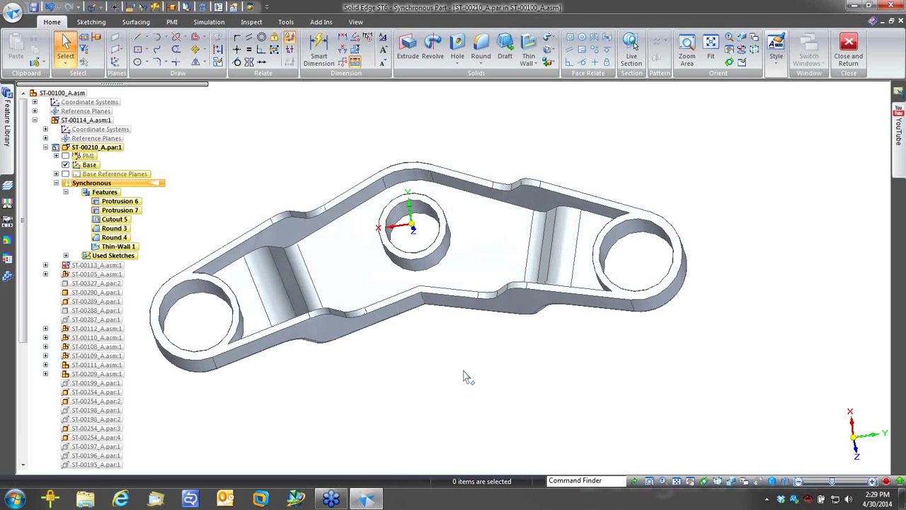
Step: Try to lower the stem boss's bottom face 7 mm to the edge of the bearing cap
middle_drag(463, 370, 487, 334)
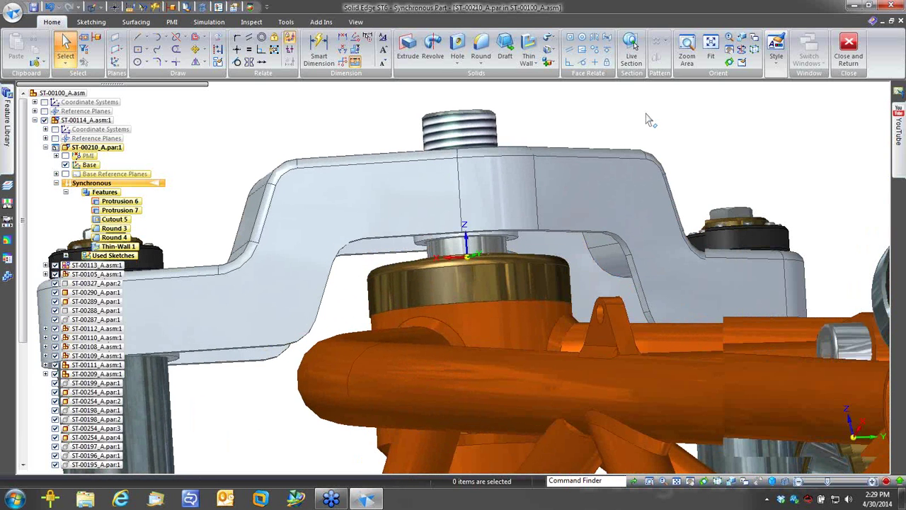
click(422, 255)
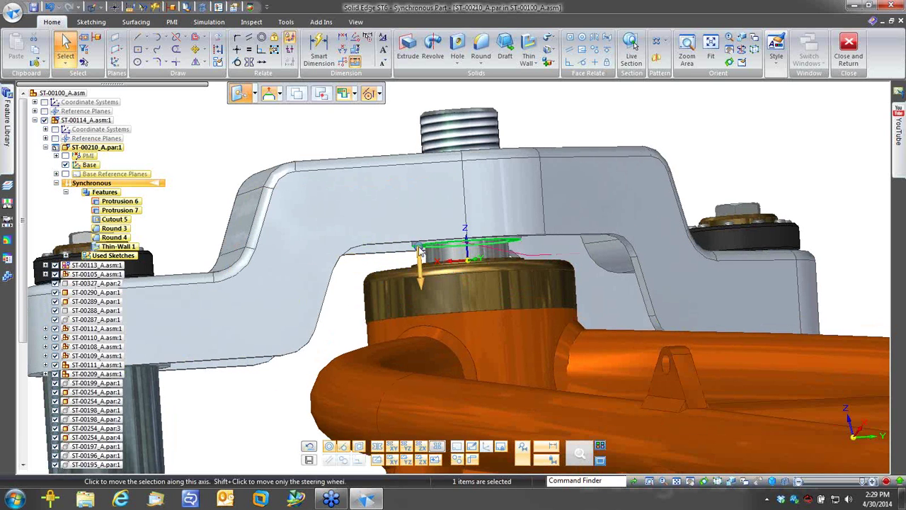
click(419, 276)
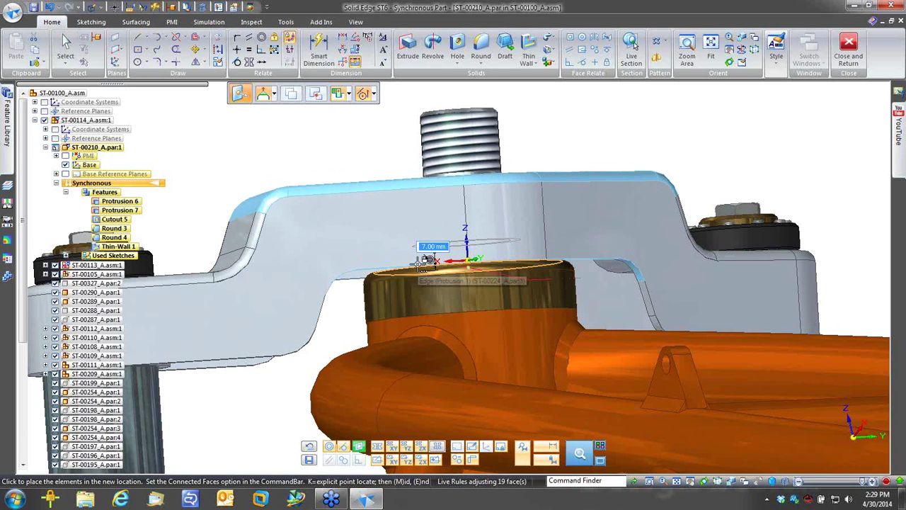
click(545, 152)
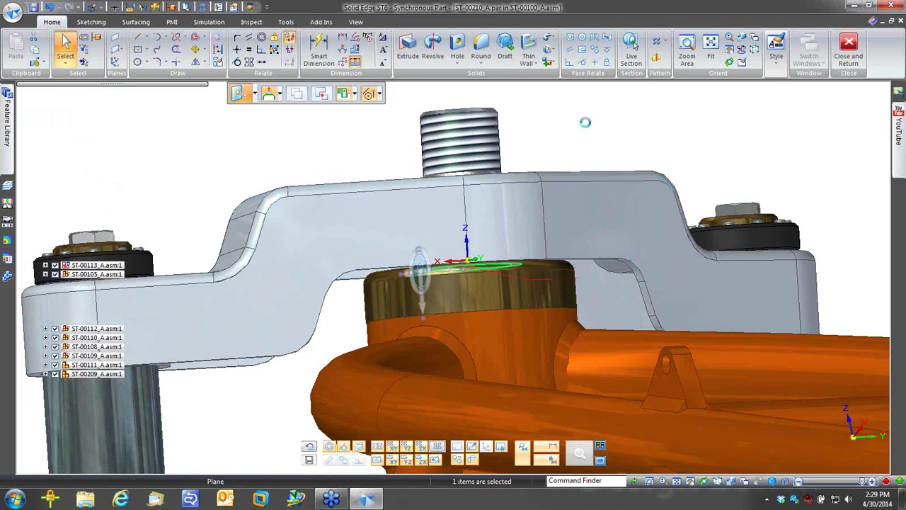
scroll(586, 124, down, 1)
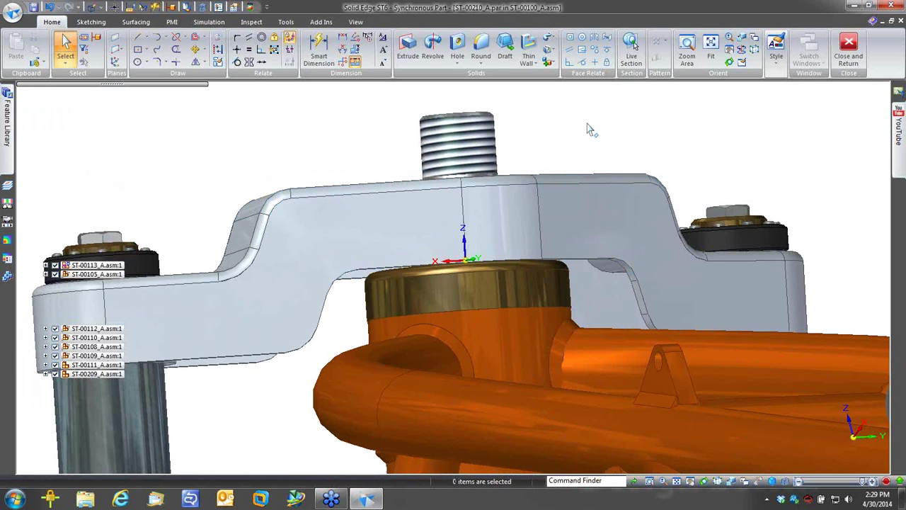
middle_drag(587, 124, 575, 124)
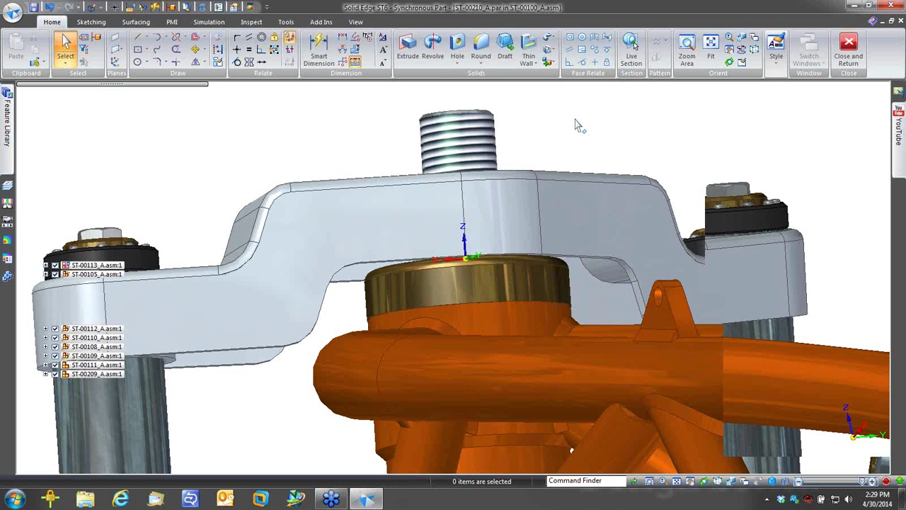
click(50, 9)
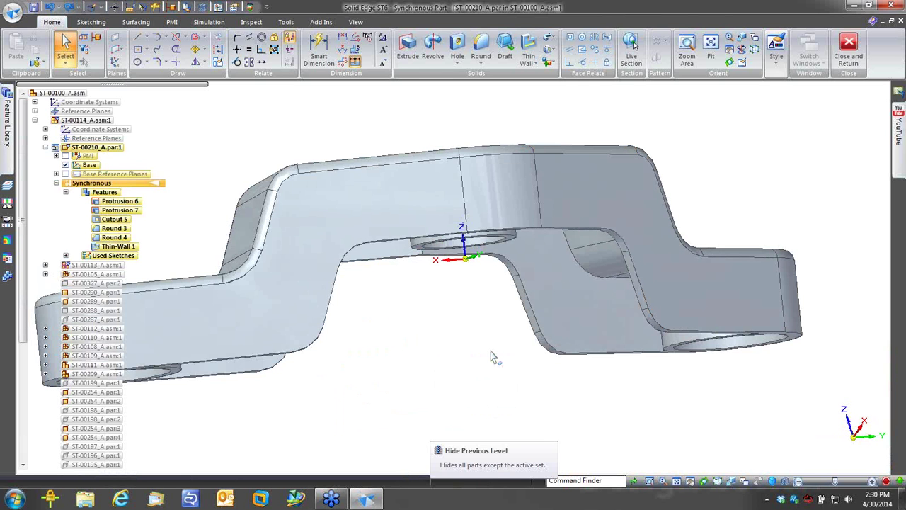
Step: Lower the stem boss's bottom face about 4.6 mm to meet the raised ring on top of the bearing cap
scroll(409, 260, up, 2)
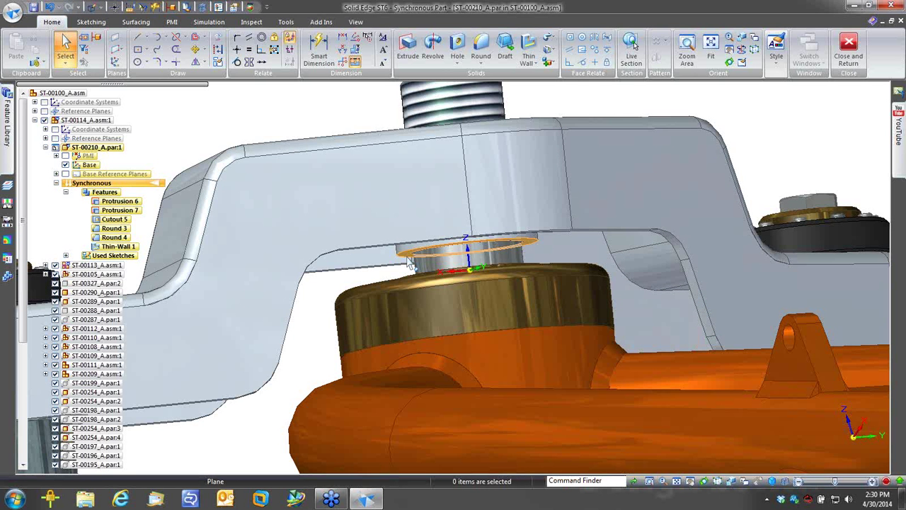
click(409, 260)
scroll(410, 259, up, 1)
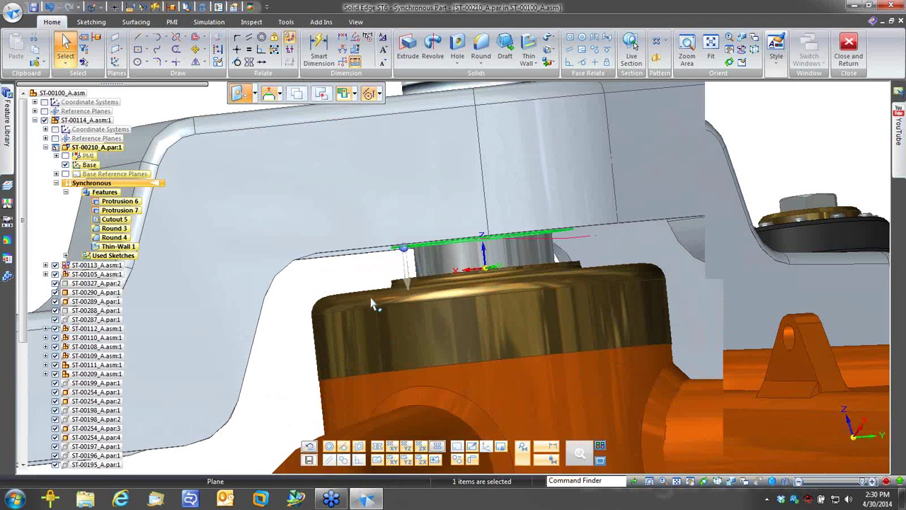
click(403, 279)
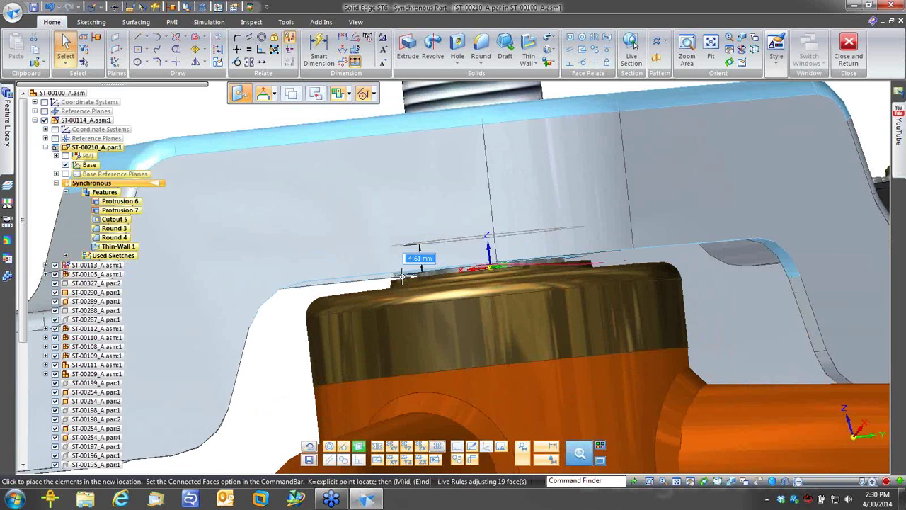
click(402, 275)
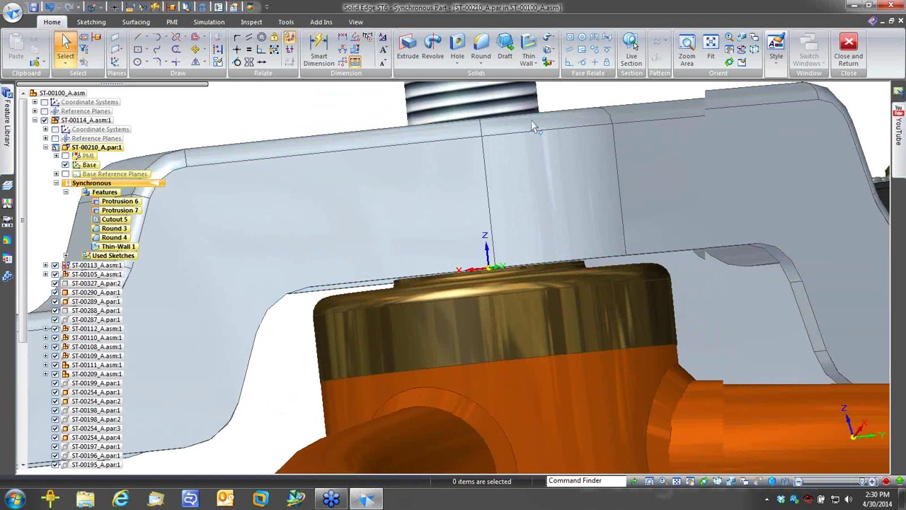
Step: Hide the surrounding assembly components to isolate the clamp plate for work on its underside
scroll(347, 107, down, 2)
scroll(354, 113, down, 2)
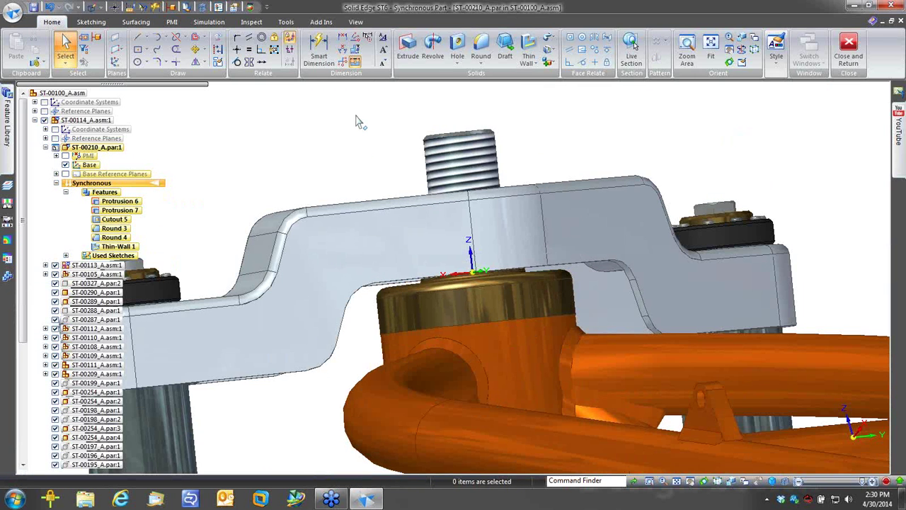
mouse_move(358, 122)
middle_down()
mouse_move(380, 117)
mouse_move(358, 108)
middle_up()
key(ctrl+shift+p)
middle_drag(437, 339, 445, 401)
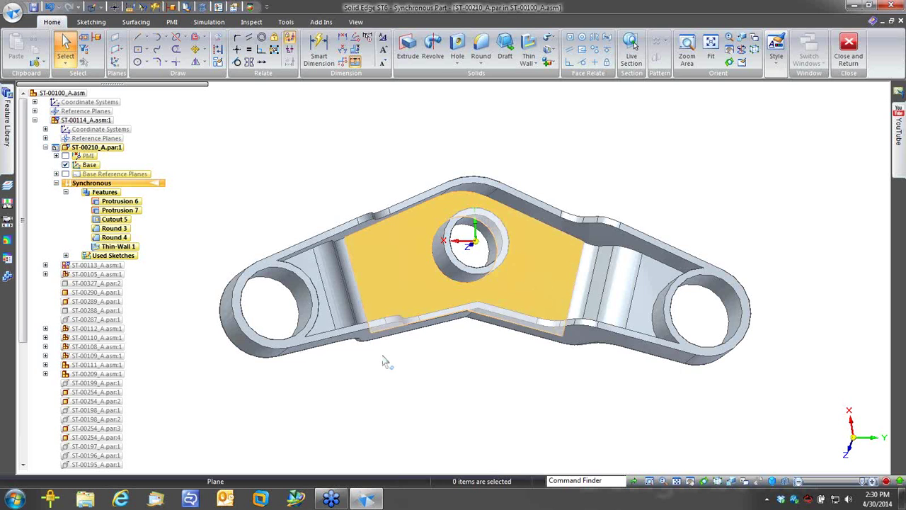
middle_drag(382, 361, 441, 426)
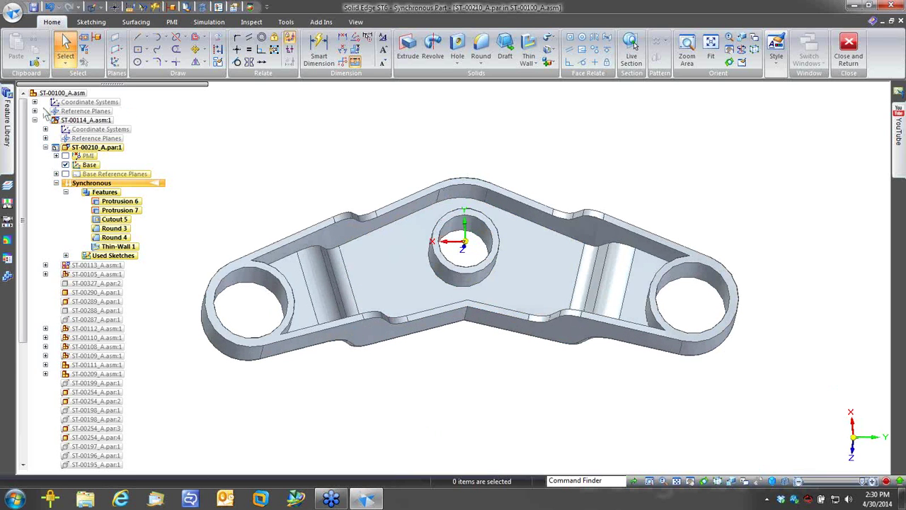
Step: Insert the Support_Ribs feature from the feature library, centred on the stem boss on the clamp's underside
click(8, 103)
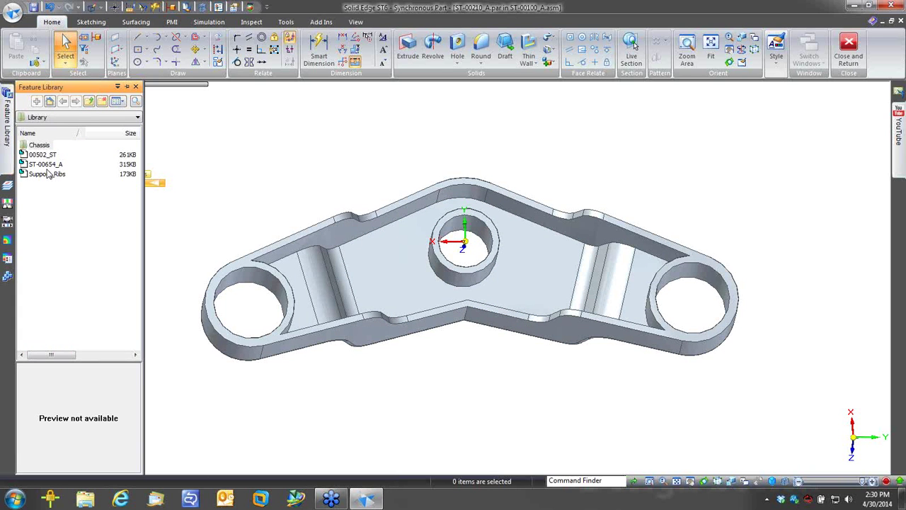
drag(43, 174, 409, 128)
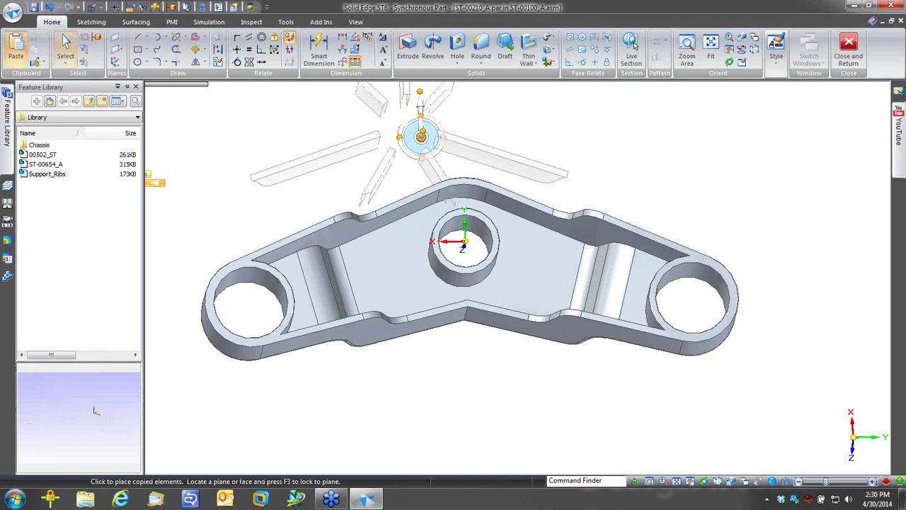
key(Escape)
click(496, 232)
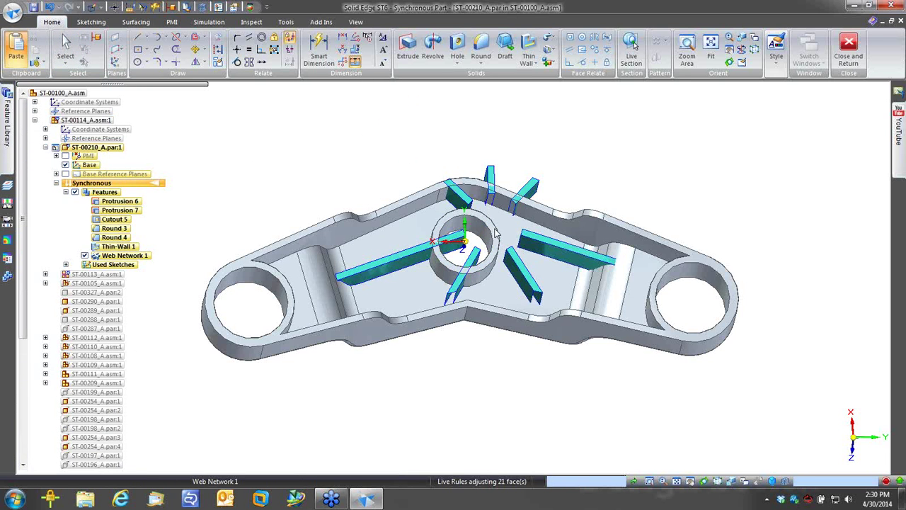
click(487, 365)
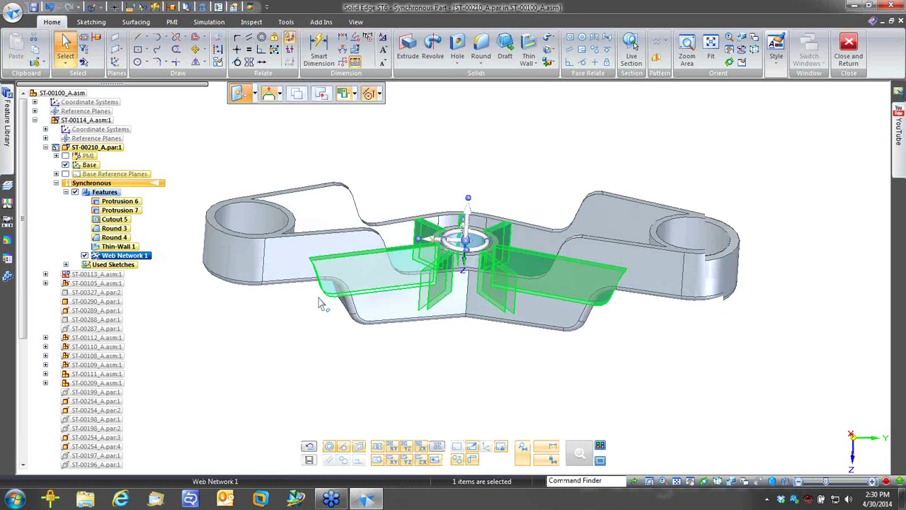
Step: Attach the placed support rib web network to the clamp's solid body
middle_drag(323, 304, 317, 130)
right_click(317, 130)
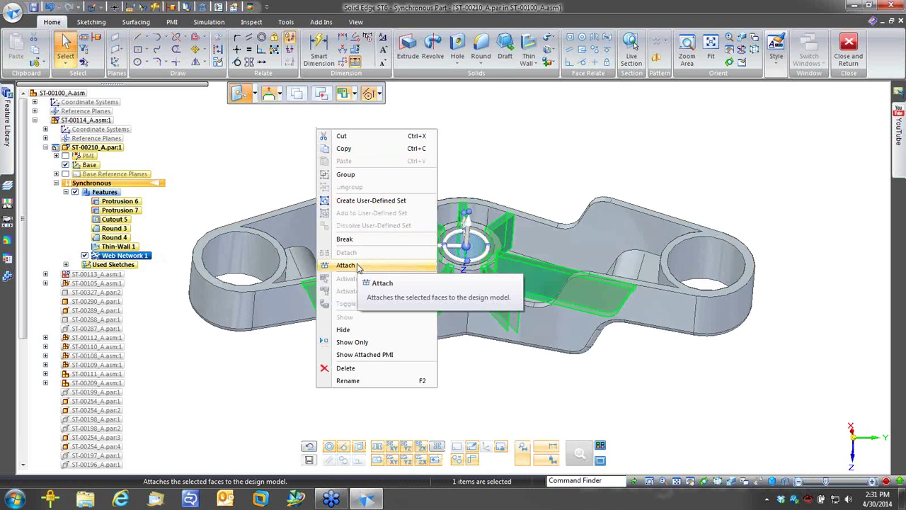
click(358, 266)
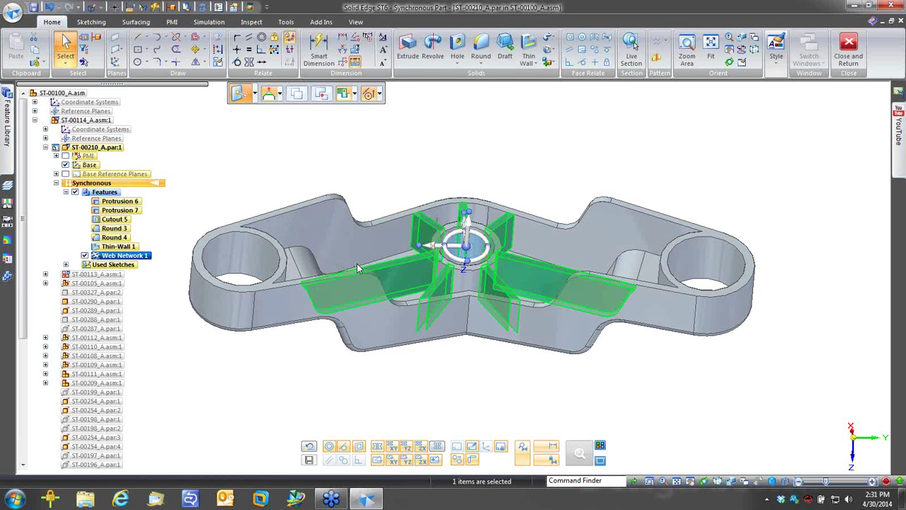
click(326, 332)
middle_drag(386, 394, 332, 294)
middle_drag(328, 358, 446, 376)
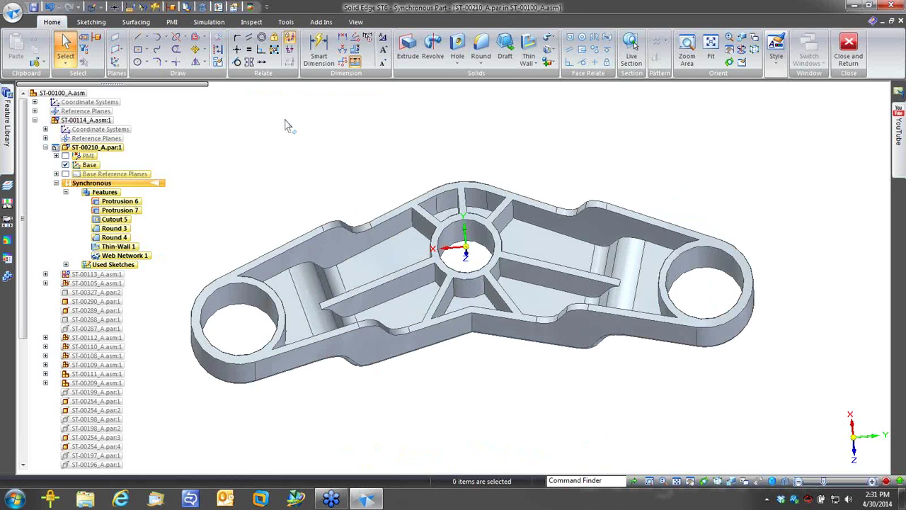
Step: Round all inside edges of the hollowed underside and its ribs using the All Fillets selection
right_drag(286, 119, 319, 156)
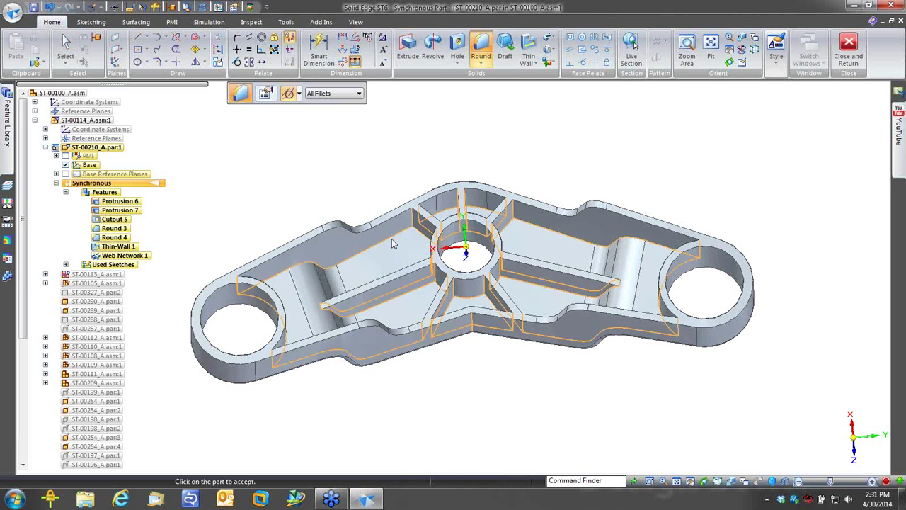
click(392, 238)
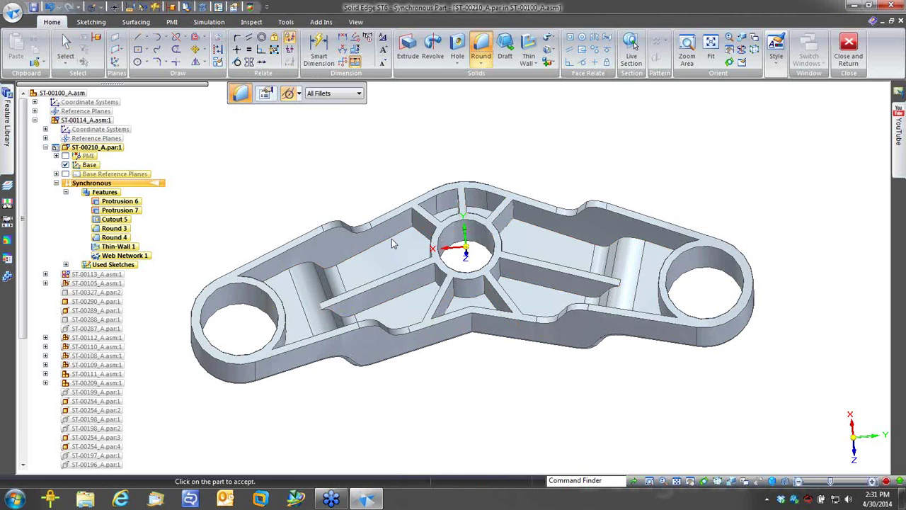
right_click(352, 162)
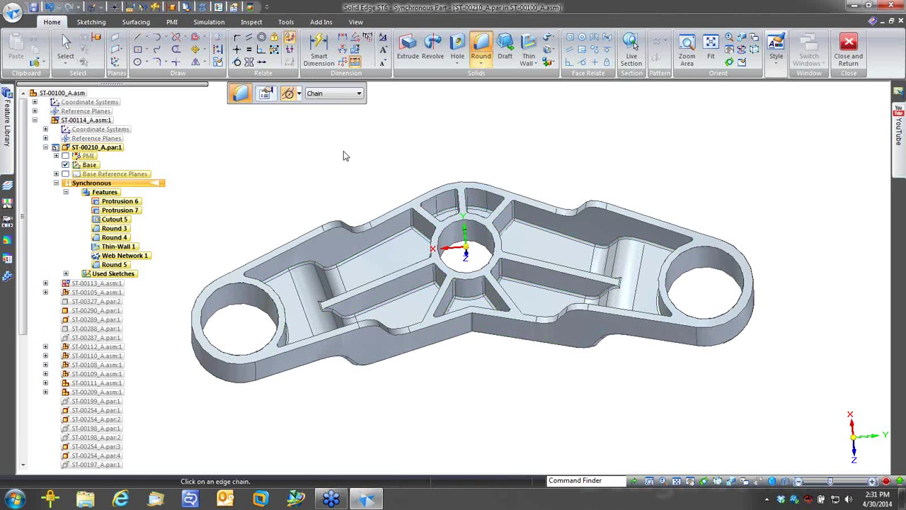
Step: Redisplay the surrounding assembly components around the clamp and end the Round command
middle_drag(344, 156, 497, 376)
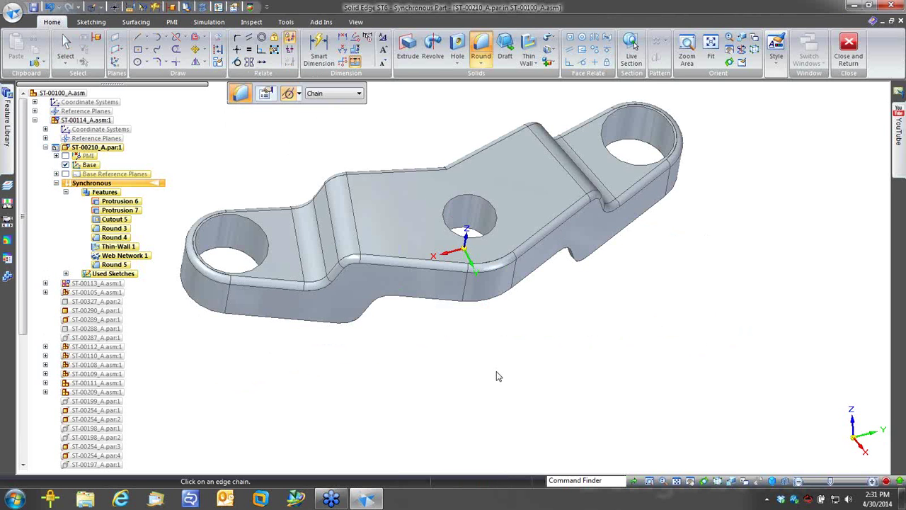
middle_drag(496, 371, 512, 377)
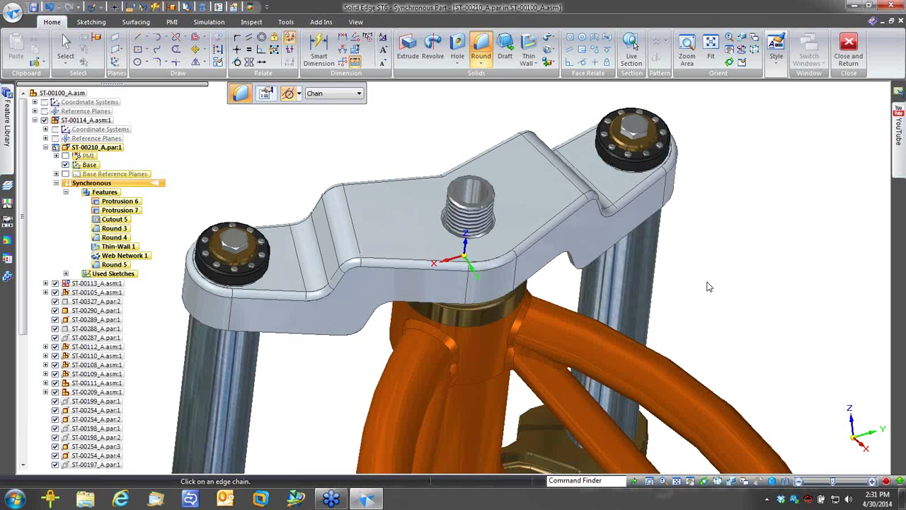
middle_drag(709, 287, 709, 285)
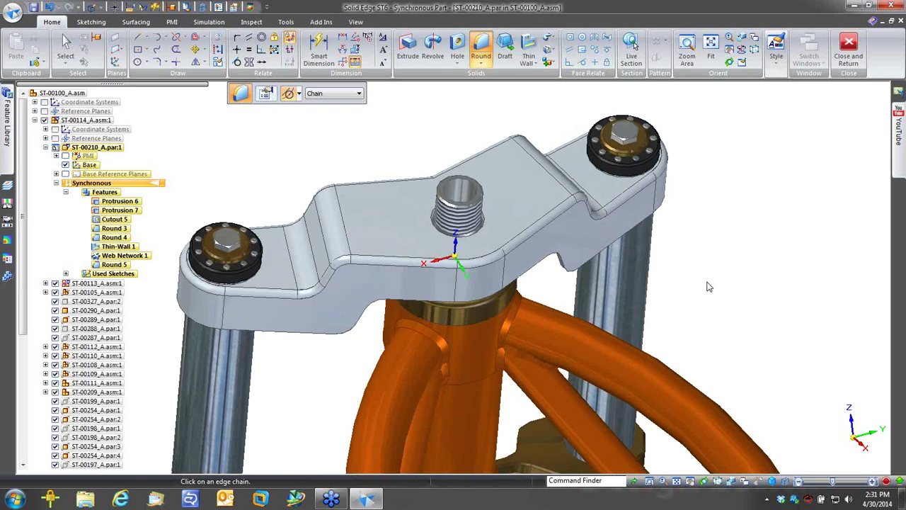
middle_drag(707, 283, 685, 288)
key(Escape)
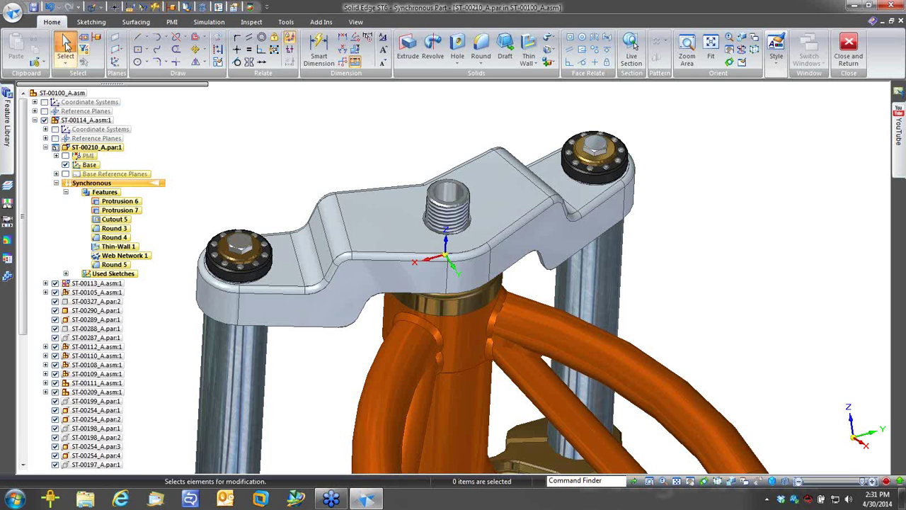
Step: Create a drawing of the clamp from the current model with the preset template, without the Drawing View Creation Wizard
click(13, 13)
mouse_move(31, 38)
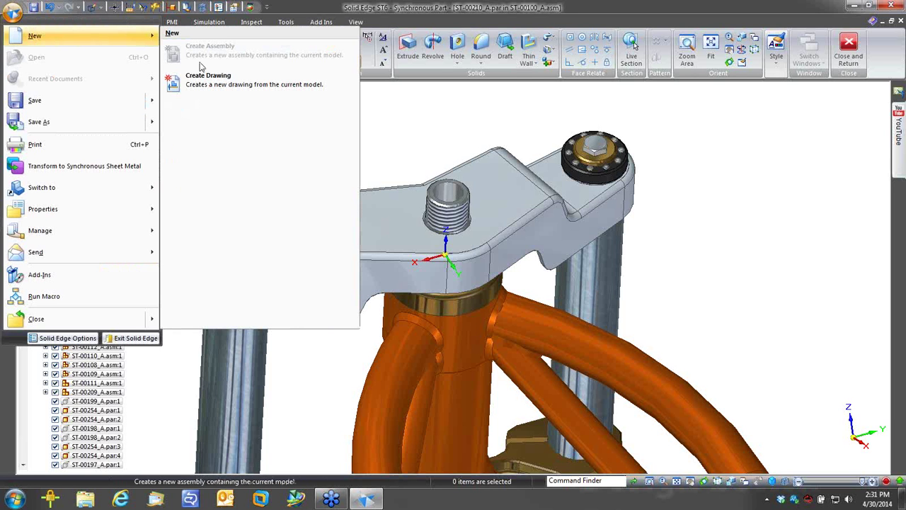
click(215, 90)
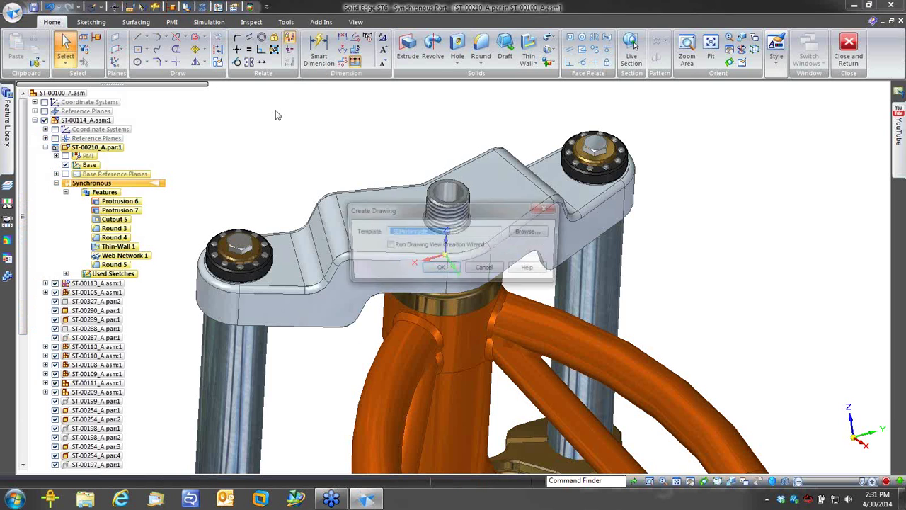
click(434, 269)
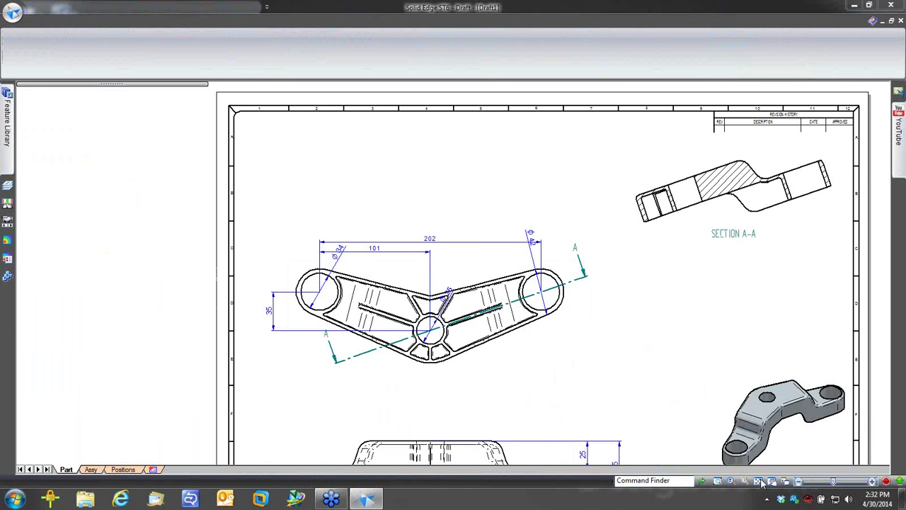
click(758, 481)
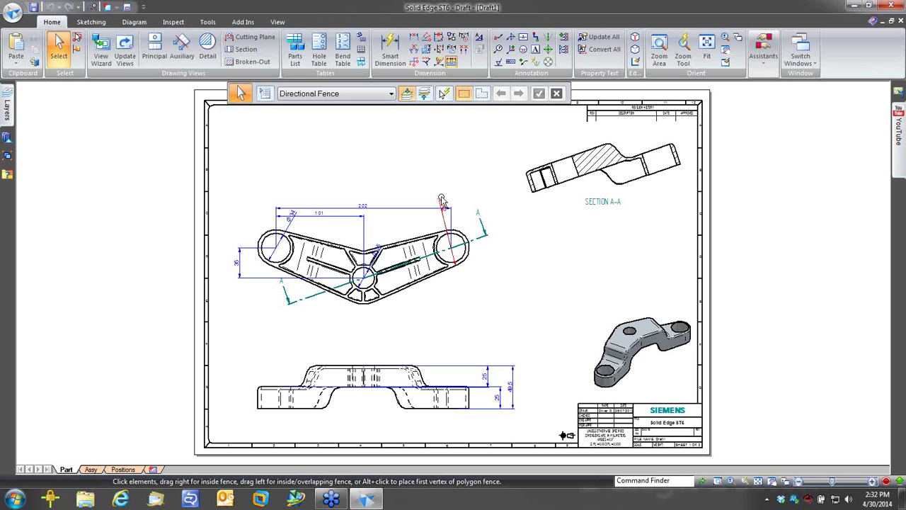
Step: Reposition the diameter dimensions of both fork ends and the stem hole to clear spots above the plan view
click(441, 200)
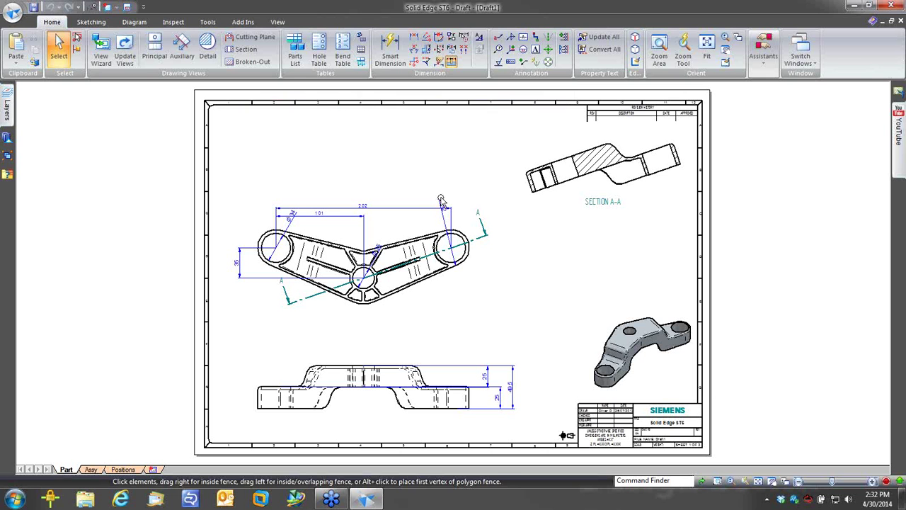
click(418, 225)
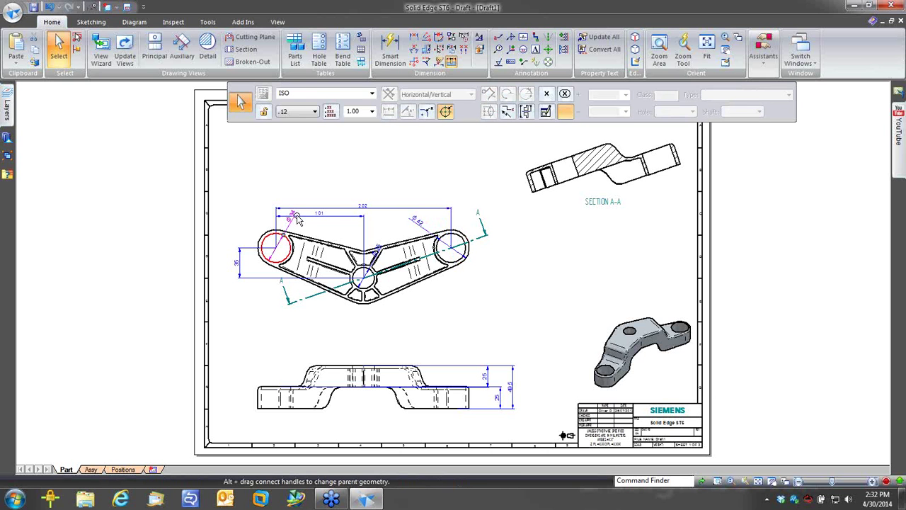
drag(297, 219, 320, 226)
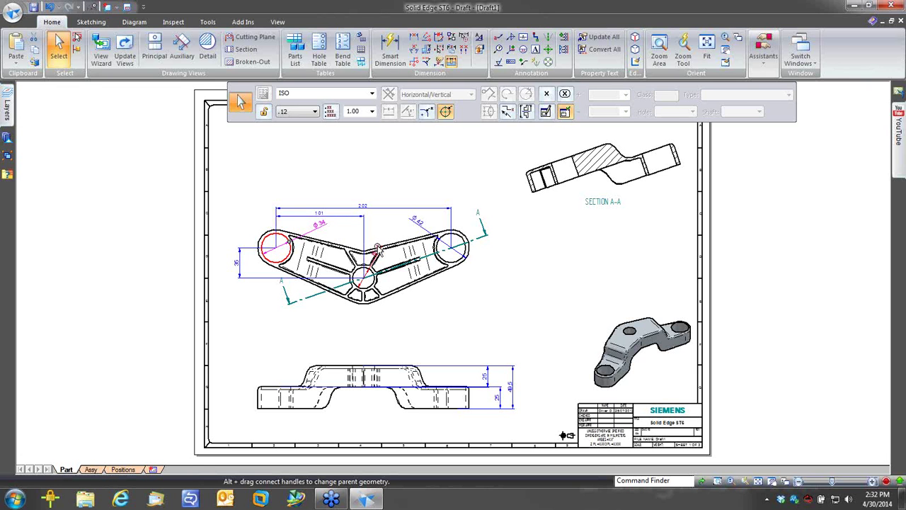
click(378, 244)
drag(378, 244, 382, 234)
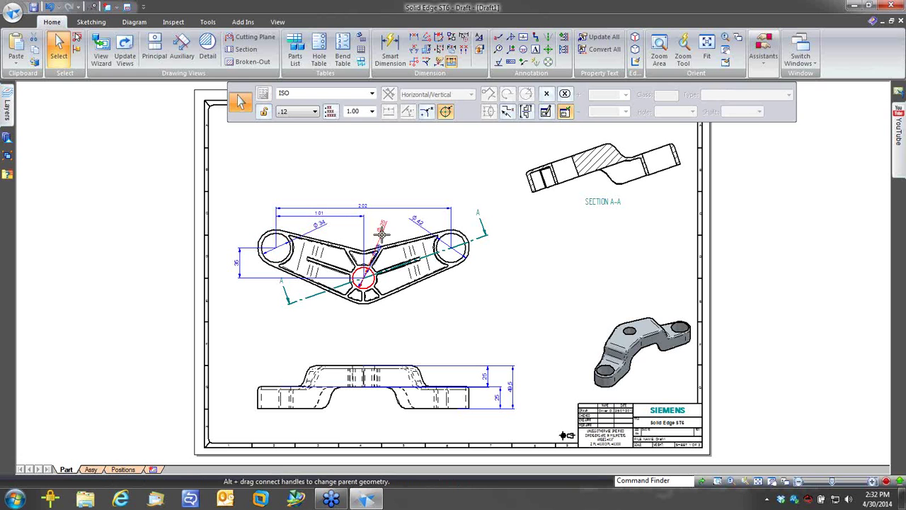
click(465, 337)
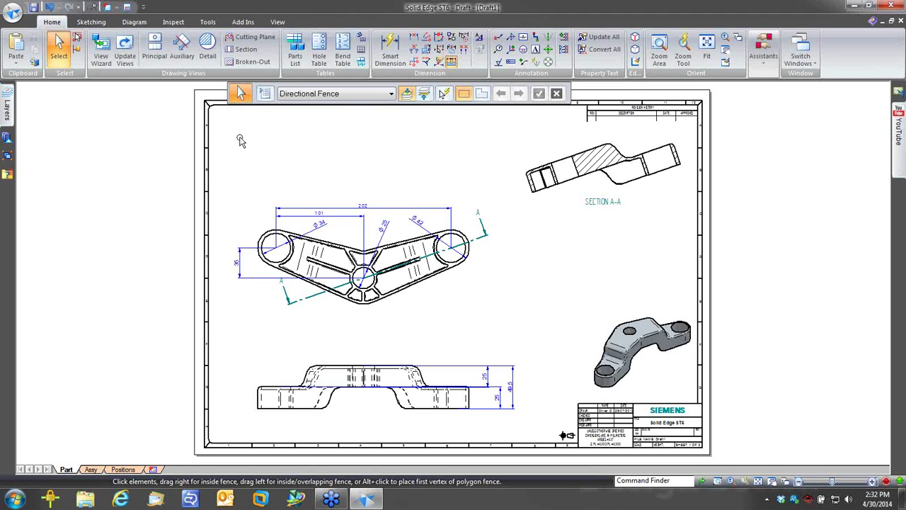
Step: Place an auxiliary view above the plan view, folded about its sloping upper right edge, and crop off its left end
right_drag(240, 137, 263, 158)
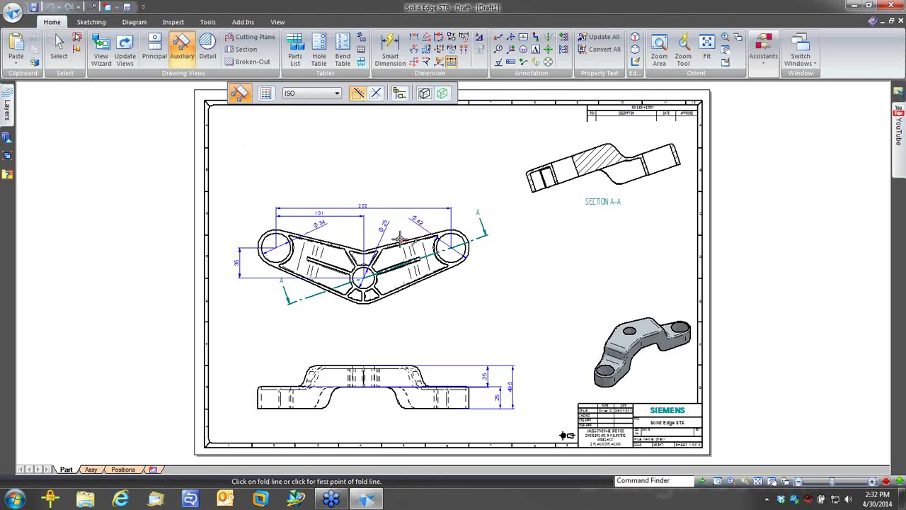
click(399, 240)
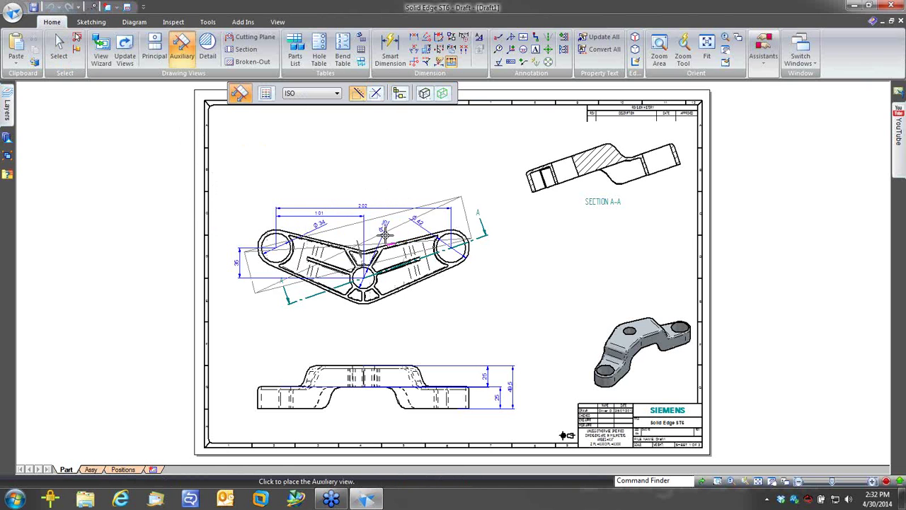
click(334, 154)
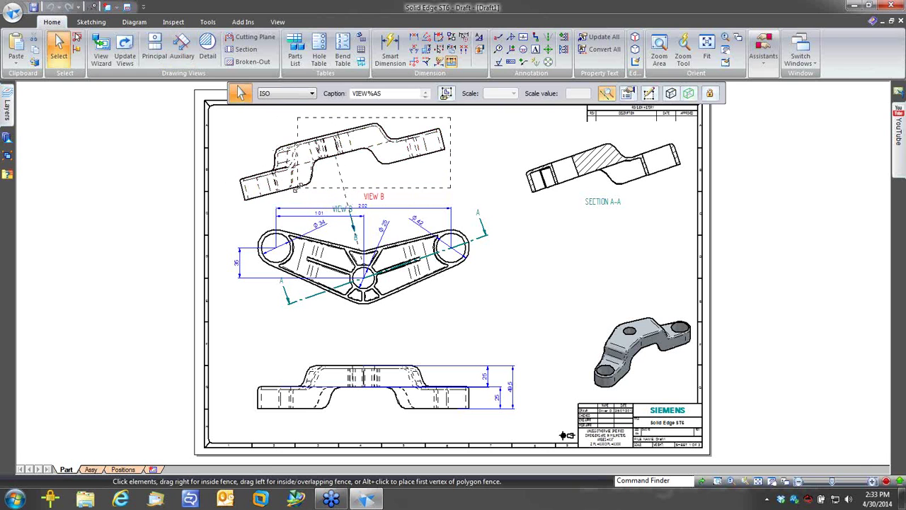
drag(297, 187, 298, 187)
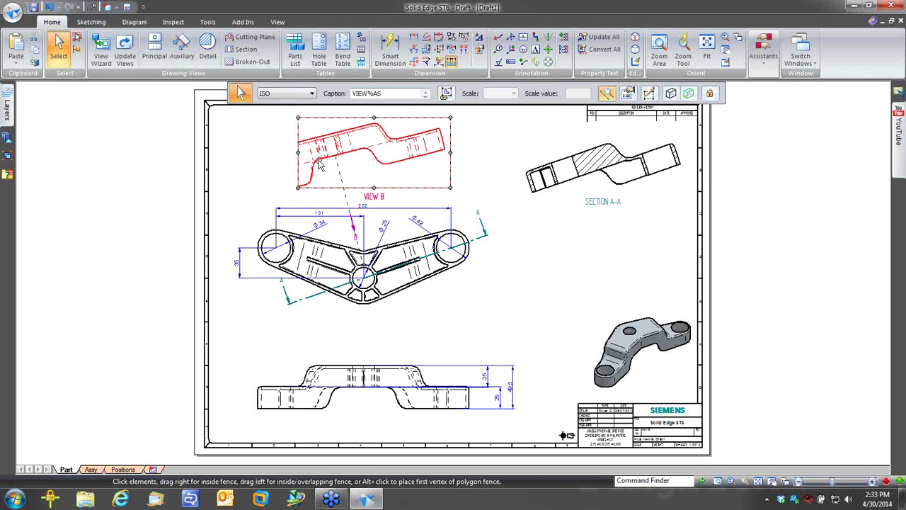
drag(298, 188, 310, 185)
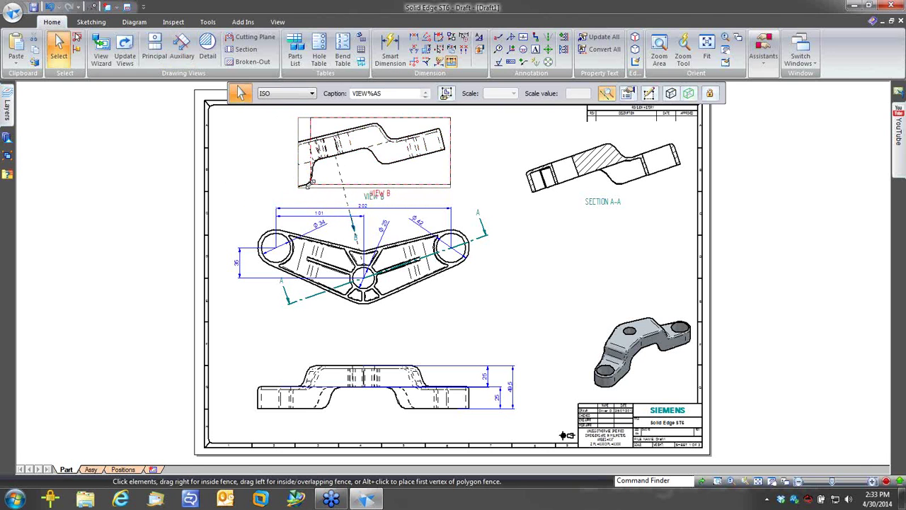
Step: Turn off Maintain Alignment for auxiliary View B to move it toward the sheet's left border, and update the view
right_click(322, 158)
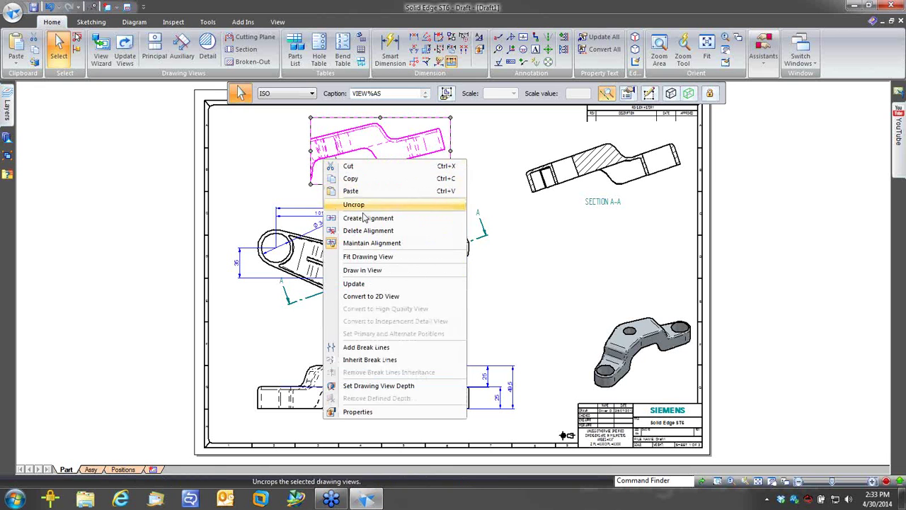
click(360, 247)
drag(339, 157, 268, 169)
right_click(267, 168)
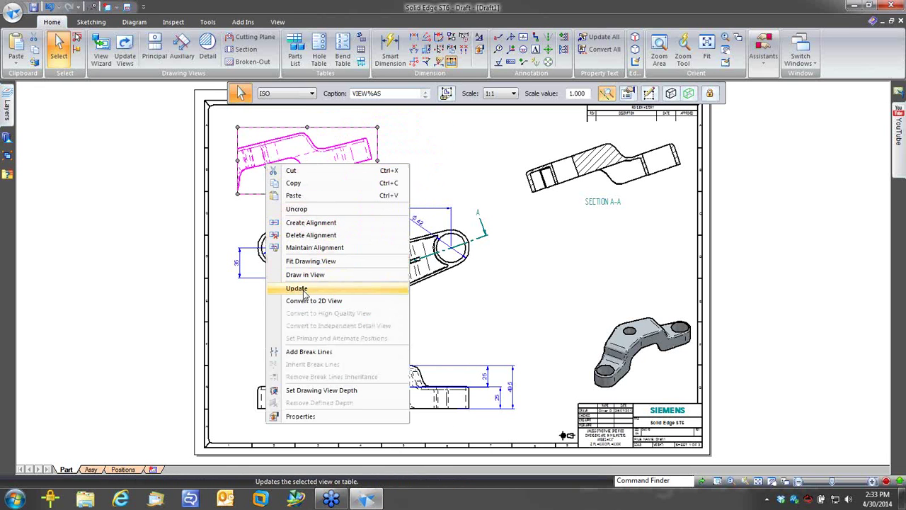
click(280, 284)
click(402, 173)
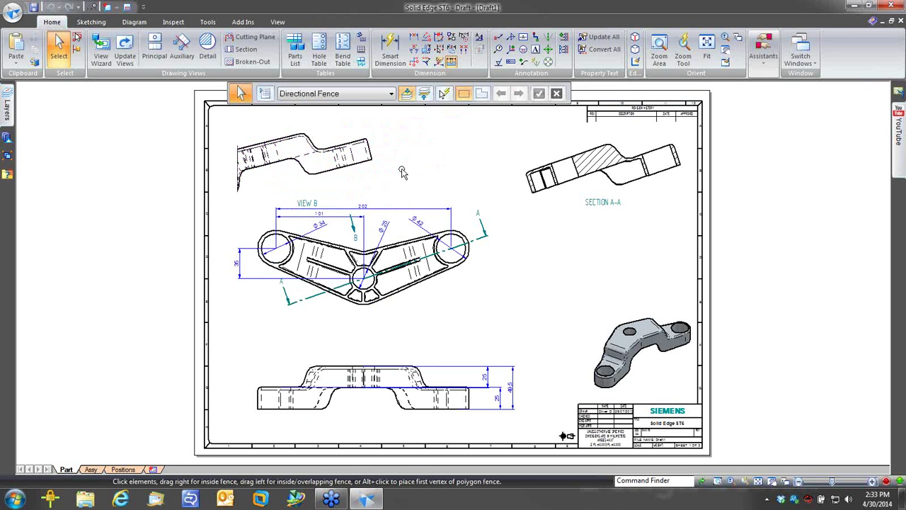
Step: Dimension the length of the slanted end edge in View B and the radius of its upper corner
right_drag(452, 164, 375, 192)
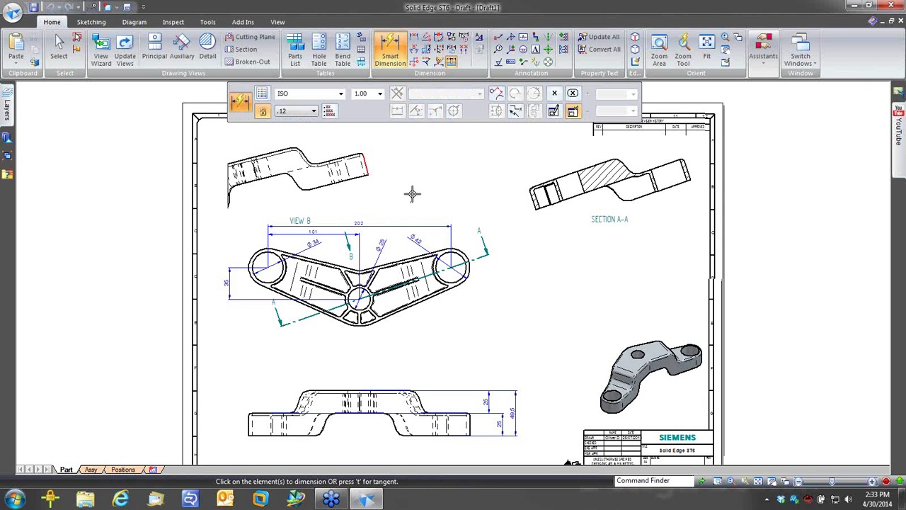
scroll(412, 194, up, 5)
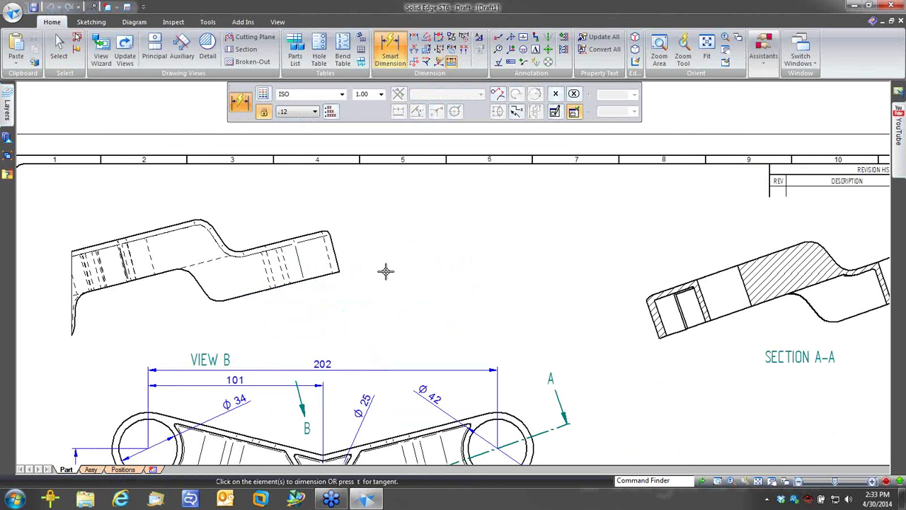
click(338, 259)
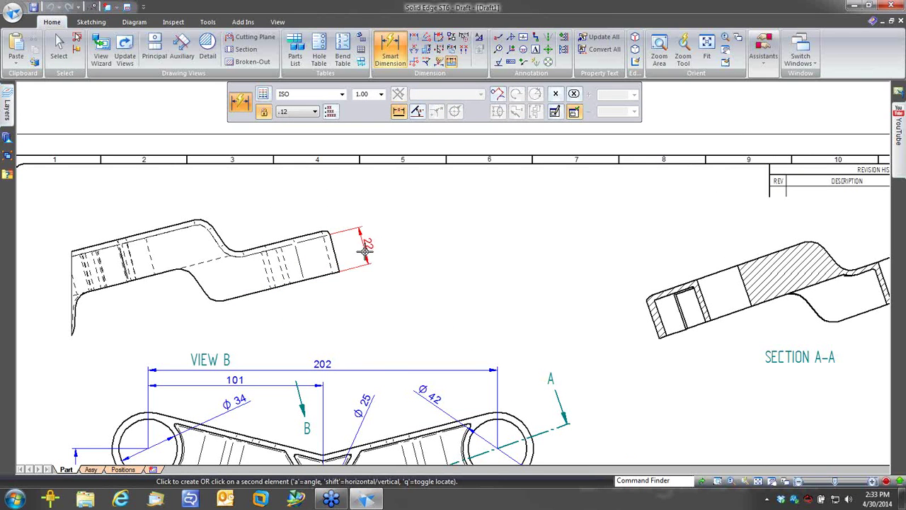
click(367, 247)
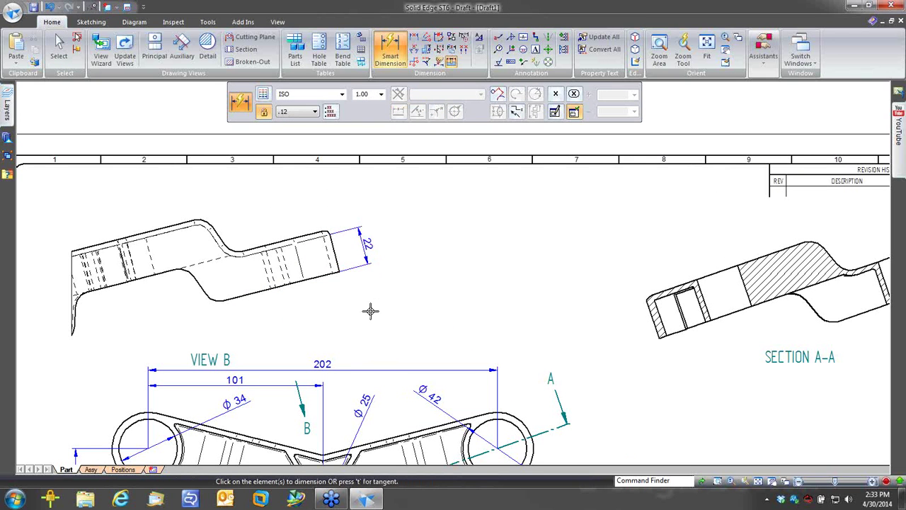
click(329, 229)
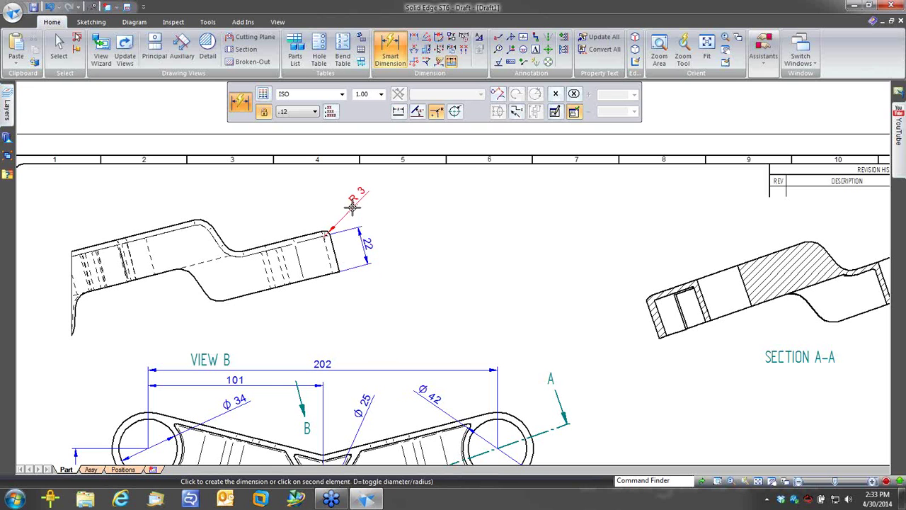
click(352, 206)
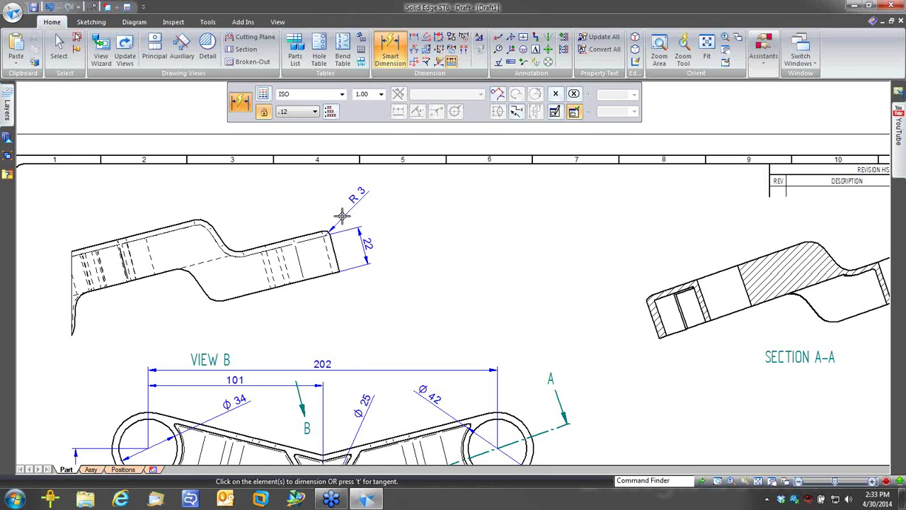
Step: Dimension the angle between the sloping step and the upper edge in View B, placing it above the step
click(218, 234)
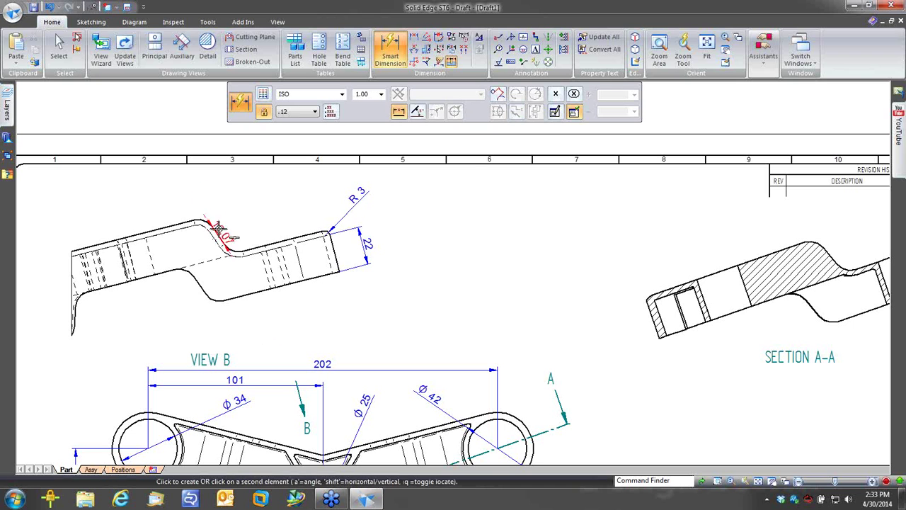
click(190, 226)
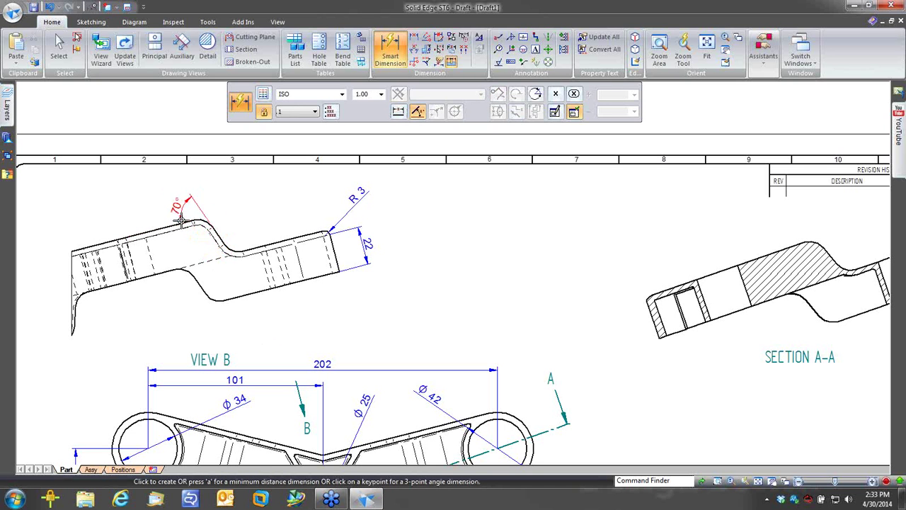
click(236, 222)
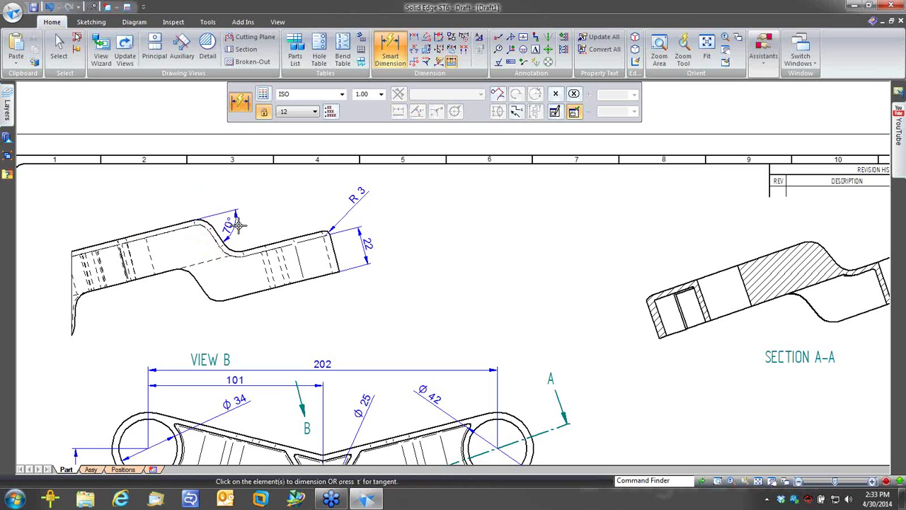
key(Escape)
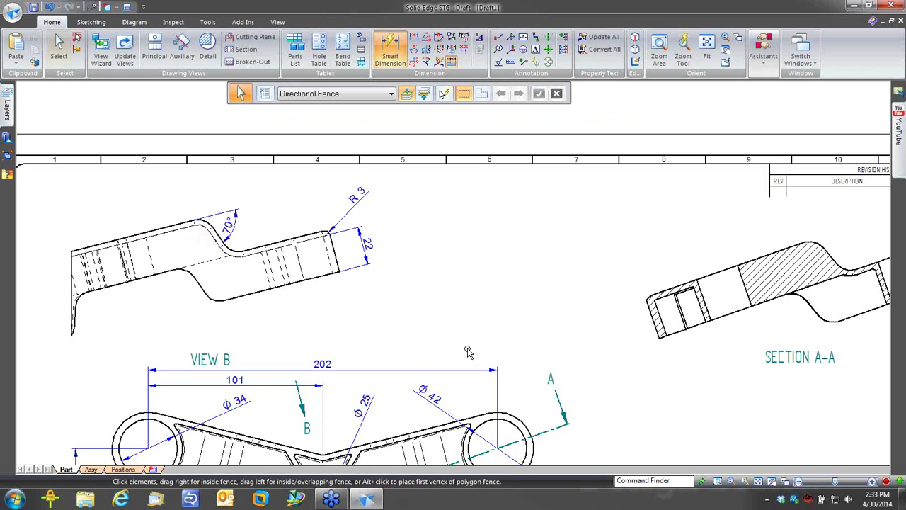
Step: Create a 2:1 circular detail view of the ribbed area around the plan view's stem hole, placed below Section A-A
scroll(511, 361, down, 4)
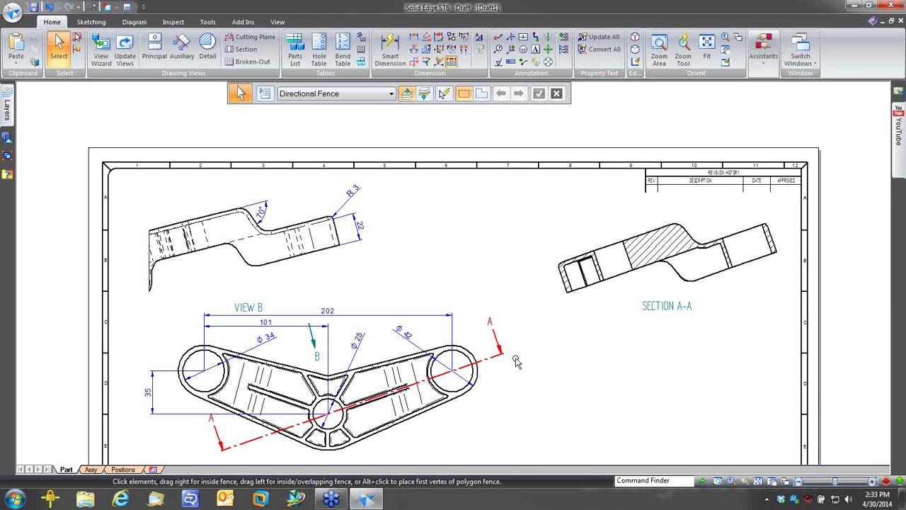
scroll(514, 364, down, 2)
right_click(401, 344)
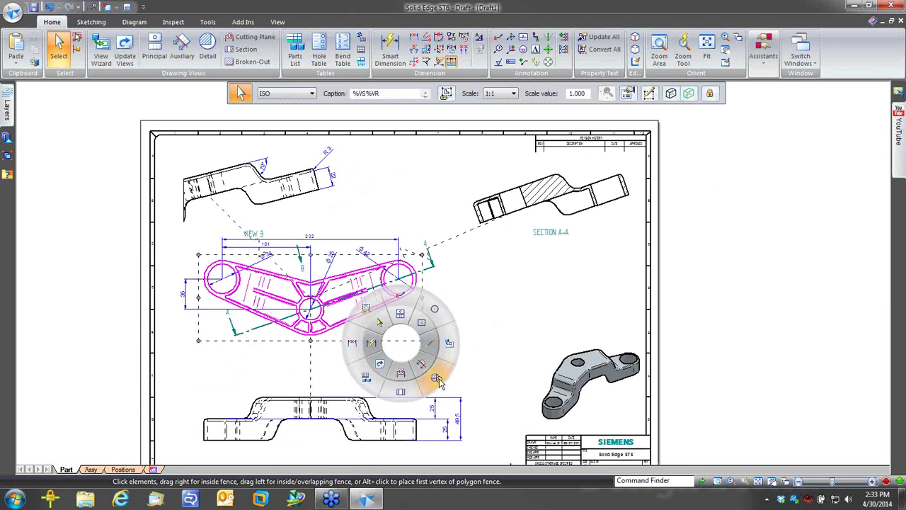
click(437, 380)
click(310, 308)
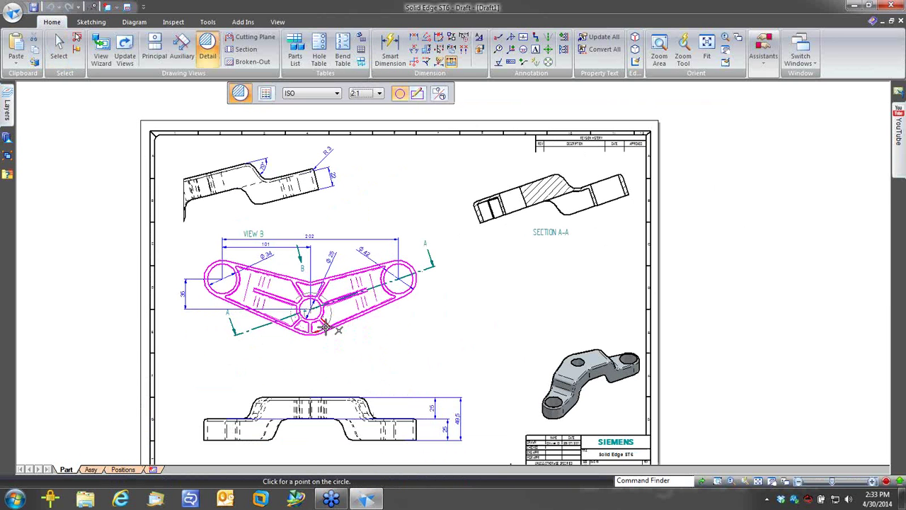
click(327, 327)
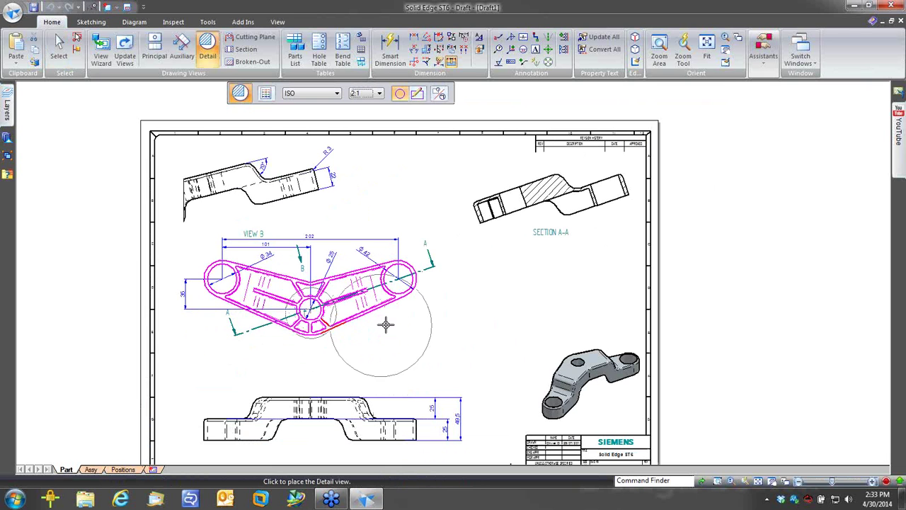
click(527, 298)
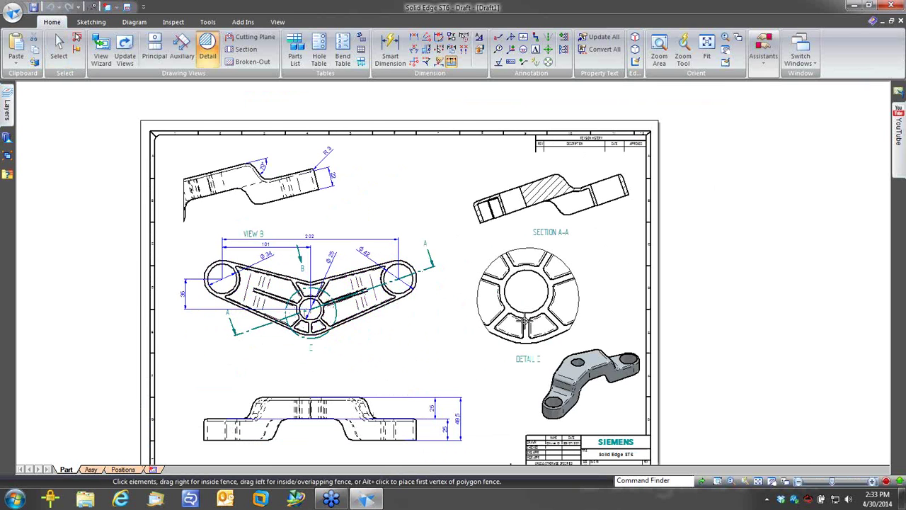
click(515, 408)
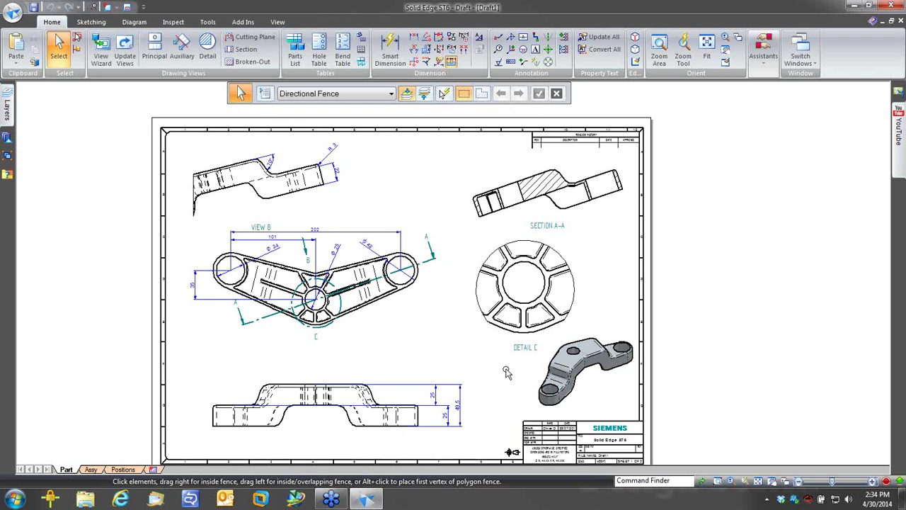
scroll(485, 378, down, 1)
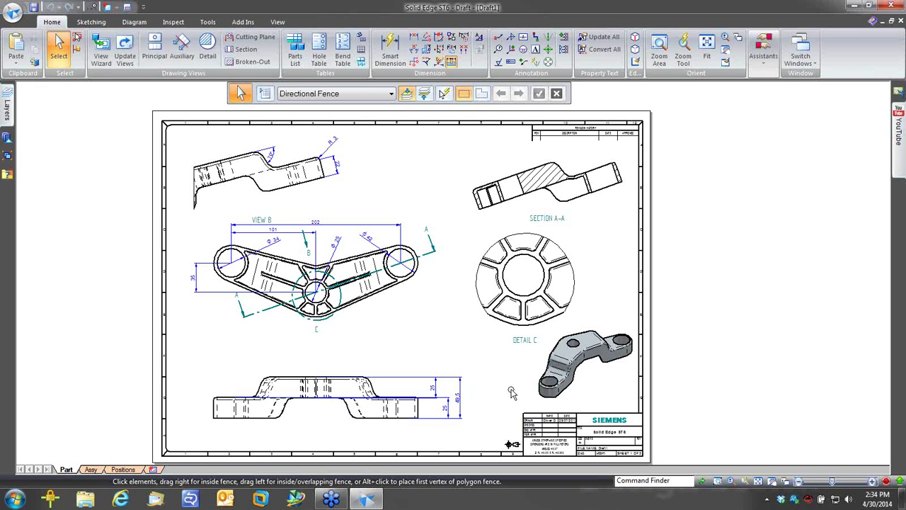
Step: Switch from the drawing to the clamp part, close it to return to assembly ST-00100_A, and bring the rear shock into view
key(alt+Tab)
key(alt+Tab)
key(alt+Tab)
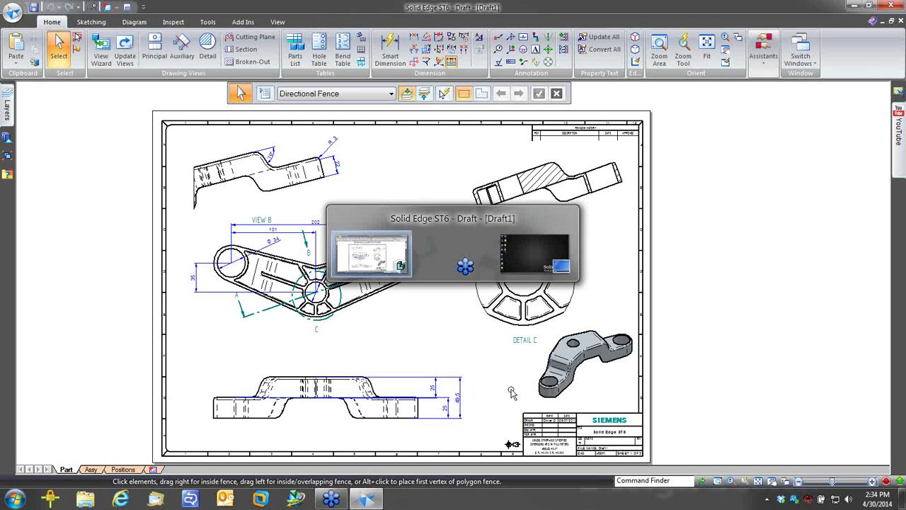
key(alt+Tab)
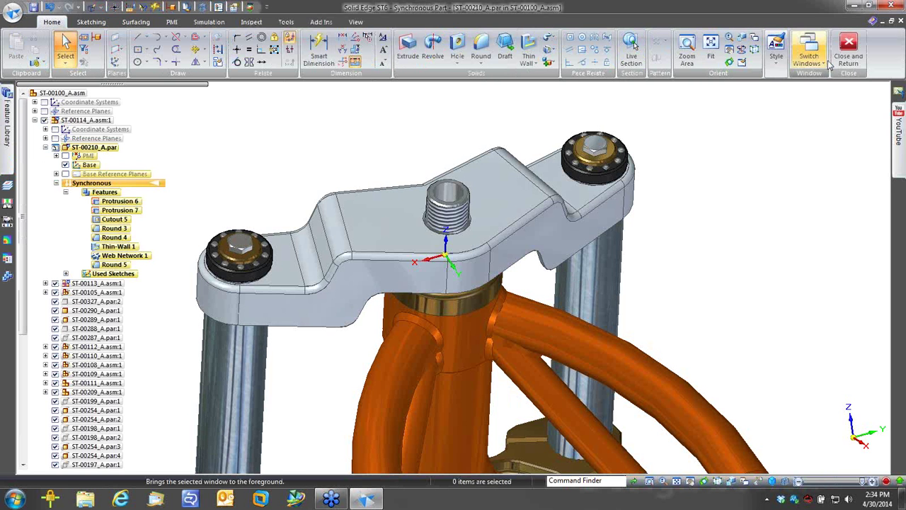
click(848, 51)
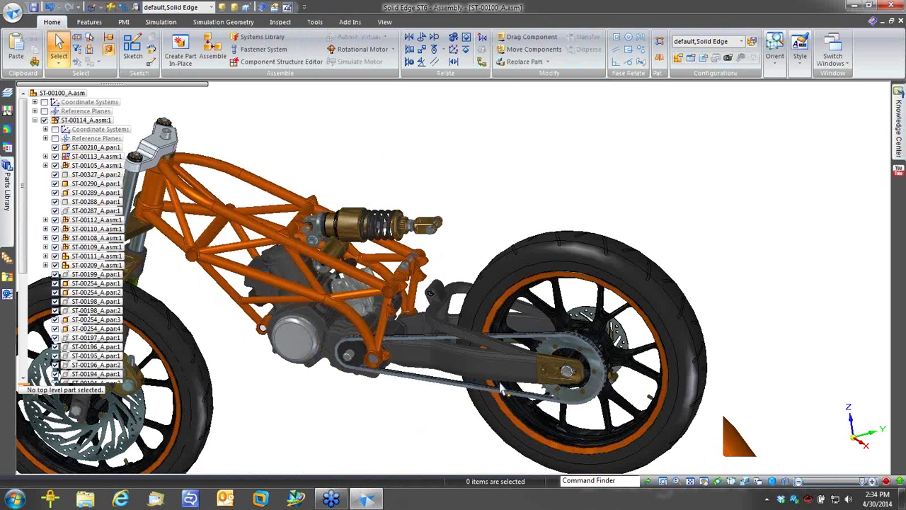
scroll(501, 390, up, 3)
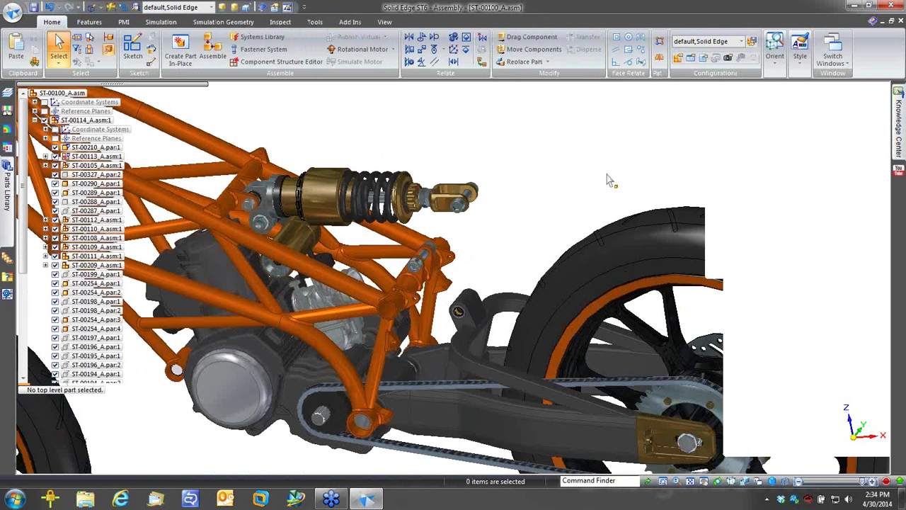
scroll(603, 174, up, 2)
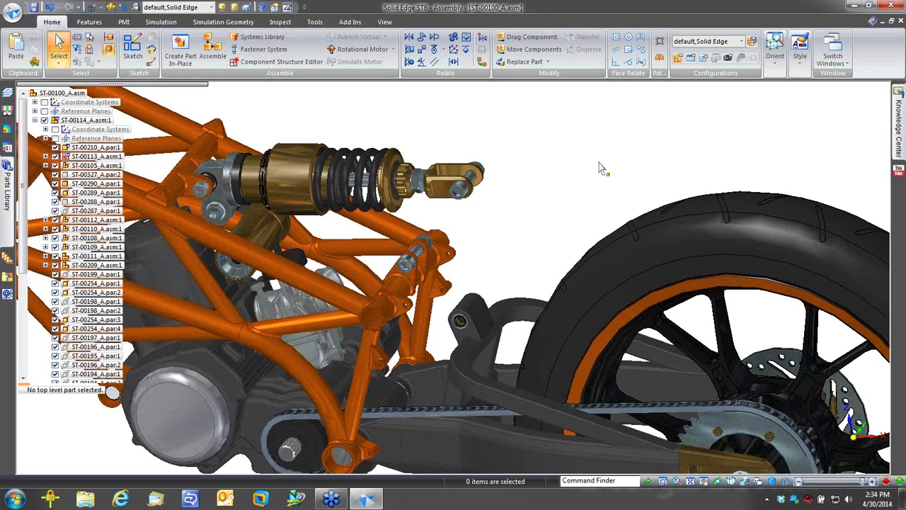
scroll(600, 168, up, 1)
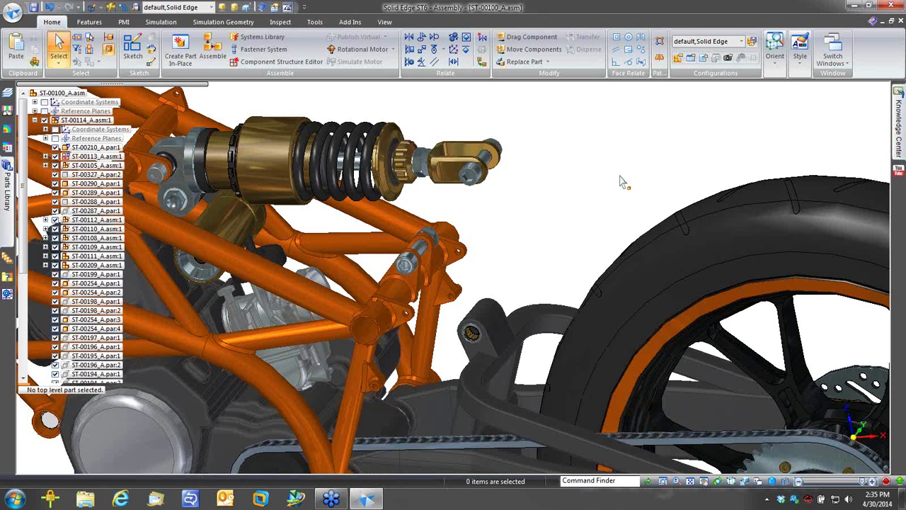
Step: Begin opening a file and limit the file type to SolidWorks Assembly documents (*.sldasm)
click(12, 13)
click(34, 59)
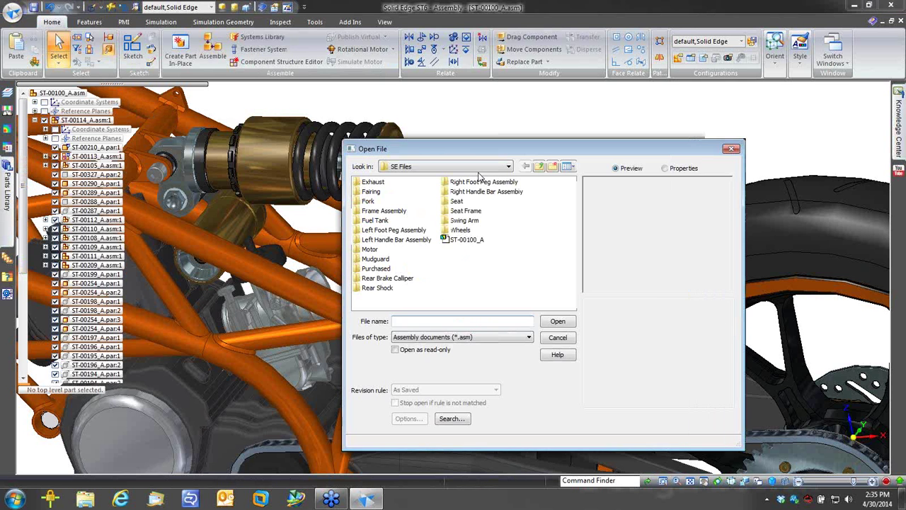
click(453, 290)
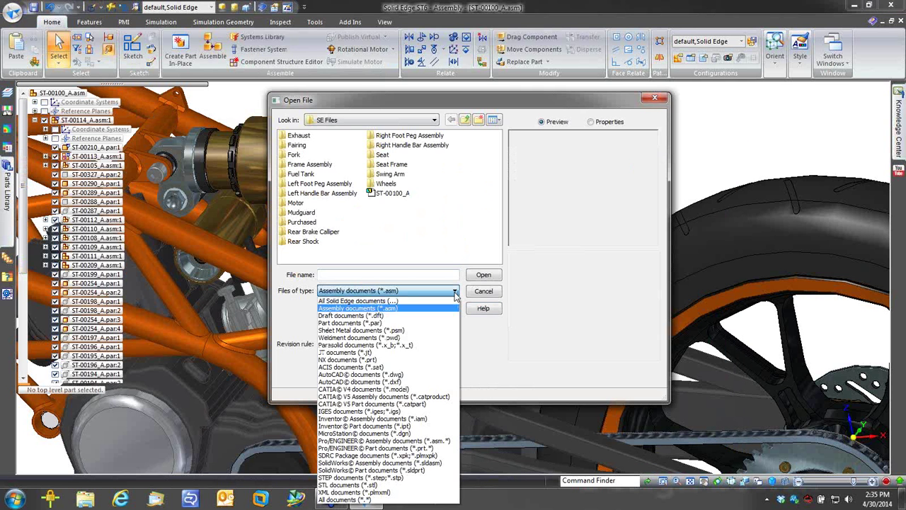
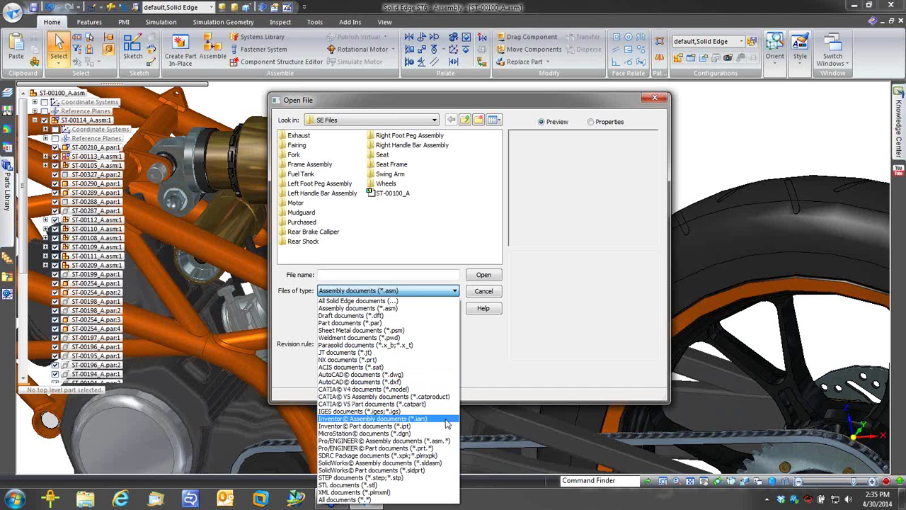
click(445, 462)
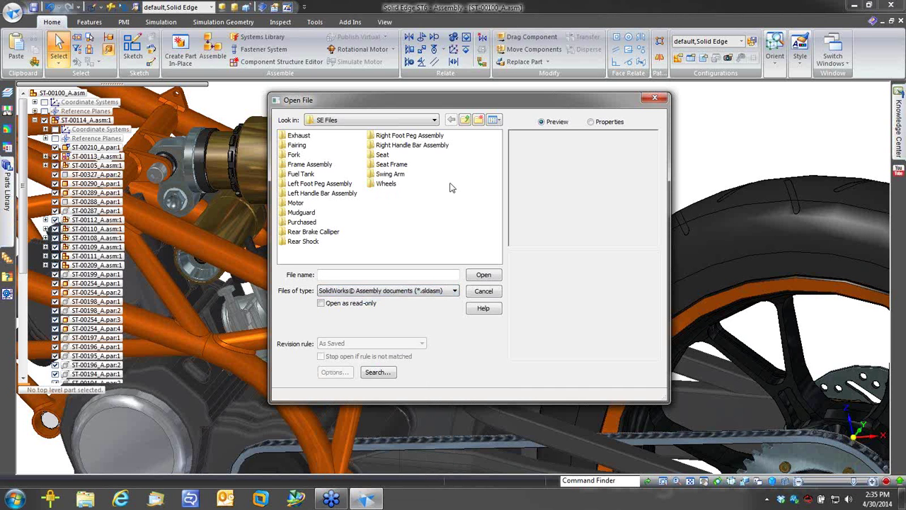
Step: Open ST-00500_A.SLDASM from the _SW folder using the iso assembly.asm template
click(464, 120)
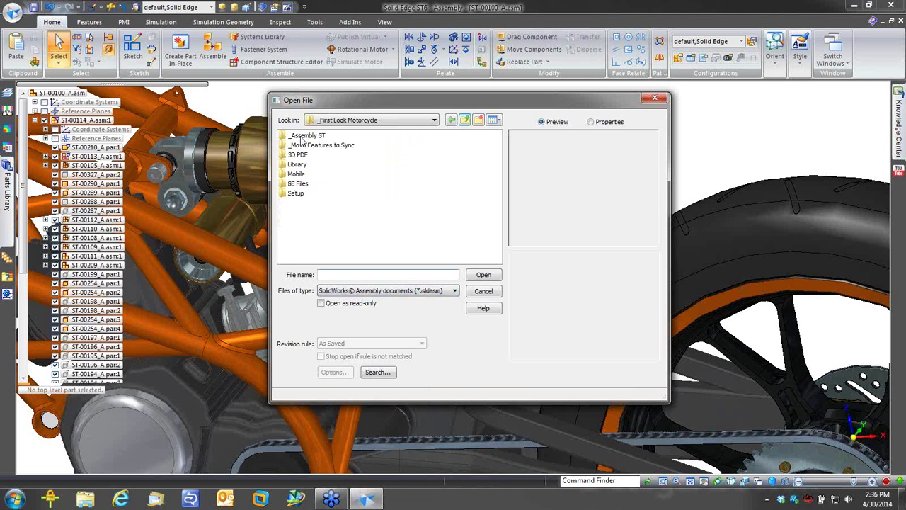
double_click(303, 137)
double_click(299, 135)
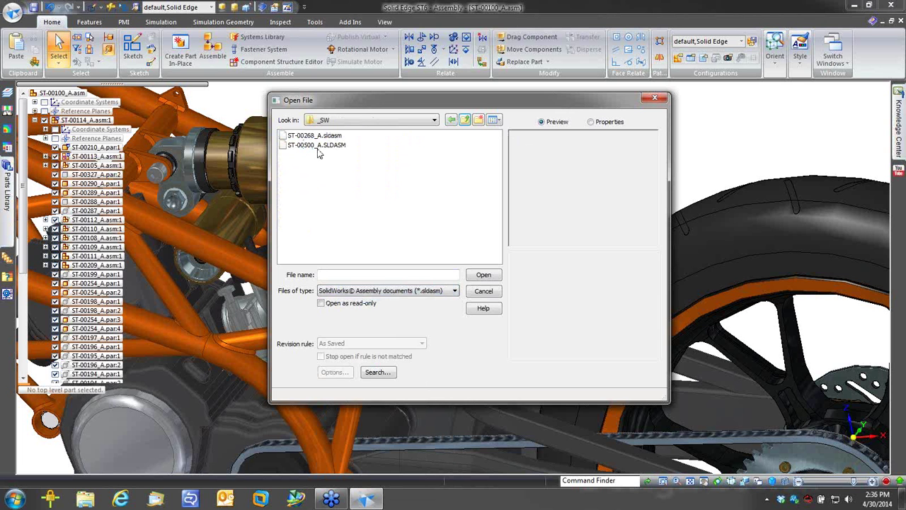
click(319, 146)
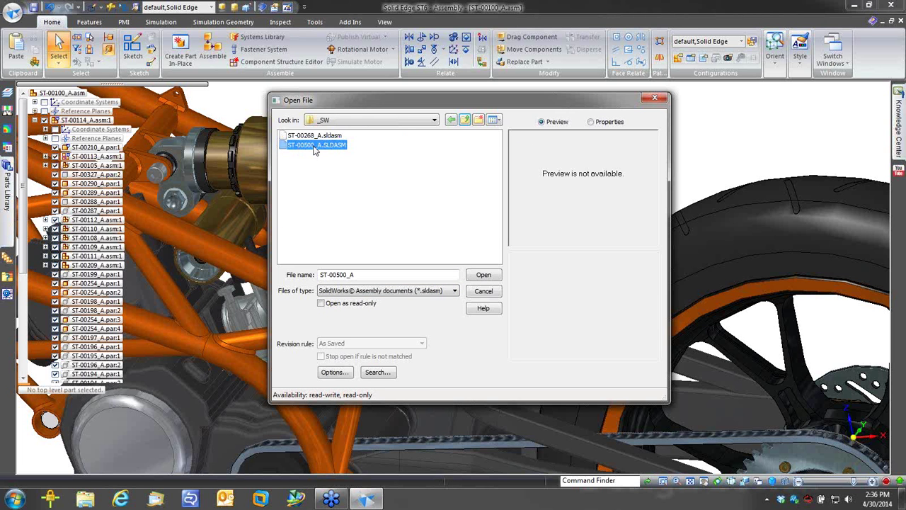
click(481, 278)
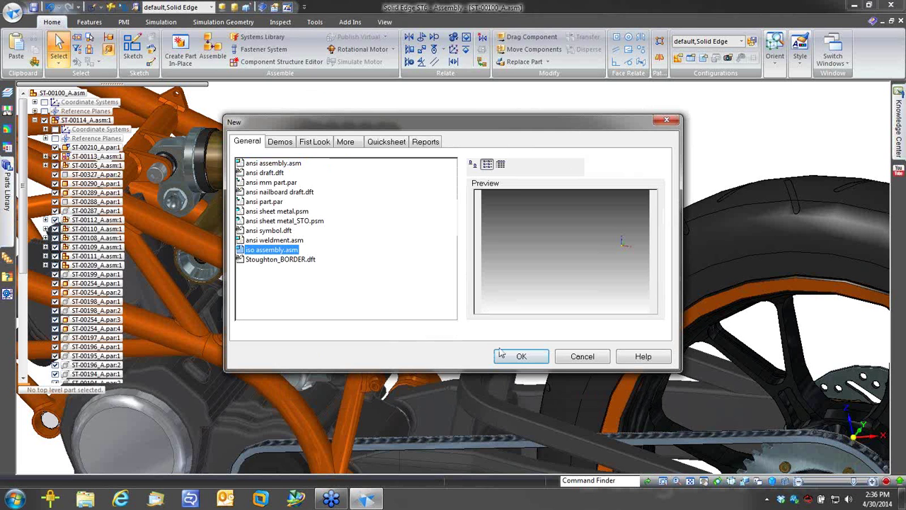
click(536, 358)
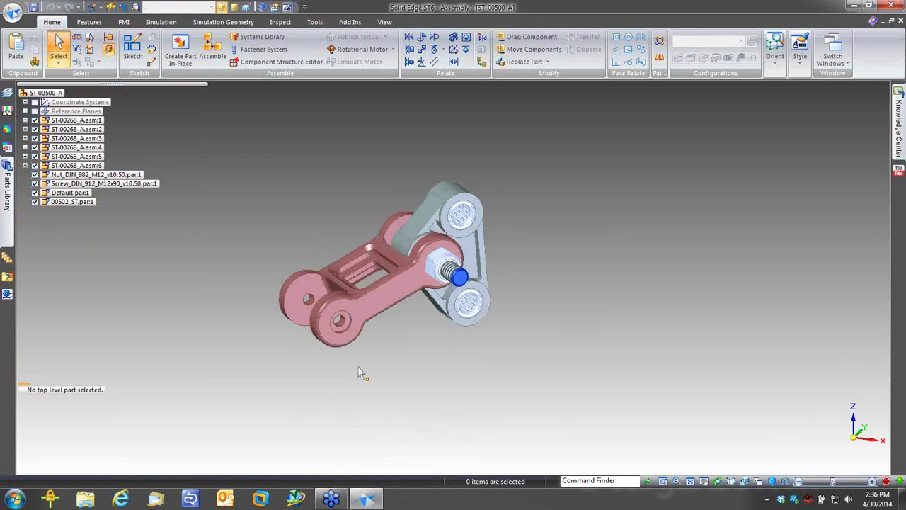
Step: Apply the Aluminum face style to the triangular link 00502_ST.par and the forked link Default.par
middle_drag(454, 363, 386, 377)
scroll(480, 365, up, 3)
scroll(442, 372, down, 1)
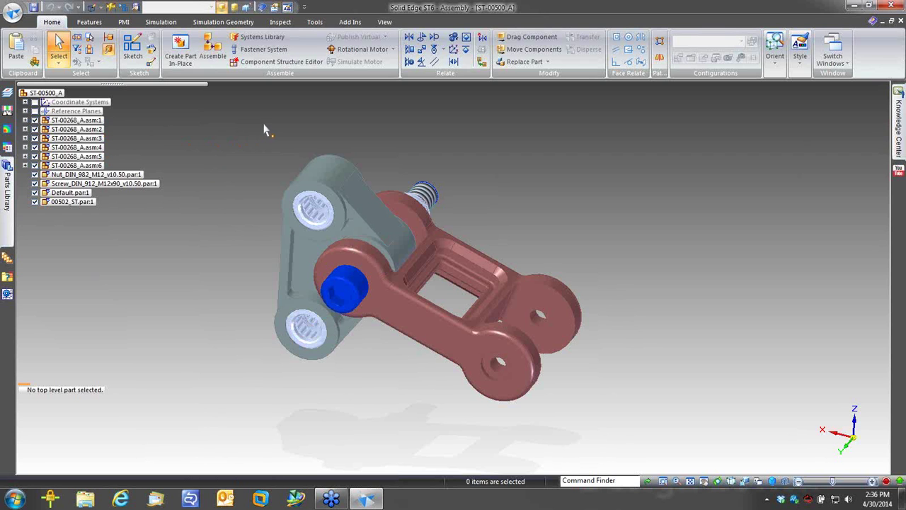
scroll(450, 138, up, 1)
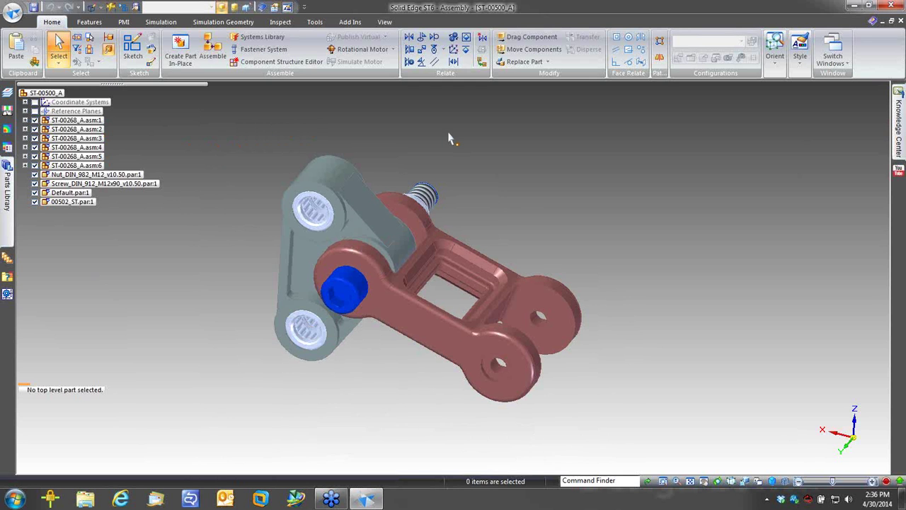
click(339, 181)
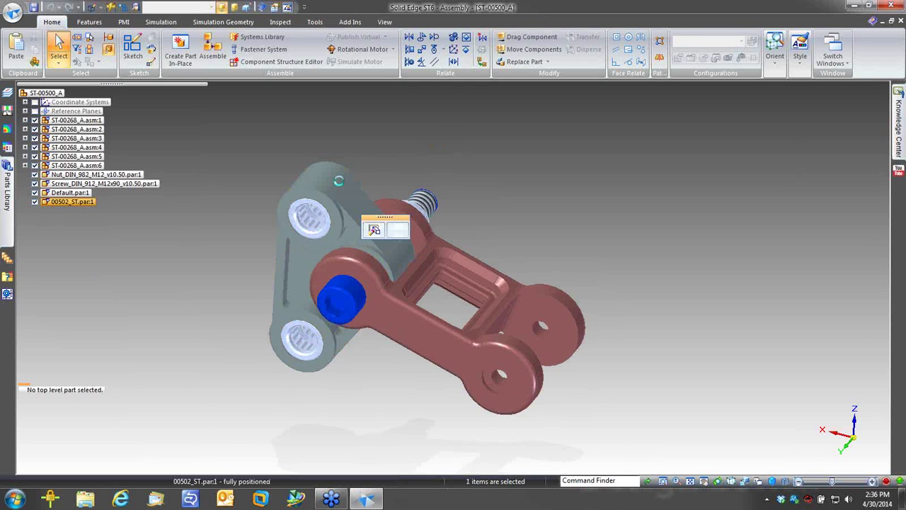
ctrl+click(499, 285)
click(416, 46)
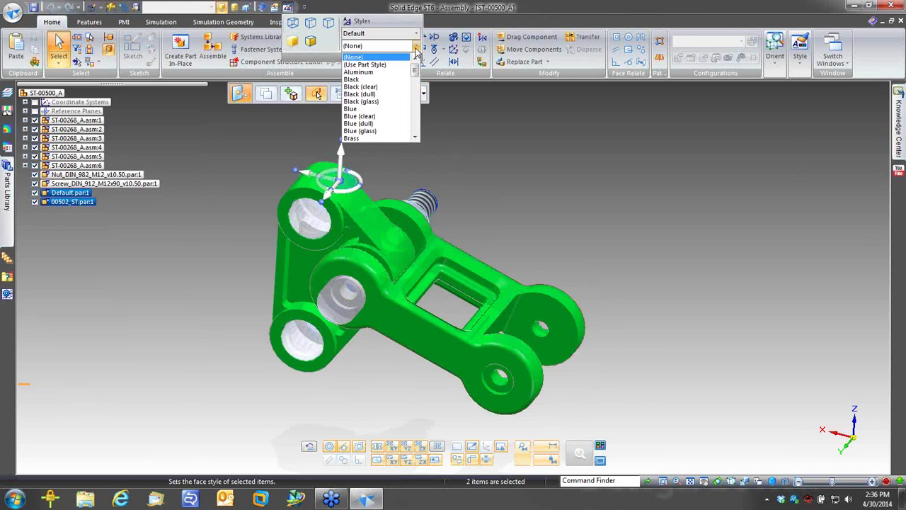
click(380, 73)
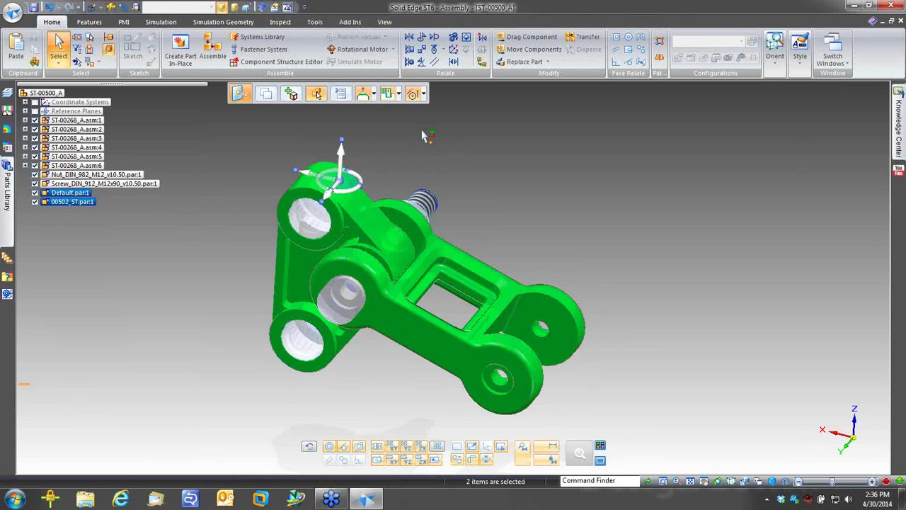
click(524, 177)
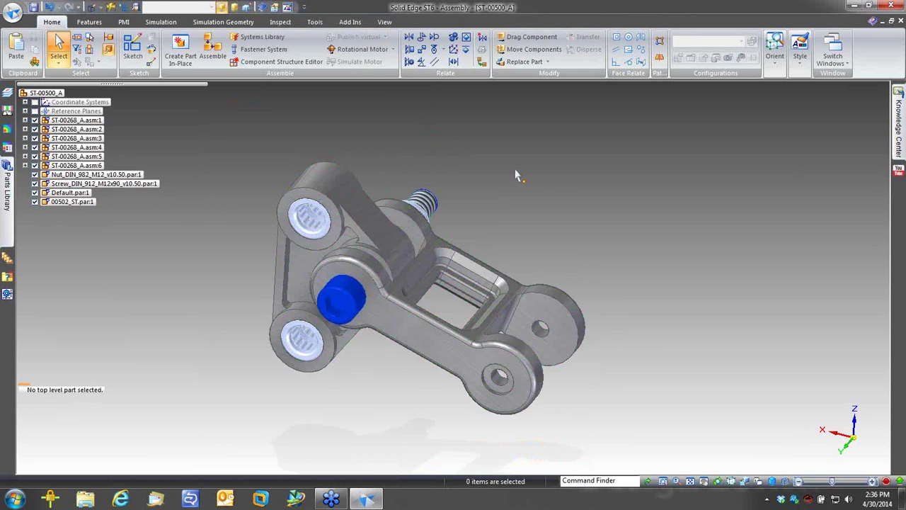
Step: Apply the Steel face style to the M12 nut and the M12x90 screw
middle_drag(514, 166, 485, 196)
click(330, 300)
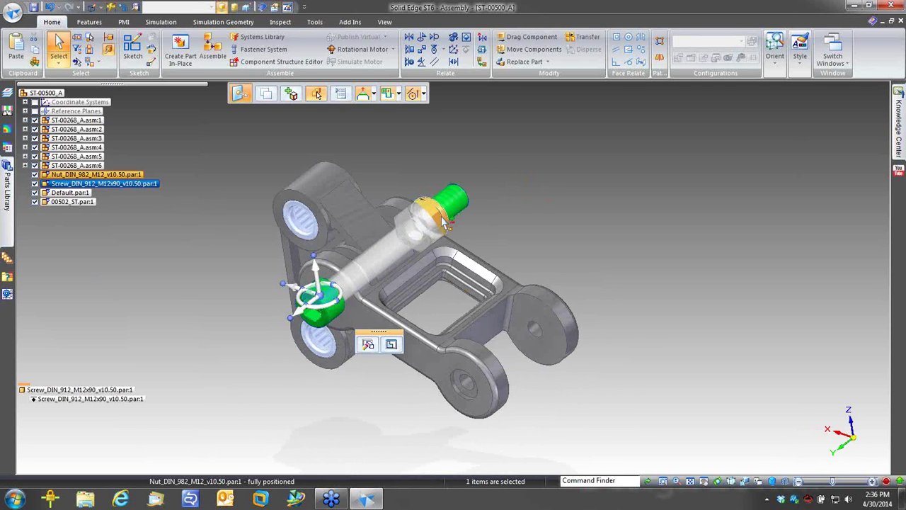
ctrl+click(443, 222)
click(287, 7)
click(416, 46)
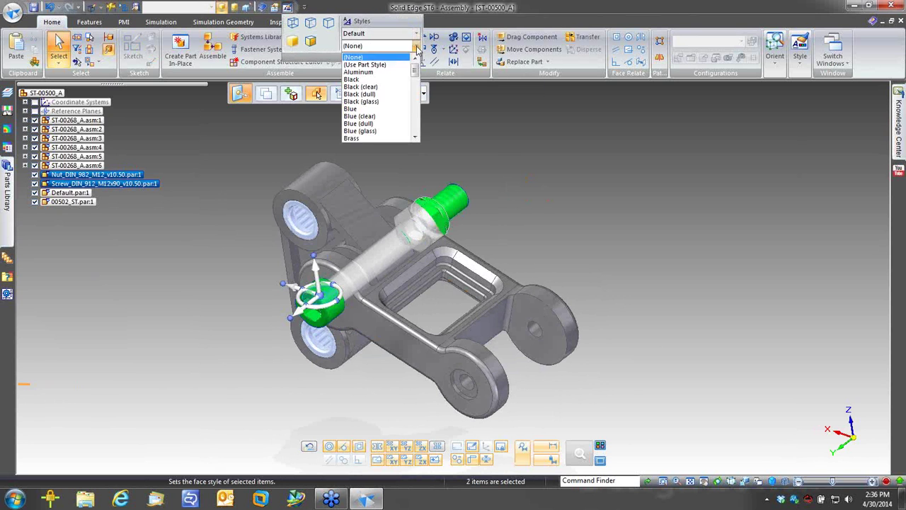
key(s)
key(s)
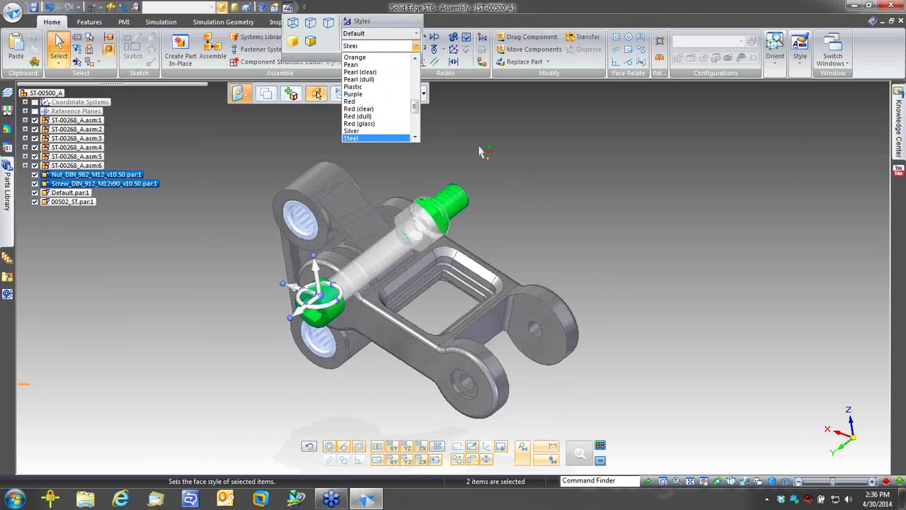
click(384, 138)
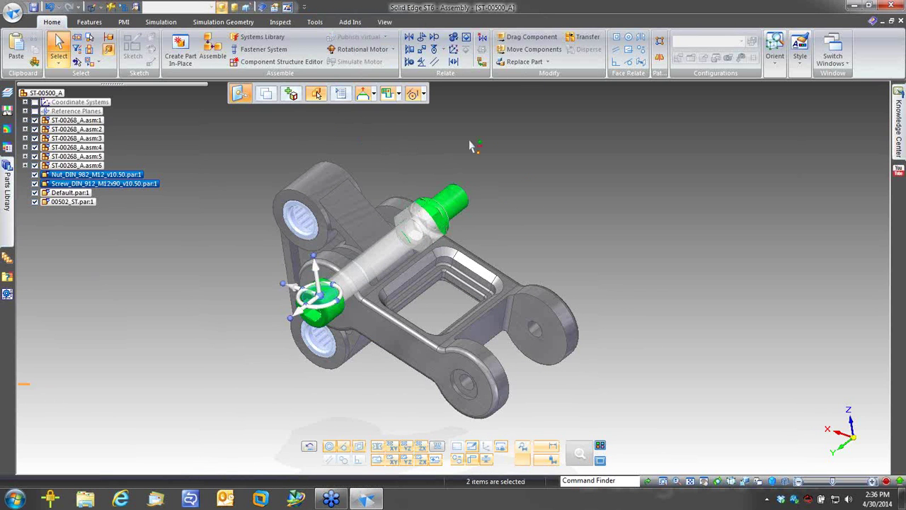
click(470, 141)
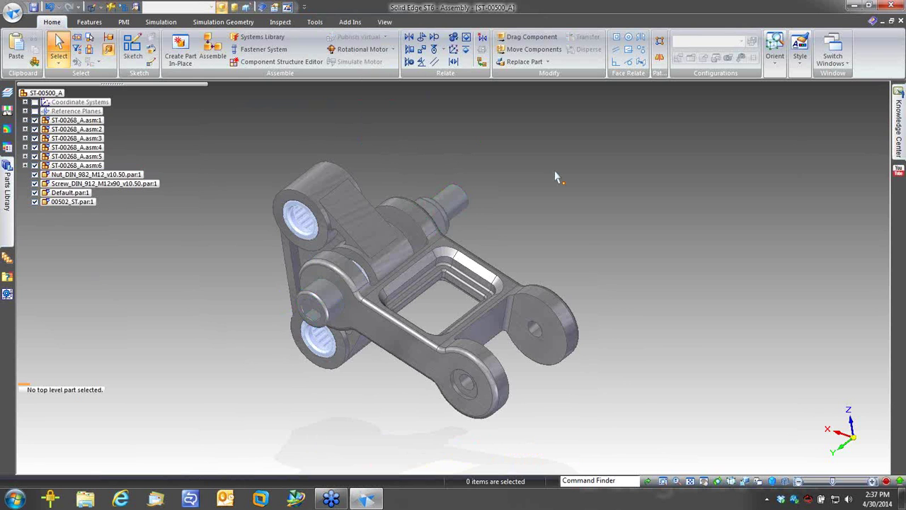
Step: Save the imported assembly as ST-00500_A.asm in the _SW folder
middle_drag(555, 172, 555, 172)
scroll(555, 172, up, 2)
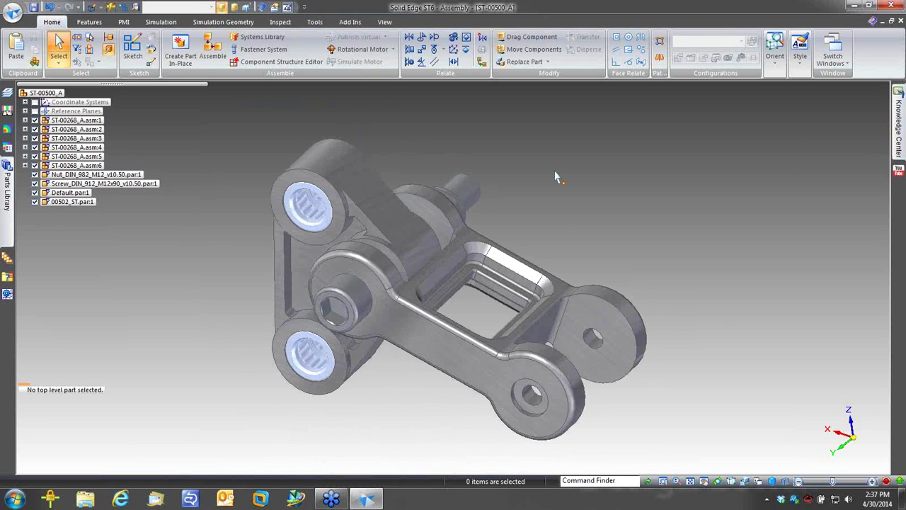
middle_drag(239, 252, 240, 257)
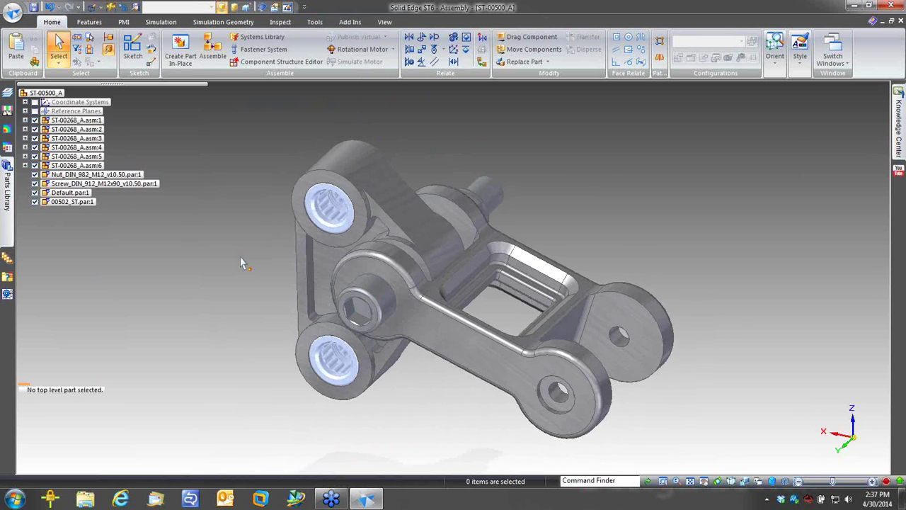
click(34, 8)
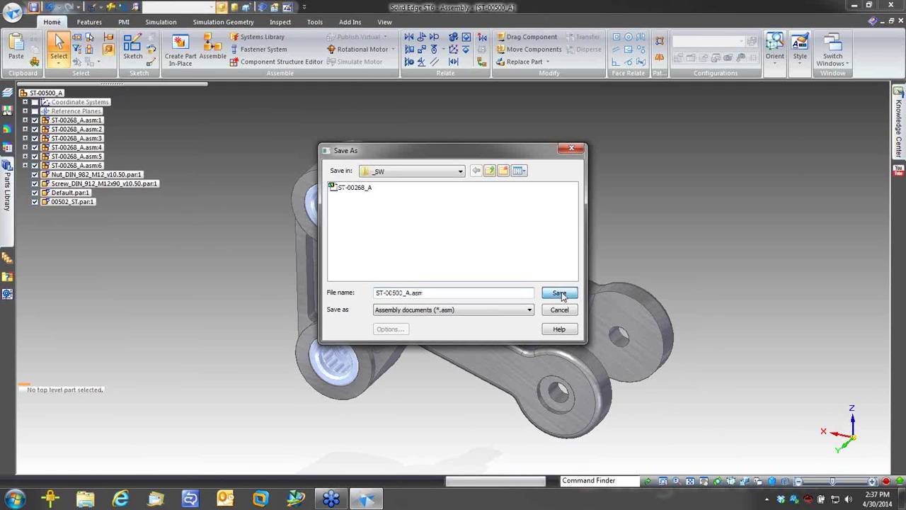
click(559, 293)
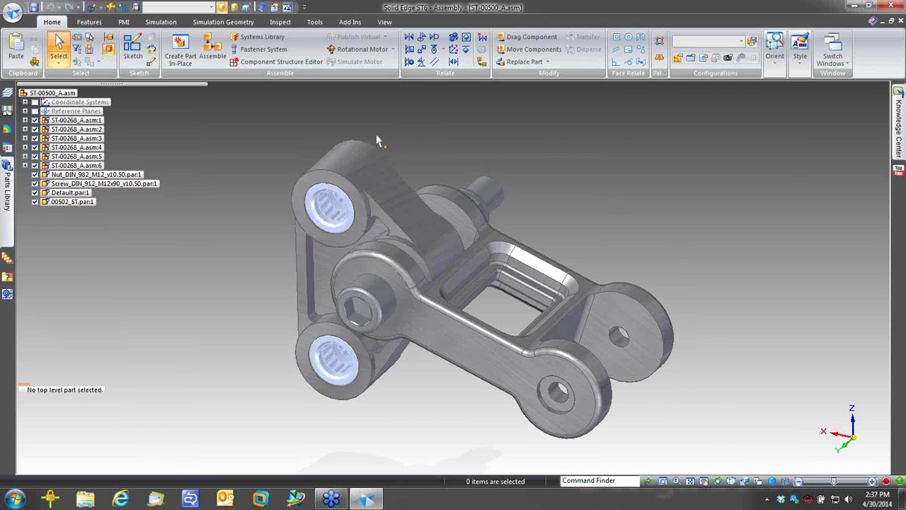
Step: Edit the triangular link 00502_ST.par in place and paint its whole body with the Aluminum style
click(356, 159)
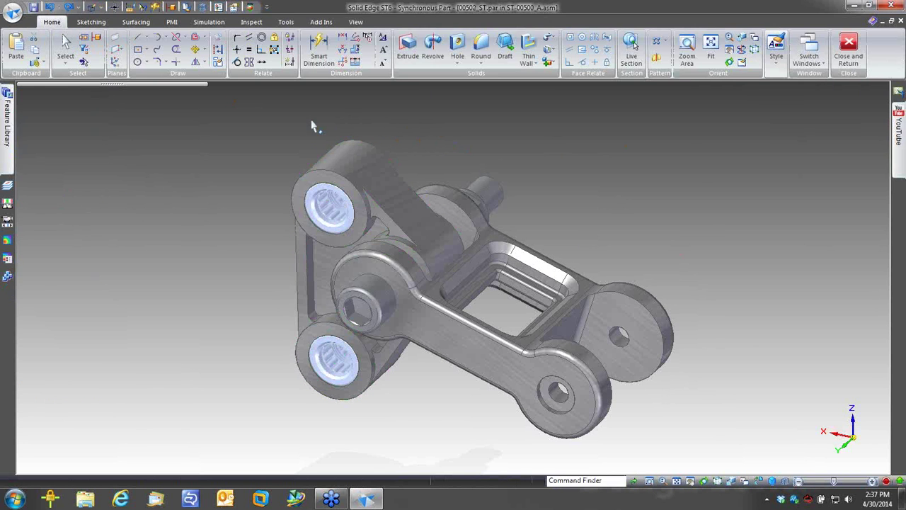
click(186, 8)
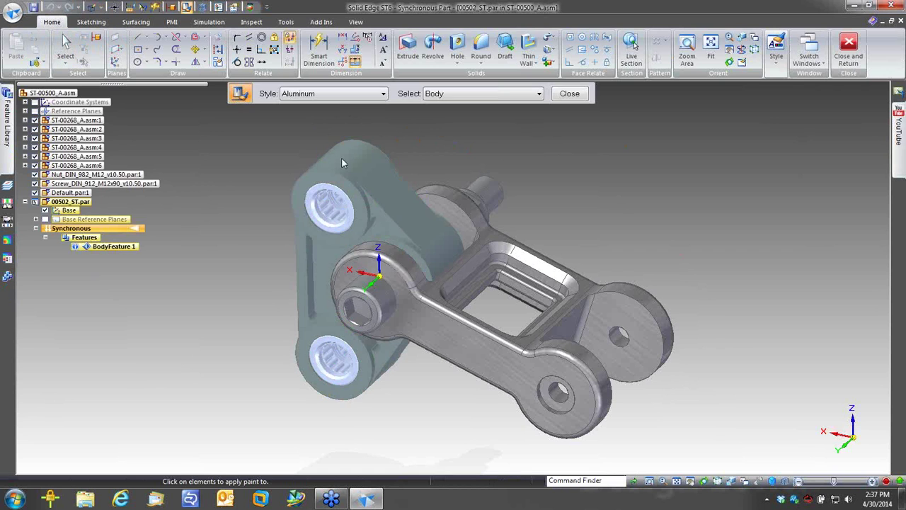
click(299, 155)
key(Escape)
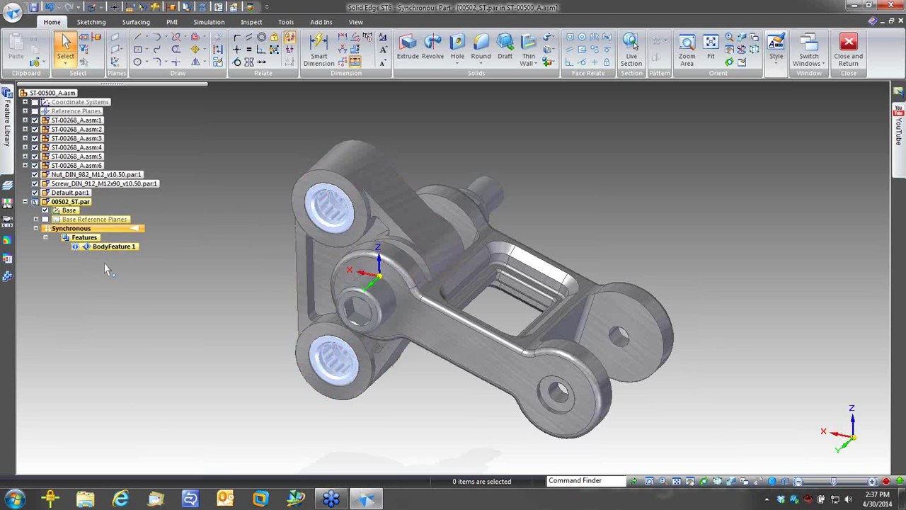
Step: Hide the surrounding assembly components and switch the triangular link to the ordered modeling environment
right_click(219, 244)
click(207, 213)
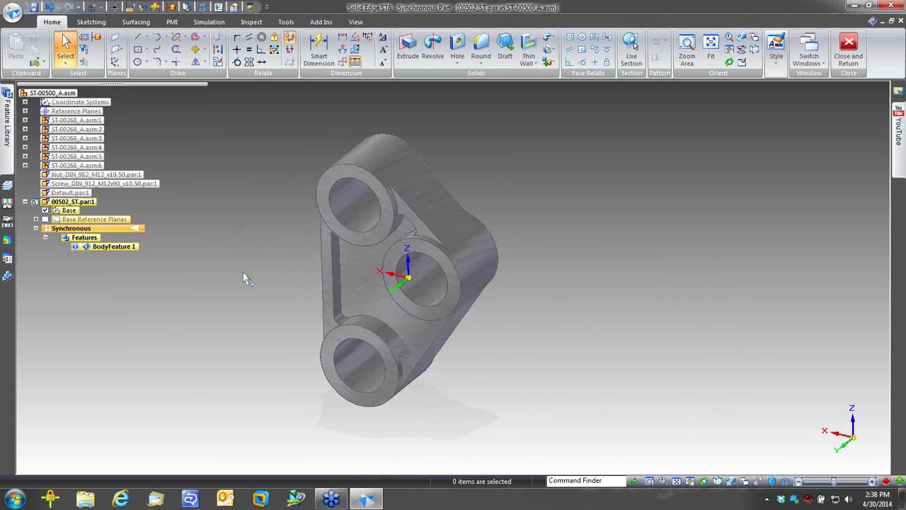
middle_drag(242, 278, 456, 238)
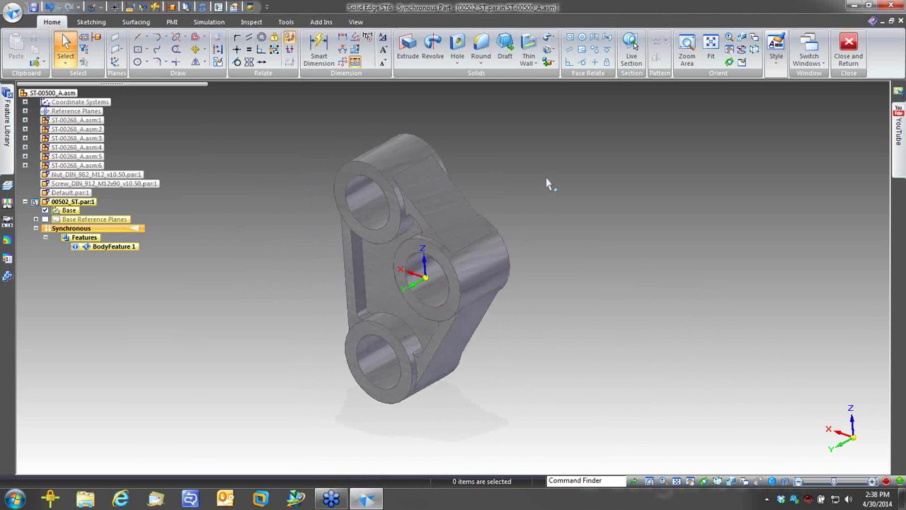
right_click(274, 245)
click(297, 415)
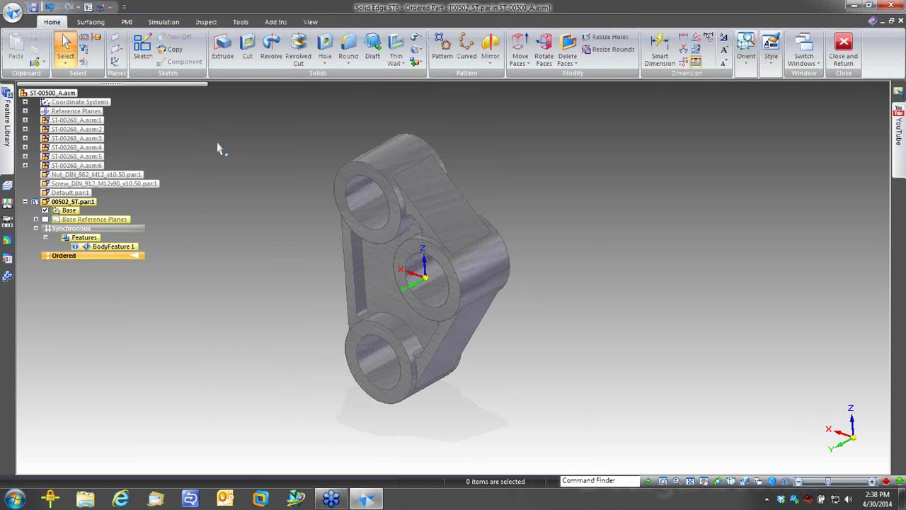
Step: Start an Extrude on the link's XZ plane and sketch a 20 mm diameter circle centered on the middle bore
click(222, 46)
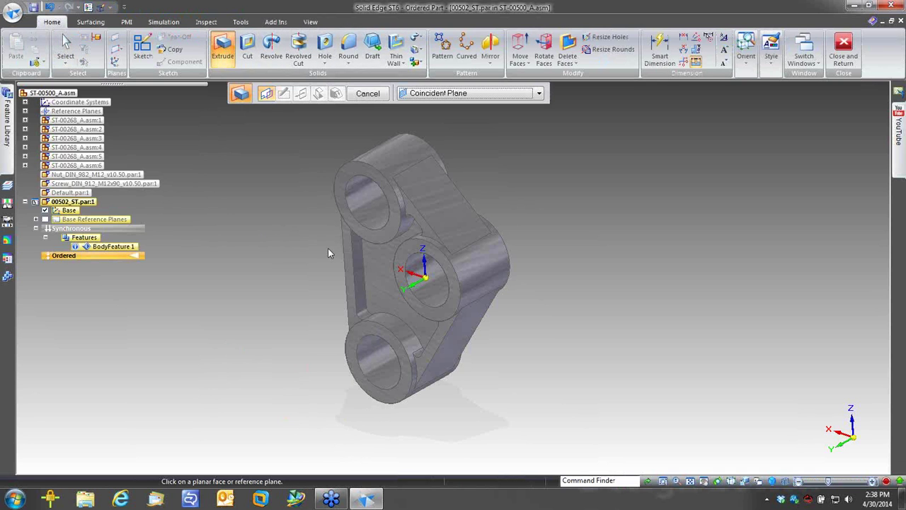
right_click(413, 263)
click(467, 277)
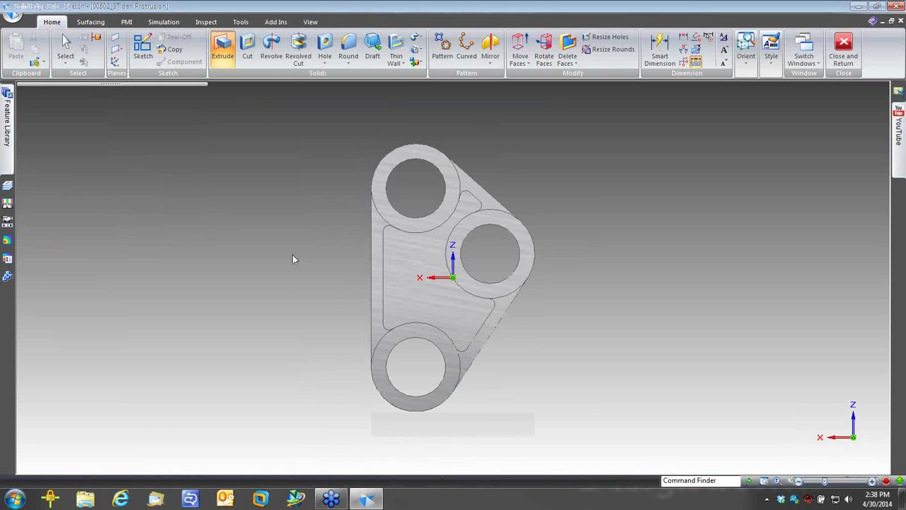
right_drag(314, 259, 349, 226)
click(490, 254)
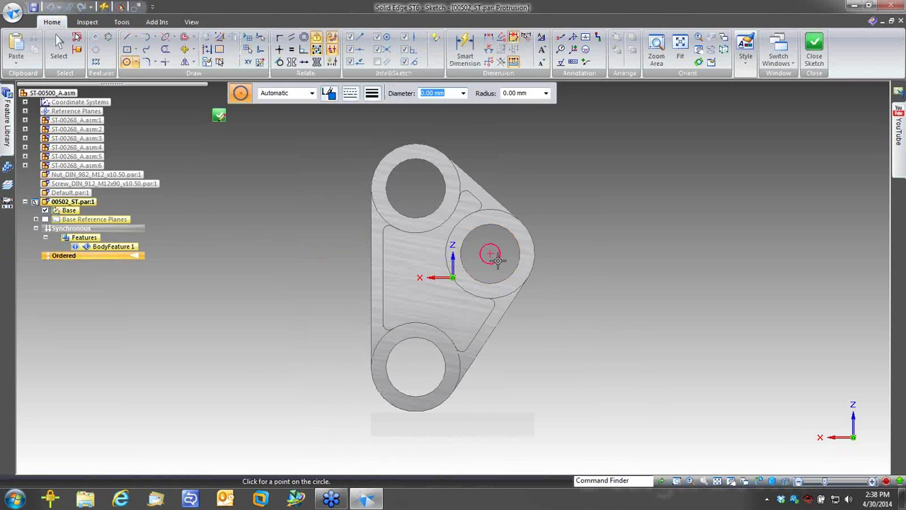
text(20)
key(Return)
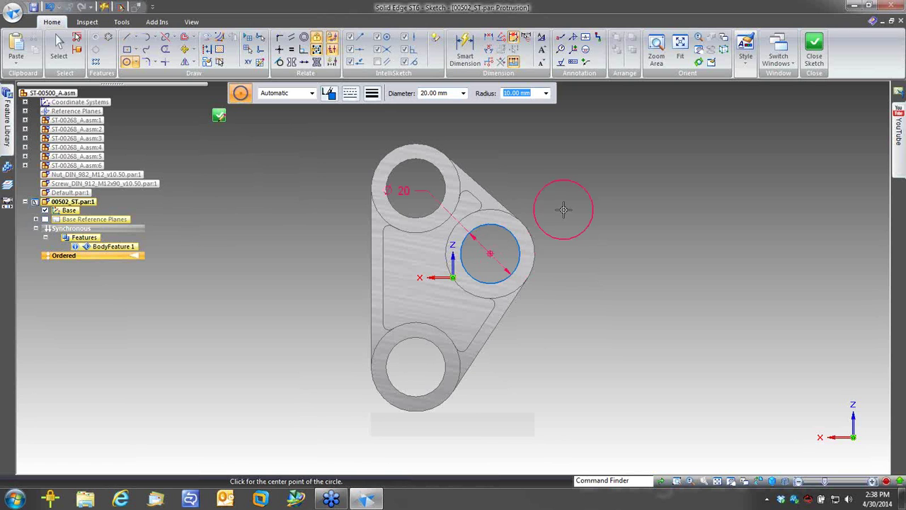
Step: Include the middle boss's outer edge in the sketch and extrude the ring symmetrically to 40 mm
click(207, 37)
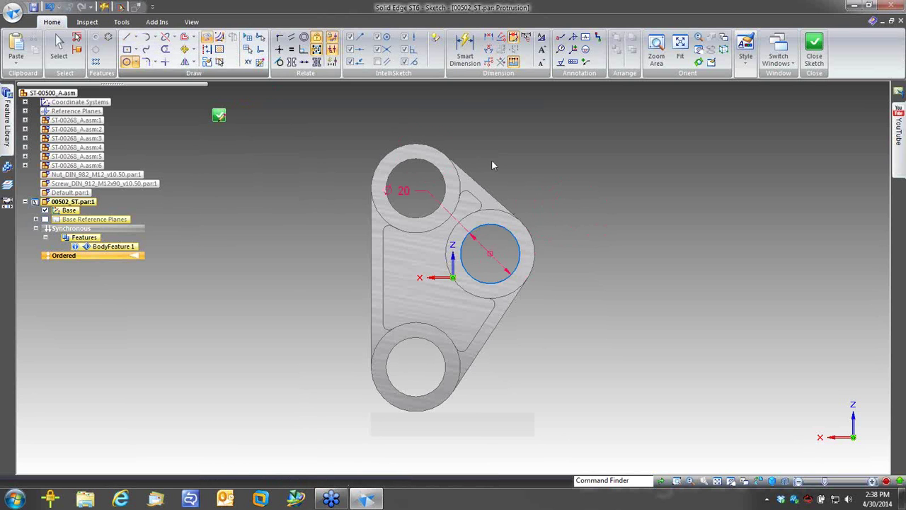
click(531, 239)
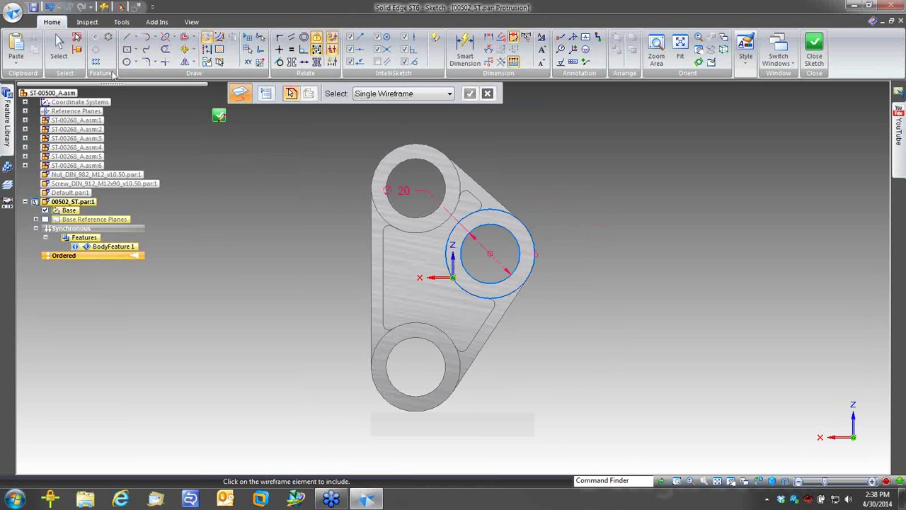
click(219, 115)
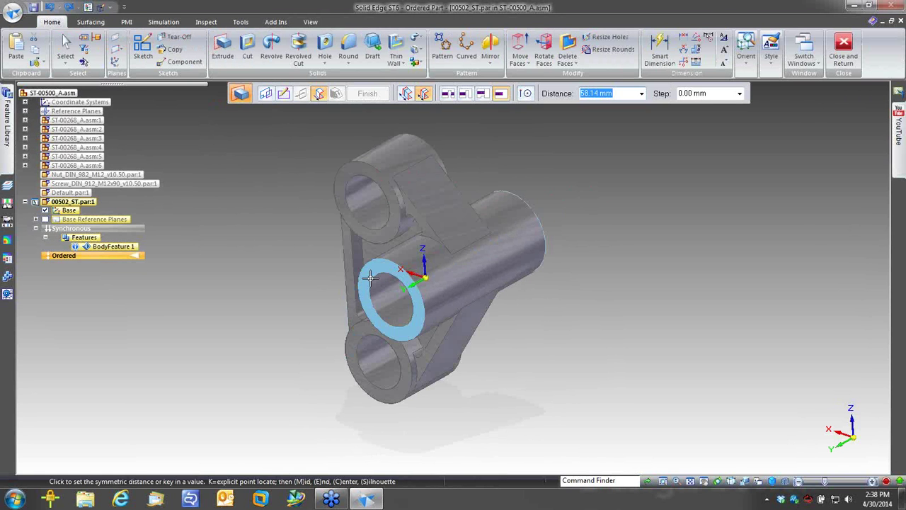
text(40)
key(Tab)
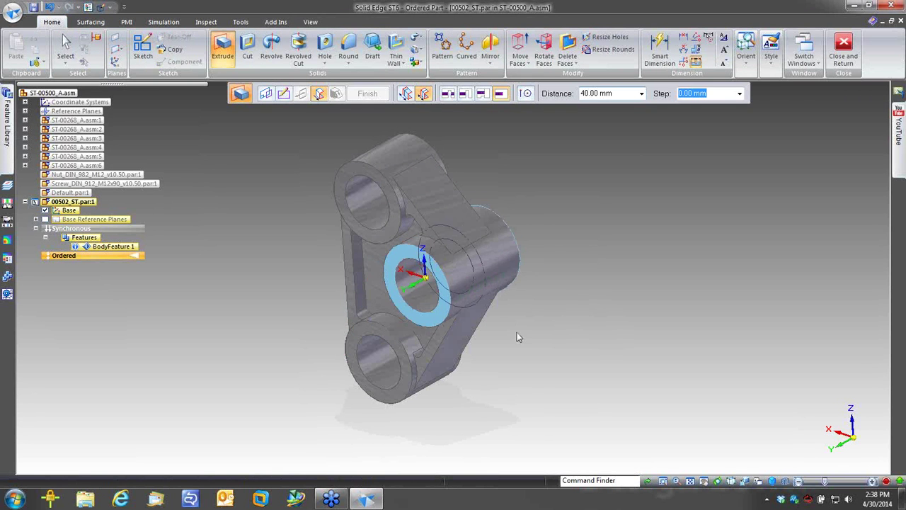
key(Return)
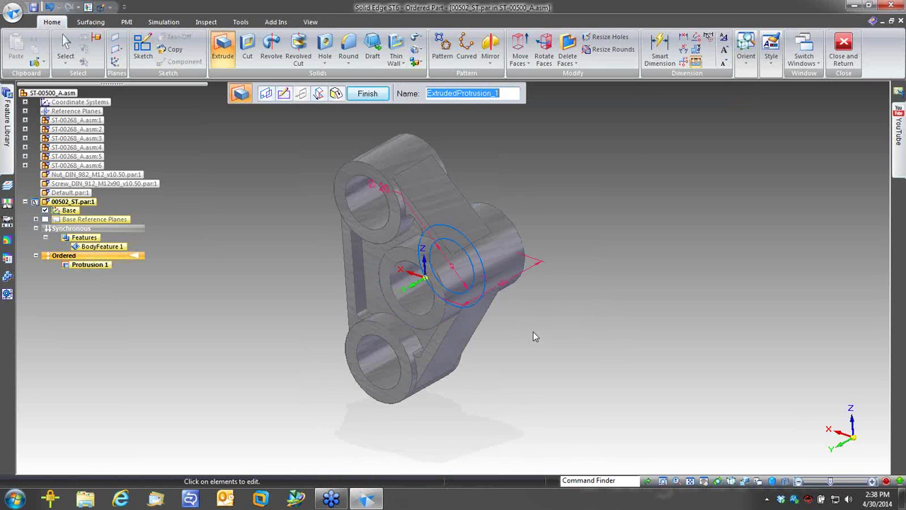
key(Escape)
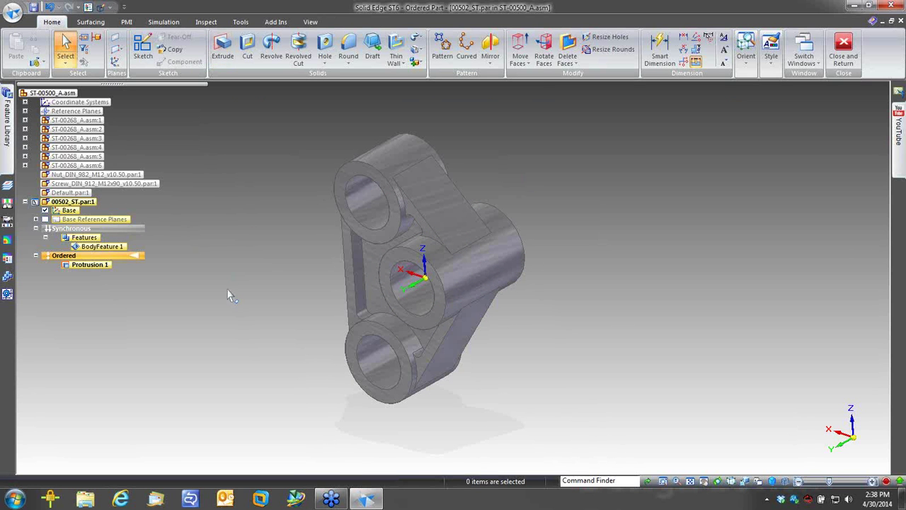
Step: Dynamically edit the middle ring protrusion and vary its symmetric extrusion depth, trying 42 mm
click(90, 267)
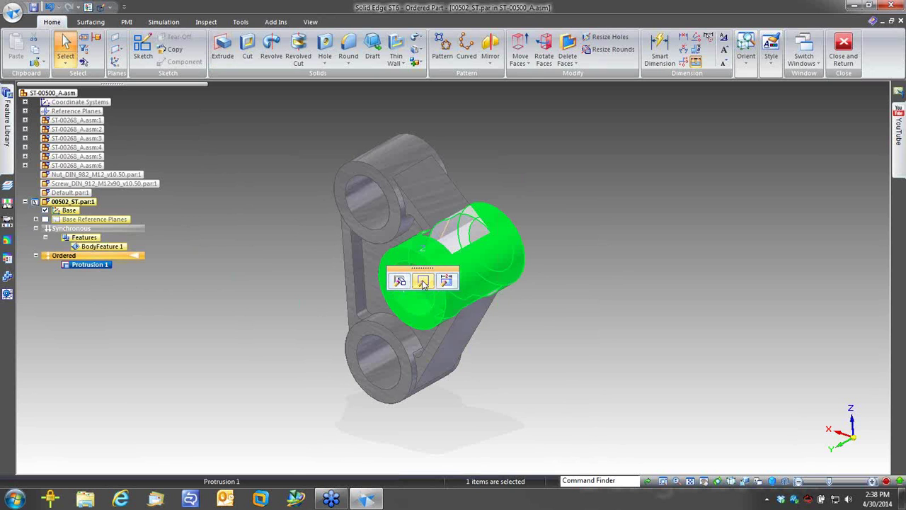
click(445, 281)
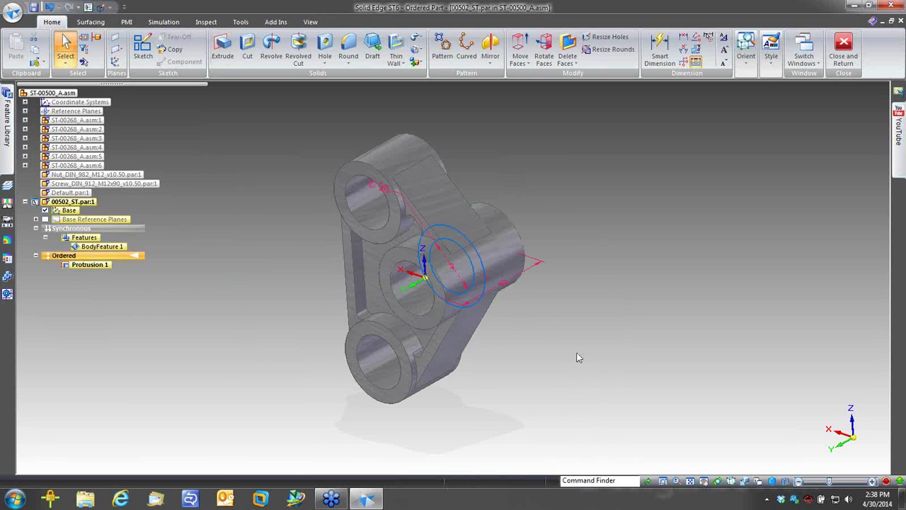
click(508, 301)
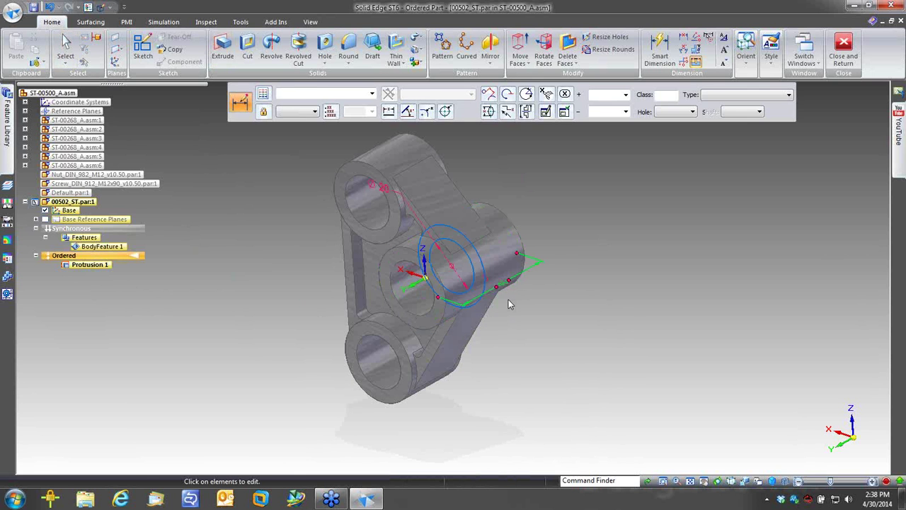
scroll(508, 344, up, 5)
scroll(508, 344, down, 3)
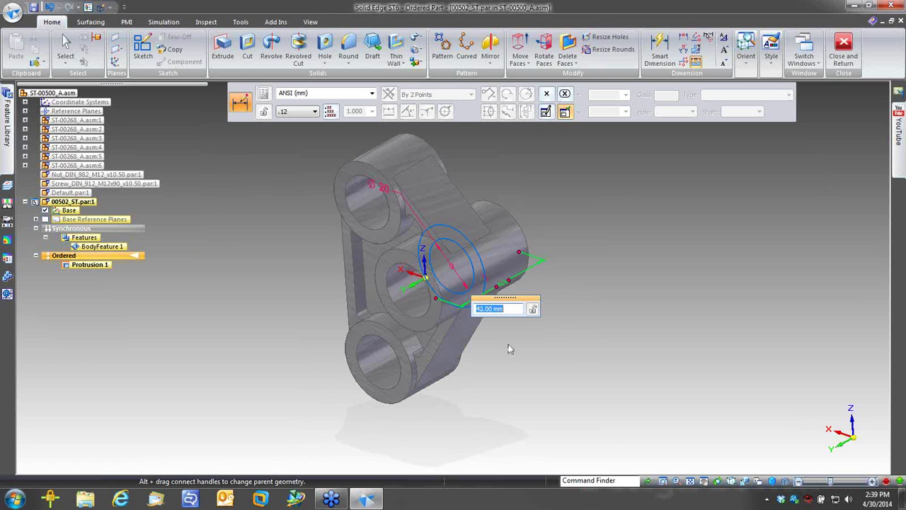
scroll(508, 344, down, 2)
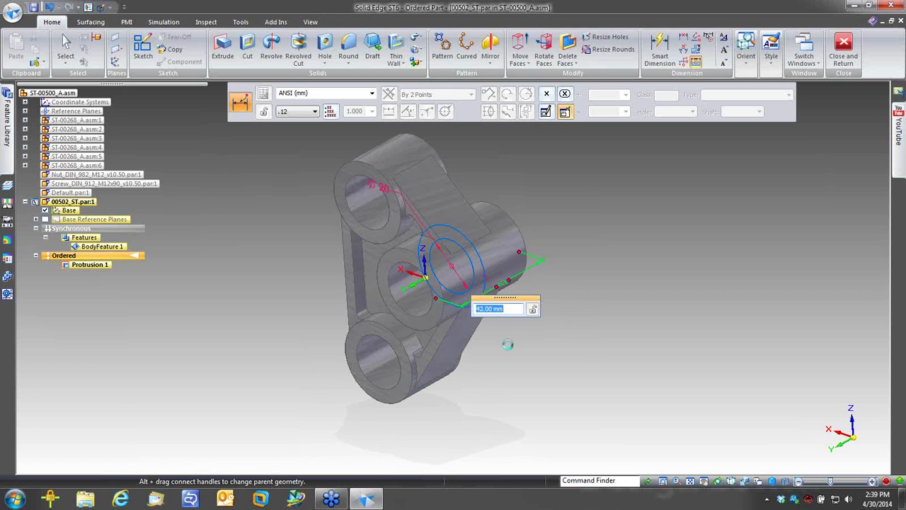
Step: Reduce the ring protrusion's bore diameter to 14 mm, increase it again through 17 mm, and end the dynamic edit
click(383, 188)
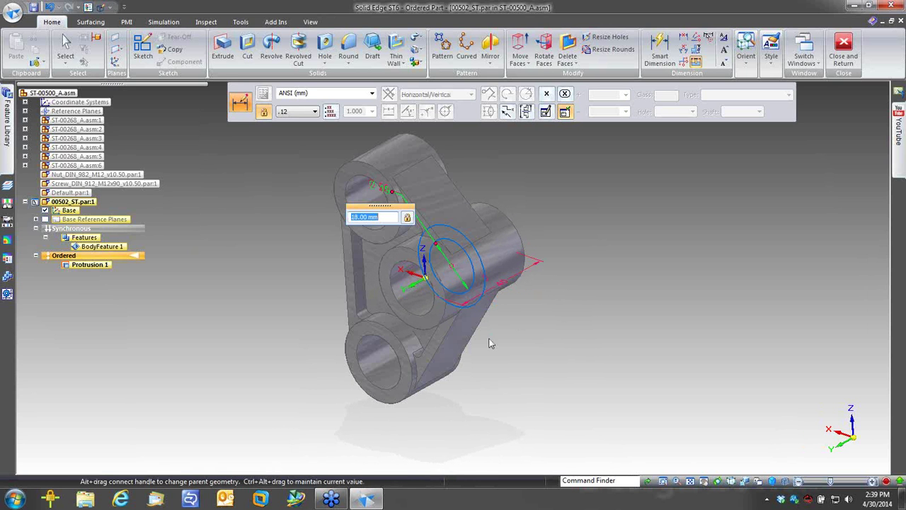
scroll(491, 339, down, 6)
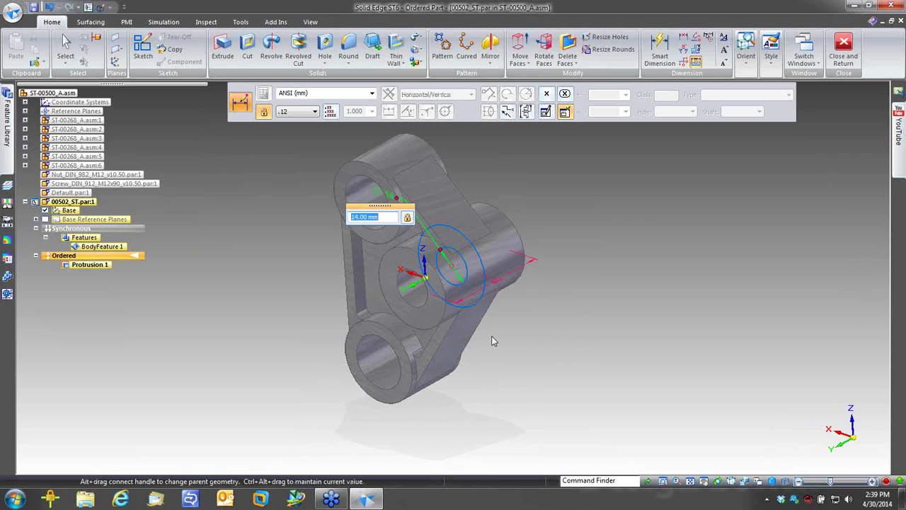
scroll(493, 340, up, 3)
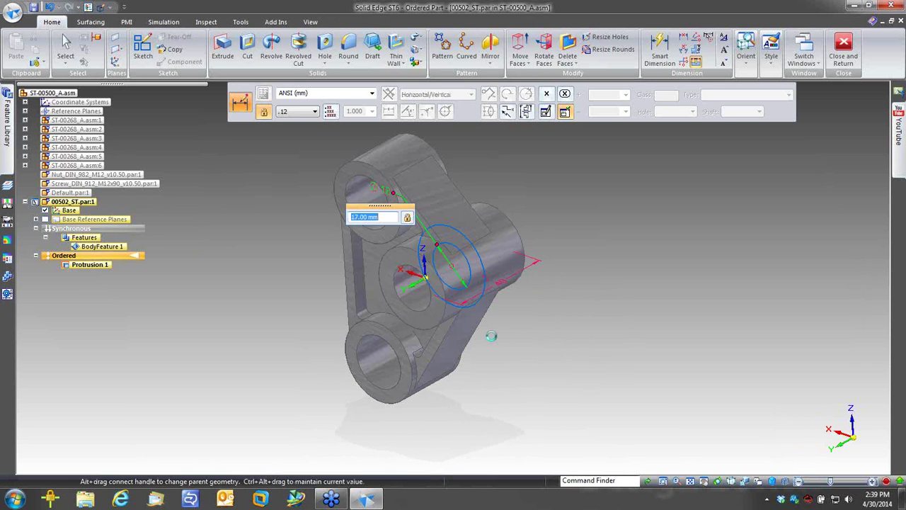
click(262, 264)
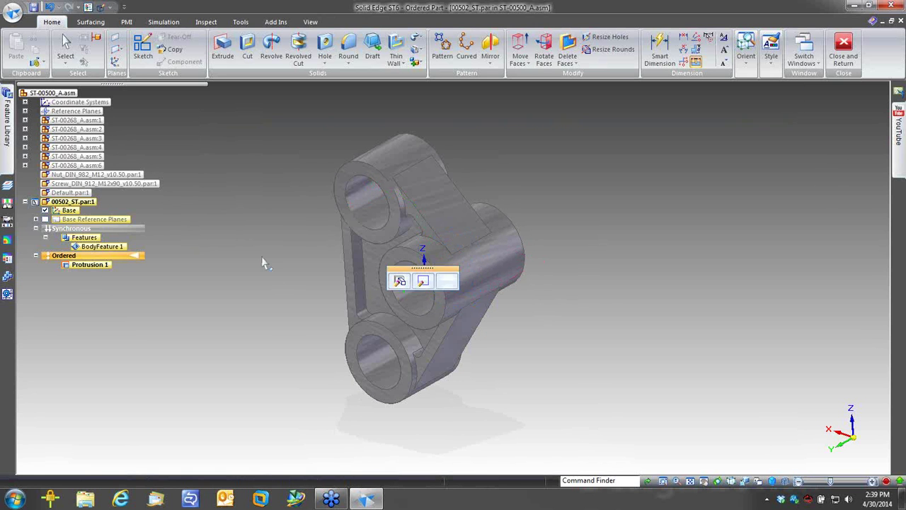
click(262, 257)
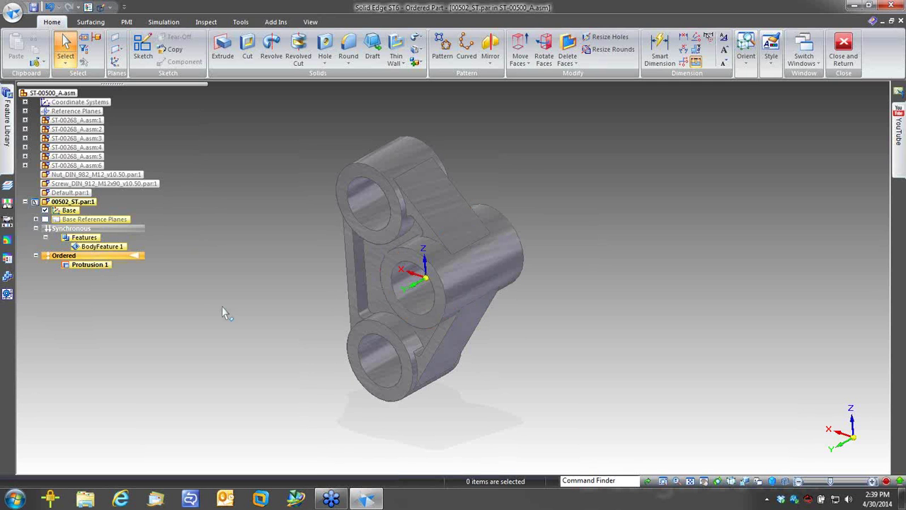
Step: Delete the ordered ring protrusion and switch the triangular link back to the synchronous modeling environment
click(94, 266)
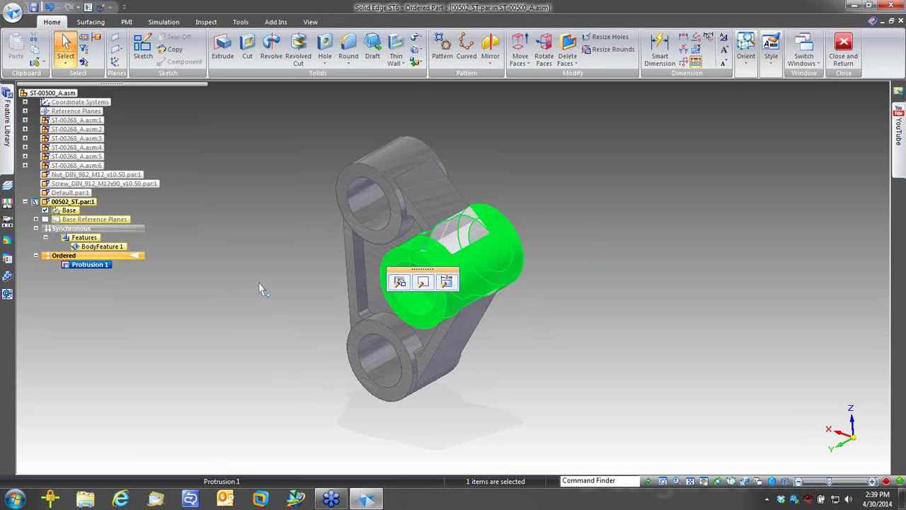
key(Delete)
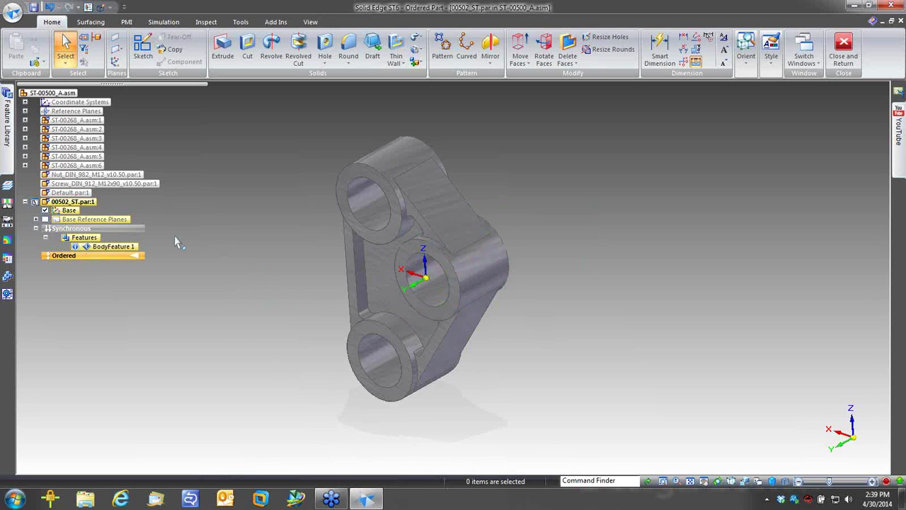
click(135, 230)
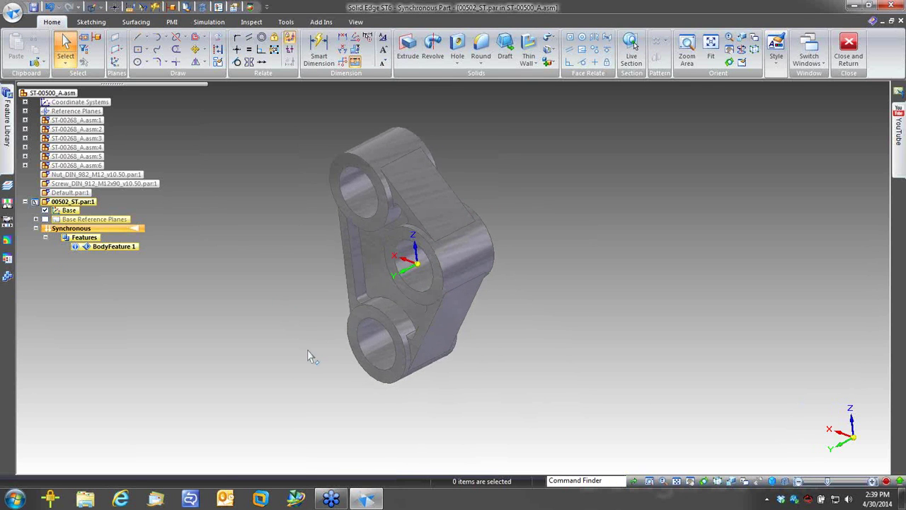
Step: Select the front annular face of the link's middle boss
click(430, 305)
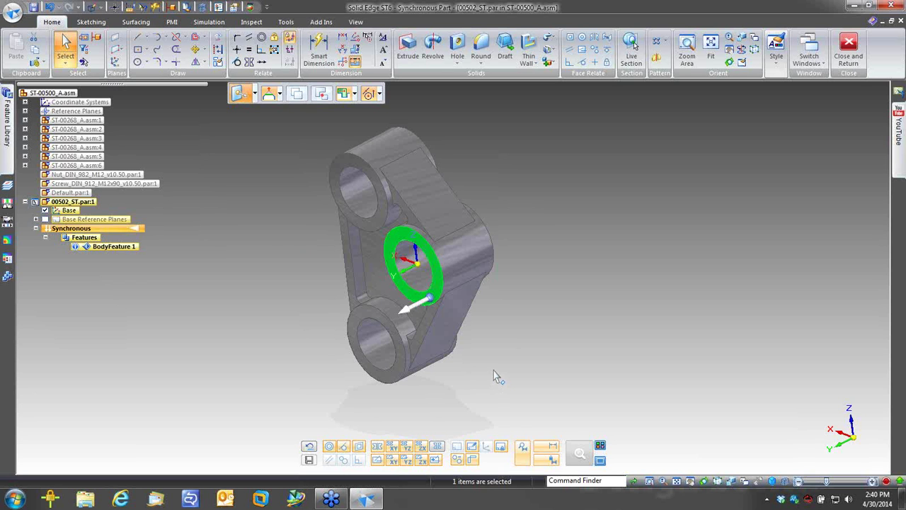
Step: Try moving the middle boss's front face outward while toggling the coplanar live rule off and back on
click(425, 306)
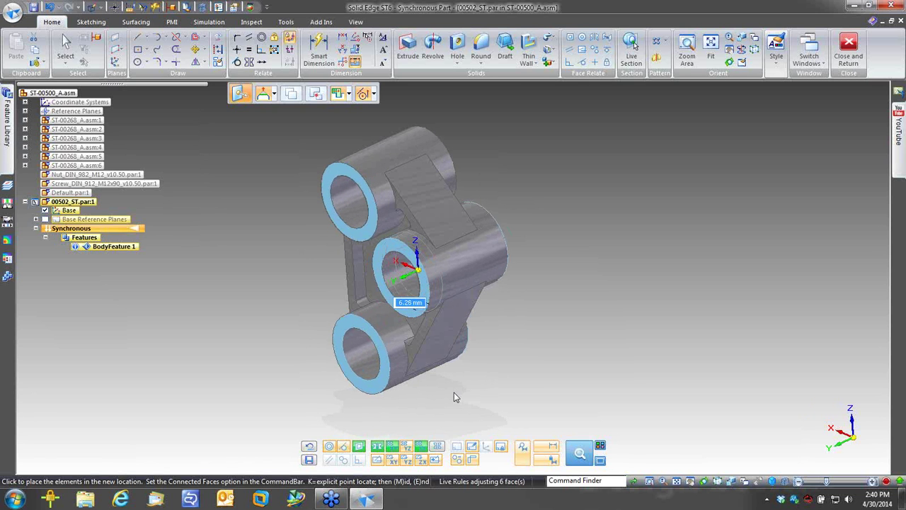
key(p)
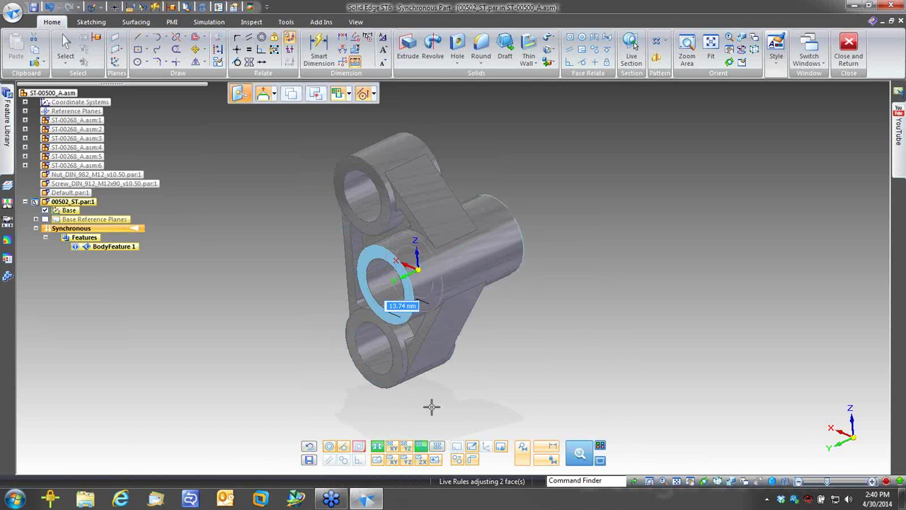
key(s)
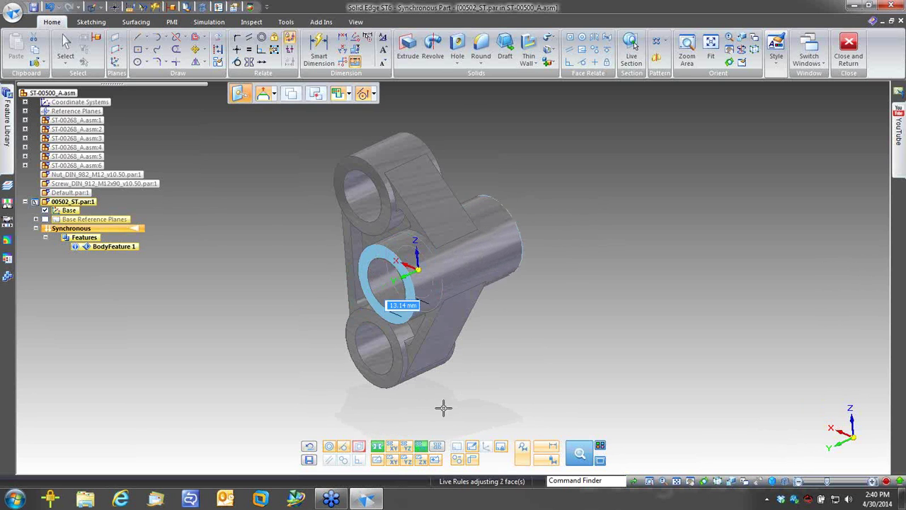
key(space)
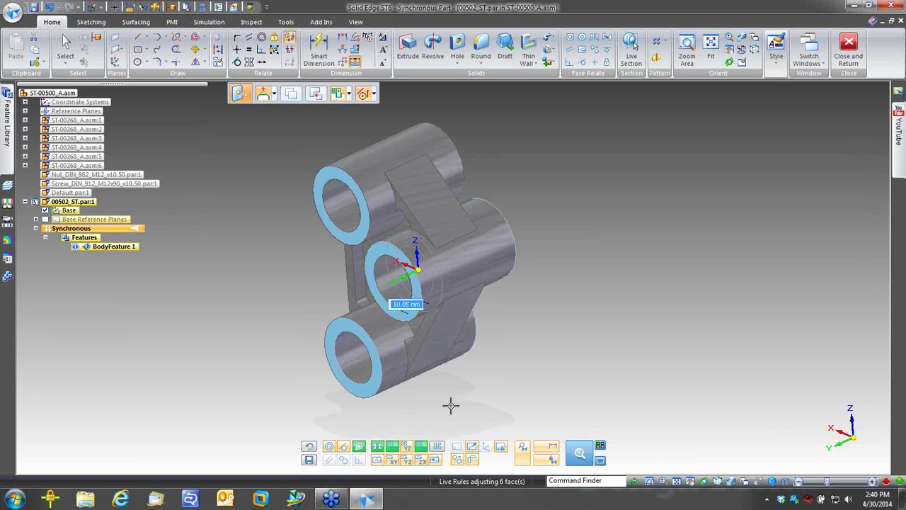
click(449, 404)
click(268, 325)
middle_drag(267, 326, 309, 328)
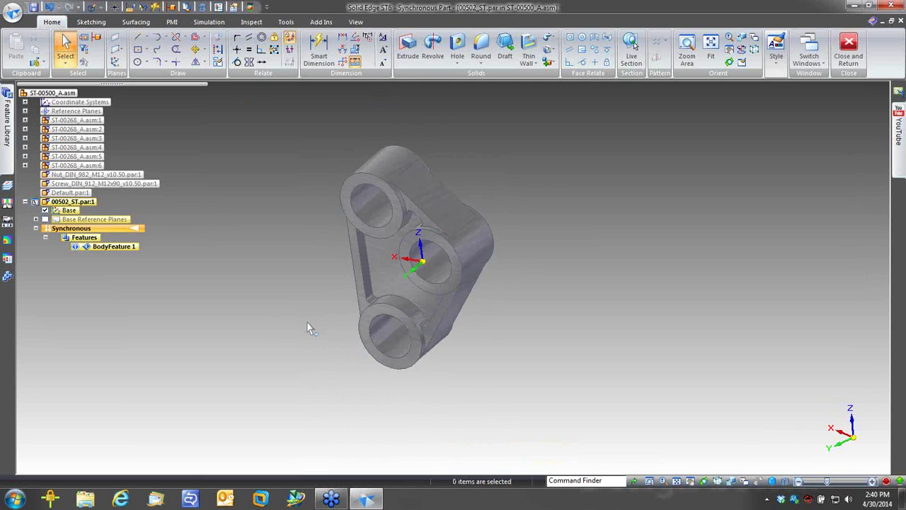
Step: Try moving the lower boss's 20 mm bore downward by about 8.5 mm
click(388, 346)
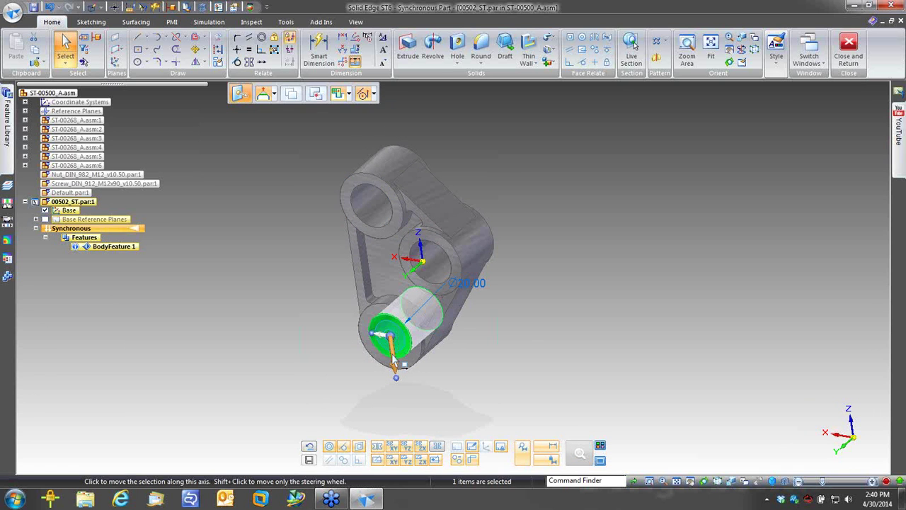
click(393, 358)
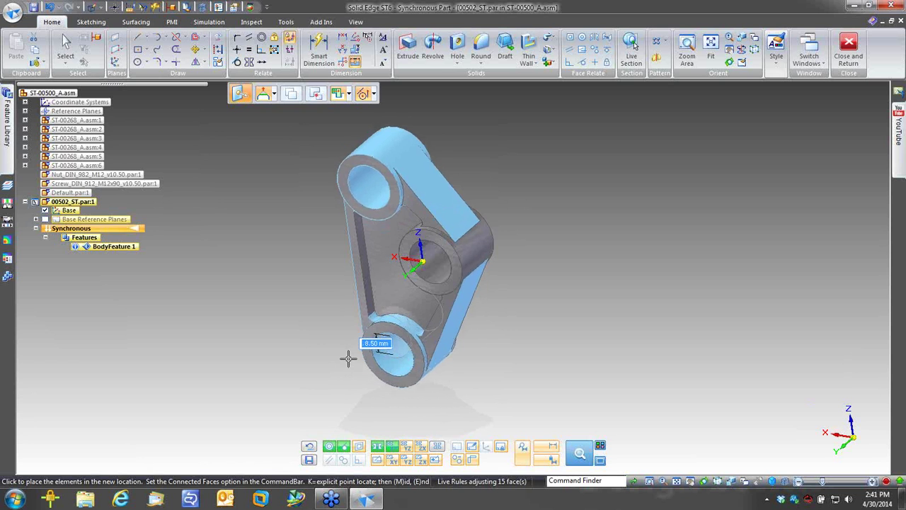
click(349, 364)
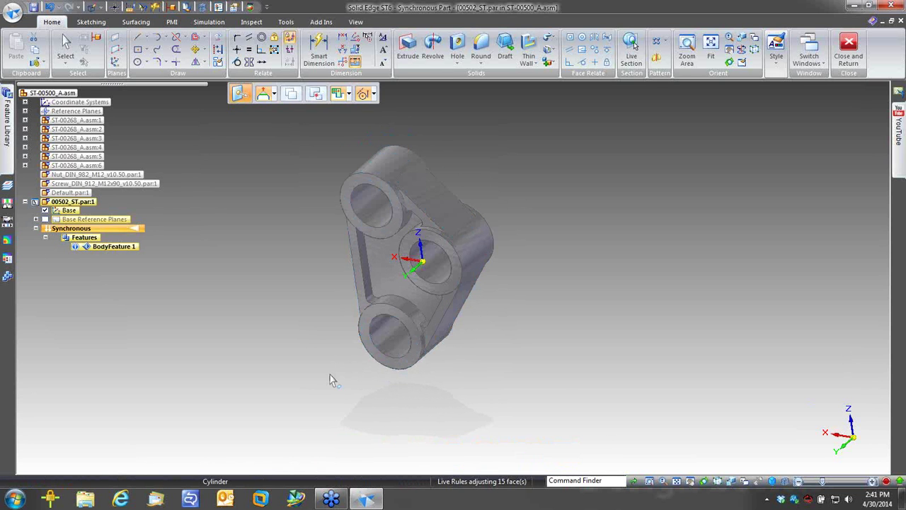
click(301, 391)
middle_drag(303, 390, 288, 338)
scroll(288, 339, up, 2)
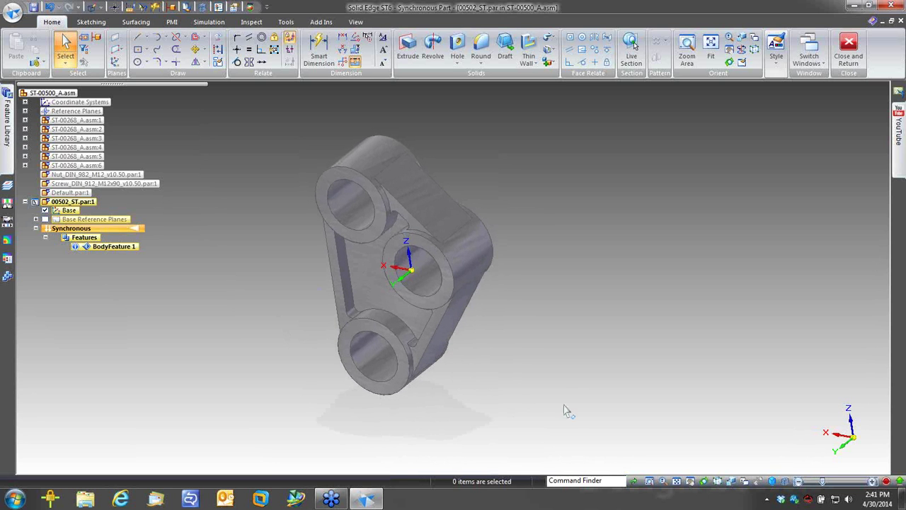
Step: Dimension the middle boss's width between its front and back faces
middle_drag(531, 402, 504, 394)
right_click(504, 394)
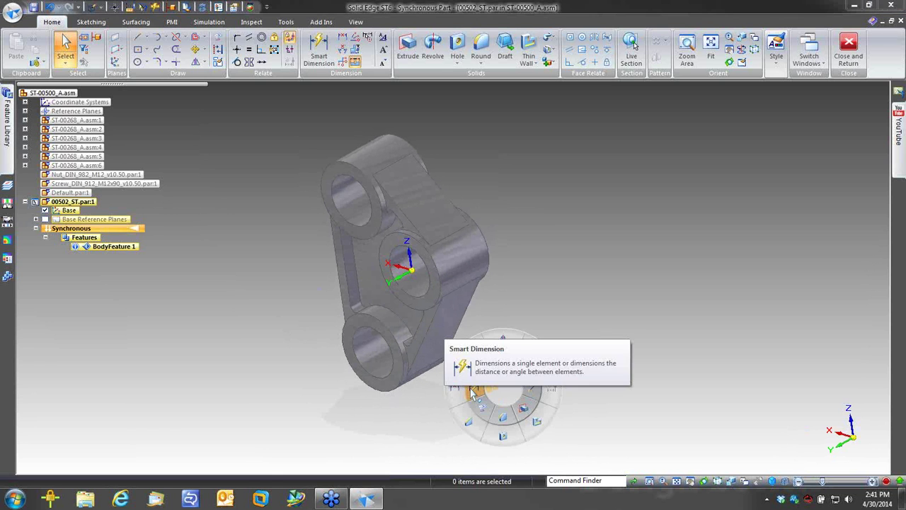
click(433, 361)
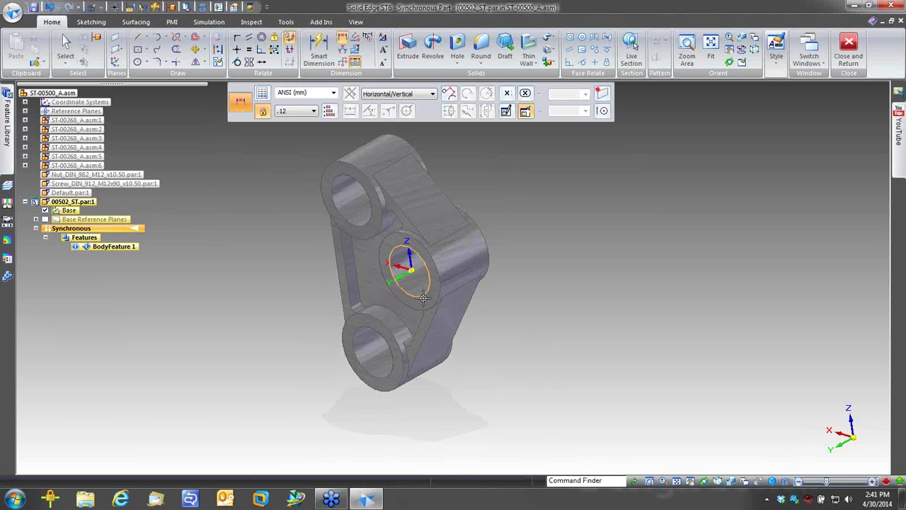
click(486, 243)
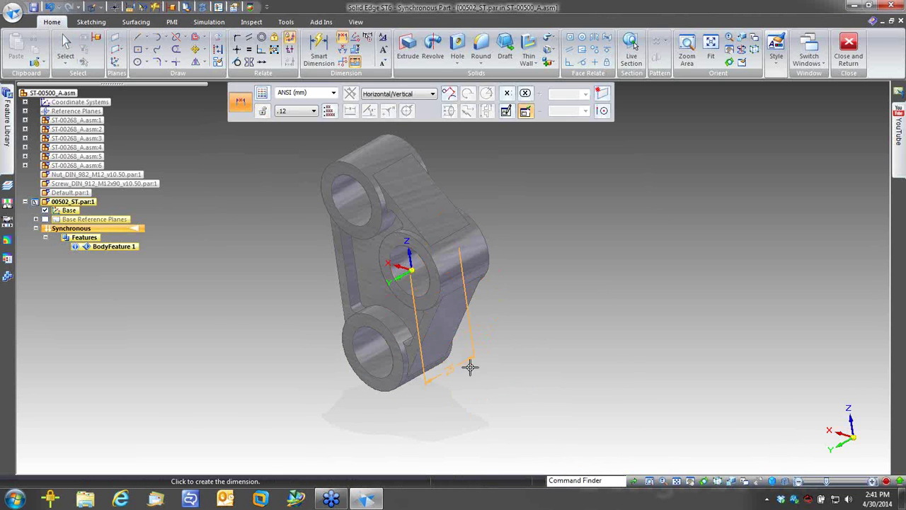
click(473, 390)
click(481, 397)
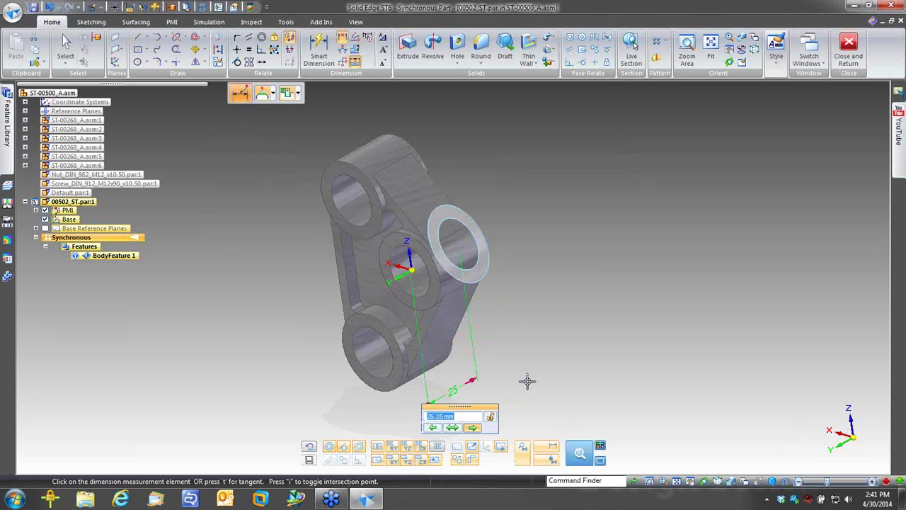
Step: Try a middle boss width of 30 mm and return the dimension to 25 mm
text(30)
key(Return)
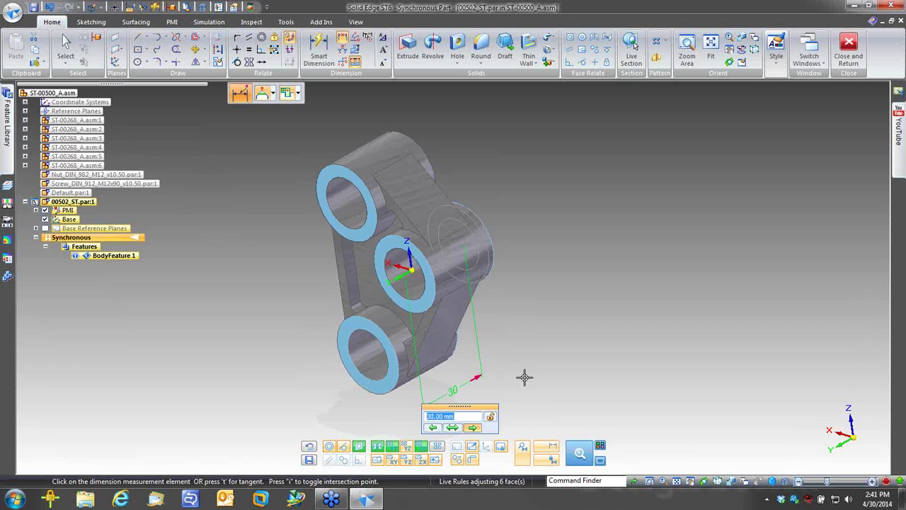
scroll(524, 377, down, 2)
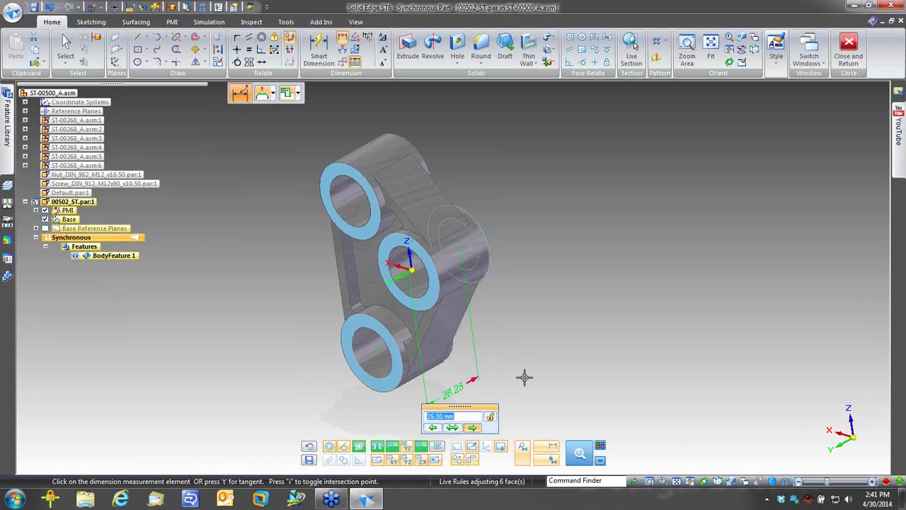
click(524, 378)
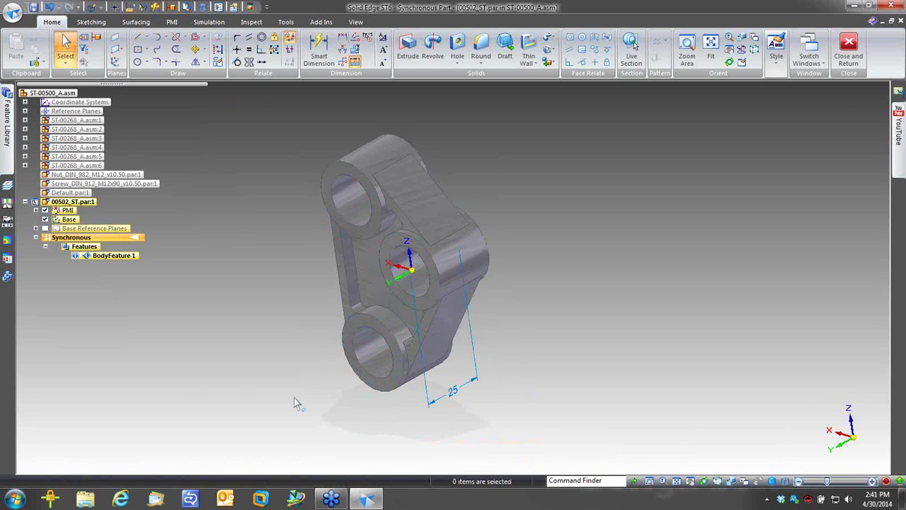
Step: Dimension the vertical center-to-center distance between the upper and lower boss holes
right_click(311, 409)
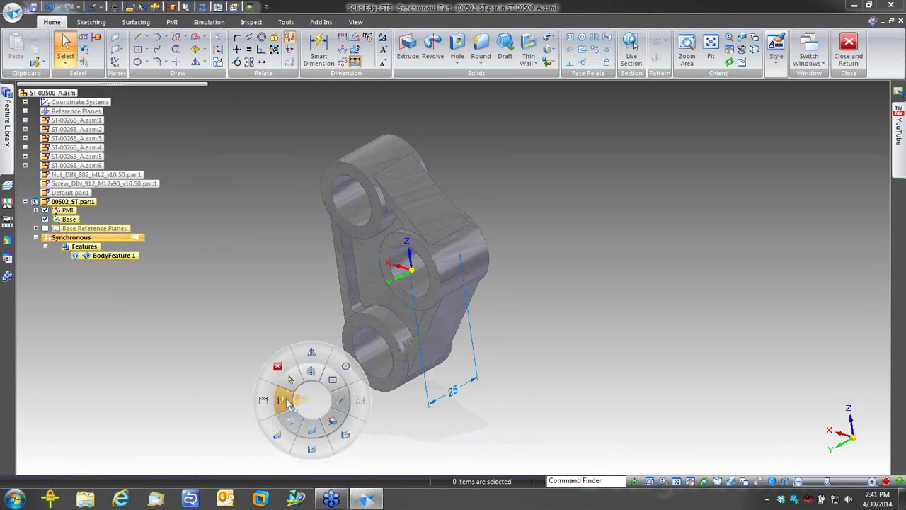
click(320, 371)
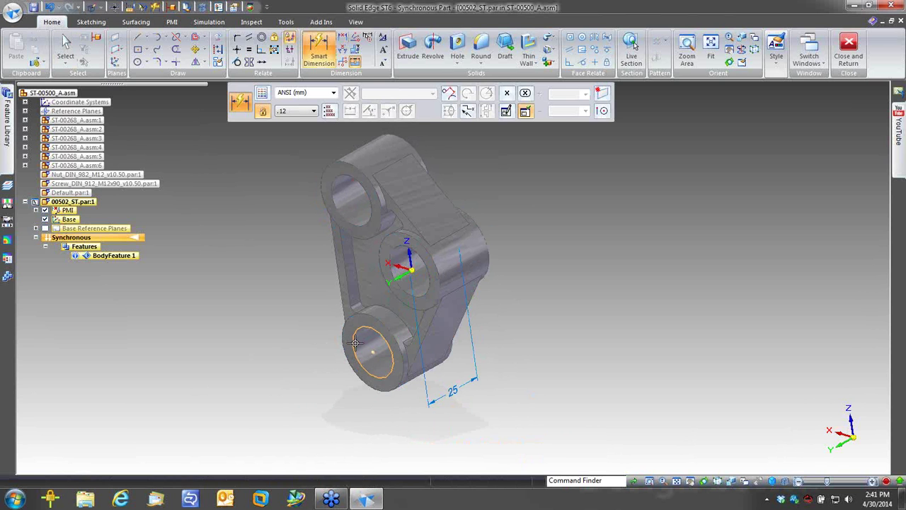
click(360, 367)
click(361, 225)
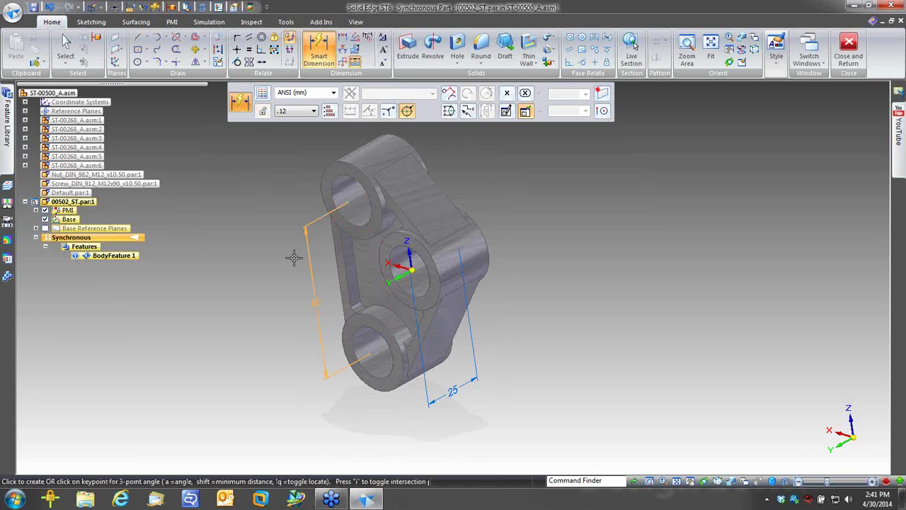
click(293, 257)
Step: Try a spacing of 72 mm between the upper and lower holes and return it to 60 mm
text(72)
key(Return)
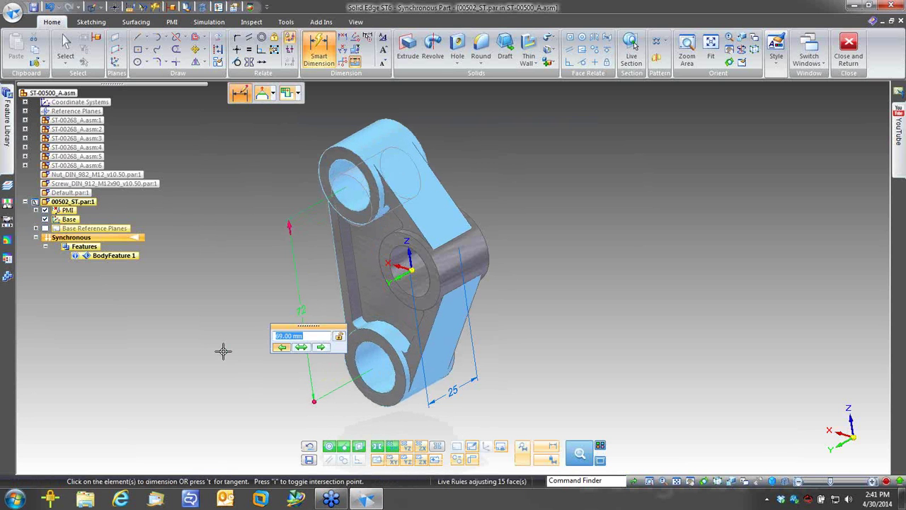
scroll(222, 351, down, 9)
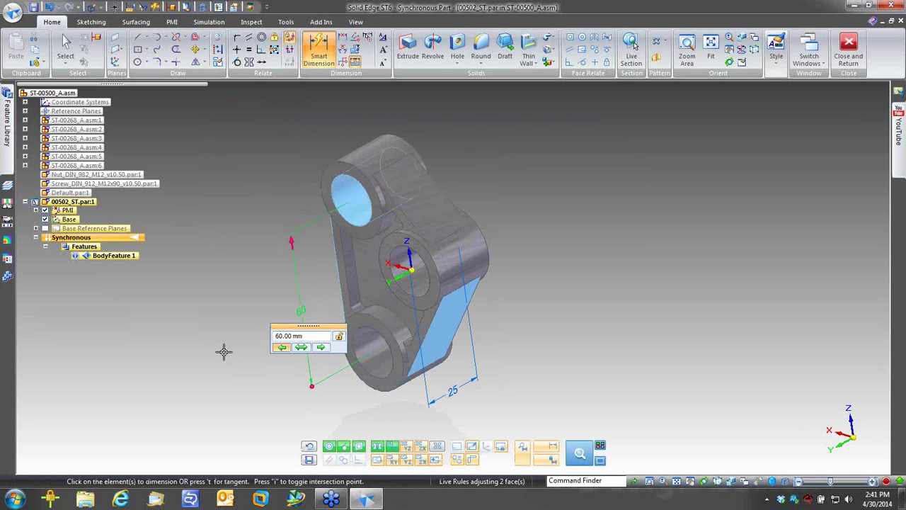
key(Escape)
Step: Delete the hole-spacing dimension and the boss-width dimension from the part
click(297, 291)
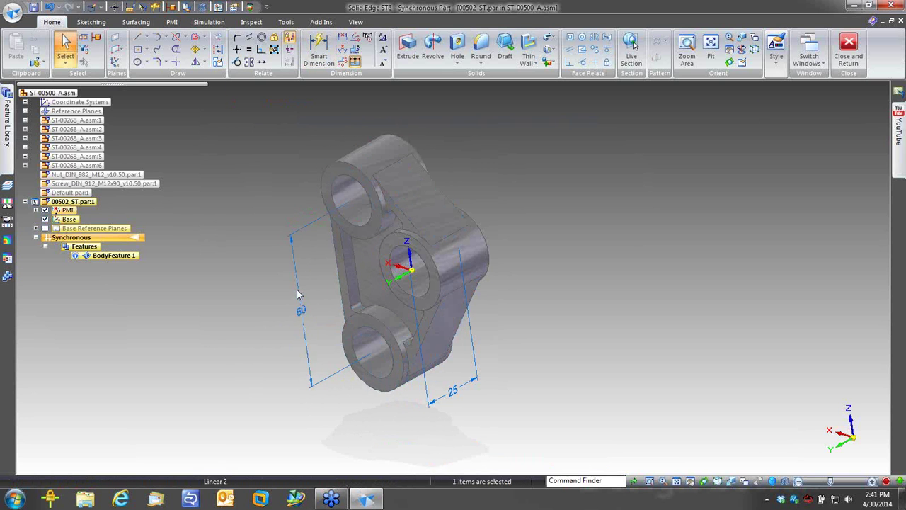
key(Delete)
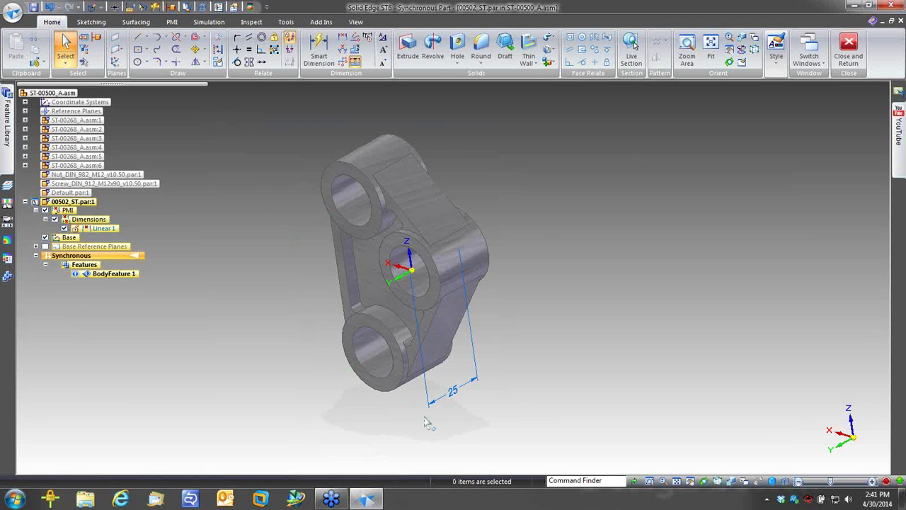
click(450, 393)
key(Delete)
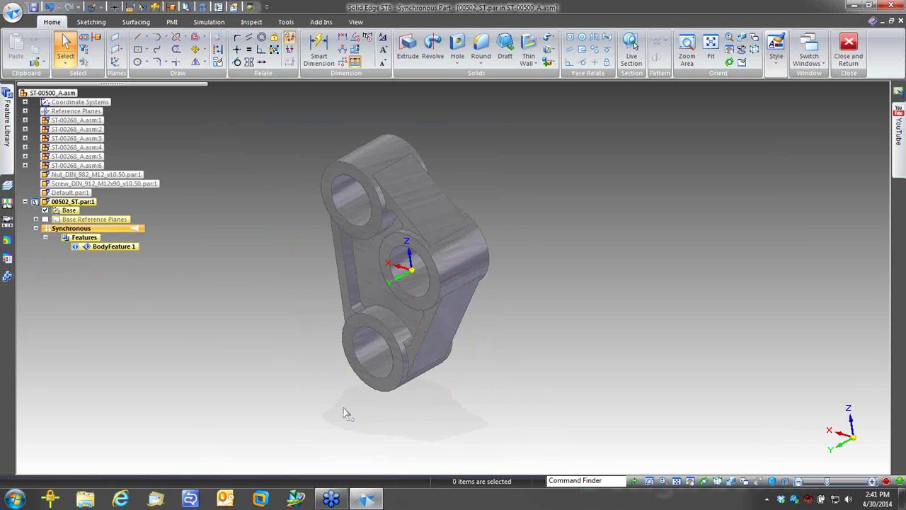
Step: Close the in-place edit of part 00502_ST and return to the ST-00500_A assembly
scroll(547, 358, down, 1)
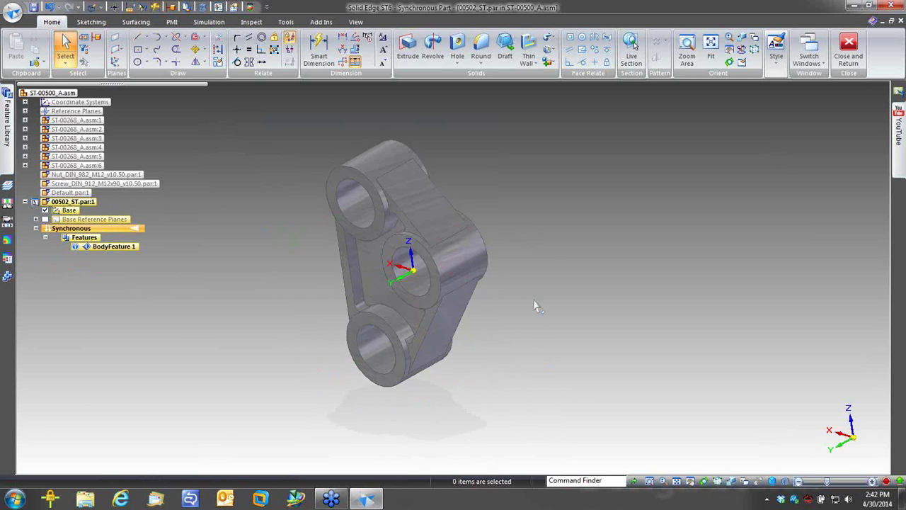
shift+middle_drag(525, 234, 527, 237)
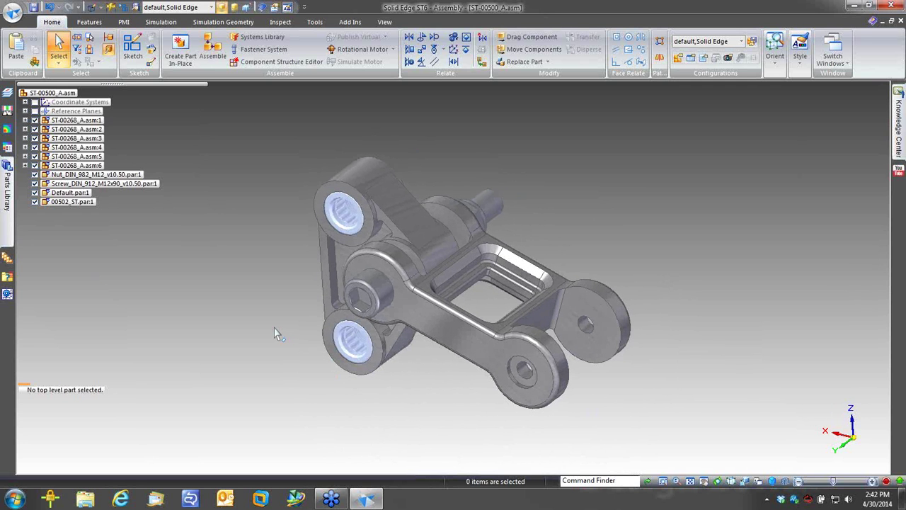
Step: Try moving the front face of 00502_ST's upper boss outward by about 5.8 mm within the assembly
click(320, 202)
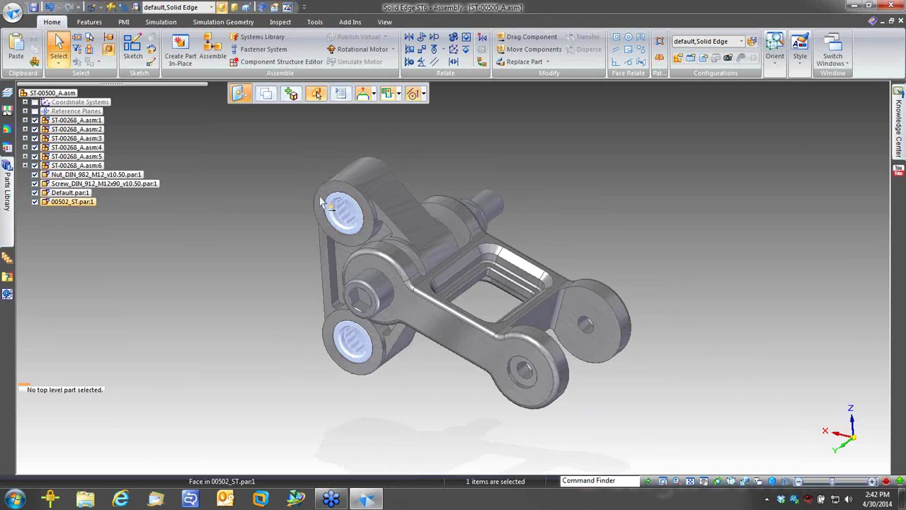
click(320, 202)
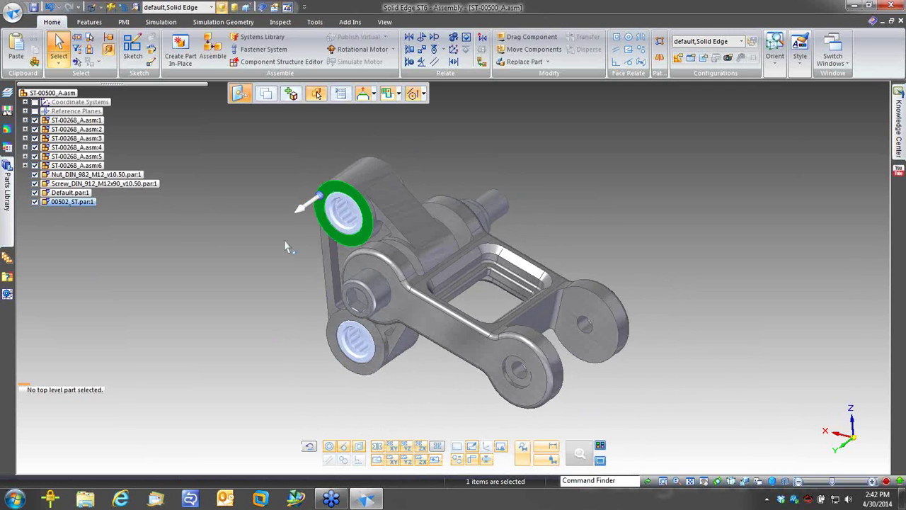
middle_drag(284, 239, 280, 269)
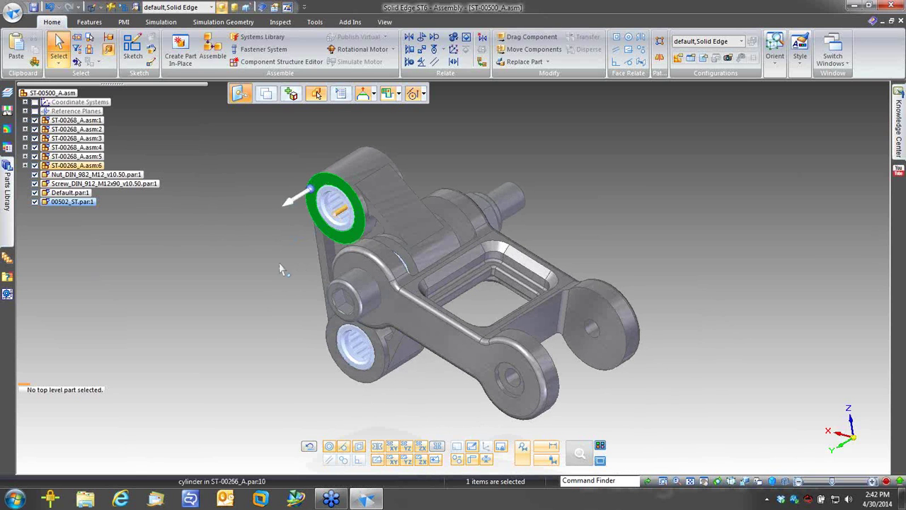
click(296, 201)
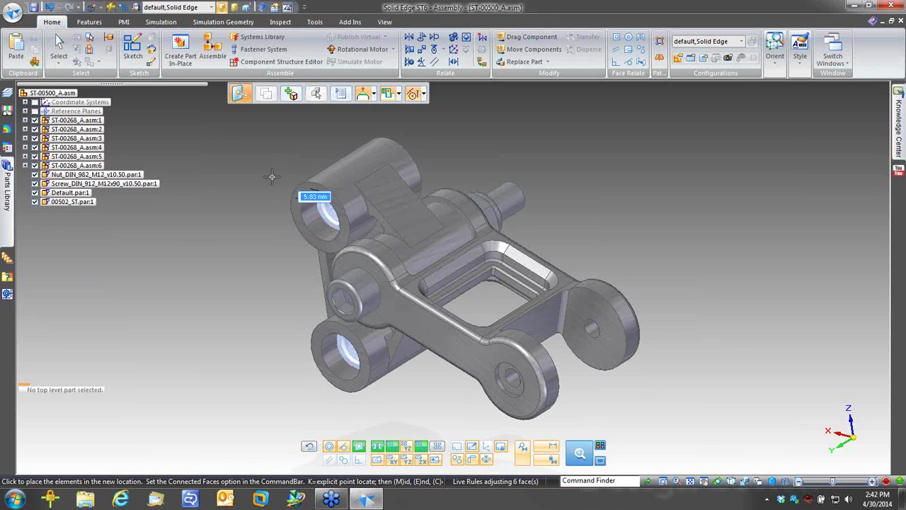
key(Escape)
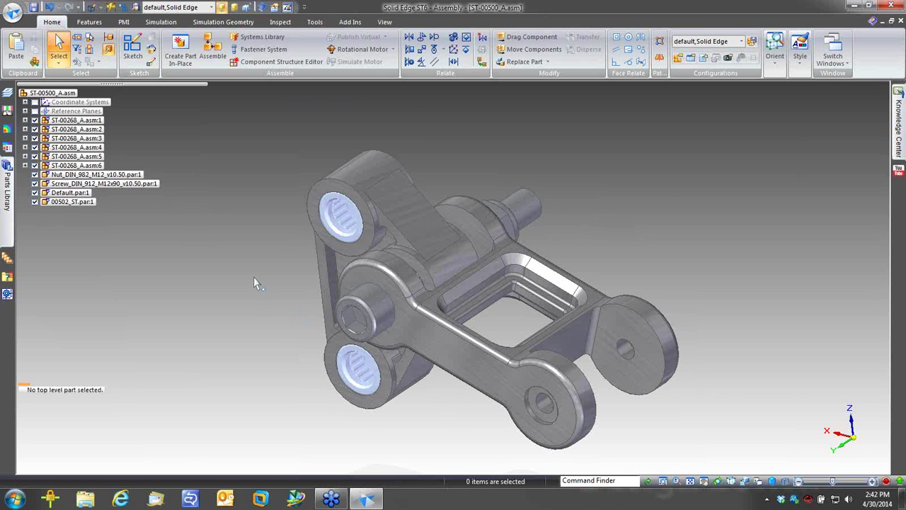
Step: Start the Relationship Assistant with the six ST-00268_A subassemblies as Select Set 1, checked against 00502_ST as Select Set 2
click(98, 121)
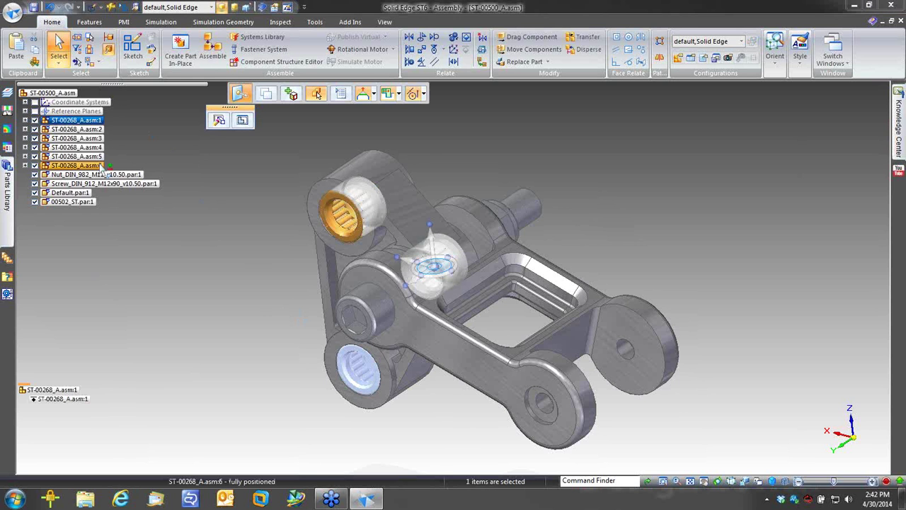
shift+click(103, 165)
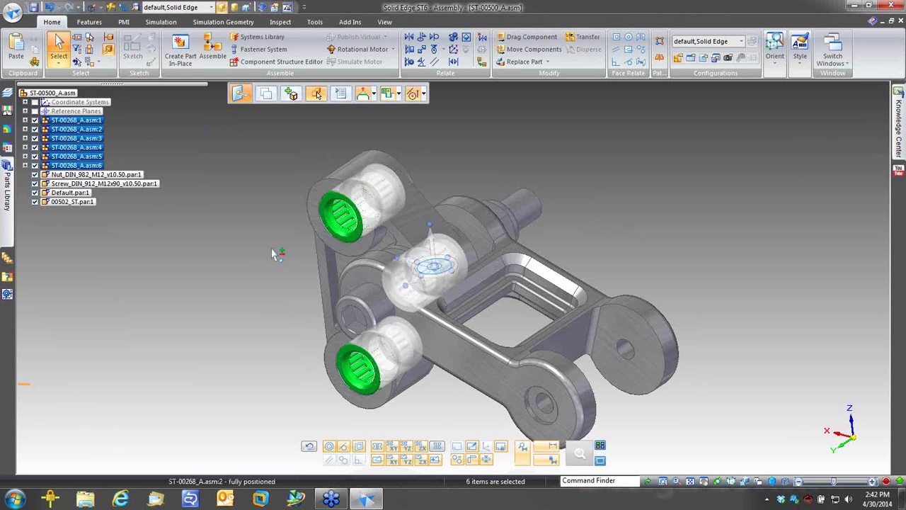
click(482, 40)
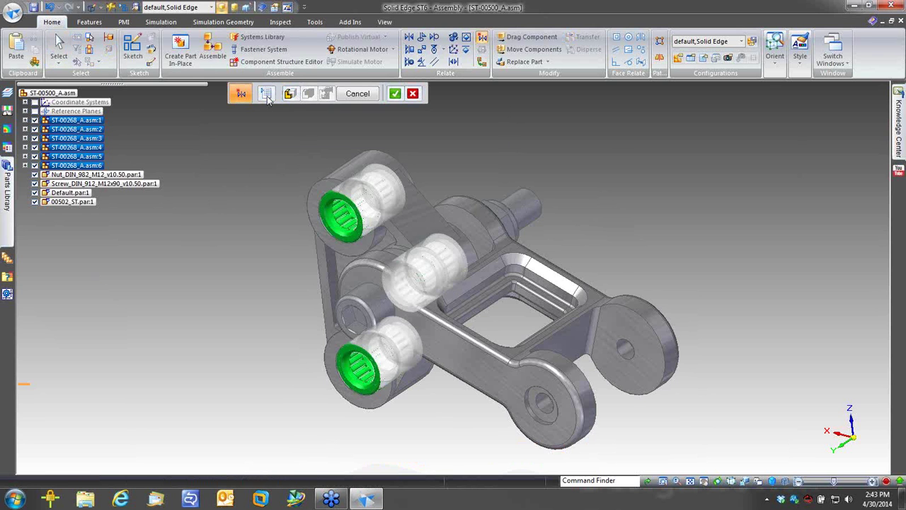
click(266, 98)
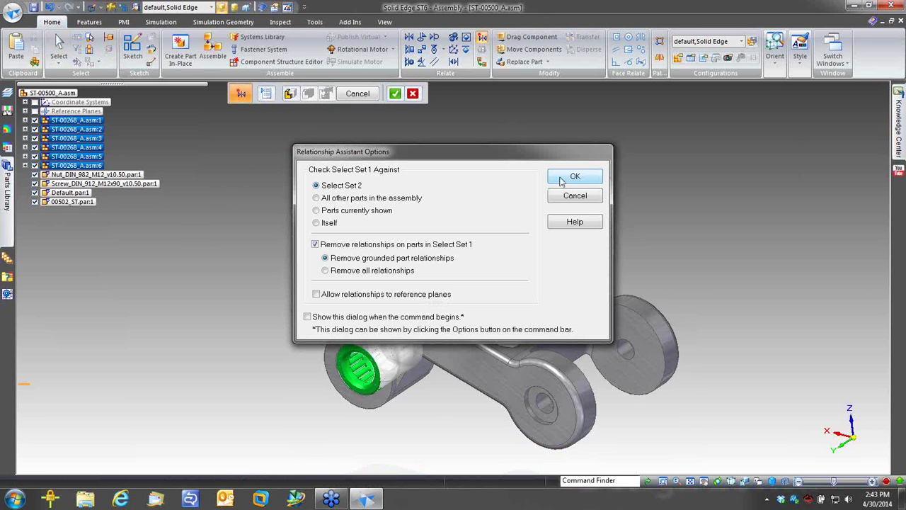
click(575, 177)
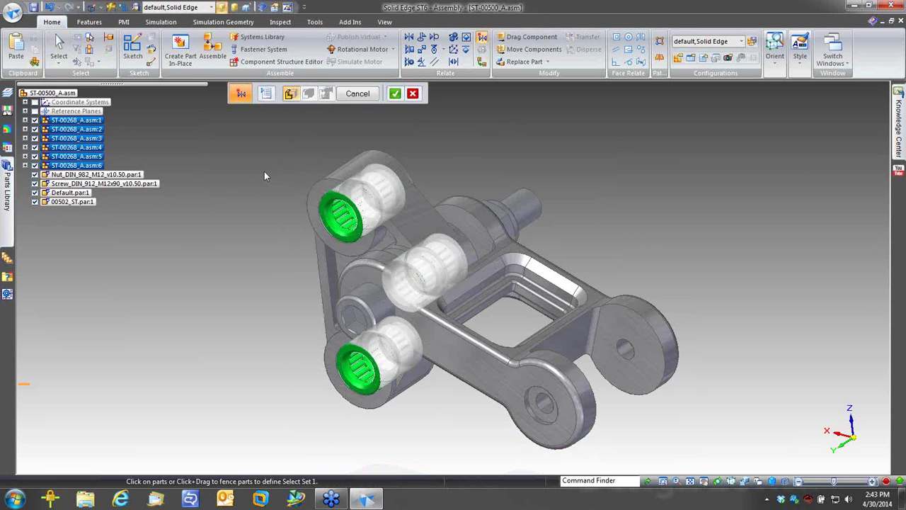
right_click(264, 171)
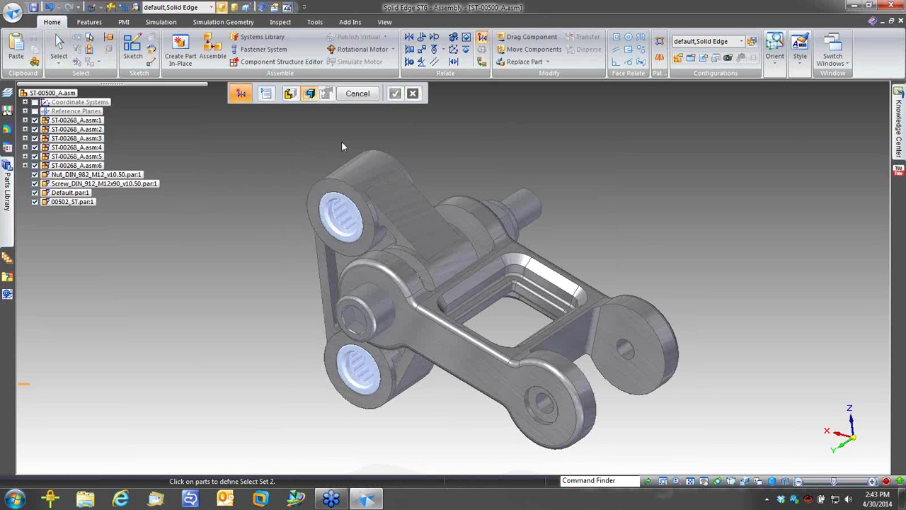
click(365, 170)
right_click(256, 172)
right_click(257, 171)
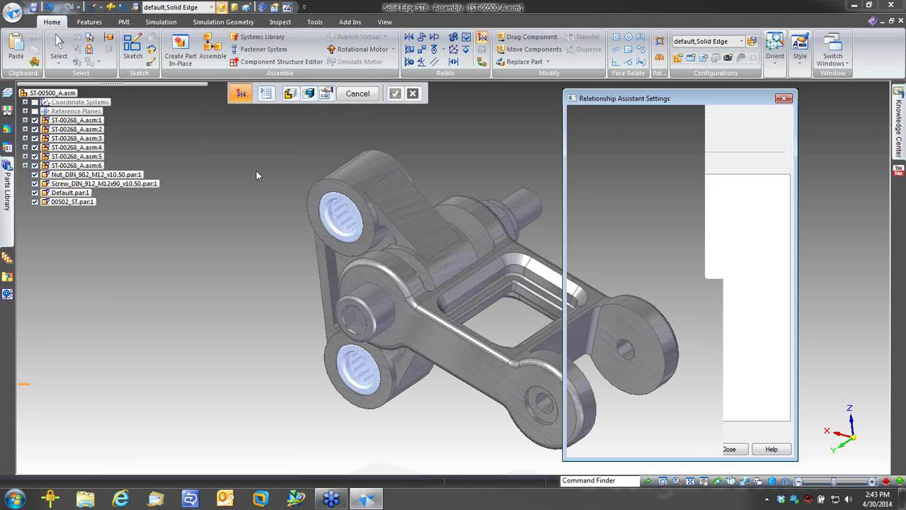
Step: Turn off Mate and Allow Offsets, process the axial and planar alignments between the subassemblies and 00502_ST, and accept them
drag(603, 101, 562, 96)
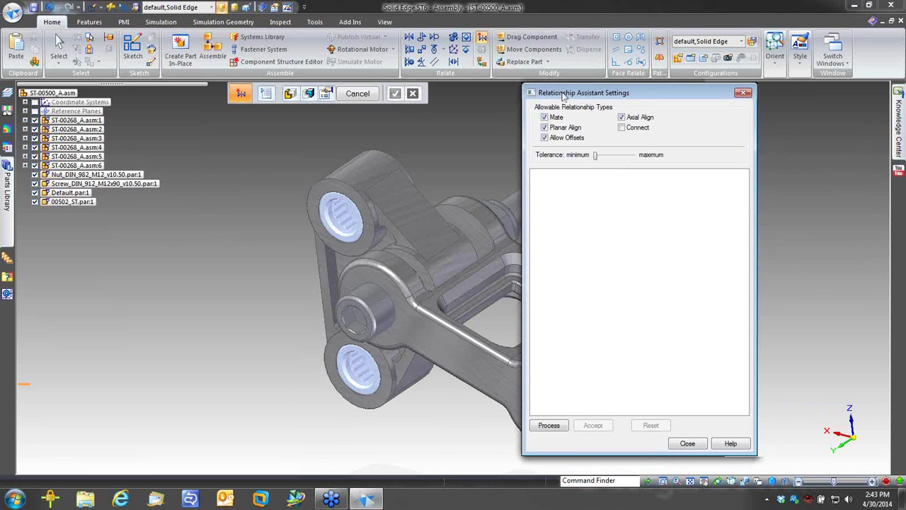
click(566, 118)
click(560, 139)
click(549, 425)
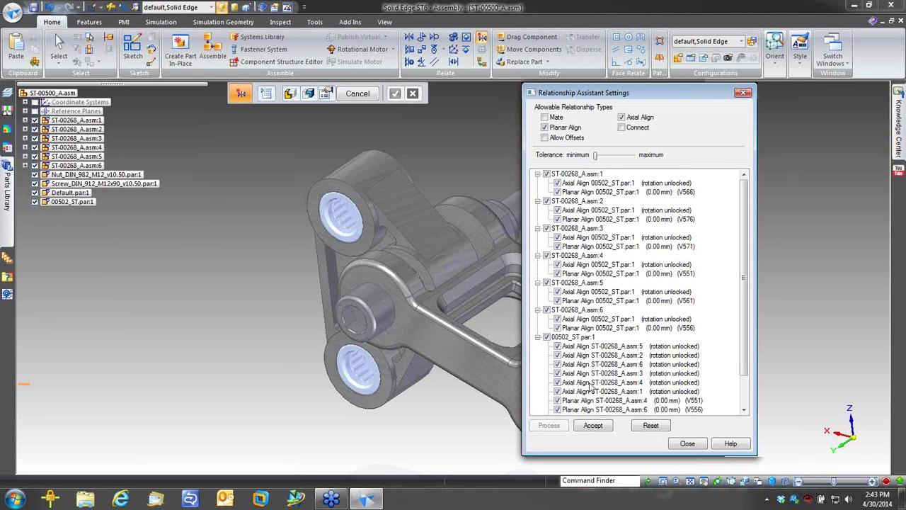
click(593, 426)
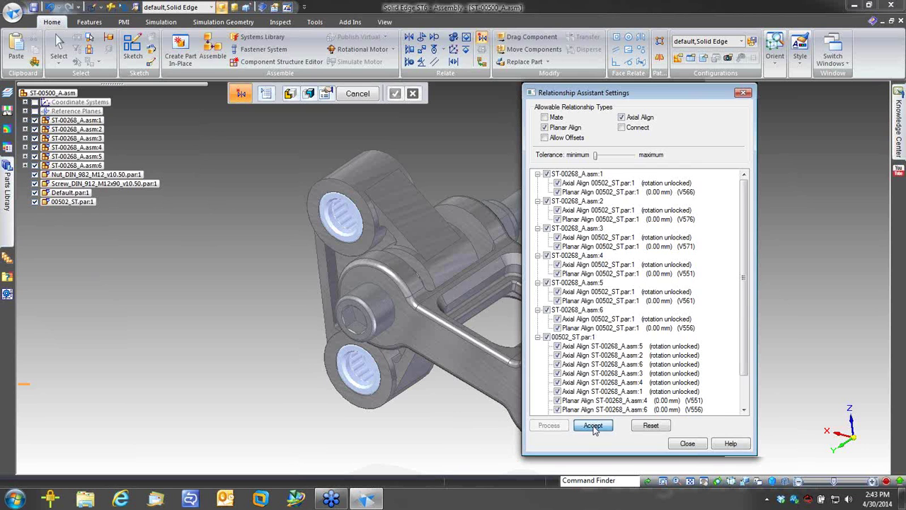
click(679, 444)
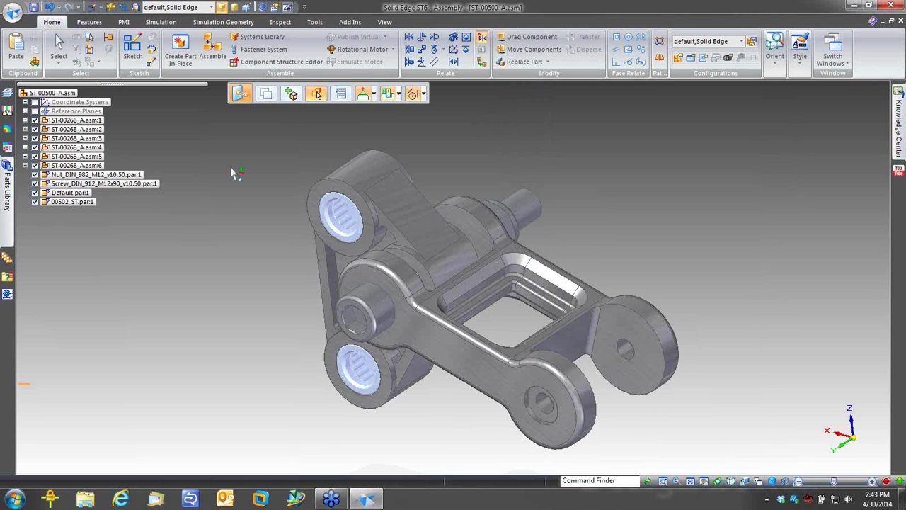
key(Escape)
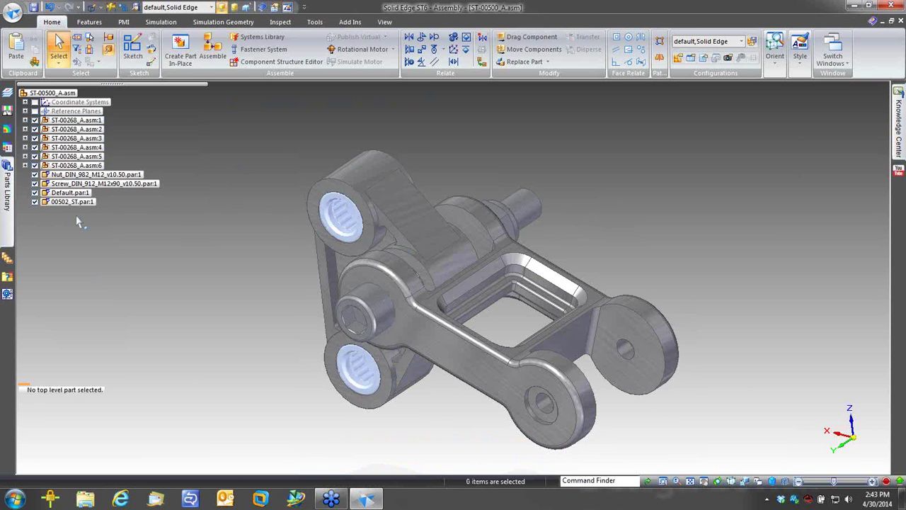
Step: Review the relationships of part 00502_ST and of the ST-00268_A.asm:3 subassembly
click(72, 203)
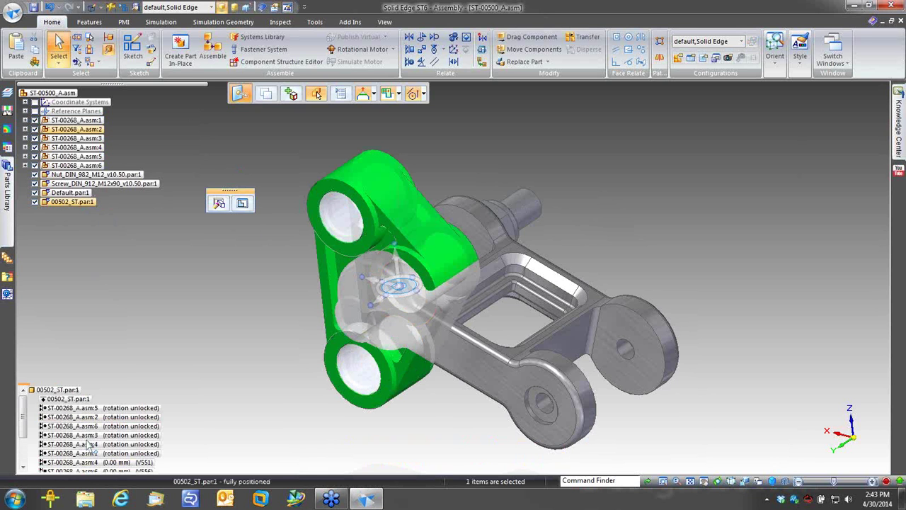
click(93, 307)
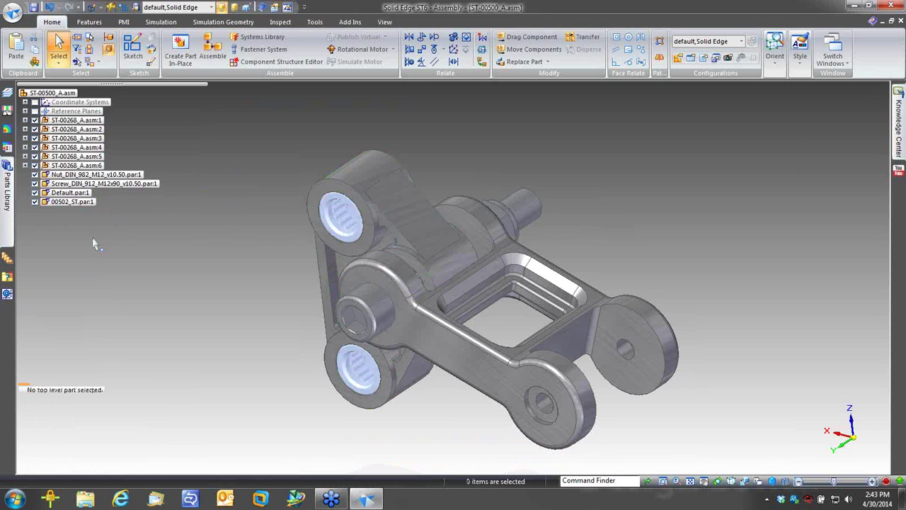
click(77, 138)
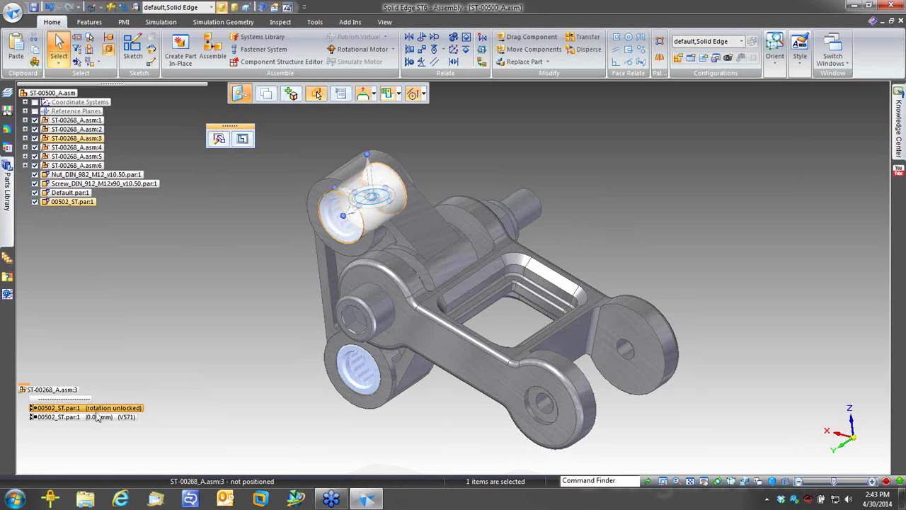
click(238, 346)
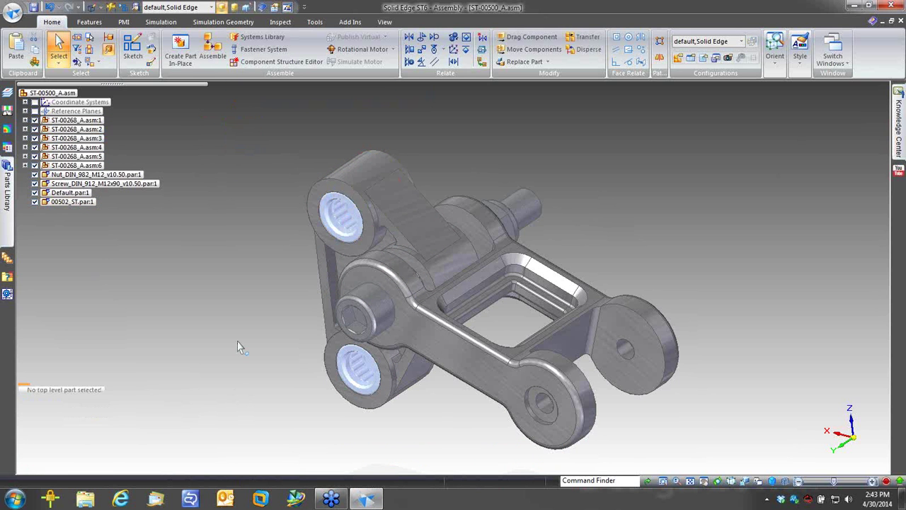
Step: Try moving the front face of 00502_ST's upper boss outward by about 9.6 mm and shifting the boss vertically by about 1.7 mm
click(316, 192)
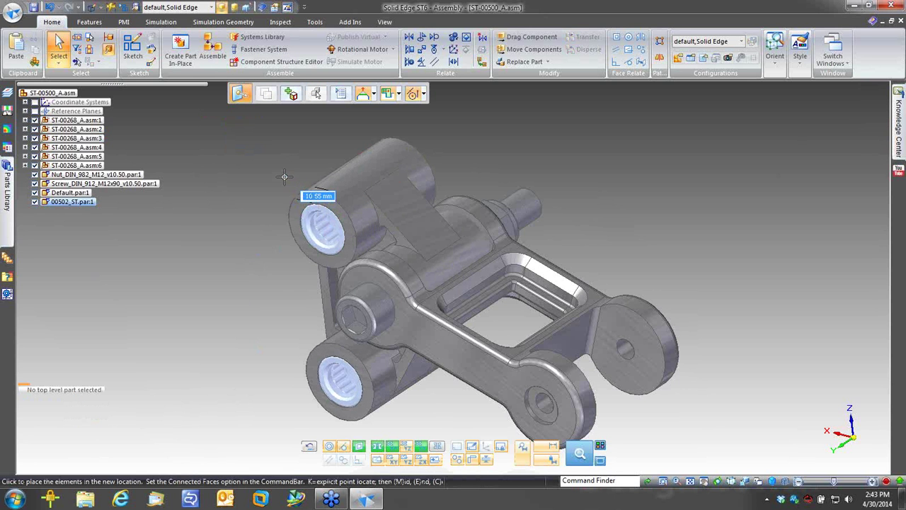
click(283, 169)
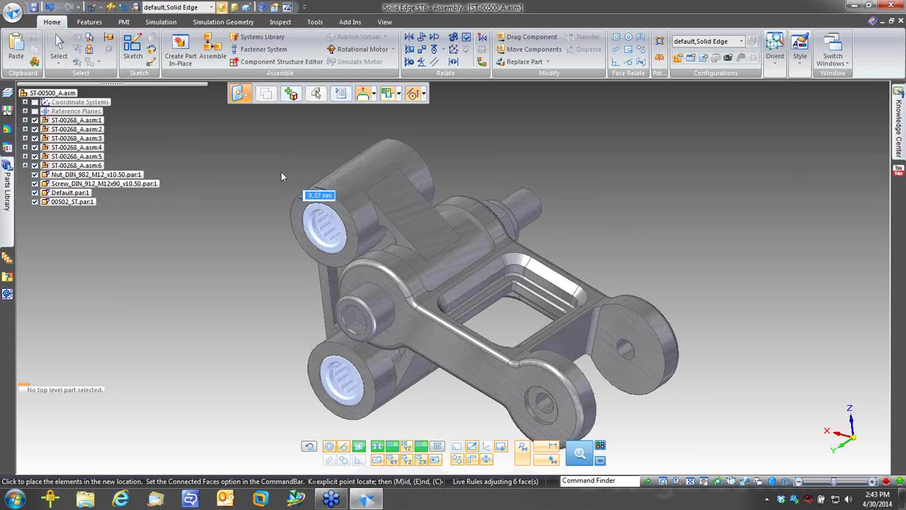
click(354, 166)
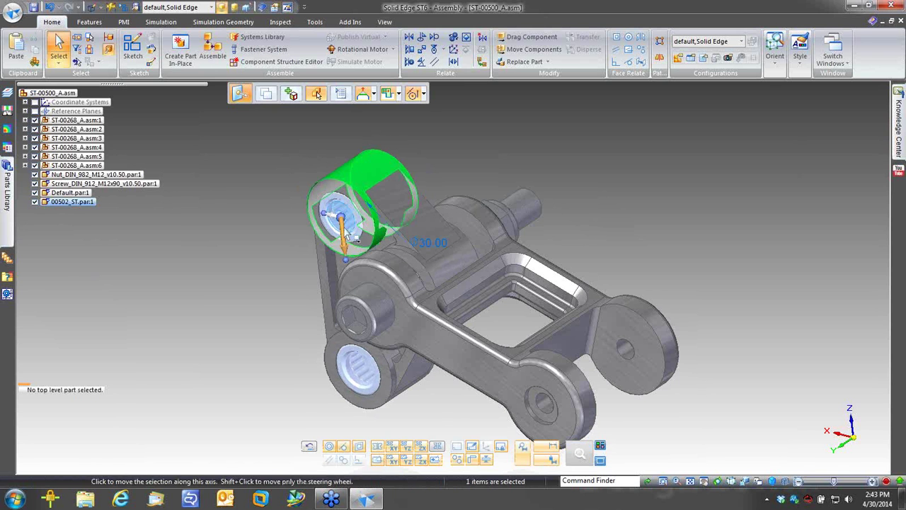
click(345, 237)
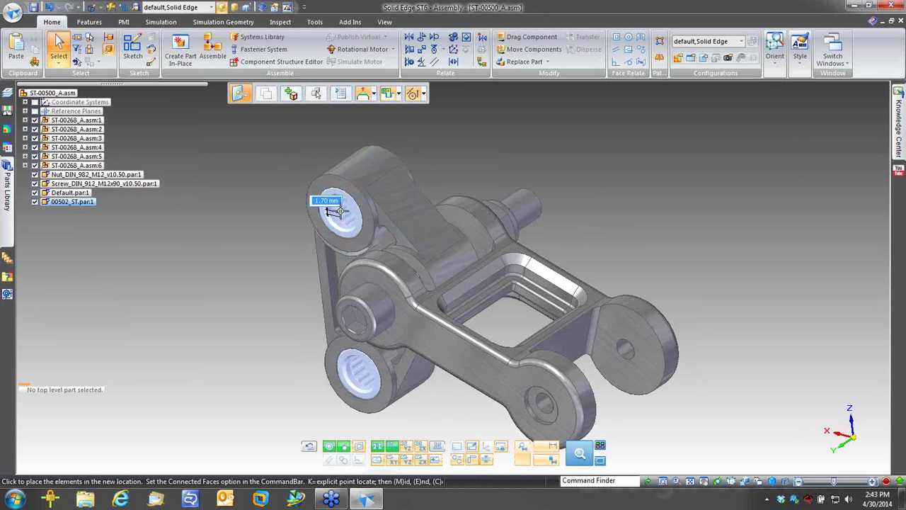
click(337, 207)
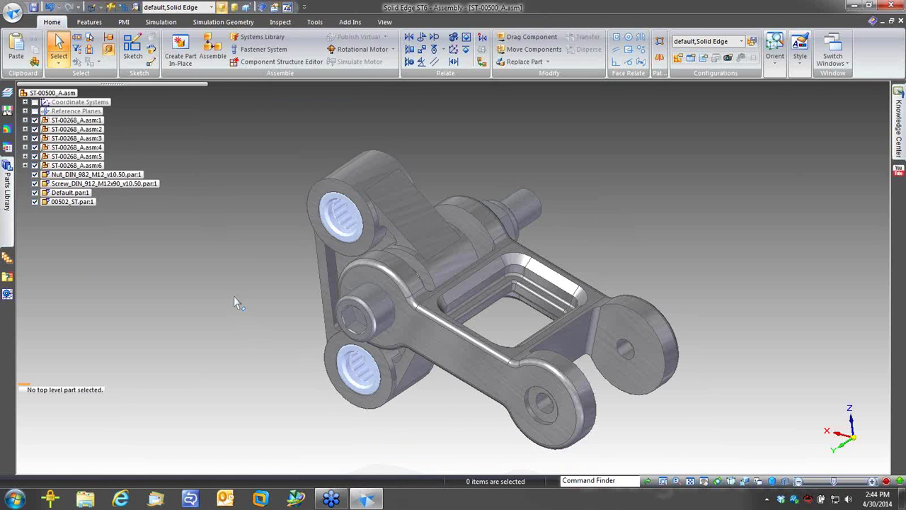
Step: Show only the DIN 982 M12 nut, the DIN 912 M12x90 screw and Default.par in the assembly
click(95, 175)
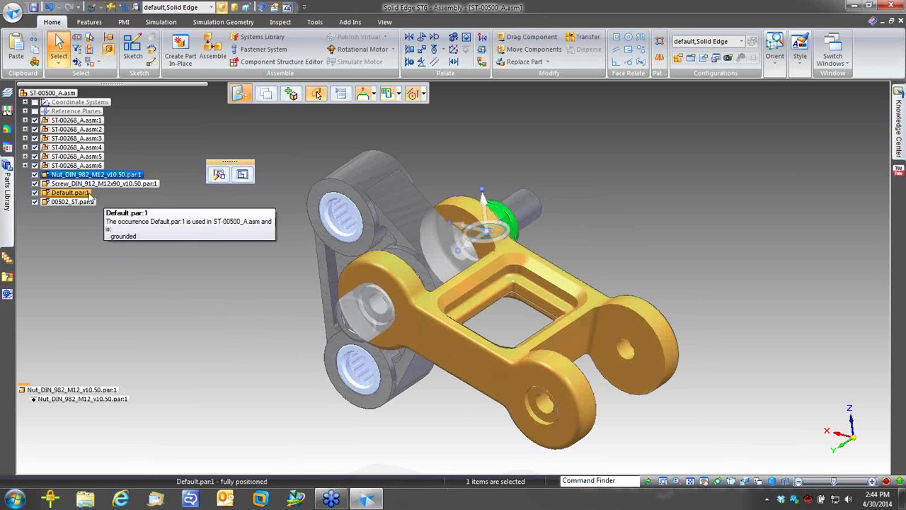
shift+click(89, 194)
right_click(145, 252)
click(197, 291)
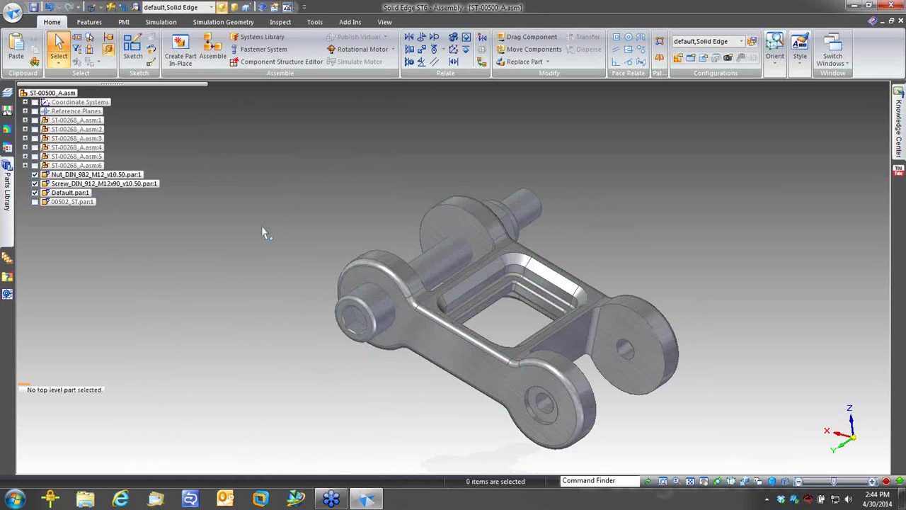
Step: Start the Relationship Assistant on the nut, screw and Default.par, checking the select set against itself
click(482, 38)
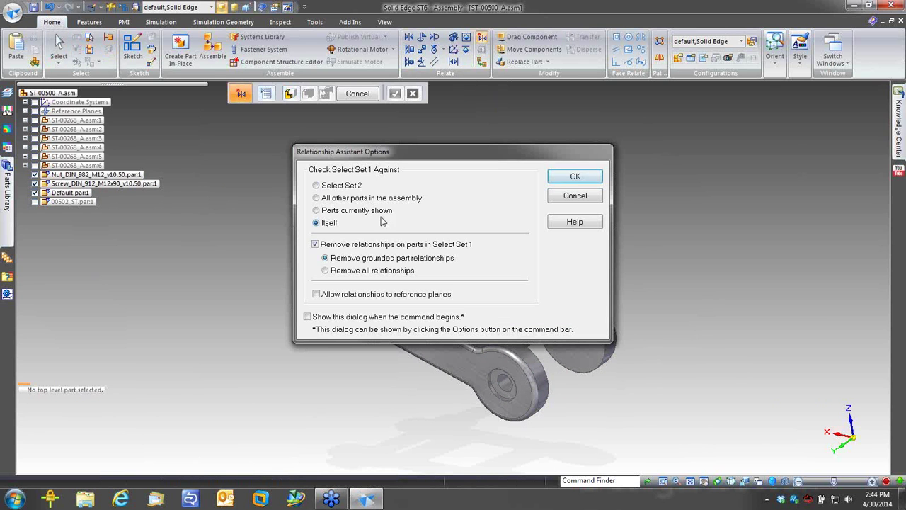
click(574, 177)
drag(293, 161, 673, 443)
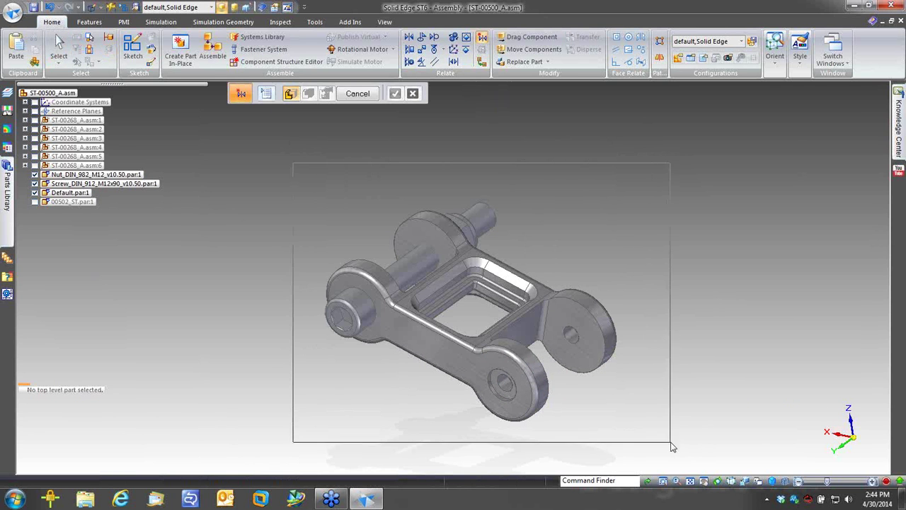
right_click(248, 203)
Step: Process and accept relationships among the three parts with Mate, Planar Align, Axial Align and Allow Offsets enabled
click(545, 138)
click(566, 128)
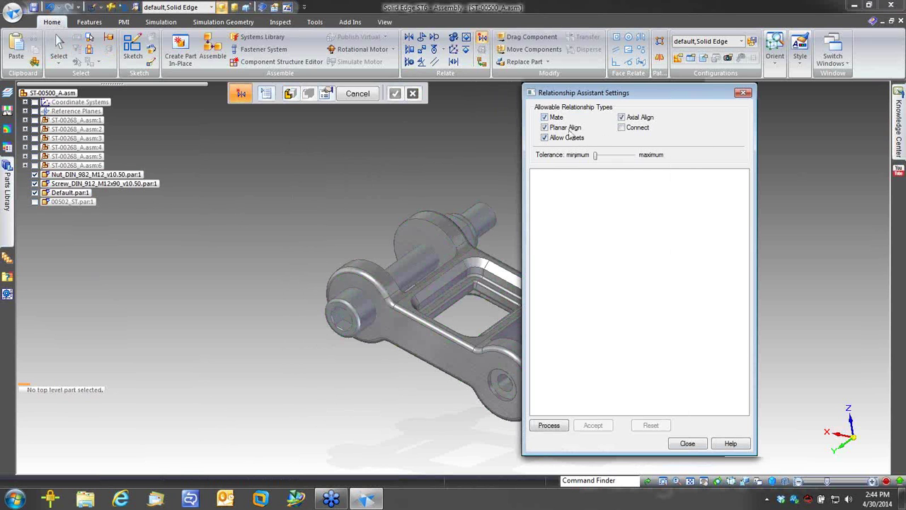
click(545, 117)
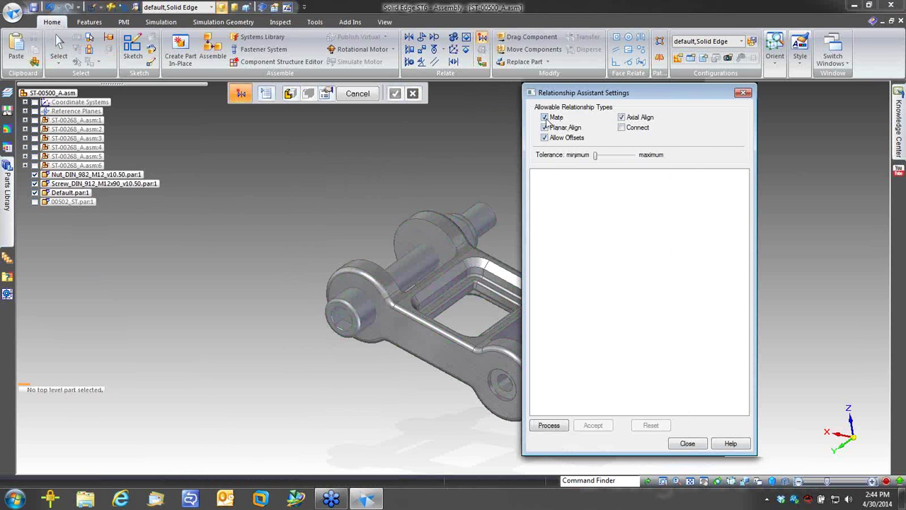
click(557, 426)
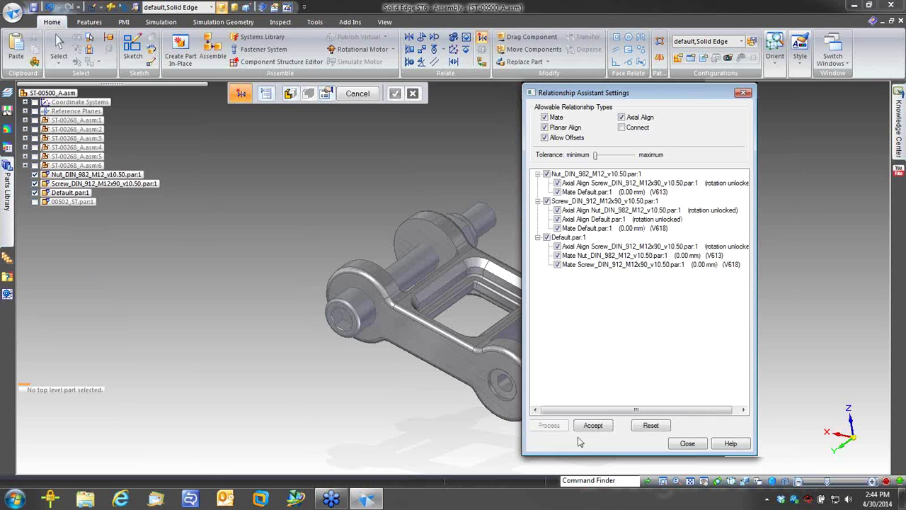
click(598, 428)
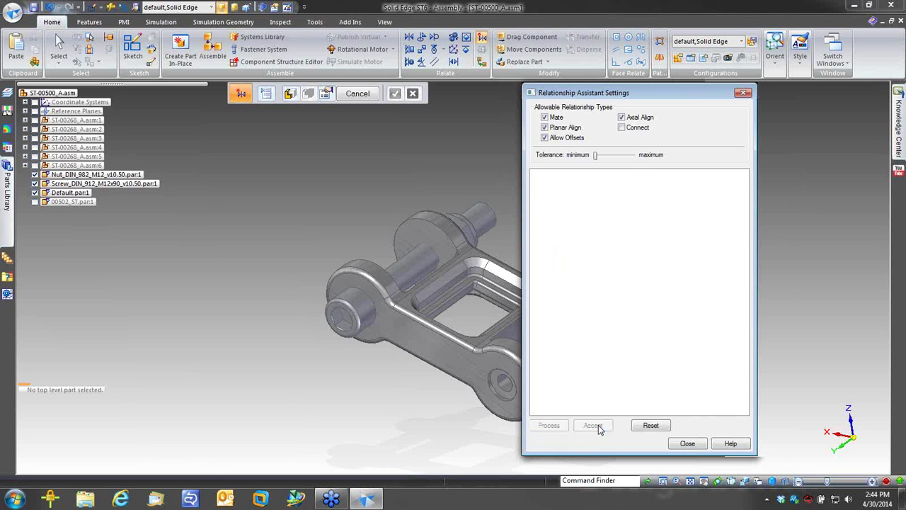
click(685, 445)
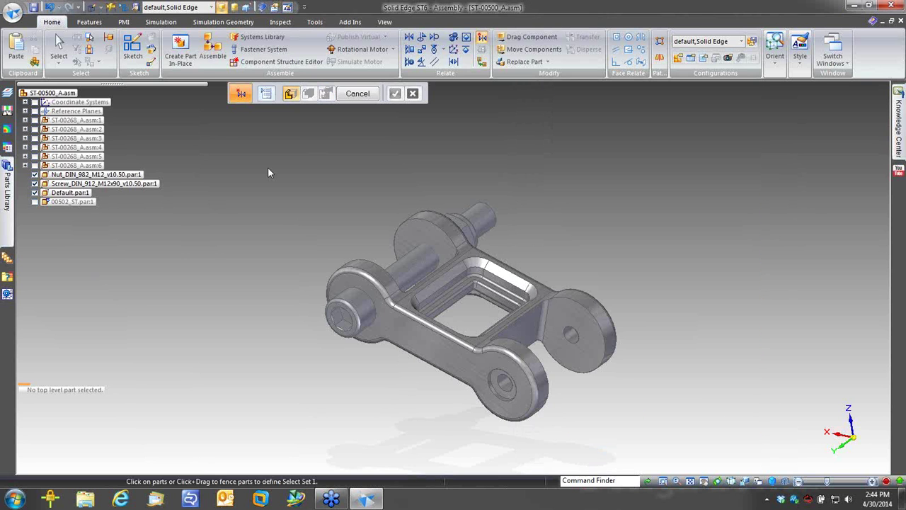
Step: Show all components of the ST-00500_A assembly again
click(56, 93)
right_click(67, 94)
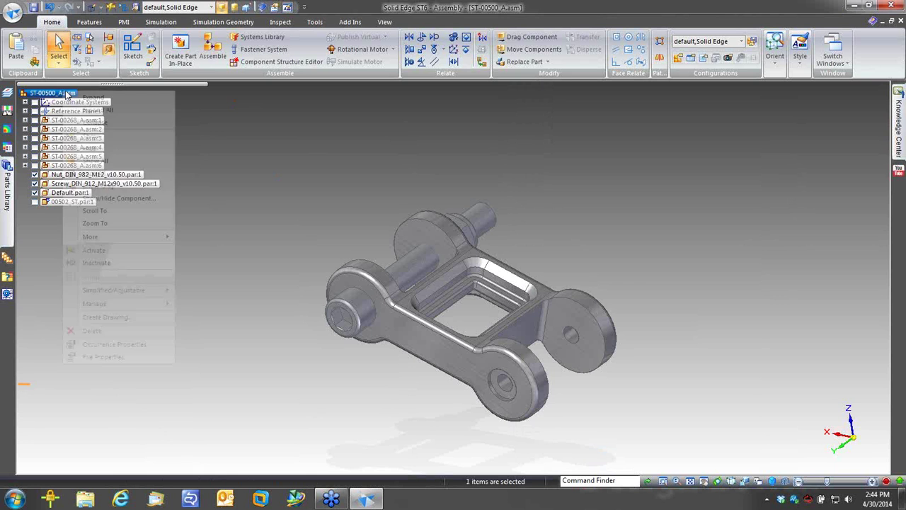
mouse_move(106, 164)
click(139, 182)
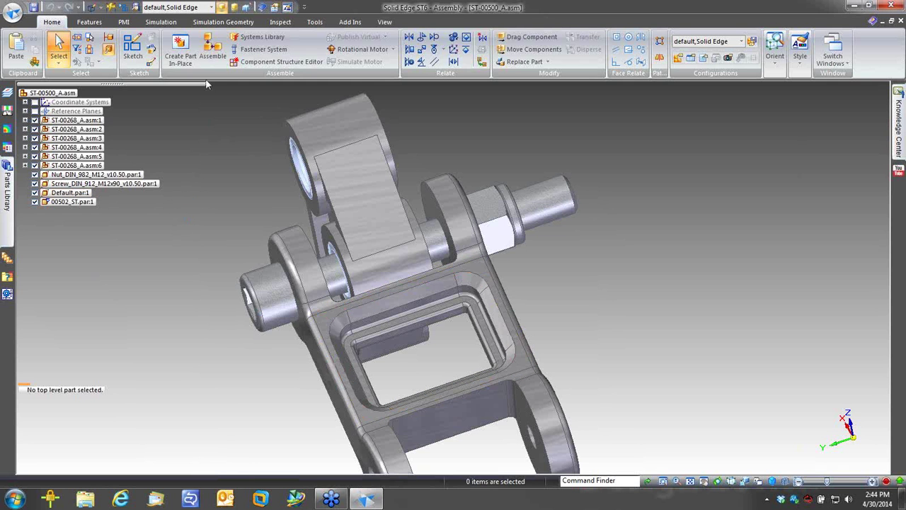
Step: Axially align the middle cylindrical boss of 00502_ST with the rounded upper lug of Default.par
click(212, 48)
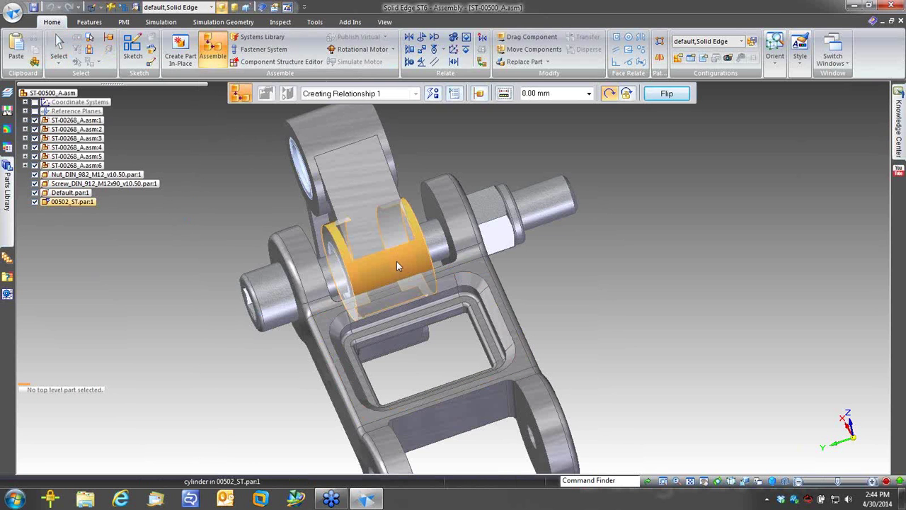
click(397, 264)
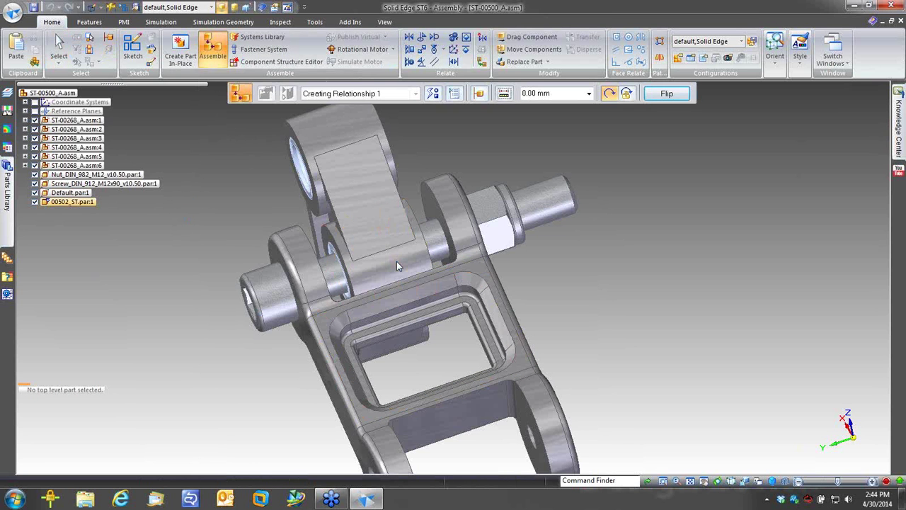
click(444, 192)
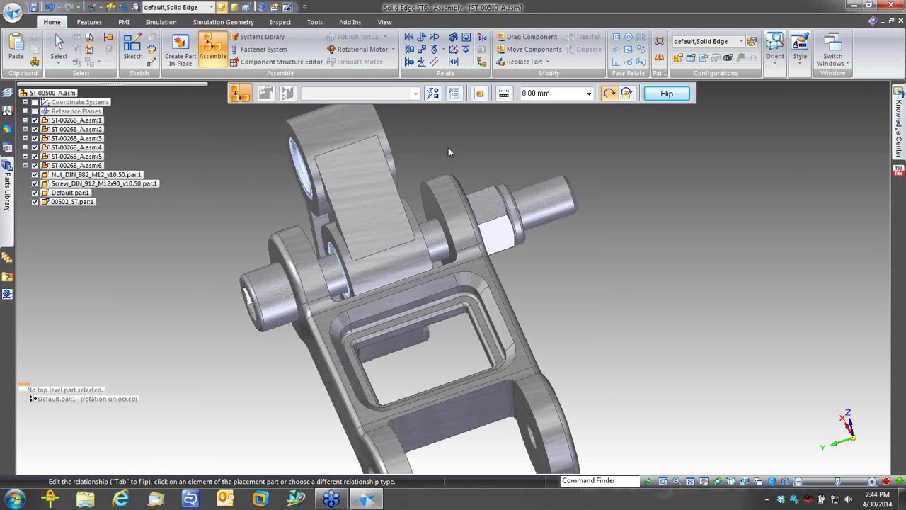
Step: Center the middle boss of 00502_ST between the inner lug faces of Default.par with a Center-Plane relationship set to Double
middle_drag(444, 149, 302, 280)
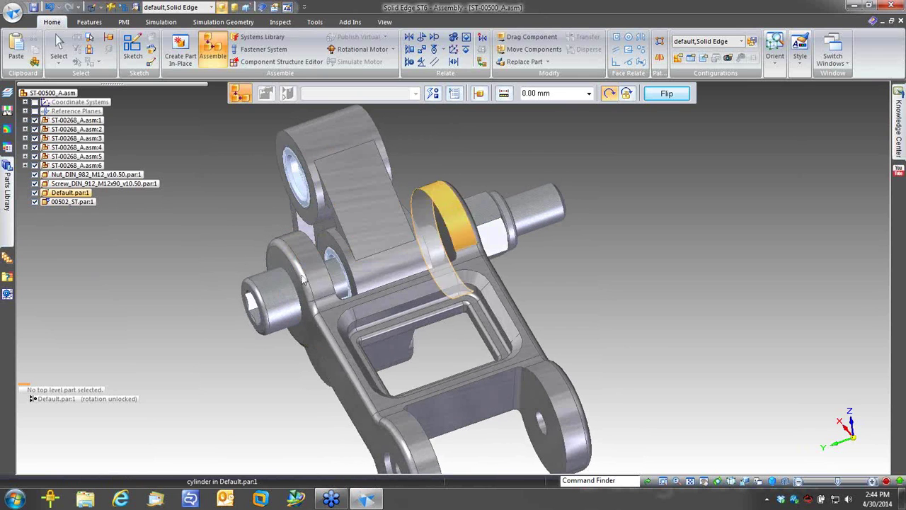
click(434, 96)
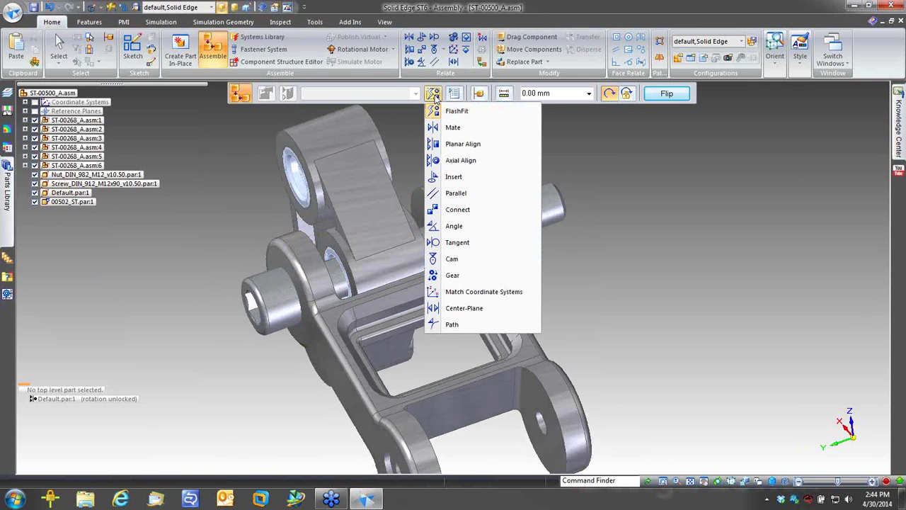
click(472, 309)
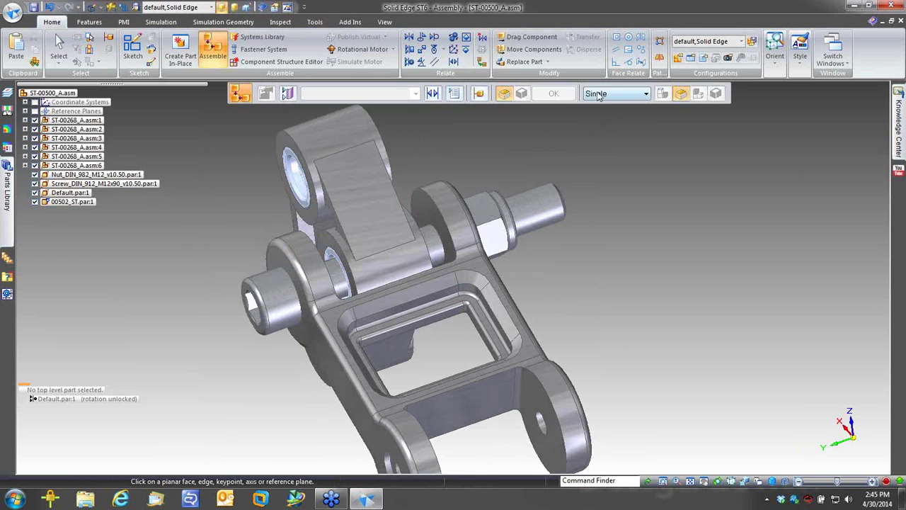
click(598, 94)
click(598, 113)
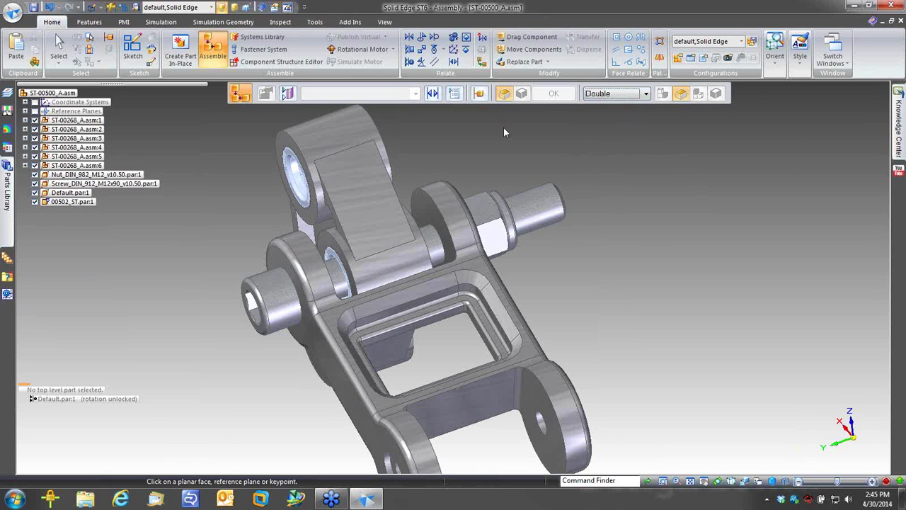
click(420, 201)
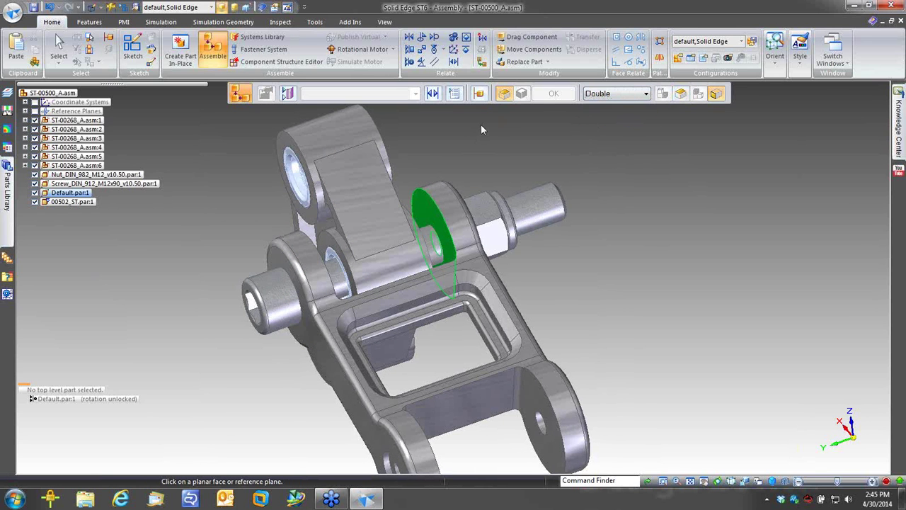
middle_drag(481, 125, 349, 238)
click(348, 238)
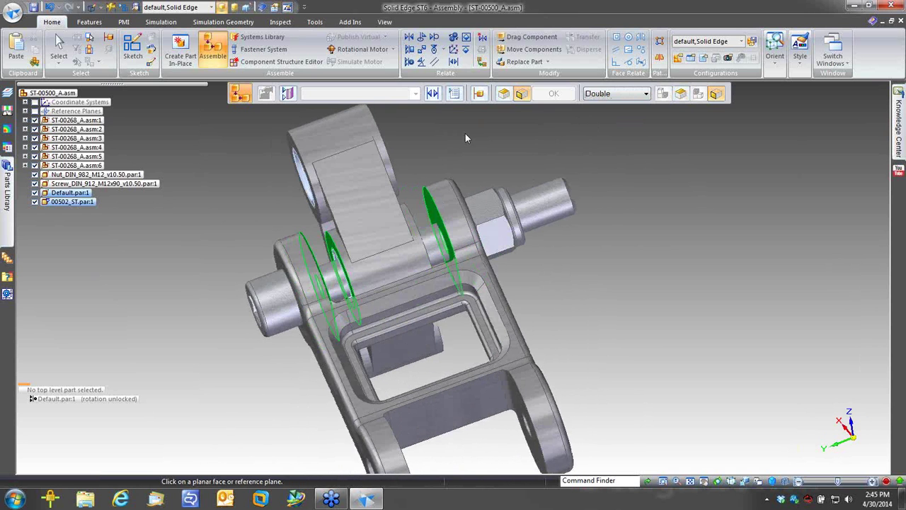
middle_drag(465, 133, 433, 225)
click(434, 225)
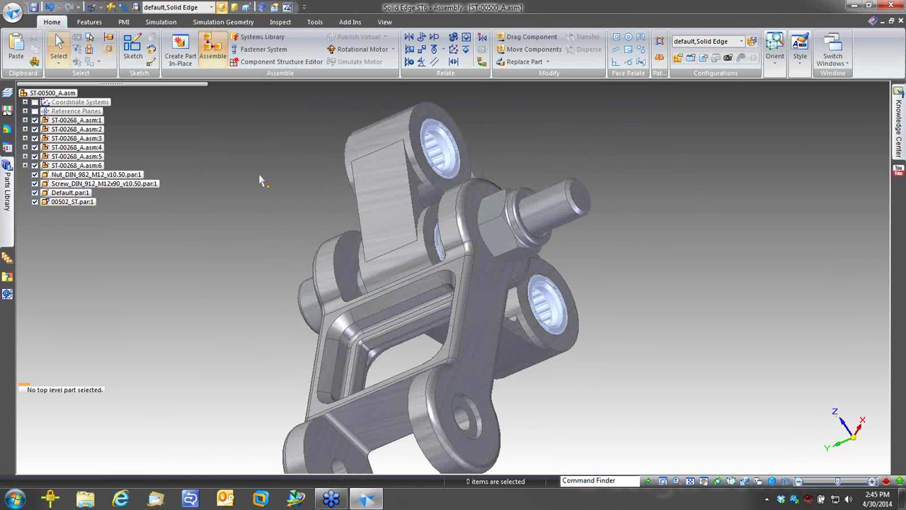
middle_drag(259, 175, 465, 336)
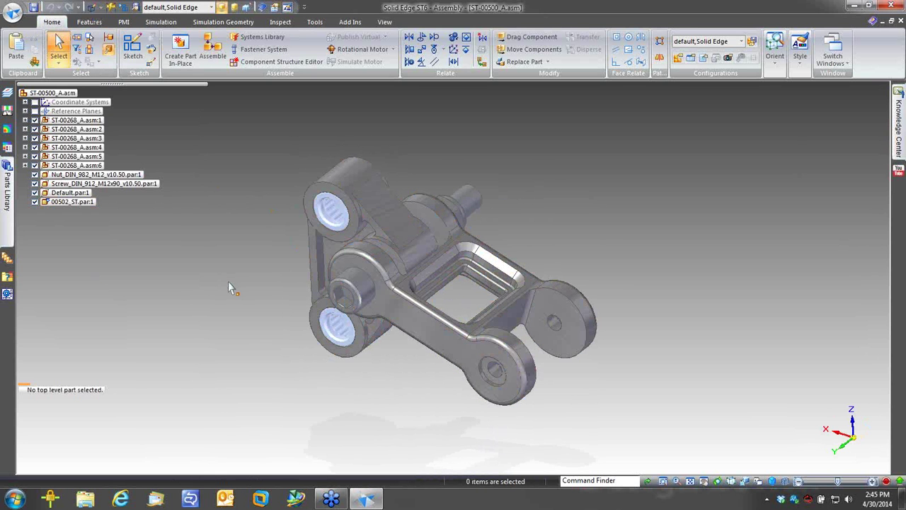
scroll(228, 281, up, 2)
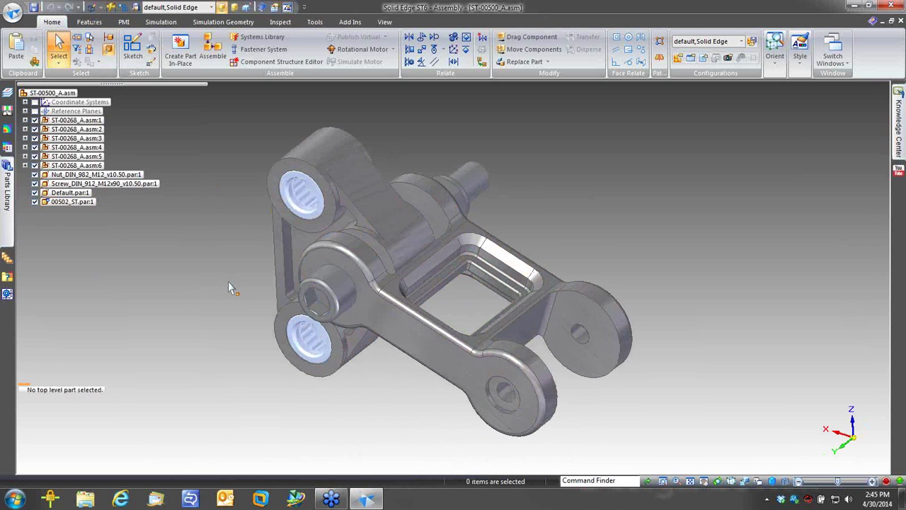
scroll(227, 281, up, 1)
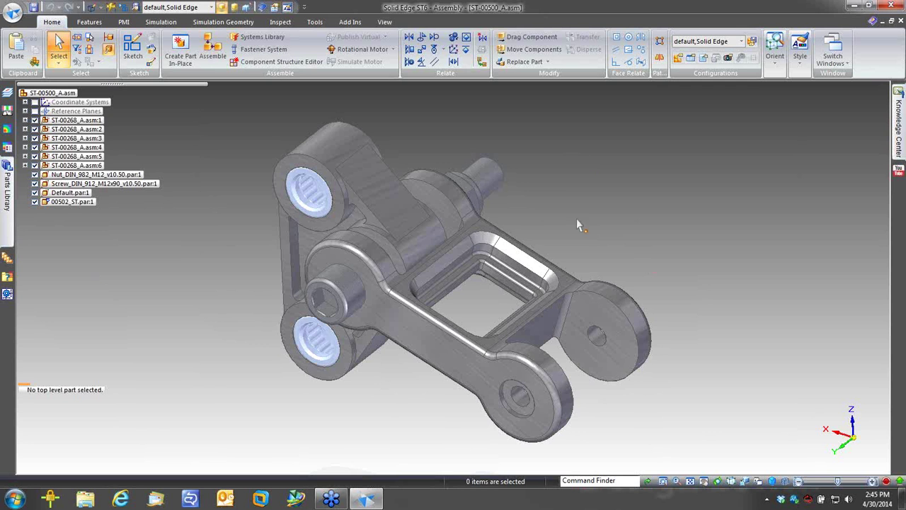
mouse_move(563, 189)
middle_down()
mouse_move(572, 177)
mouse_move(230, 189)
middle_up()
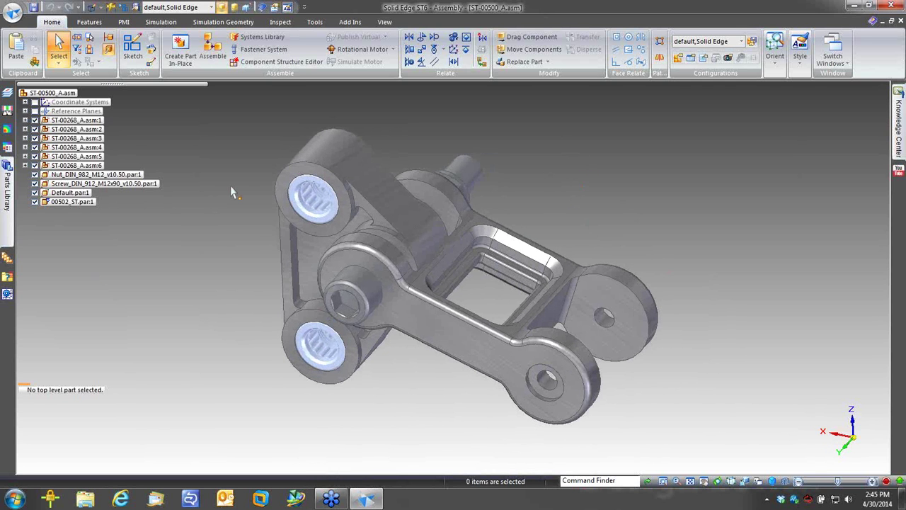
Step: Open the AutoCAD drawing 00502_A (*.dwg) from the _Assembly ST folder
click(13, 12)
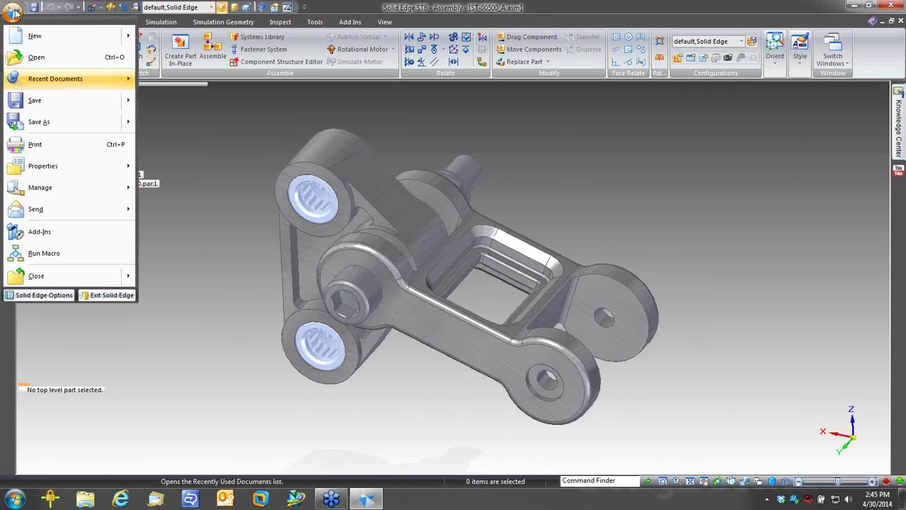
click(38, 60)
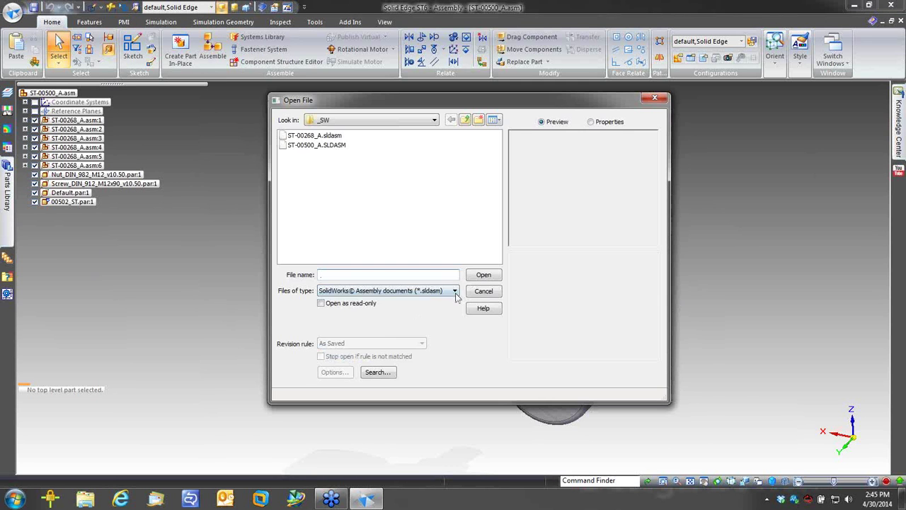
click(455, 290)
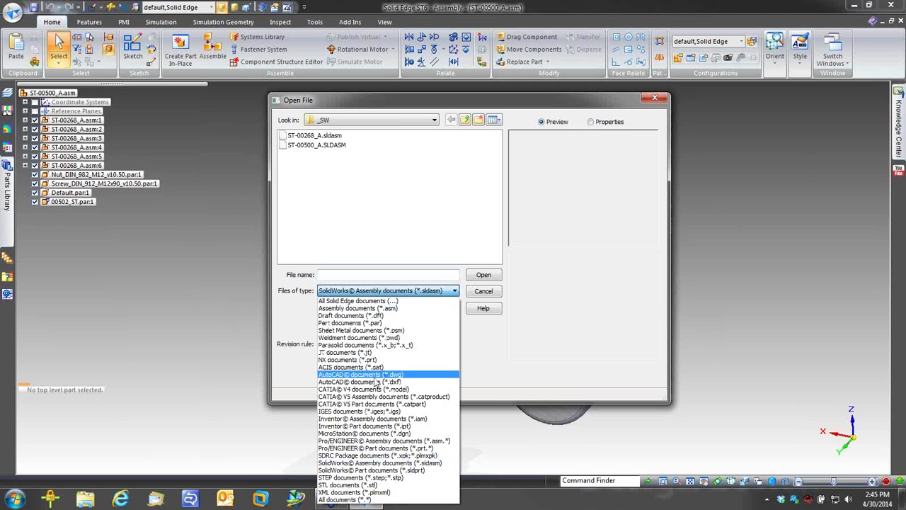
click(386, 375)
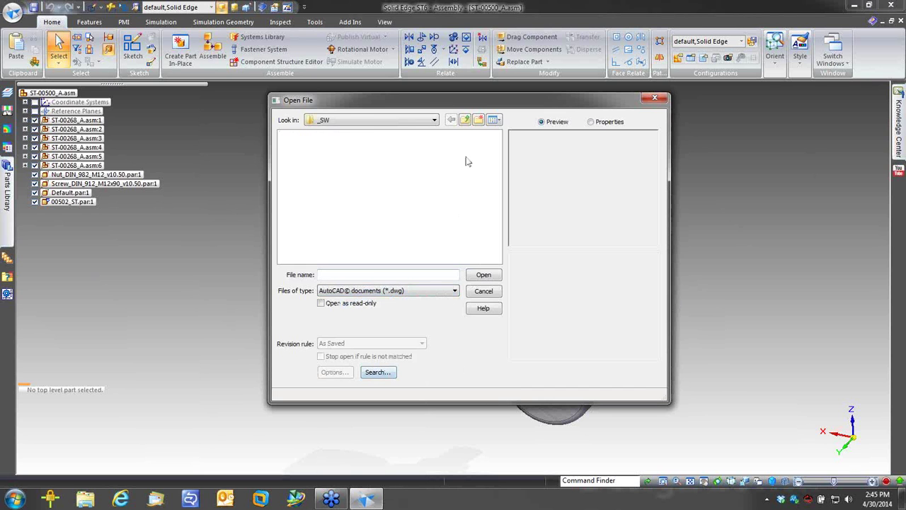
click(466, 118)
click(300, 173)
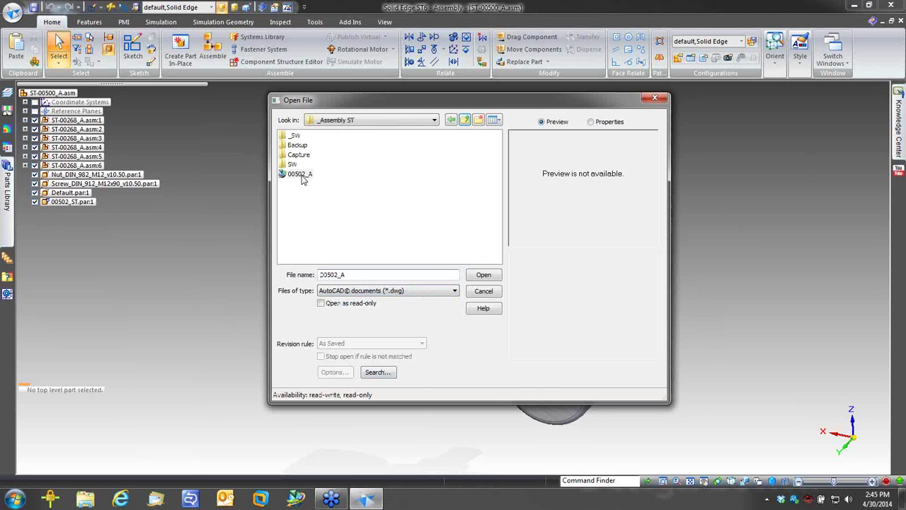
click(483, 275)
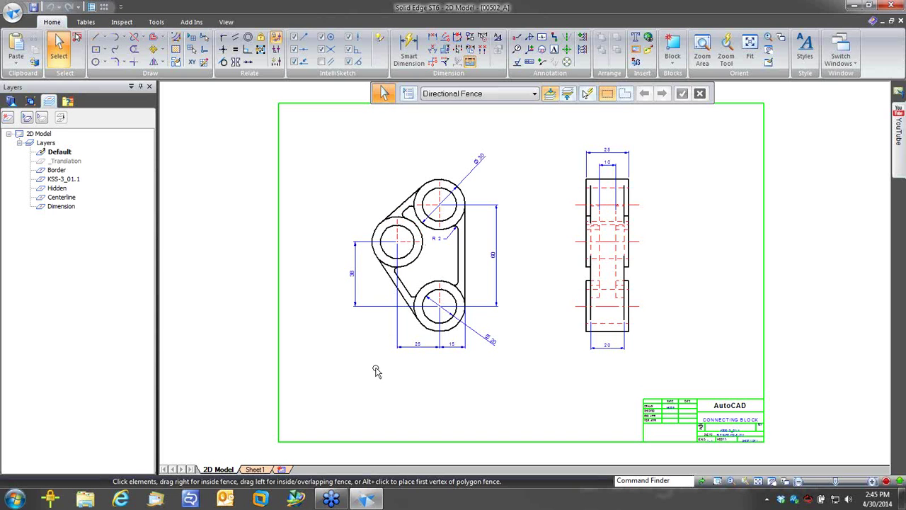
Step: Start Create 3D on the drawing and choose the existing part 00502_ST in the _SW folder as the target file
right_click(327, 359)
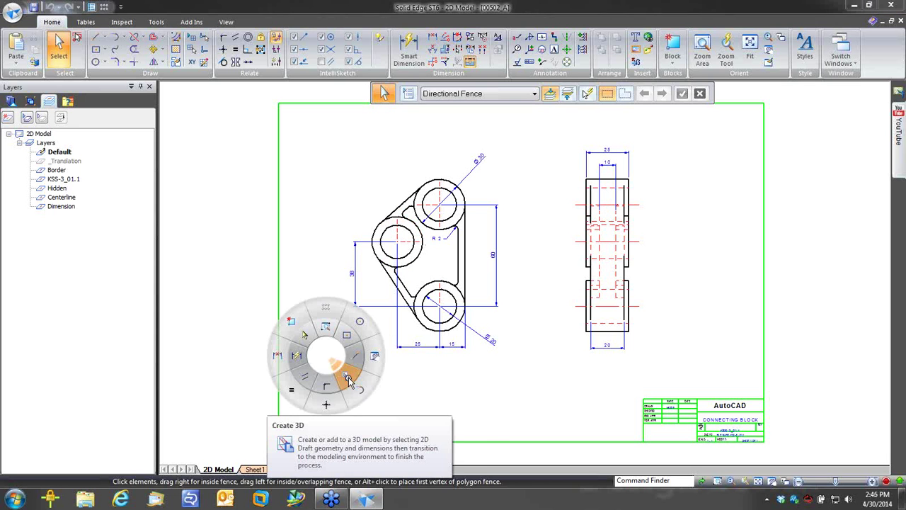
click(348, 380)
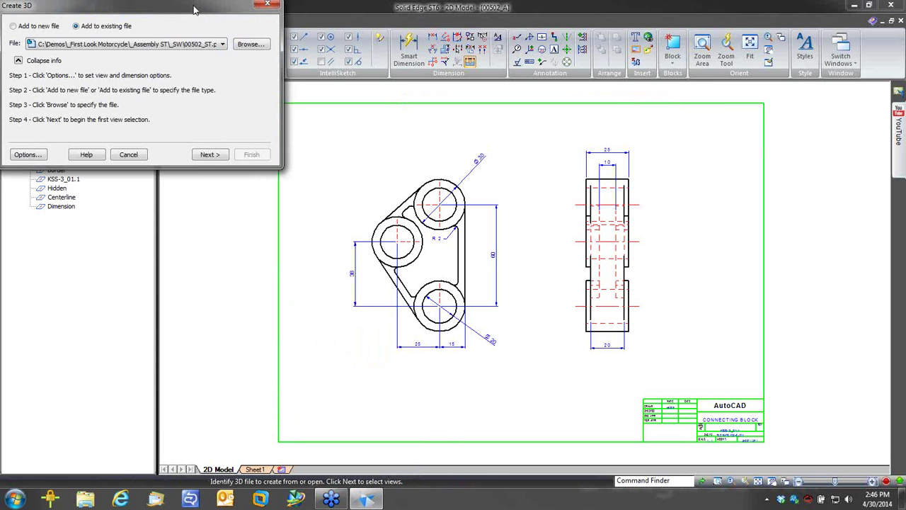
drag(196, 9, 209, 12)
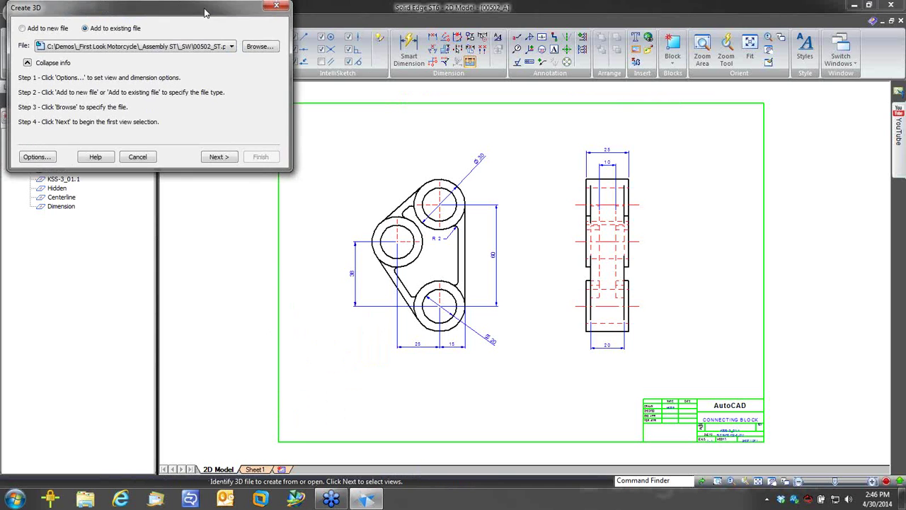
click(262, 48)
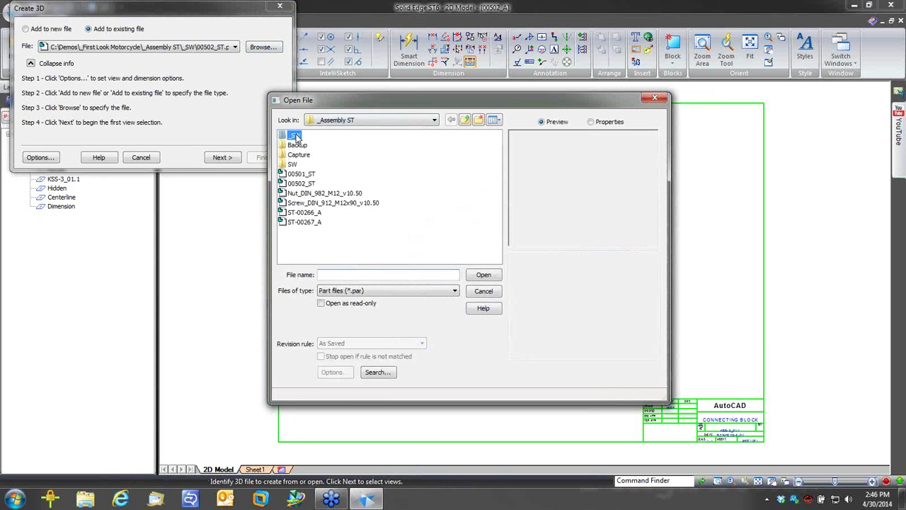
double_click(297, 138)
click(297, 136)
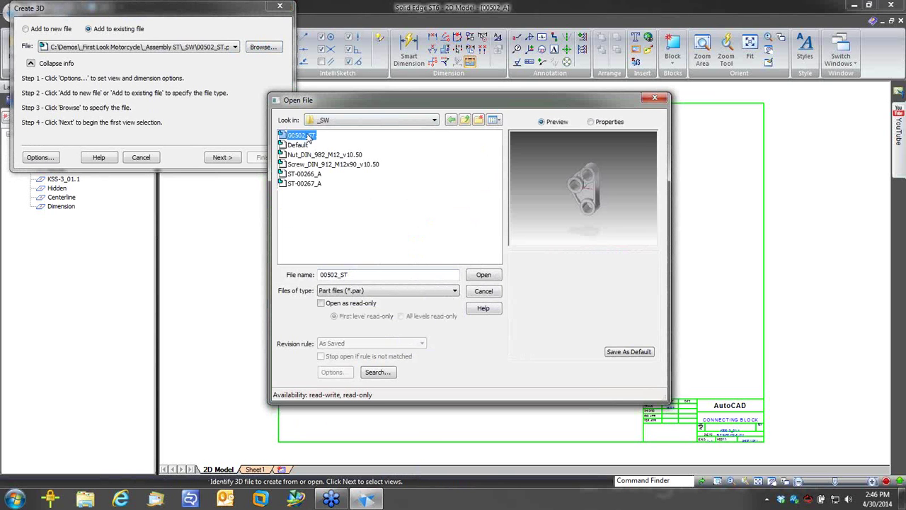
click(481, 277)
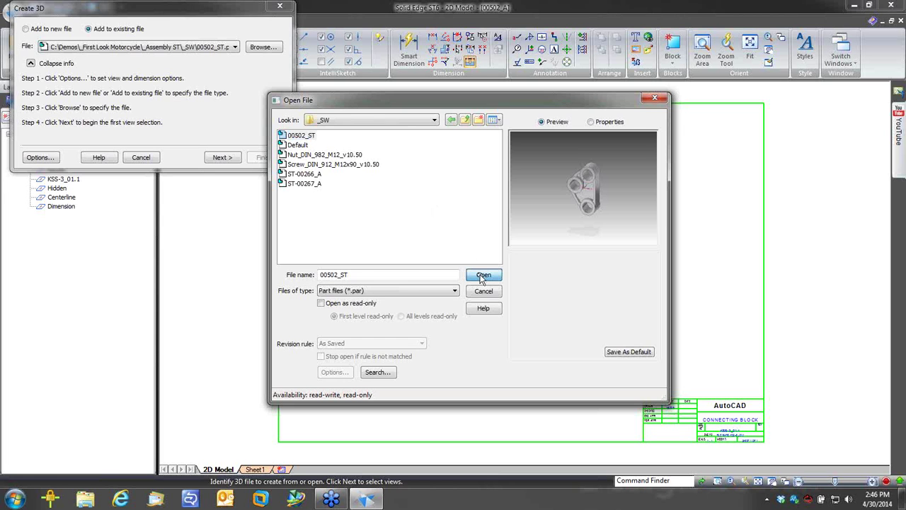
Step: Define the three-ring view with its dimensions as the primary Front View at scale 1.00
click(222, 157)
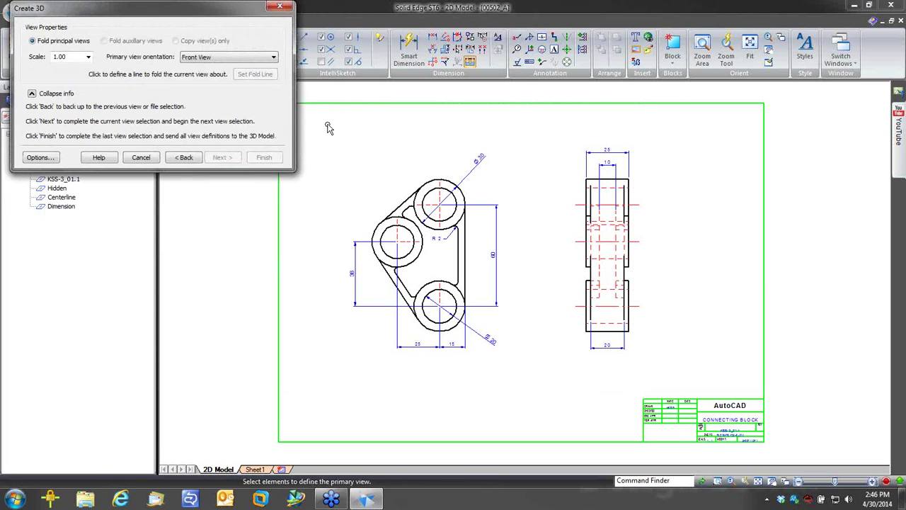
drag(543, 395, 553, 404)
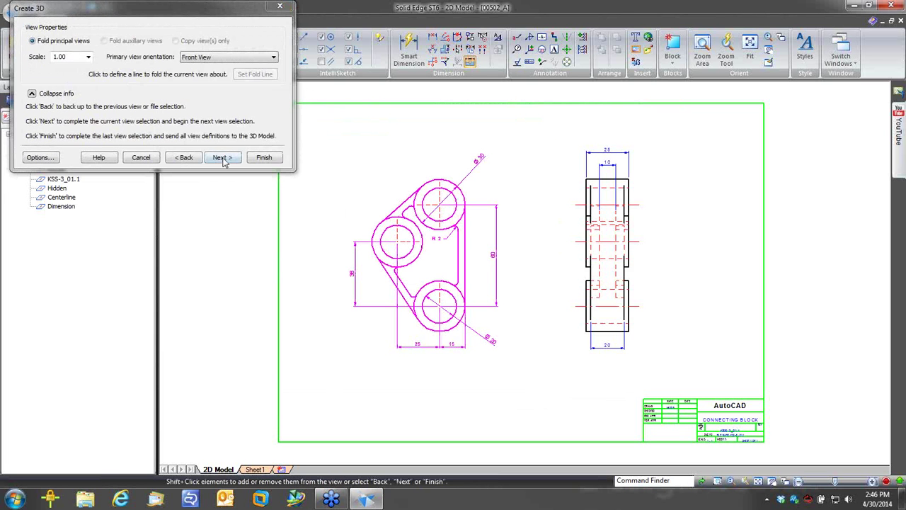
click(222, 157)
Step: Add the side view with a vertical fold line through its centre and send the views to the 3D model
drag(540, 121, 685, 381)
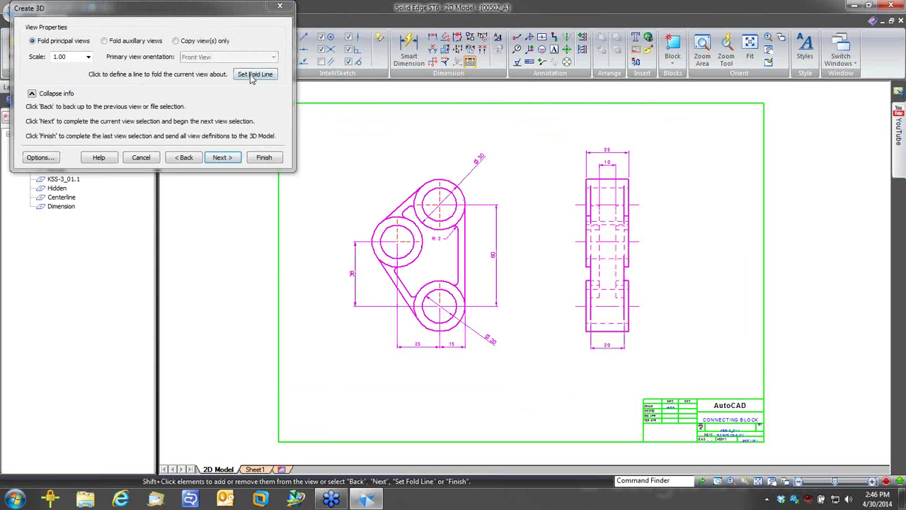
click(254, 74)
click(607, 180)
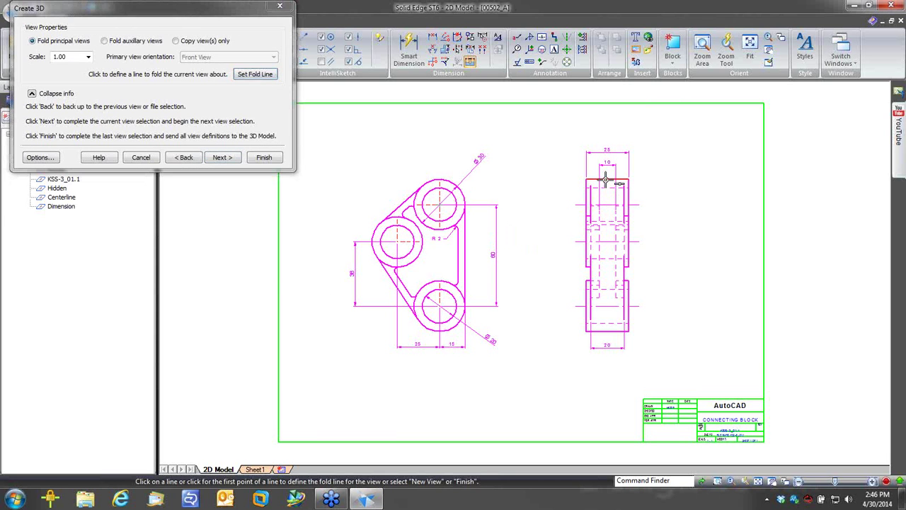
click(607, 331)
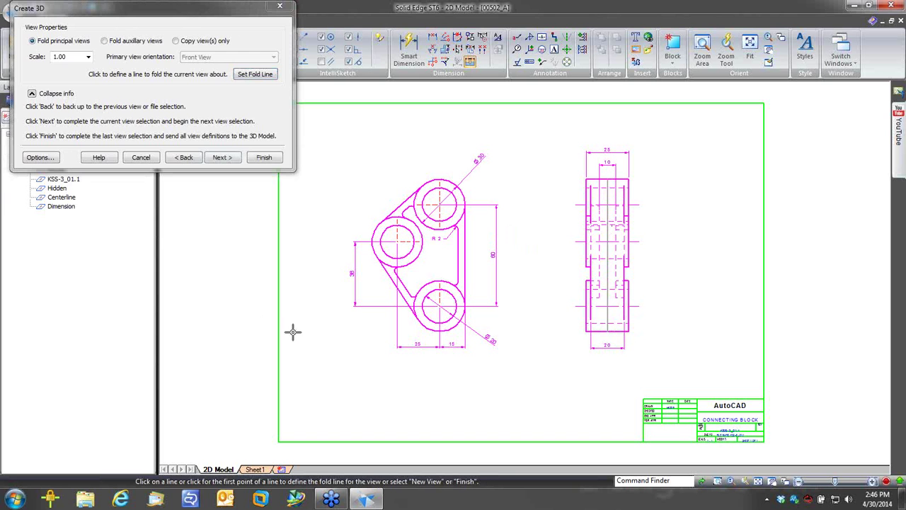
click(264, 158)
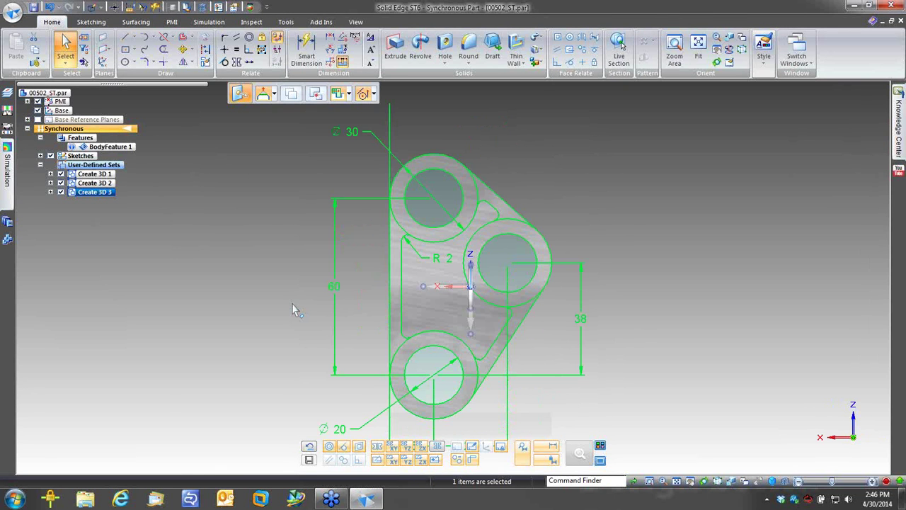
Step: Attach the PMI dimensions of the Create 3D 3 set to the geometry of 00502_ST, shown in an isometric view
key(ctrl+r)
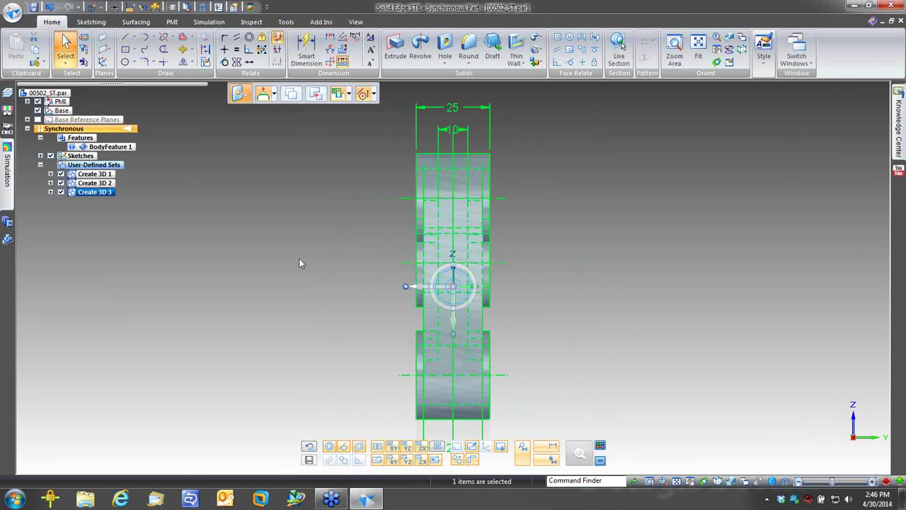
key(Escape)
key(ctrl+i)
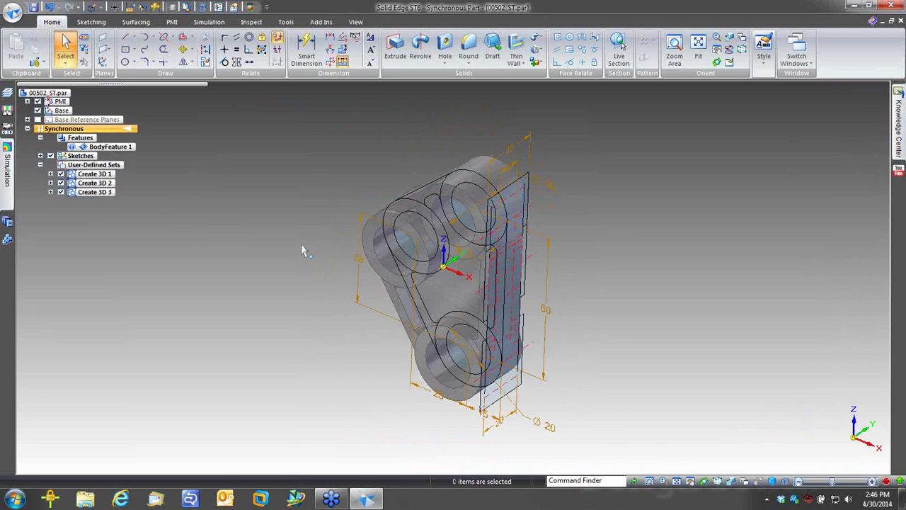
click(96, 192)
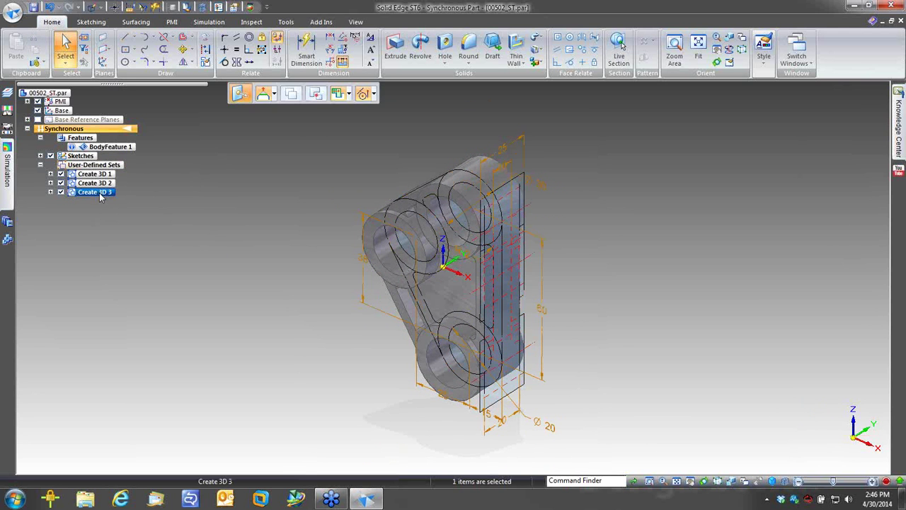
right_click(99, 193)
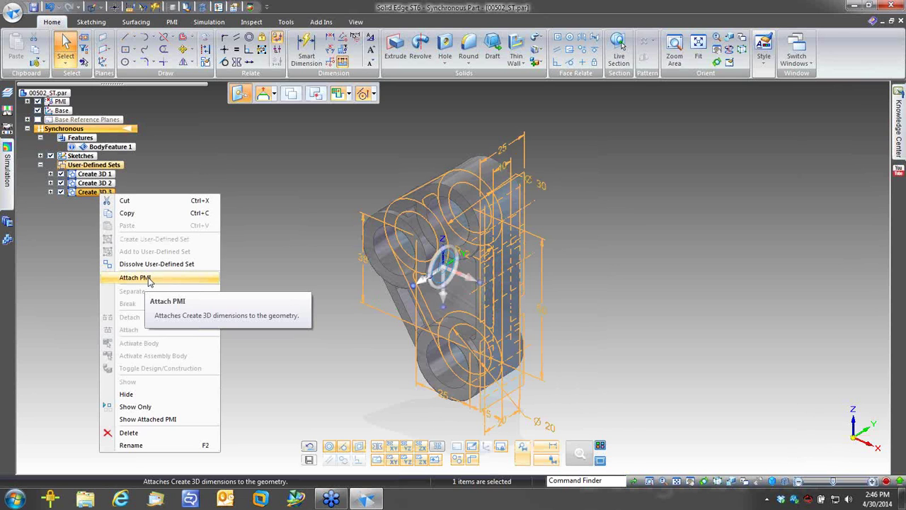
click(138, 278)
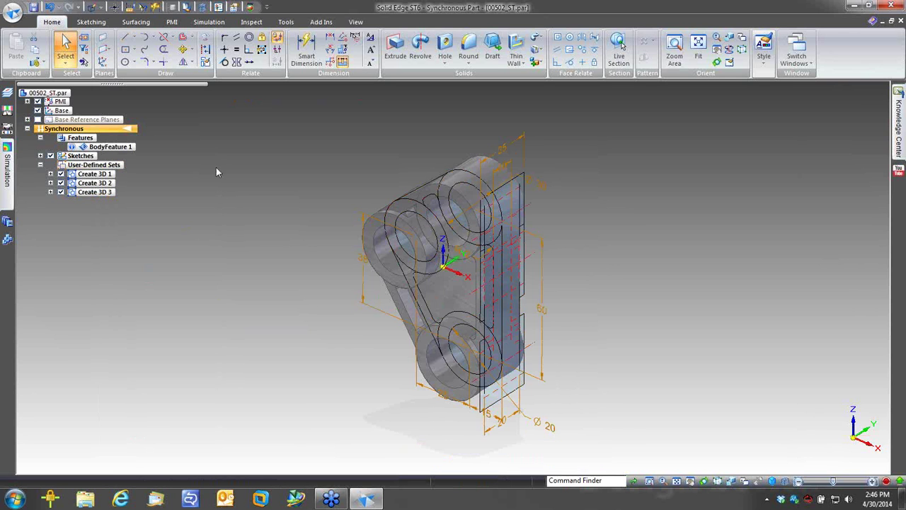
click(227, 212)
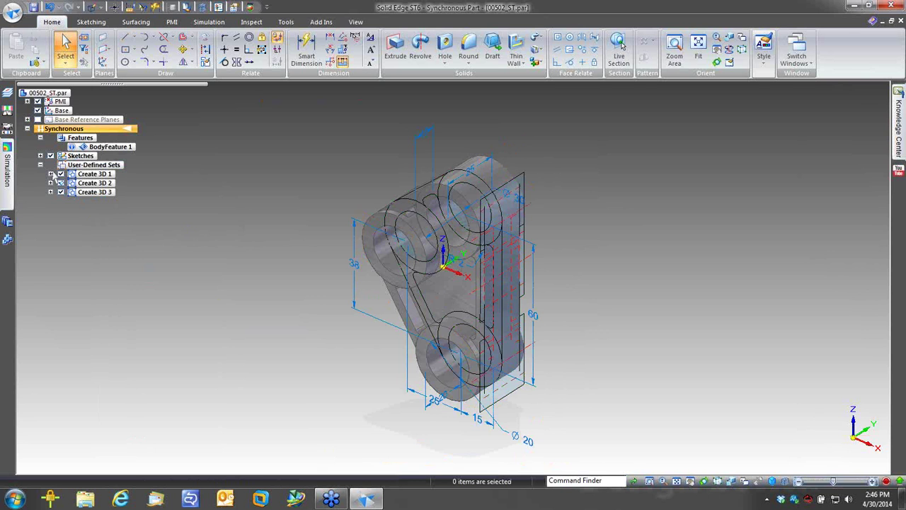
Step: Delete the Front and Right sketches from the synchronous part, keeping the PMI dimensions and user-defined sets
click(41, 155)
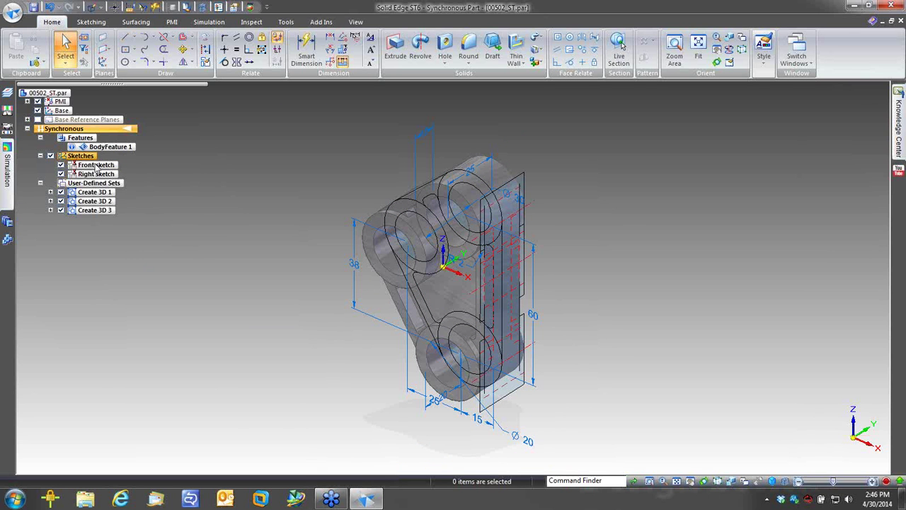
click(97, 167)
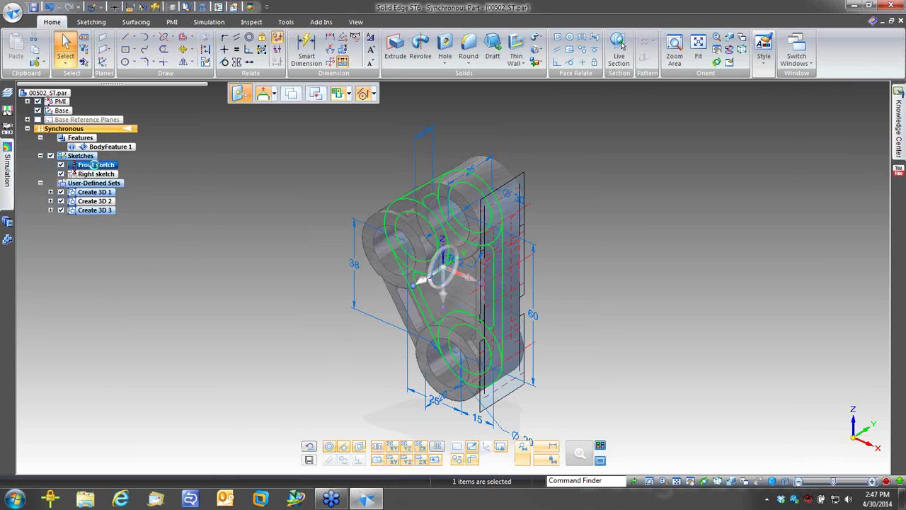
key(Escape)
click(99, 167)
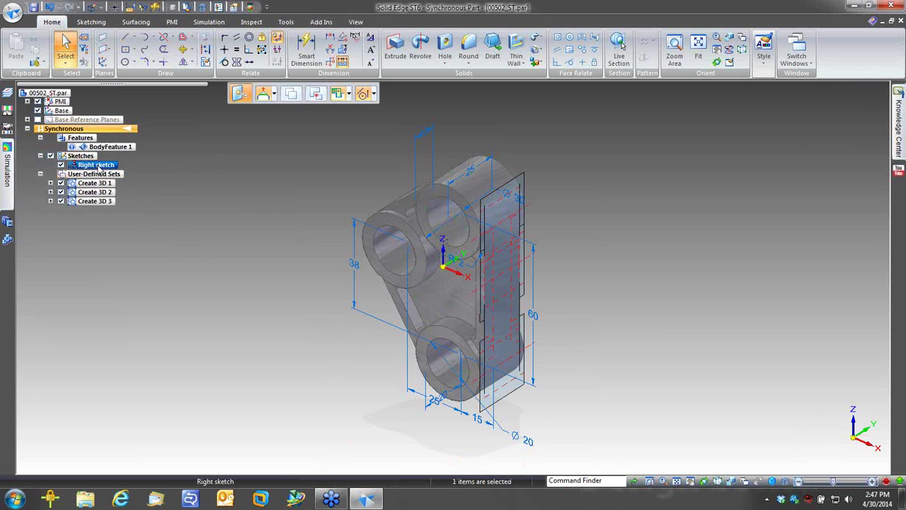
key(Delete)
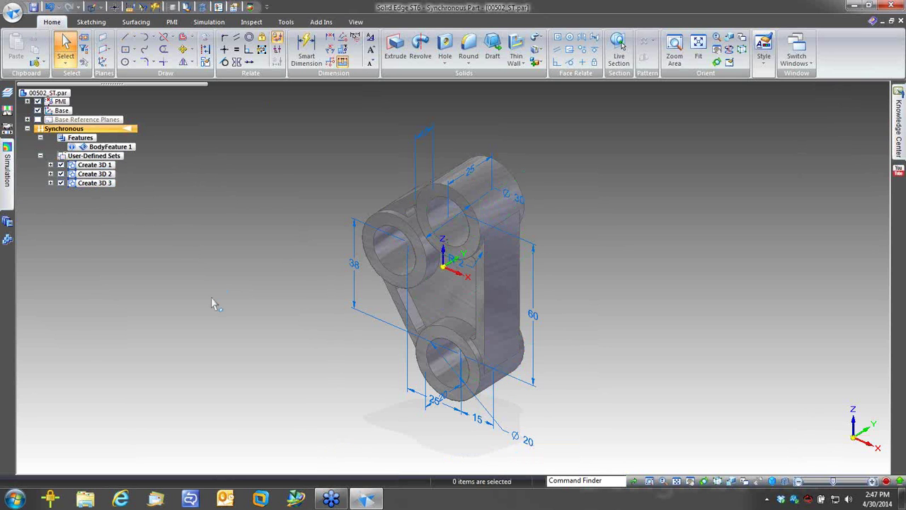
Step: Add an Offset face relationship between the short pocket wall near the upper and middle rings and the adjacent outer side face
middle_drag(212, 298, 593, 75)
click(593, 38)
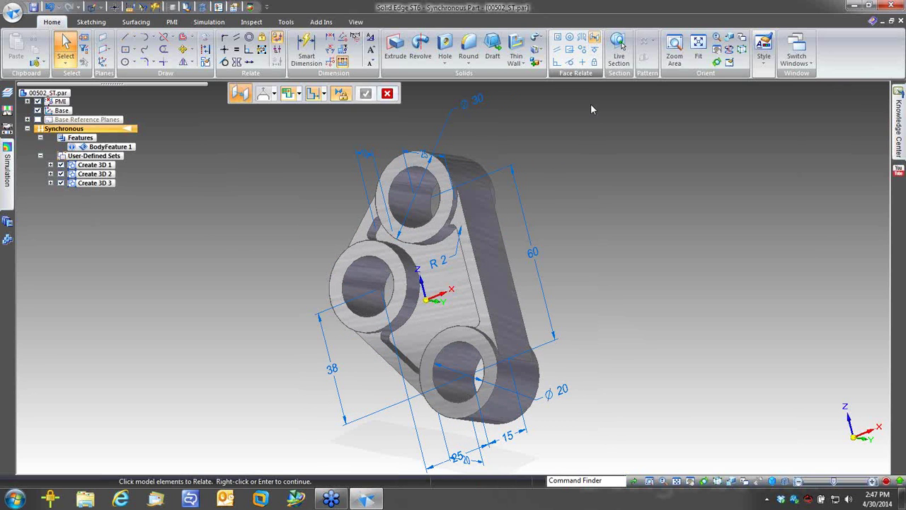
middle_drag(590, 103, 565, 151)
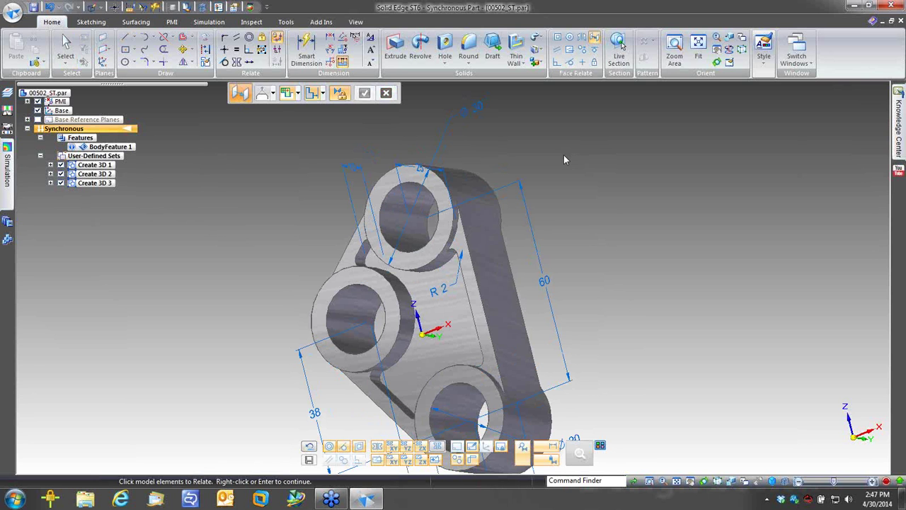
click(362, 250)
middle_drag(604, 195, 570, 209)
right_click(570, 209)
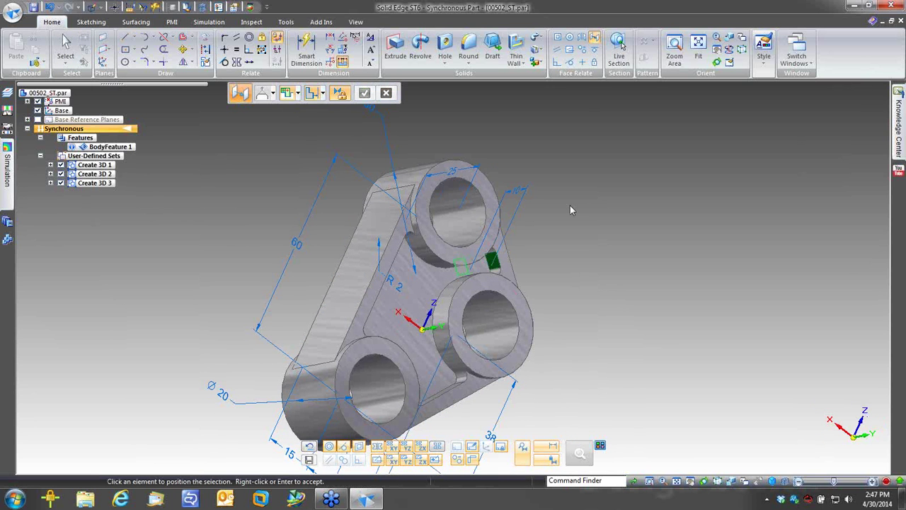
middle_drag(570, 209, 495, 223)
click(490, 224)
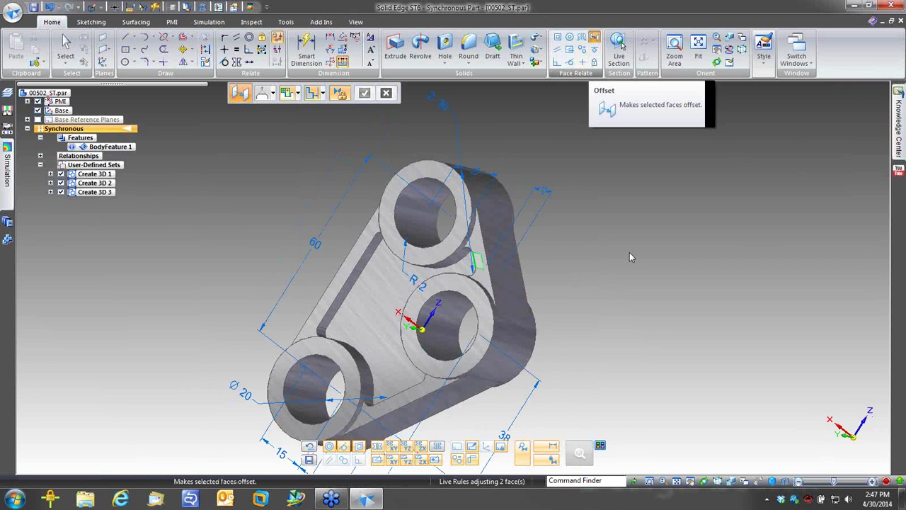
Step: Add a second Offset face relationship between the slanted pocket wall and outer side face spanning the middle and lower rings
middle_drag(629, 257, 449, 320)
middle_drag(650, 281, 496, 295)
right_click(584, 287)
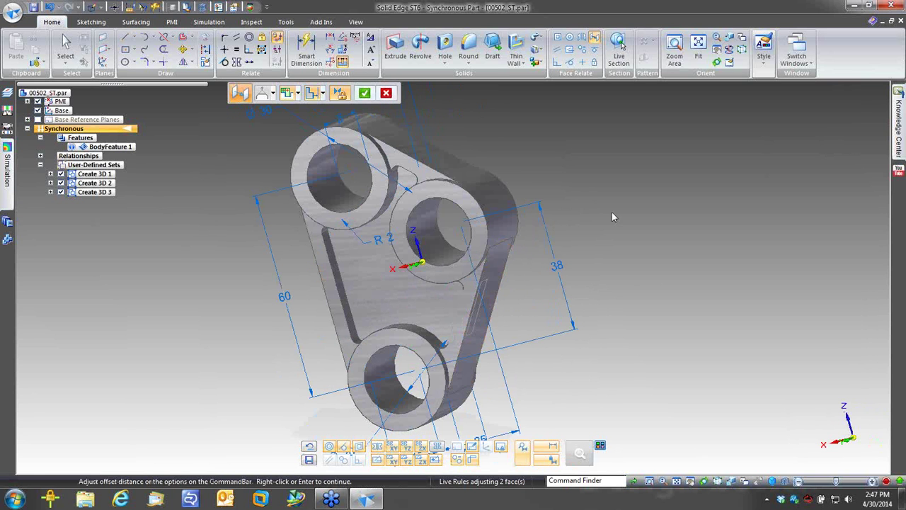
click(65, 48)
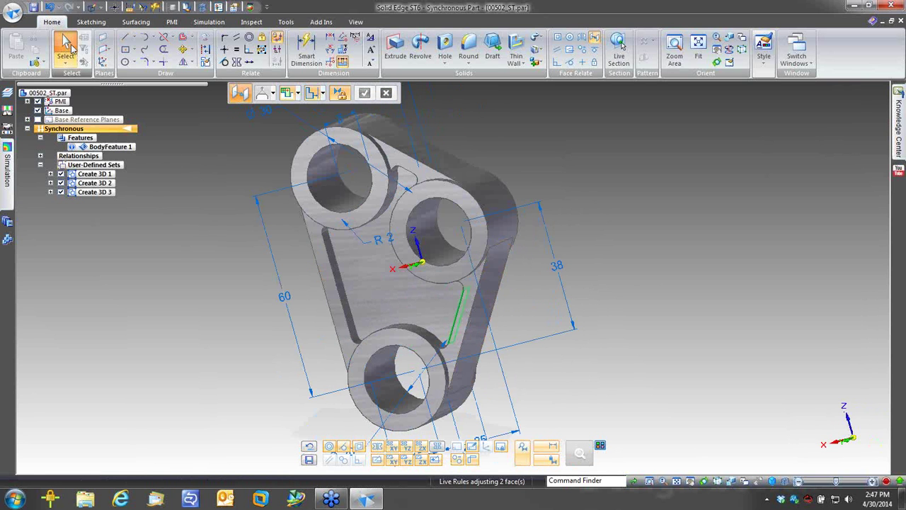
Step: Examine the first offset relationship and its editable value in an isometric view, leaving the value unchanged
middle_drag(297, 304, 231, 314)
key(ctrl+i)
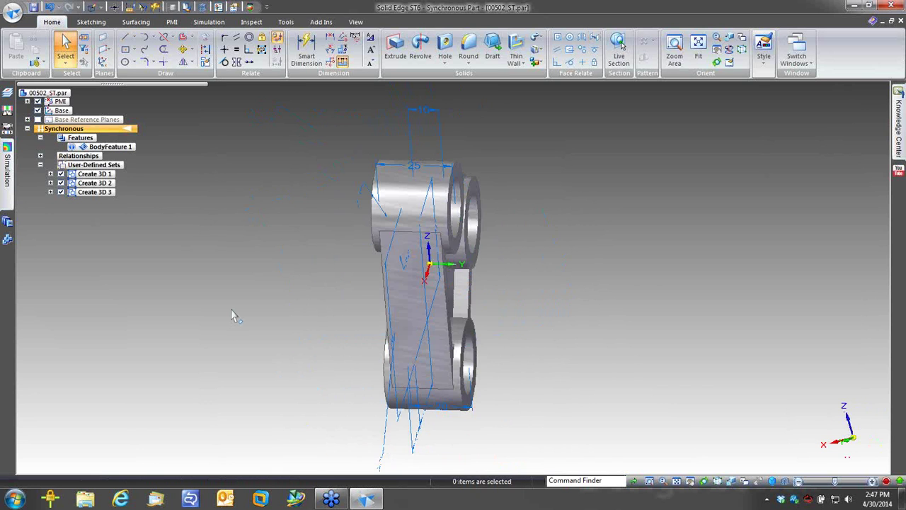
click(39, 155)
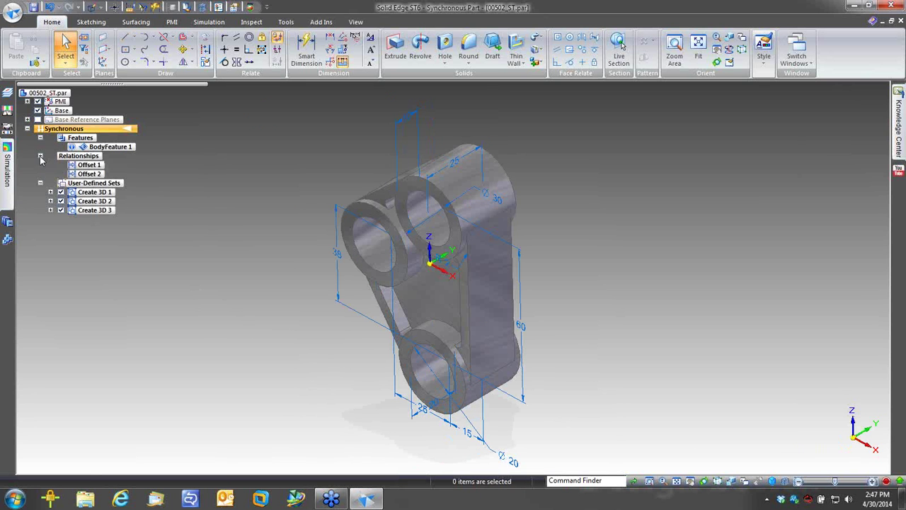
click(83, 165)
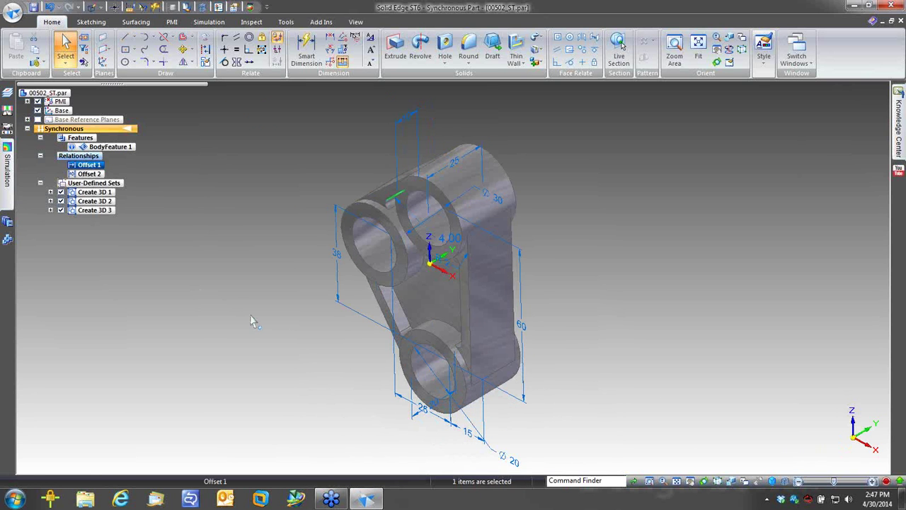
middle_drag(251, 320, 394, 261)
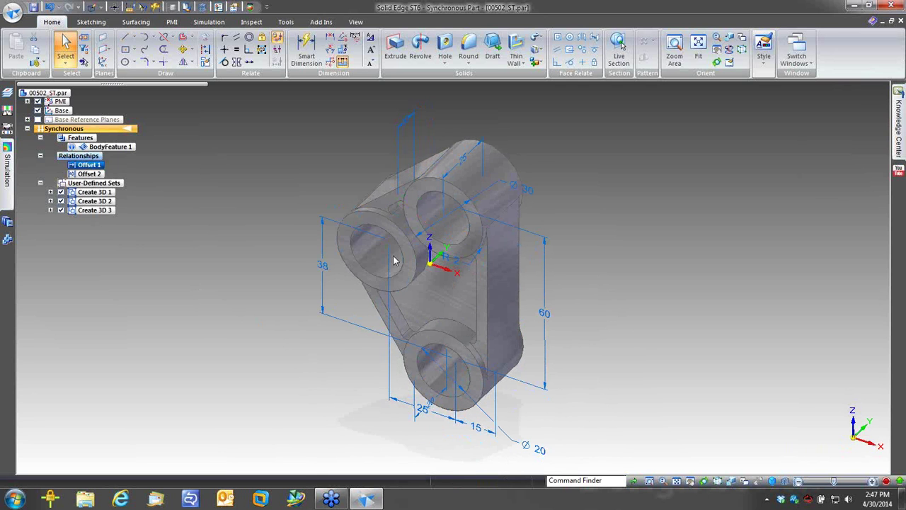
click(394, 261)
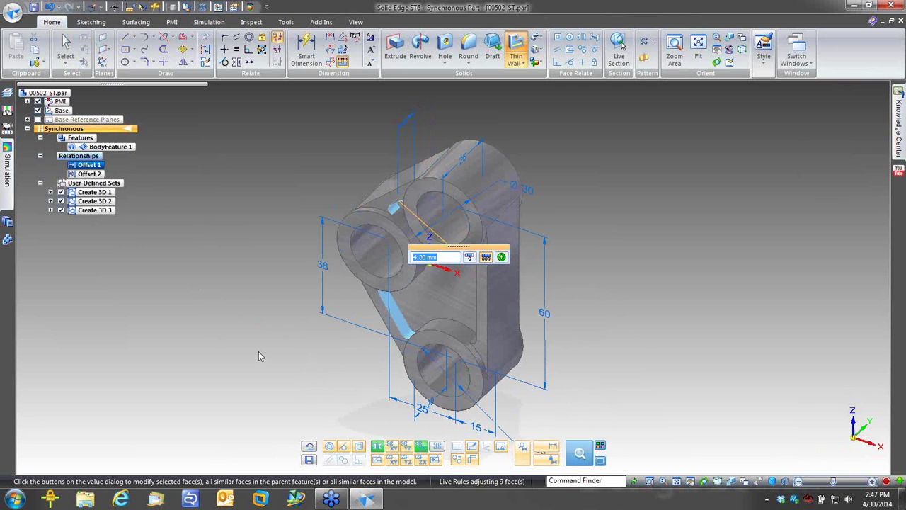
key(Escape)
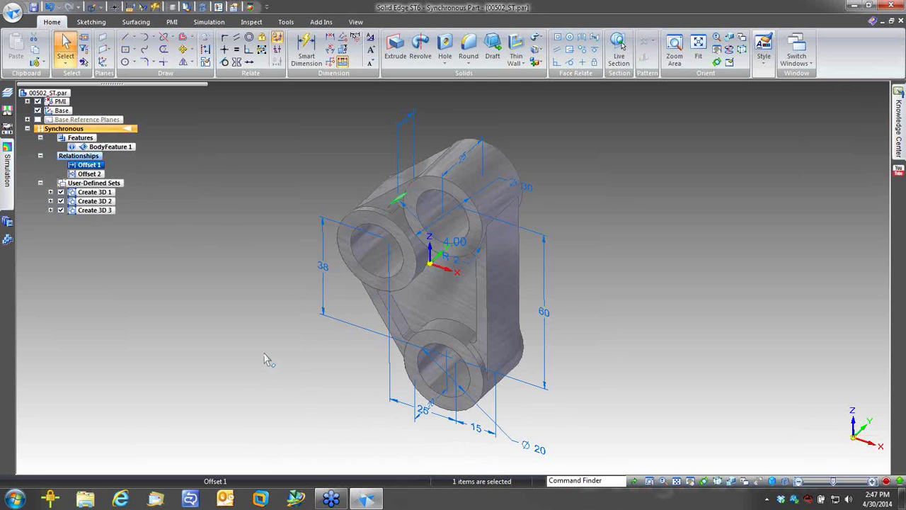
key(Escape)
middle_drag(263, 351, 290, 330)
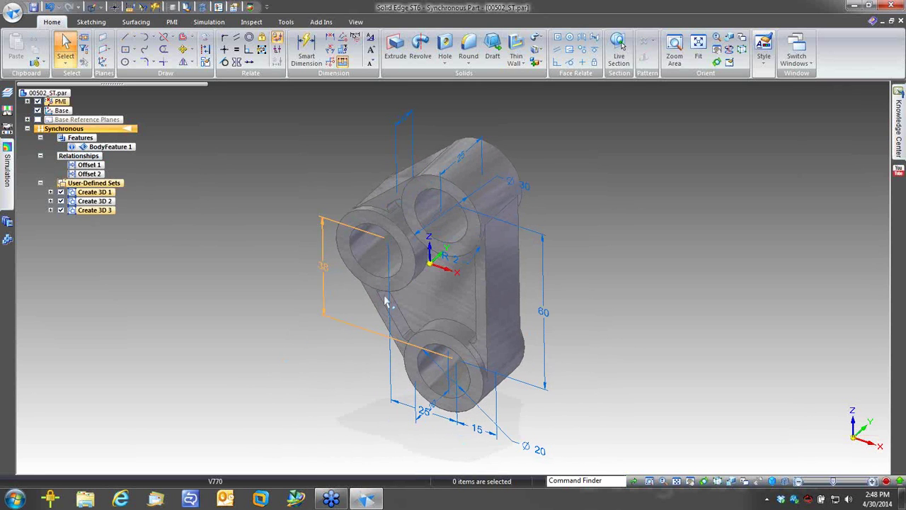
middle_drag(265, 392, 266, 392)
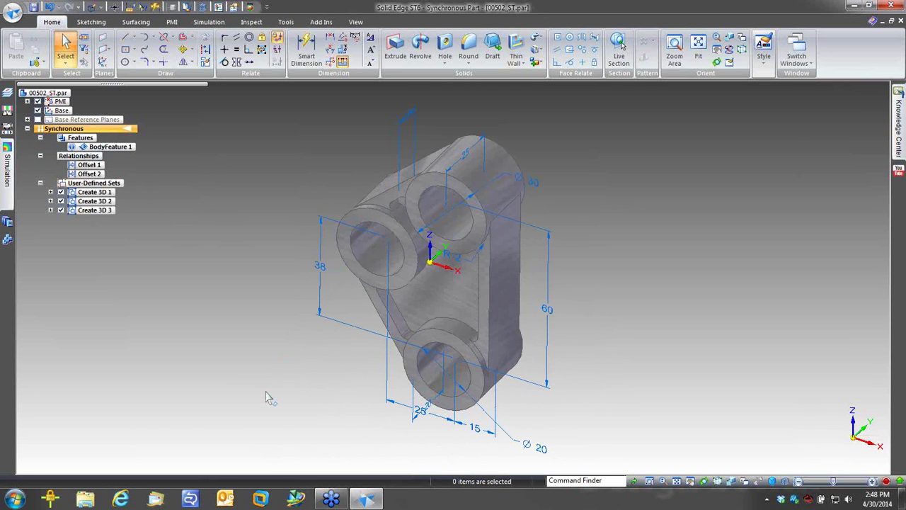
Step: Switch the part to the ordered environment and start the Round command
right_click(266, 397)
click(249, 367)
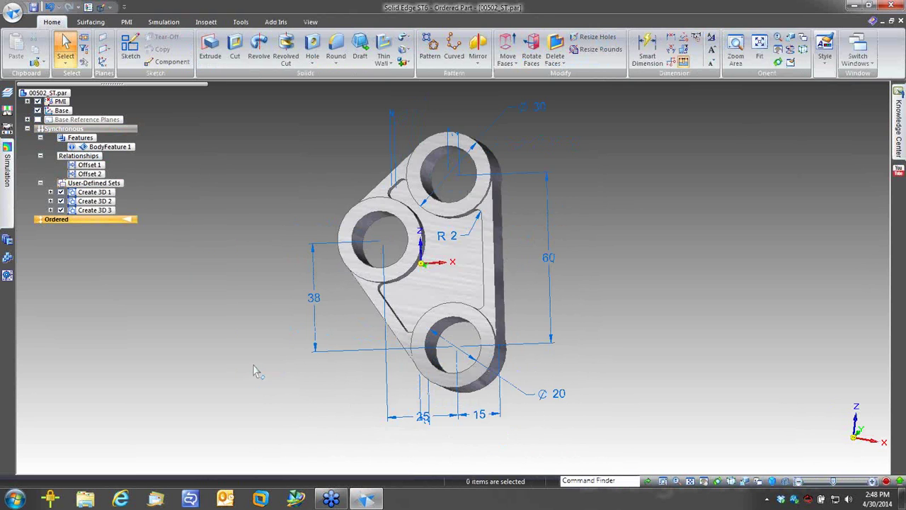
click(335, 51)
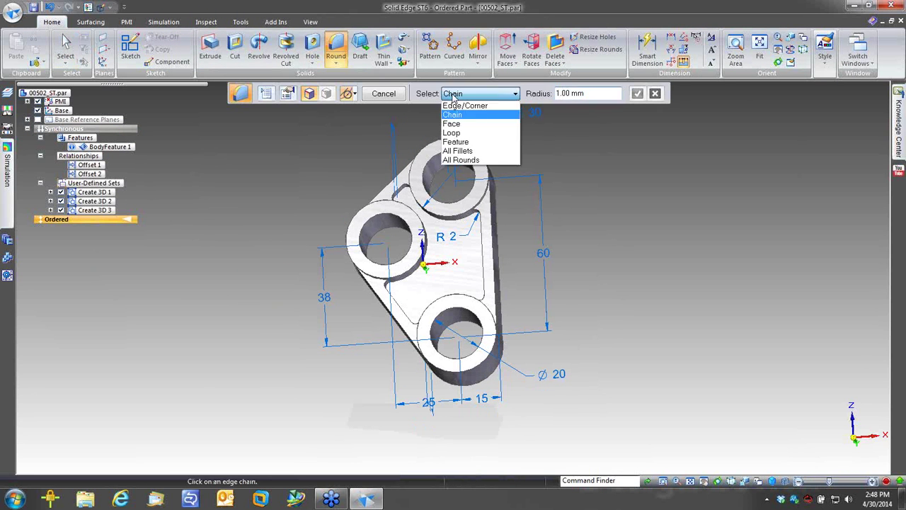
drag(346, 150, 568, 390)
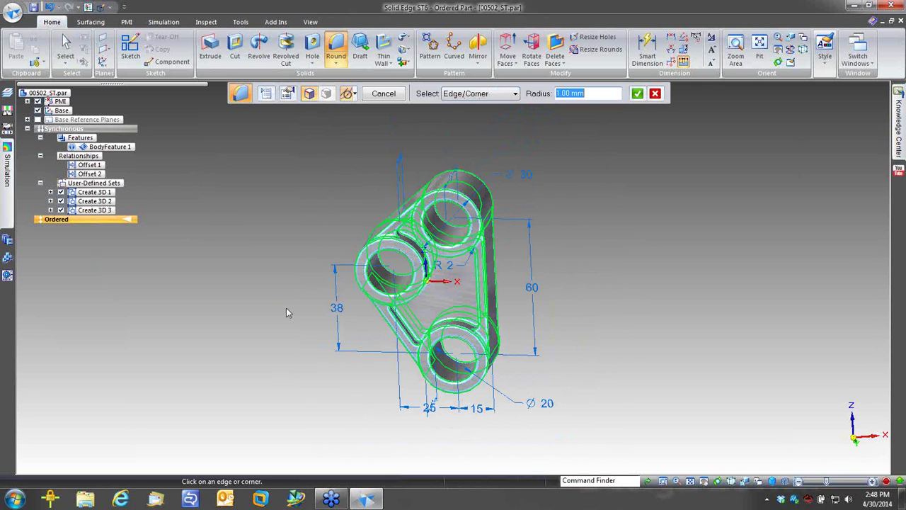
click(478, 93)
click(453, 124)
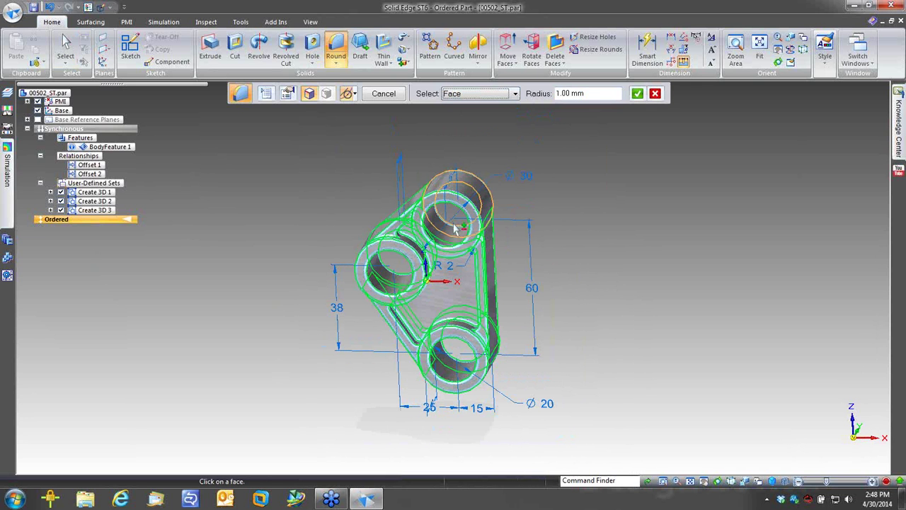
click(452, 196)
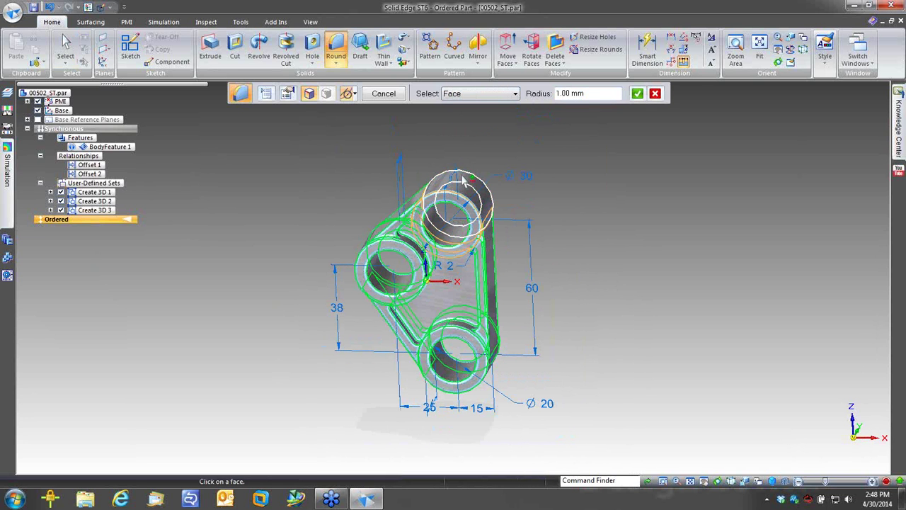
click(655, 94)
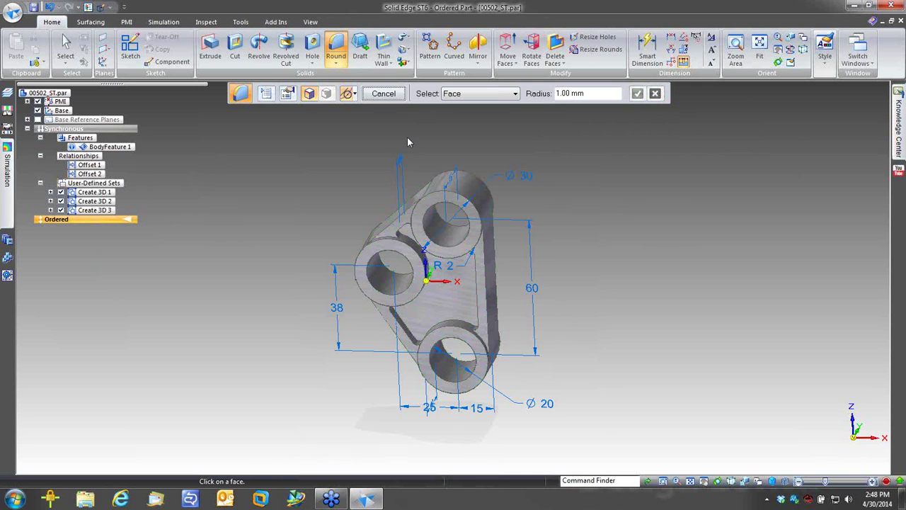
Step: Round all edges of the part with a 1.00 mm radius, excluding the edges of the three bore faces
click(471, 94)
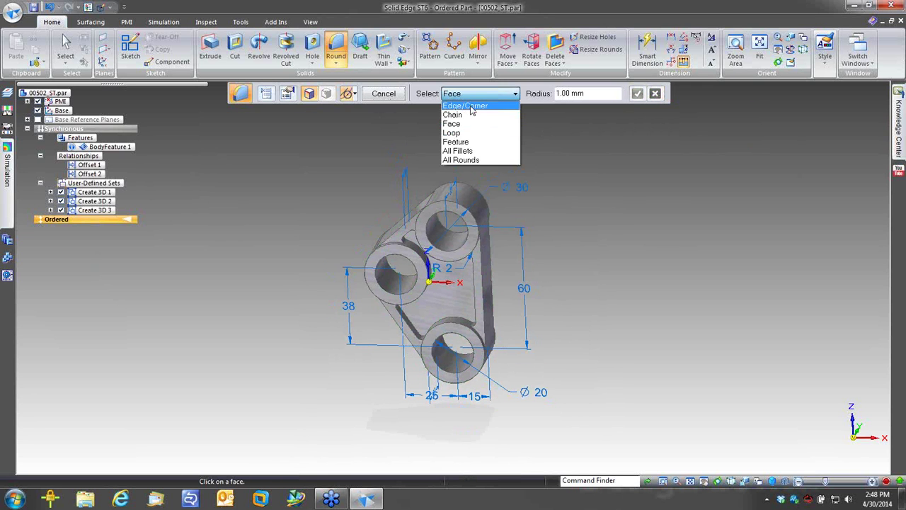
click(466, 106)
drag(334, 155, 595, 441)
click(471, 93)
click(453, 129)
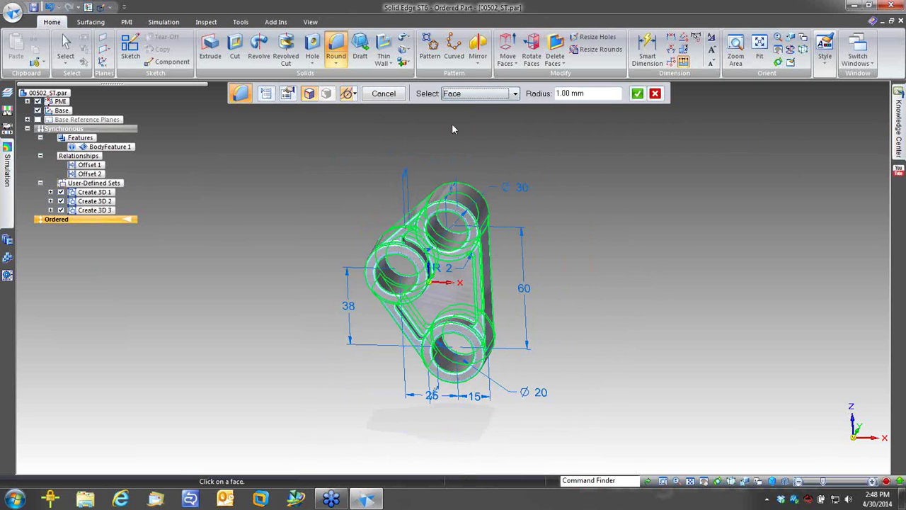
click(453, 225)
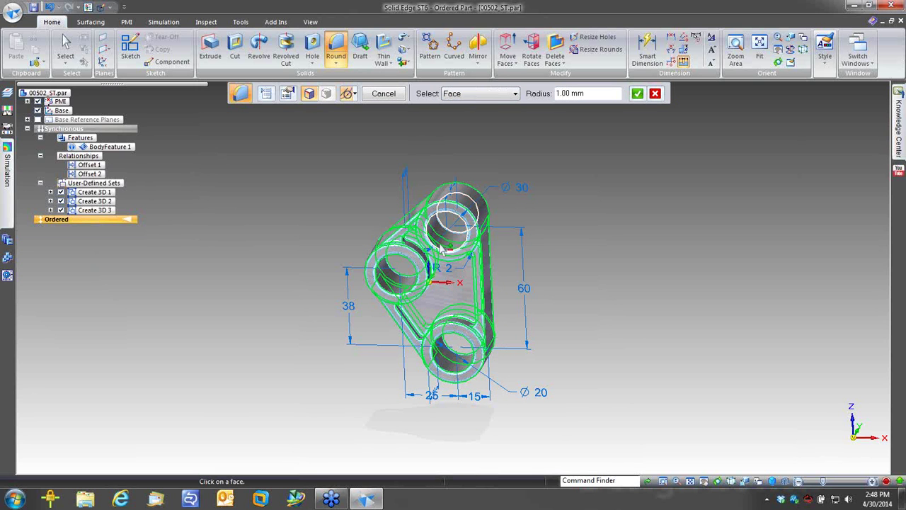
click(399, 288)
click(453, 346)
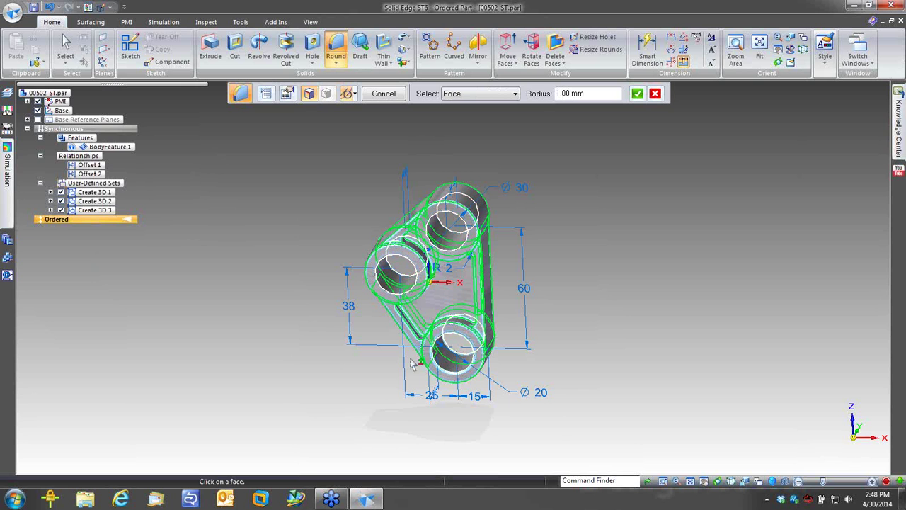
right_click(267, 190)
right_click(267, 190)
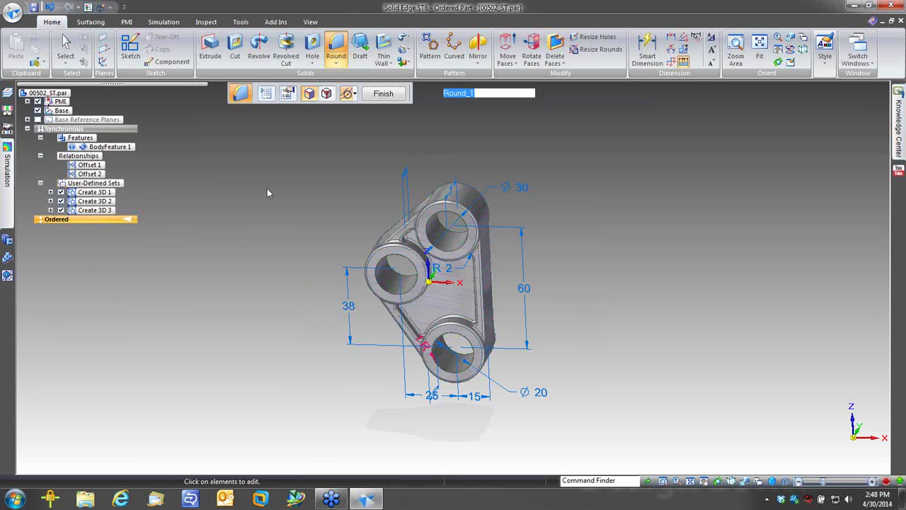
right_click(267, 190)
Step: Chamfer the edges of the three bore faces with a 1.00 mm setback
click(335, 63)
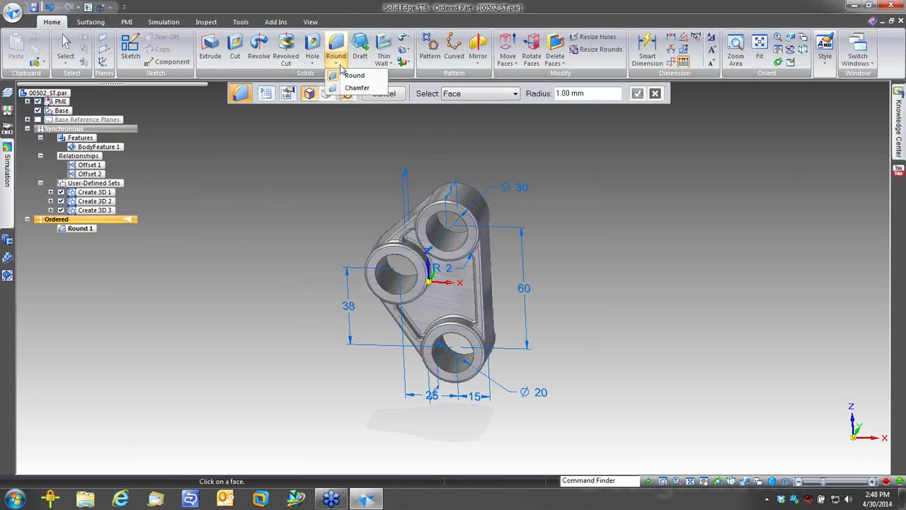
click(350, 86)
click(447, 235)
click(396, 269)
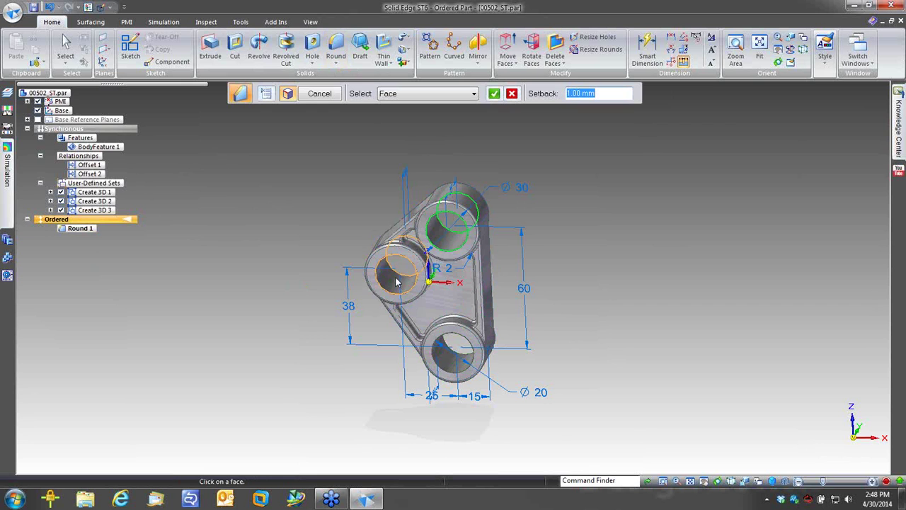
click(450, 348)
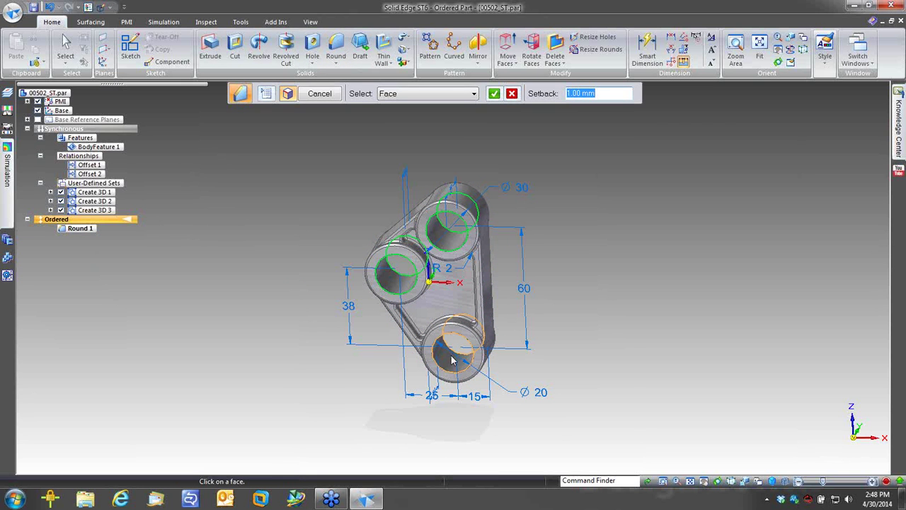
right_click(233, 154)
right_click(239, 159)
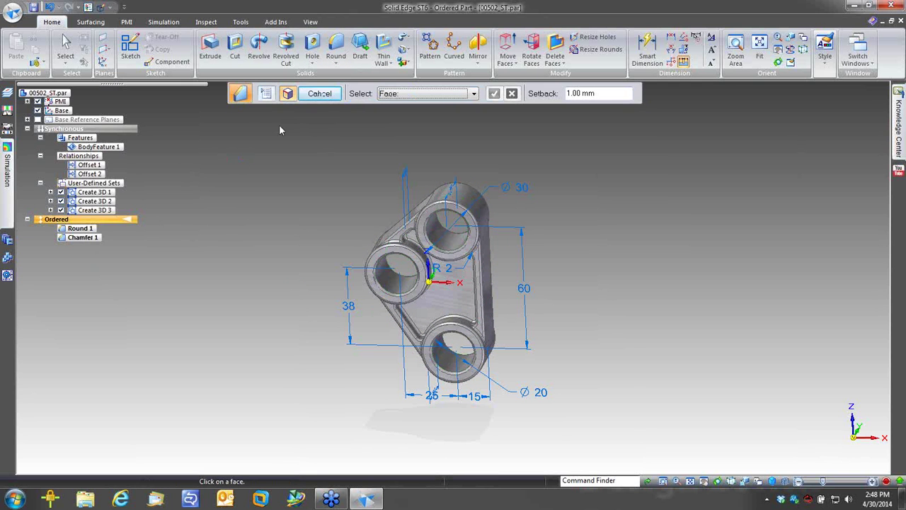
click(65, 44)
Step: Save the part and switch back to drawing 00502_A
middle_drag(256, 211, 272, 235)
click(33, 7)
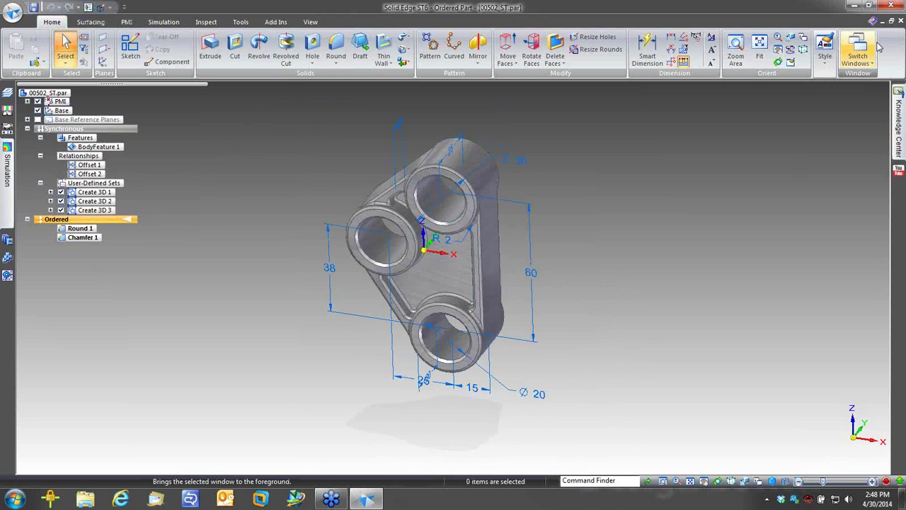
click(857, 50)
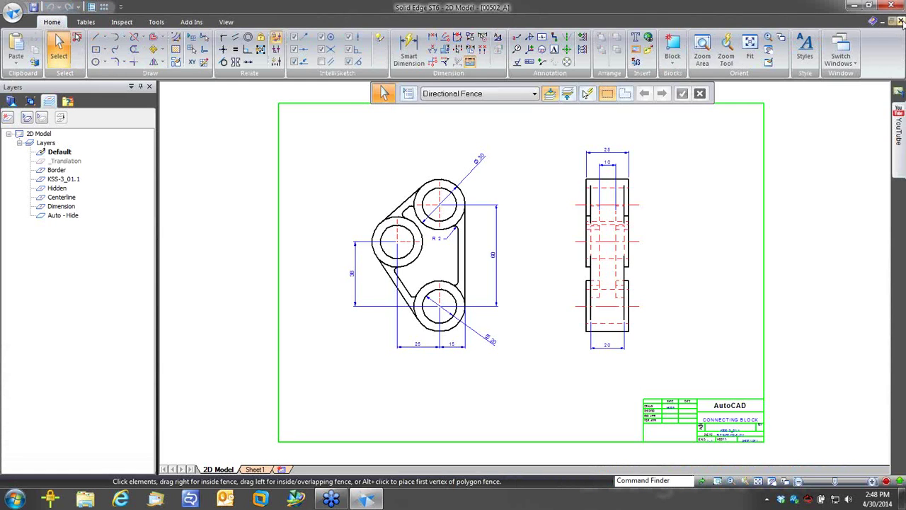
Step: Close the 00502_A drawing and return to the ST-00500_A assembly
click(899, 21)
click(469, 302)
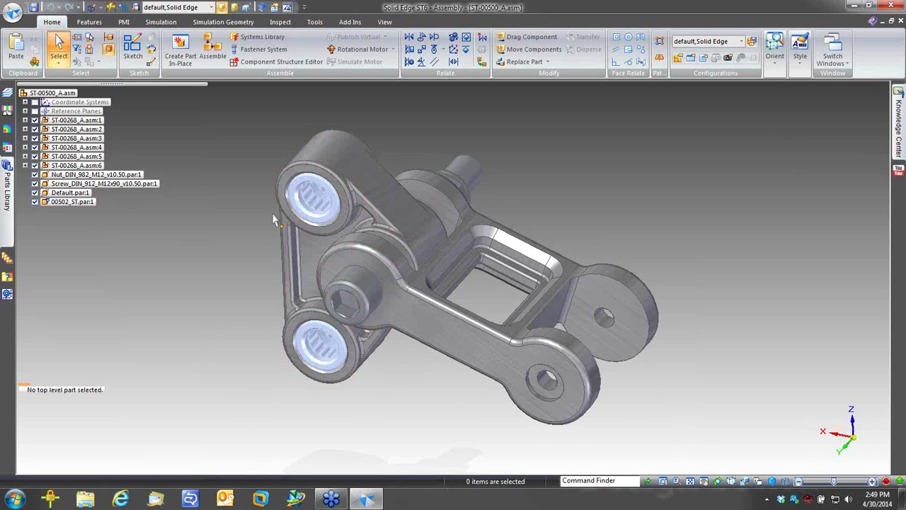
middle_drag(242, 305, 241, 307)
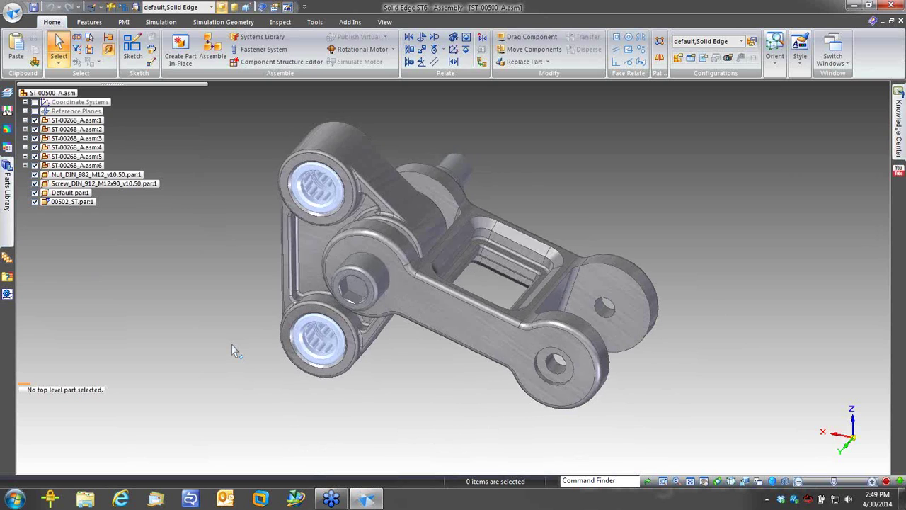
middle_drag(232, 345, 302, 386)
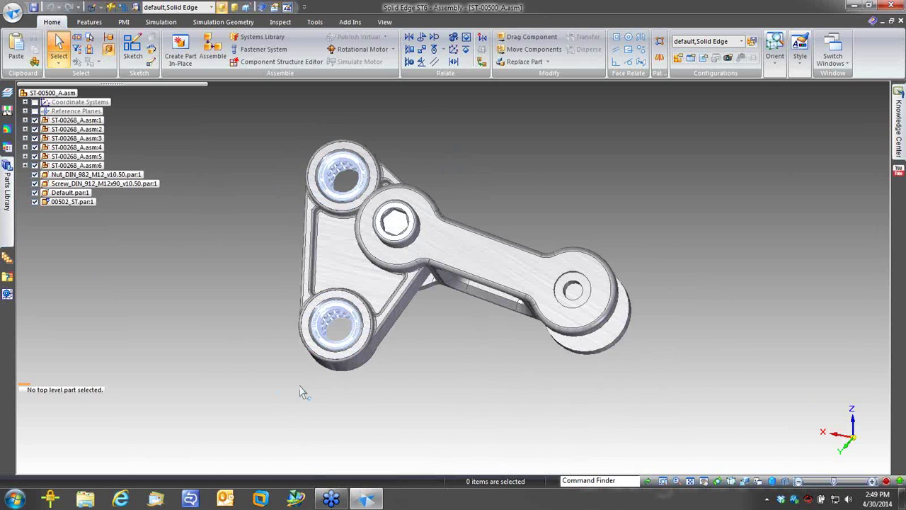
Step: Set the vertical centre distance between the two outer bosses of 00502_ST to 75 mm
click(335, 371)
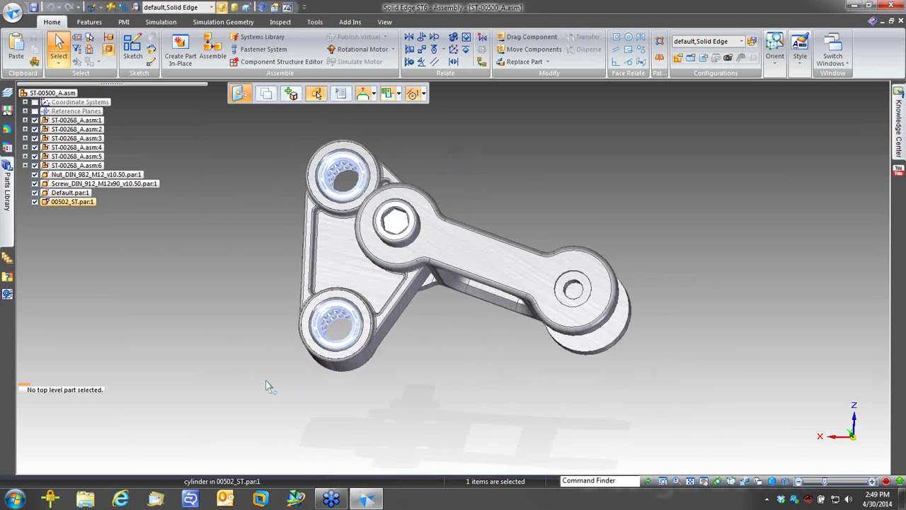
middle_drag(247, 380, 248, 381)
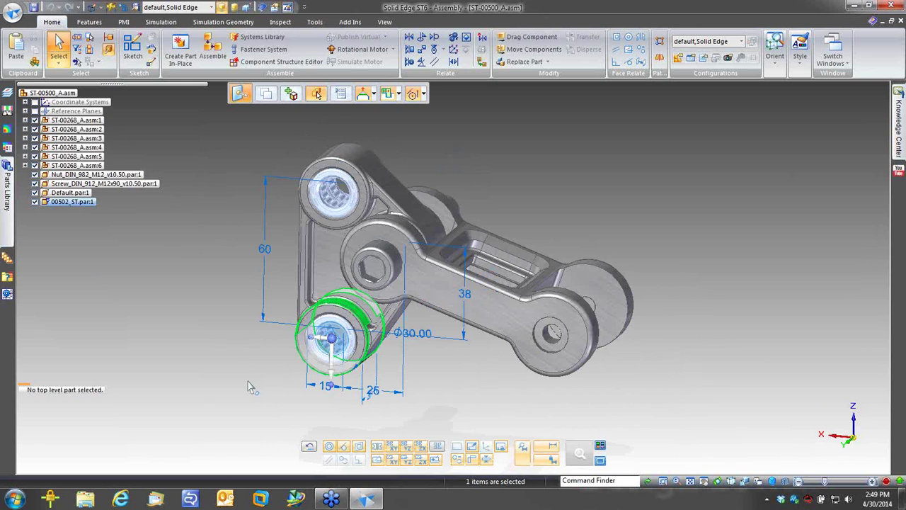
click(267, 242)
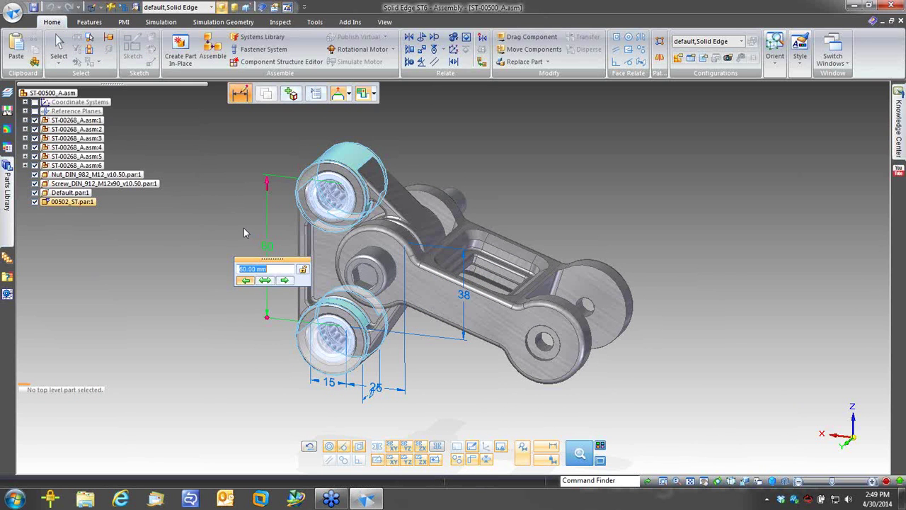
text(75)
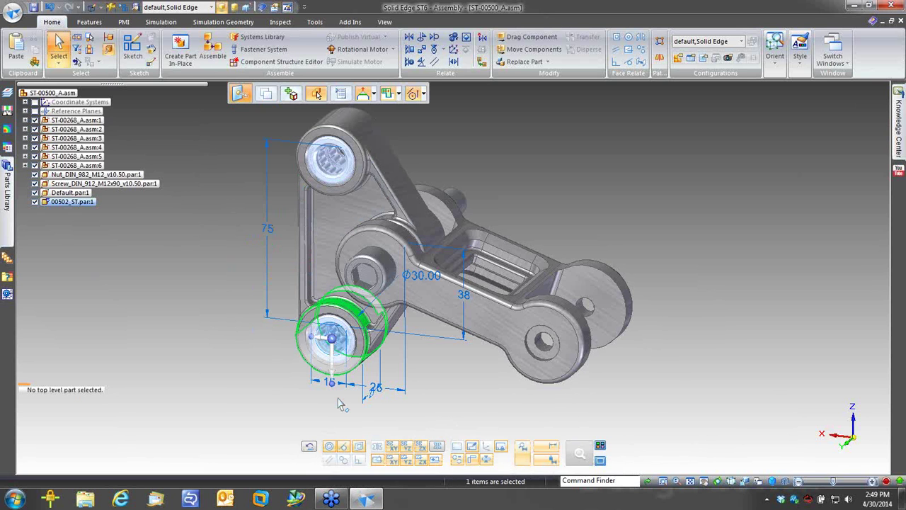
click(423, 391)
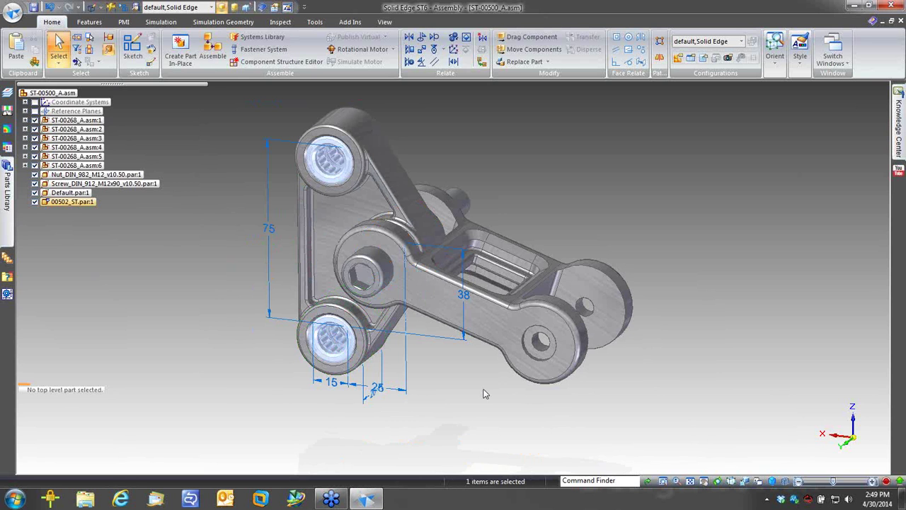
Step: Set the horizontal distance from 00502_ST's lower boss to its bolted boss to 35 mm, moving the bolted boss
click(377, 388)
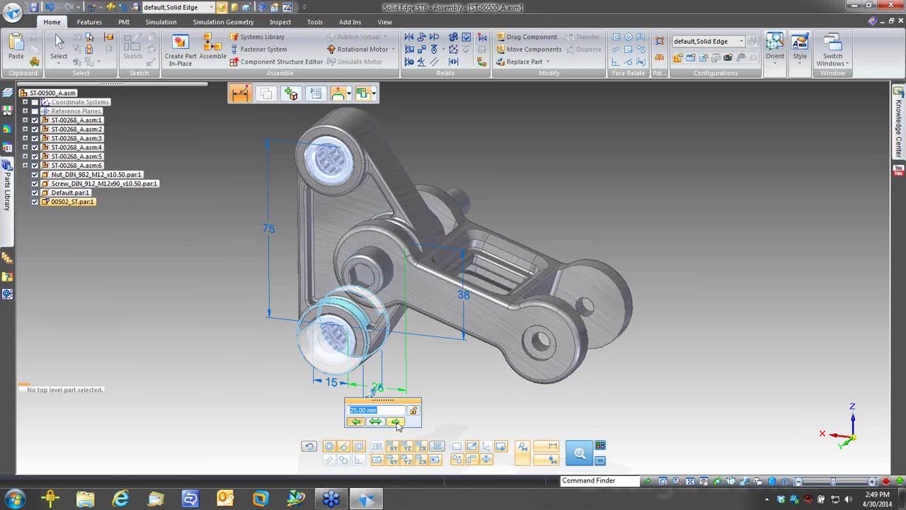
text(35)
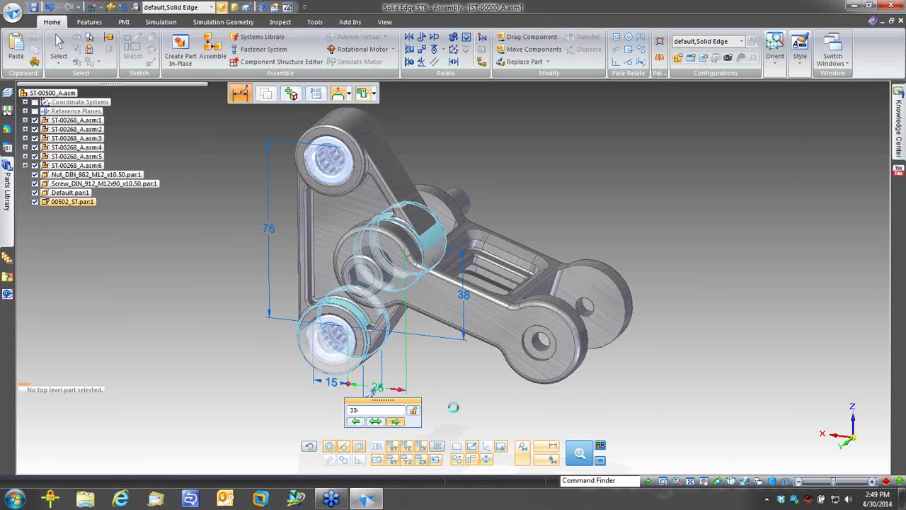
key(Return)
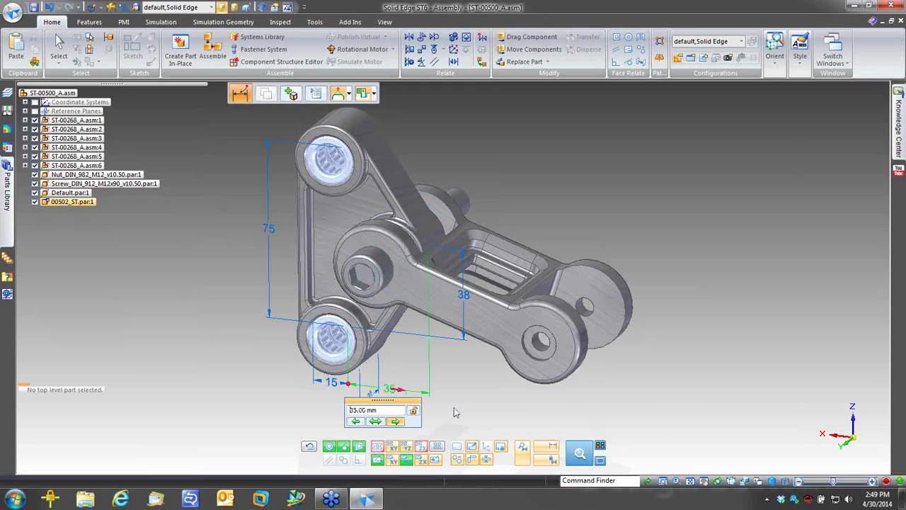
click(454, 408)
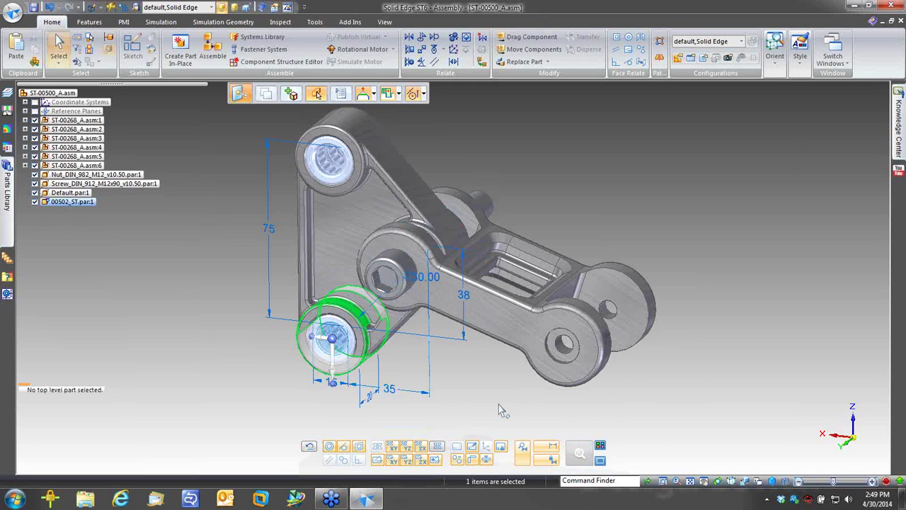
Step: Set the vertical distance between 00502_ST's lower boss and its bolted boss to 35 mm
click(465, 293)
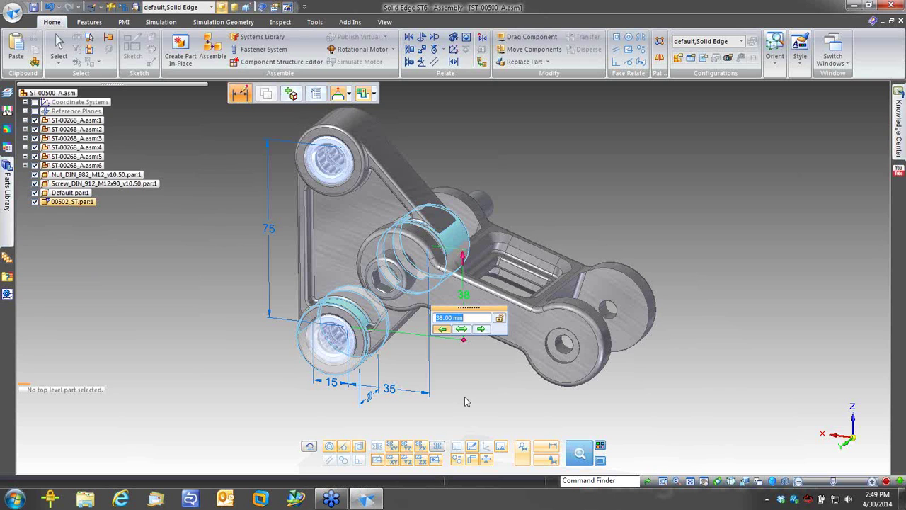
text(35)
key(Return)
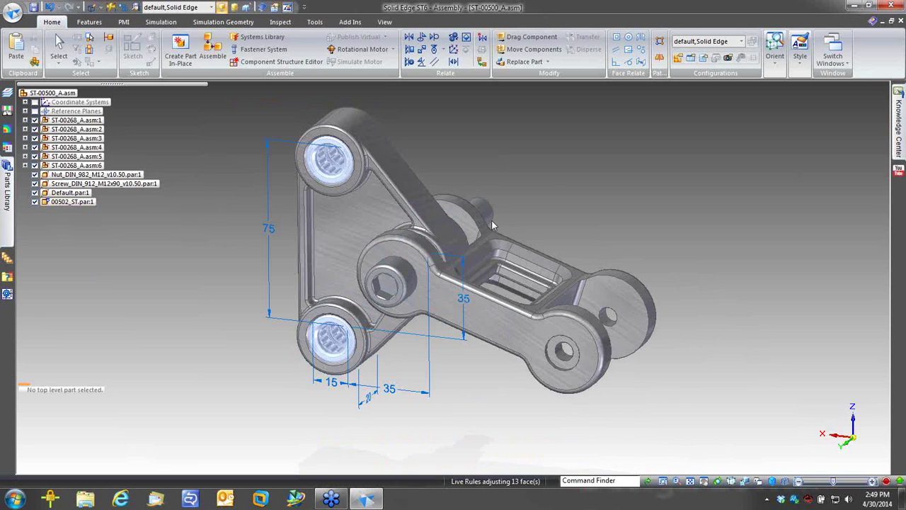
click(544, 176)
Step: Recognize the rectangular opening in the pocket floor of Default.par as a cutout and delete it
middle_drag(544, 176, 573, 145)
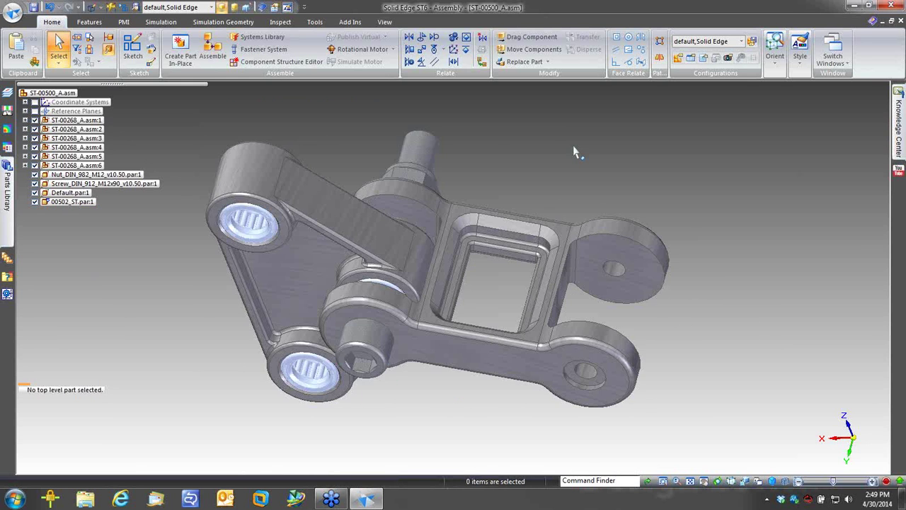
scroll(573, 145, up, 1)
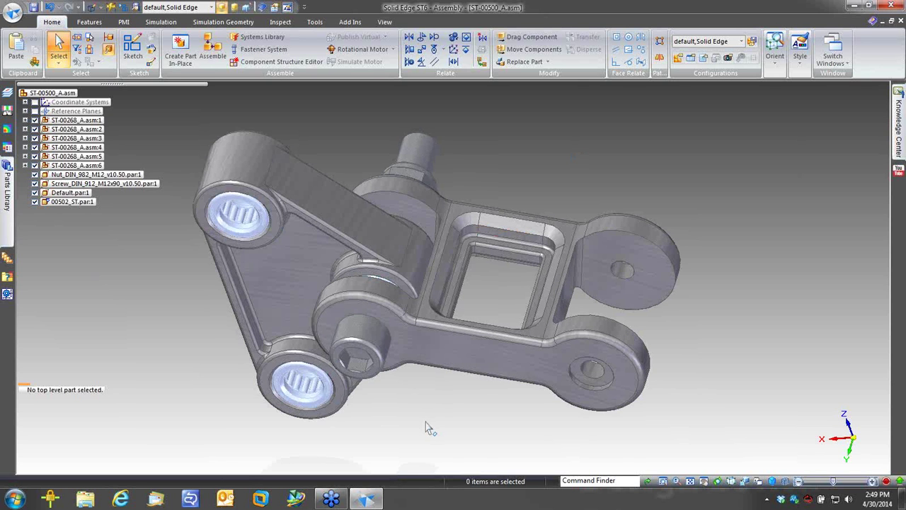
scroll(425, 422, up, 1)
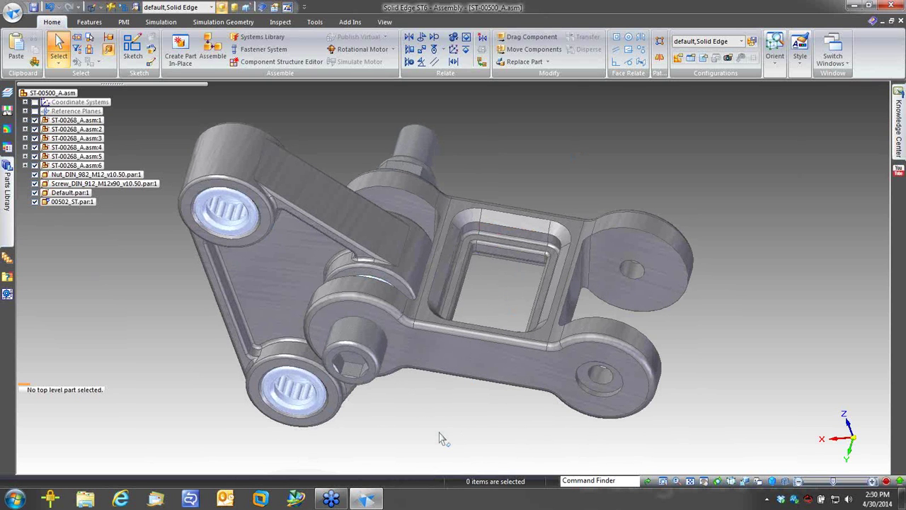
scroll(437, 433, up, 1)
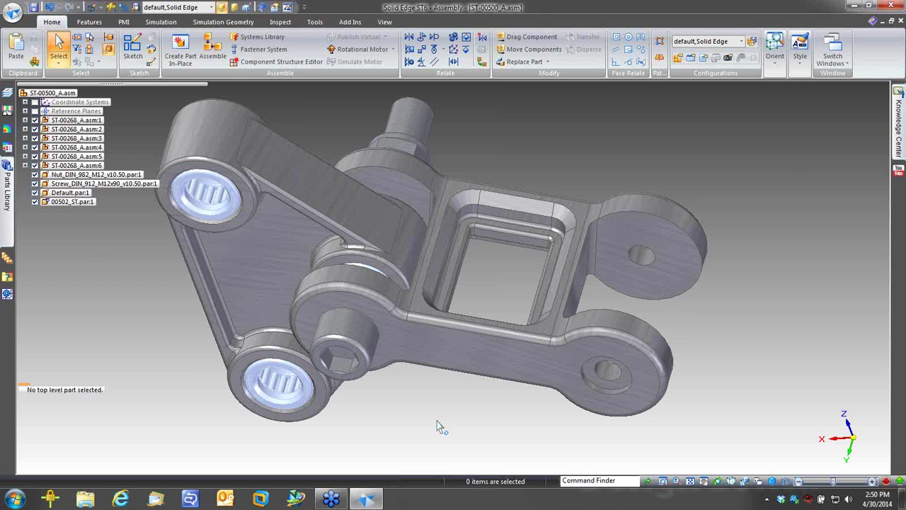
scroll(439, 426, up, 1)
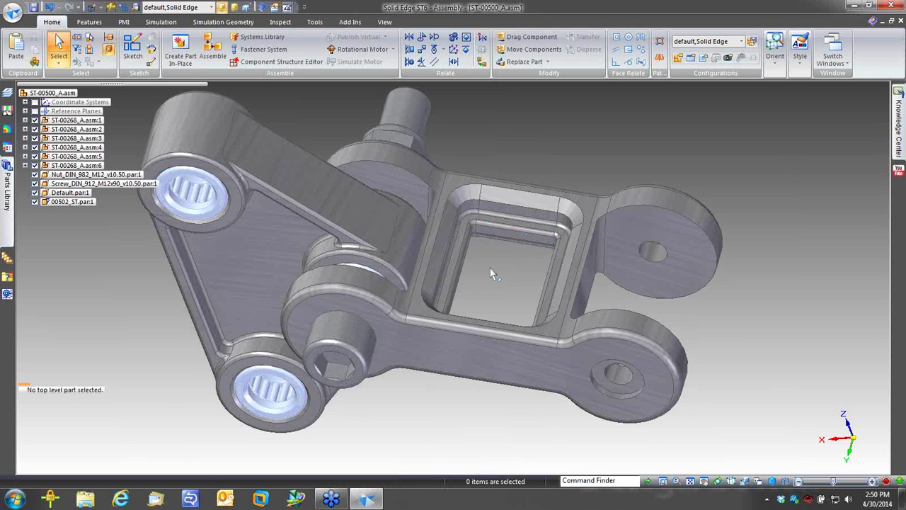
key(space)
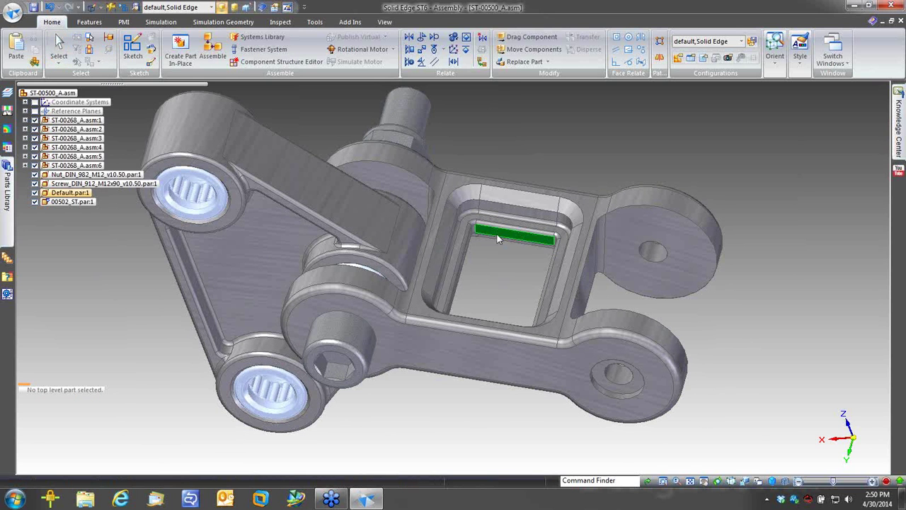
click(498, 231)
mouse_move(568, 233)
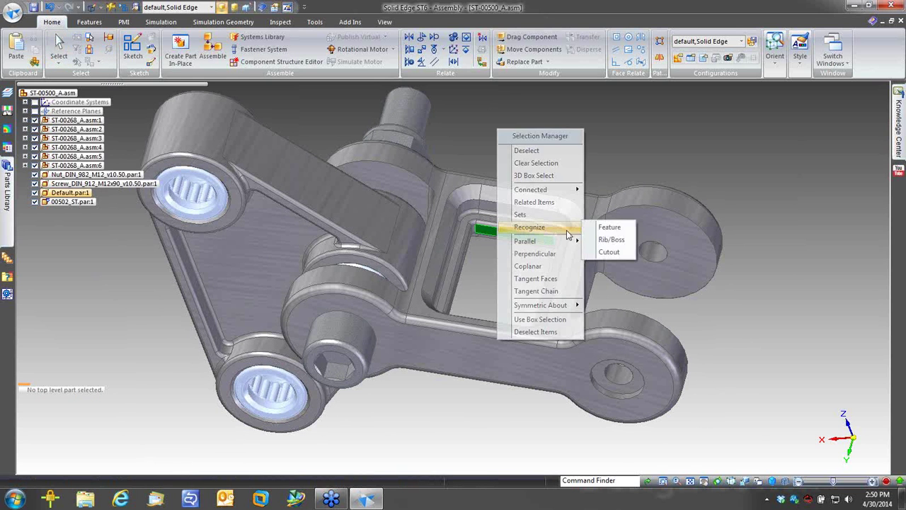
click(608, 252)
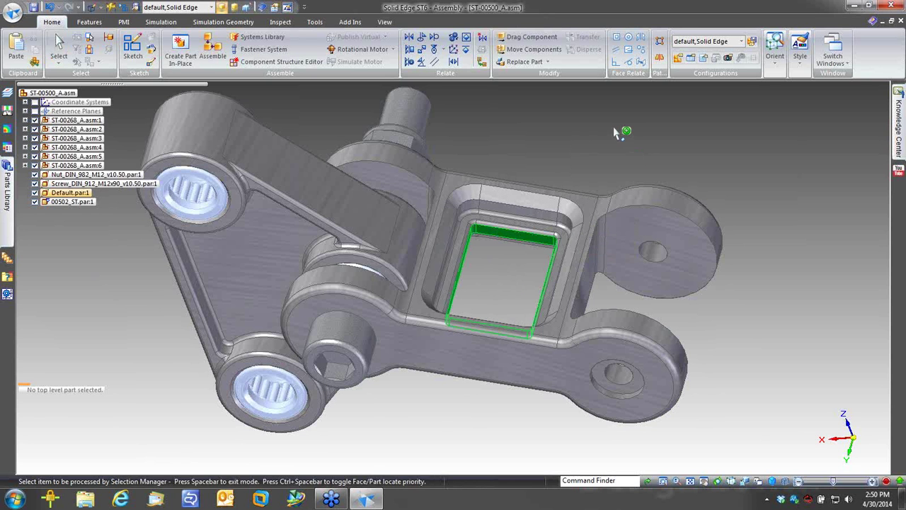
key(space)
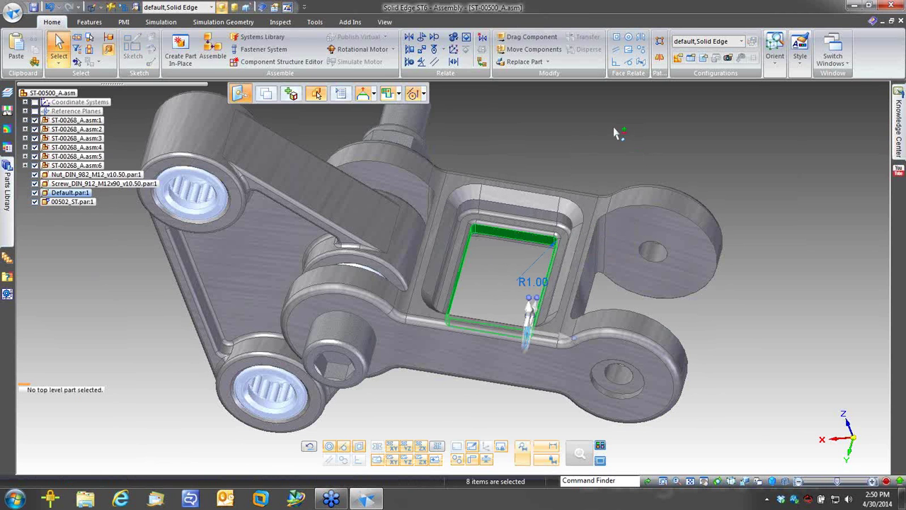
key(Delete)
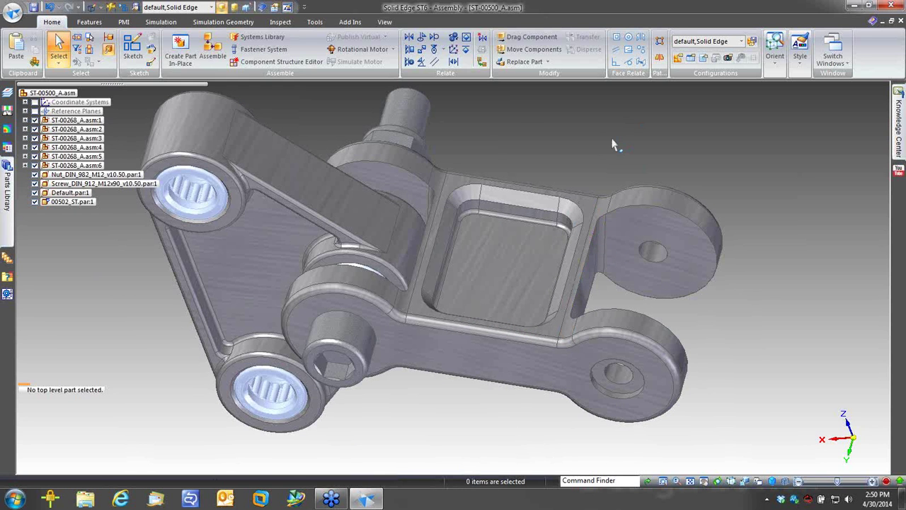
Step: Open Default.par for in-place editing and show the surrounding assembly components
scroll(613, 145, down, 3)
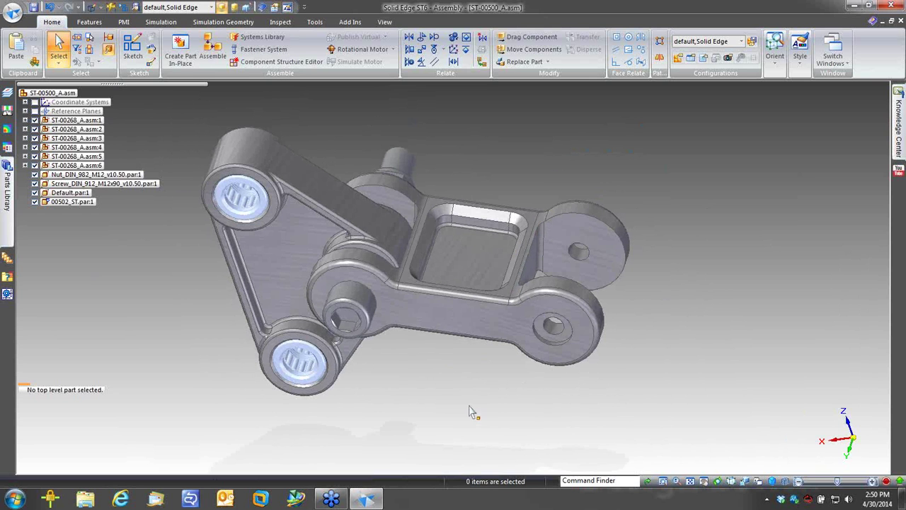
scroll(470, 405, up, 1)
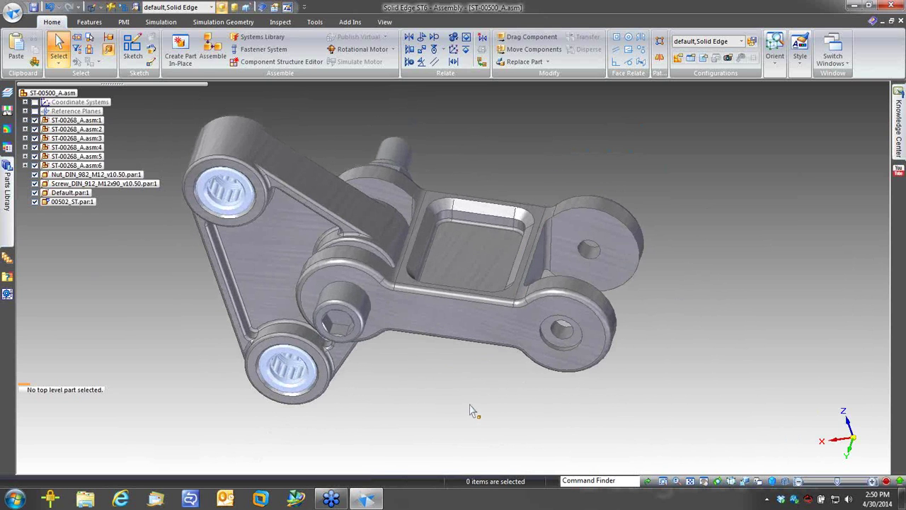
middle_drag(470, 405, 471, 401)
middle_drag(474, 406, 490, 317)
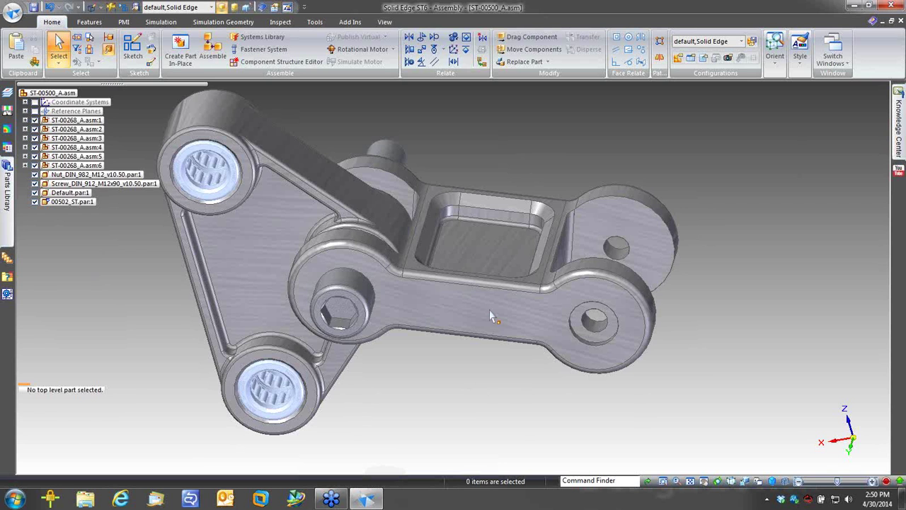
click(490, 312)
click(547, 357)
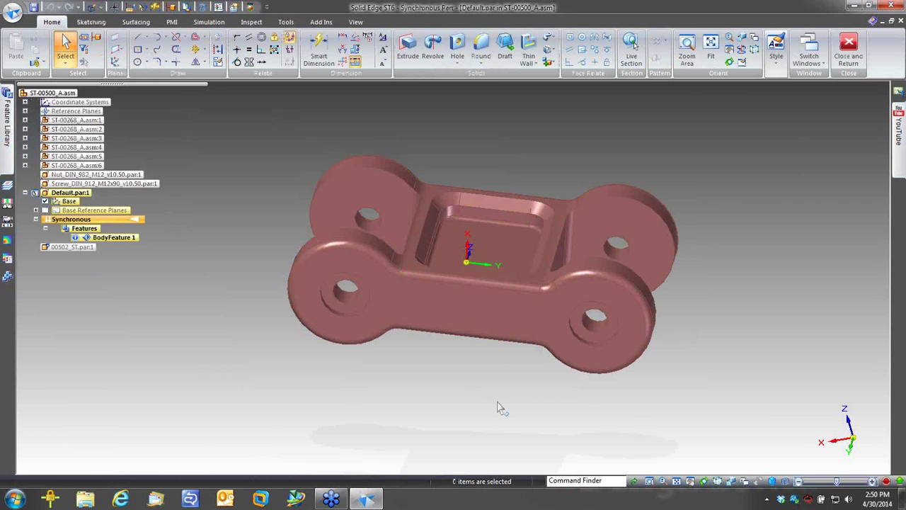
right_click(497, 398)
click(494, 390)
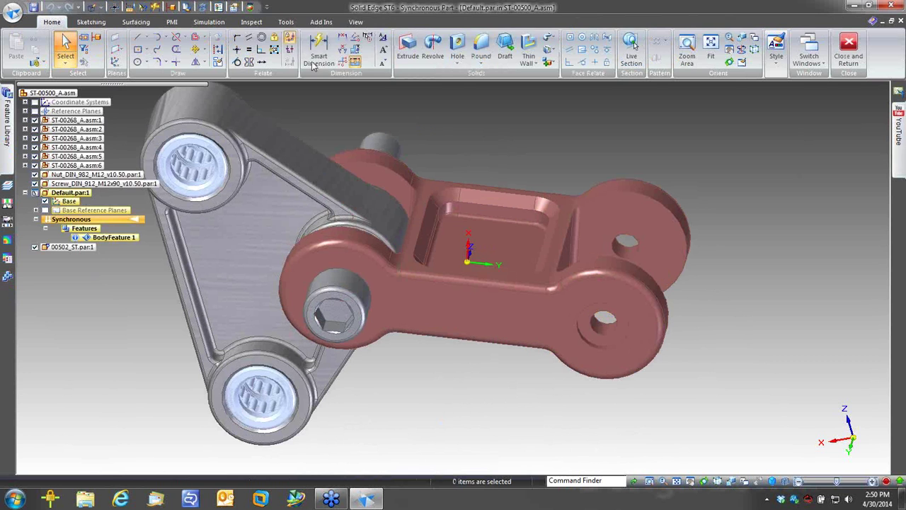
Step: Recognize the four counterbored holes in Default.par and convert them to simple holes with a 12 mm diameter
click(249, 23)
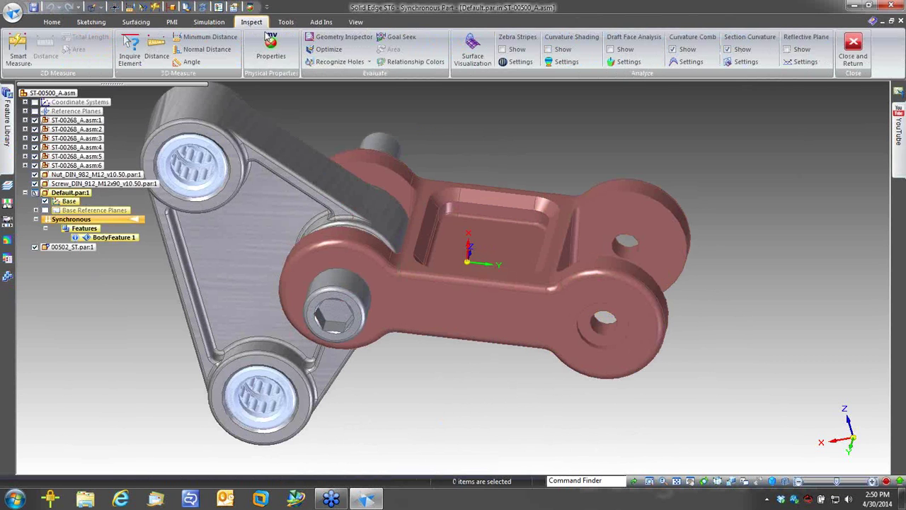
click(340, 62)
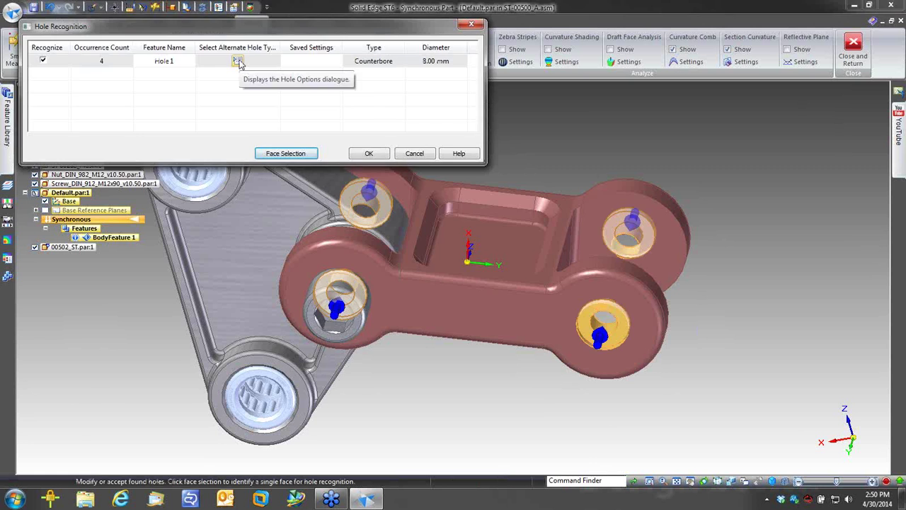
click(238, 63)
click(400, 188)
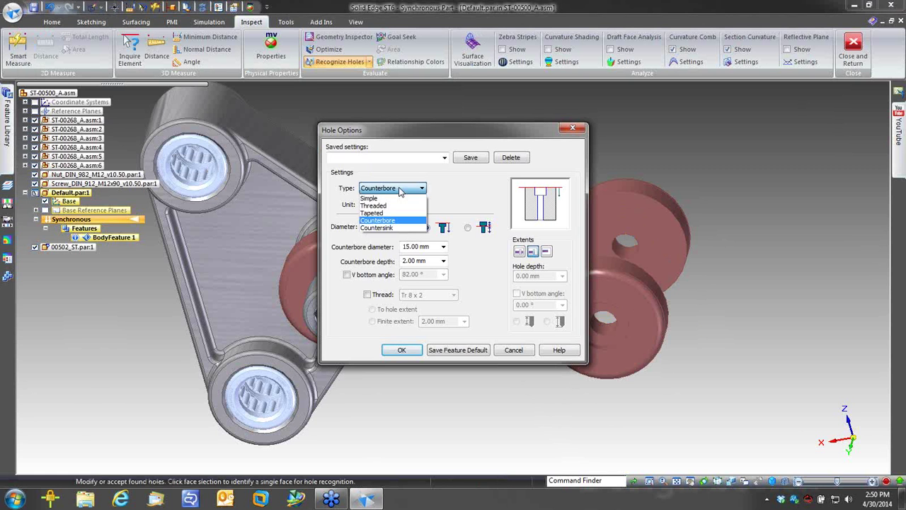
click(379, 199)
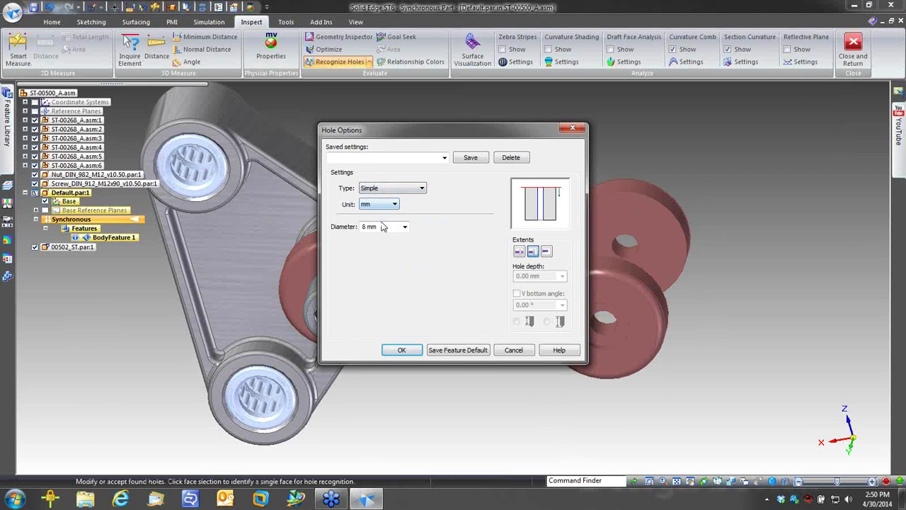
double_click(368, 227)
text(12)
key(Tab)
click(401, 349)
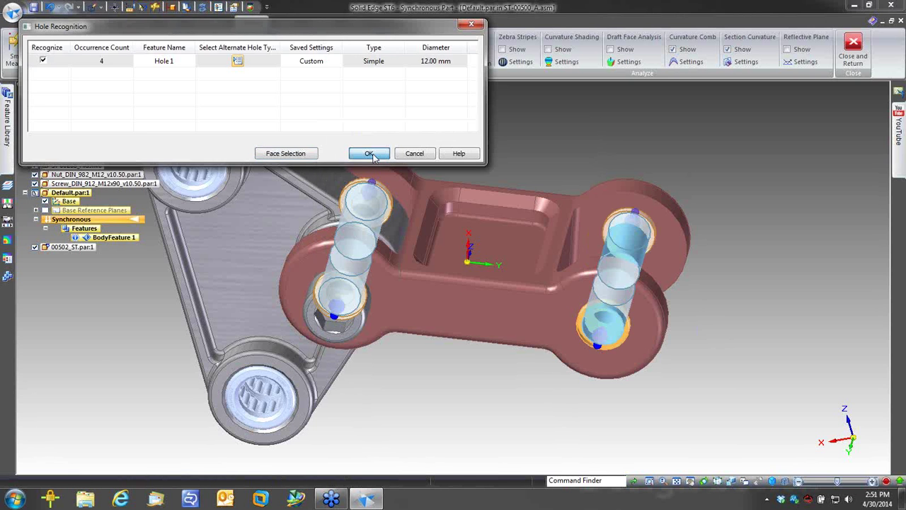
click(366, 152)
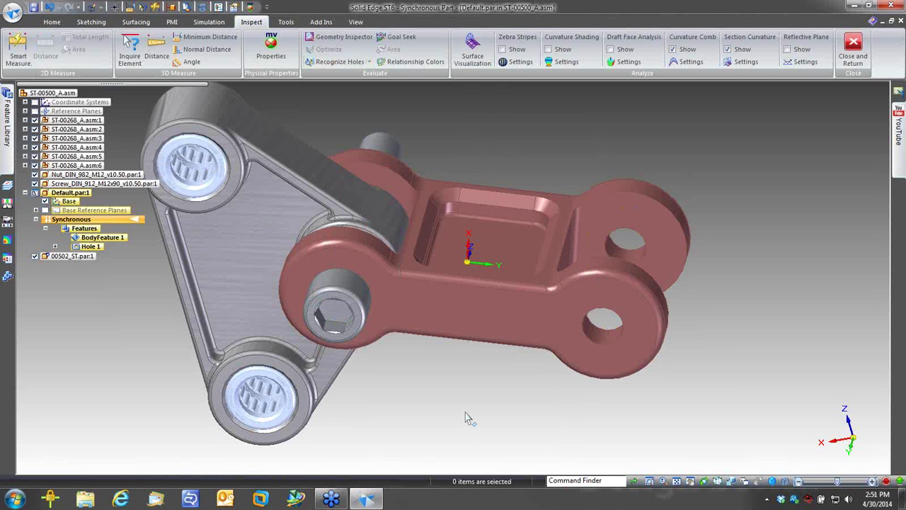
Step: Dimension the centre distance between the bolted and free holes on Default.par's near side, hiding the M12x90 screw for access and showing it again
middle_drag(469, 418, 480, 409)
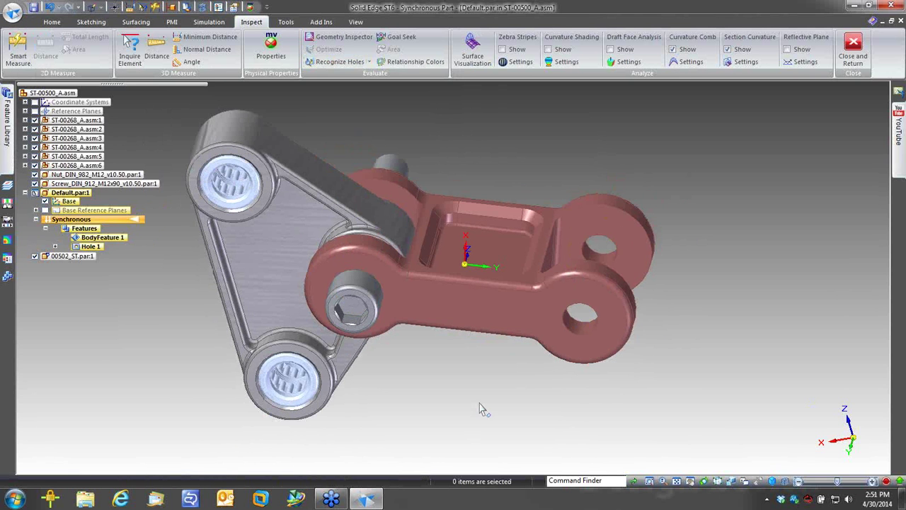
right_drag(477, 399, 456, 350)
click(565, 327)
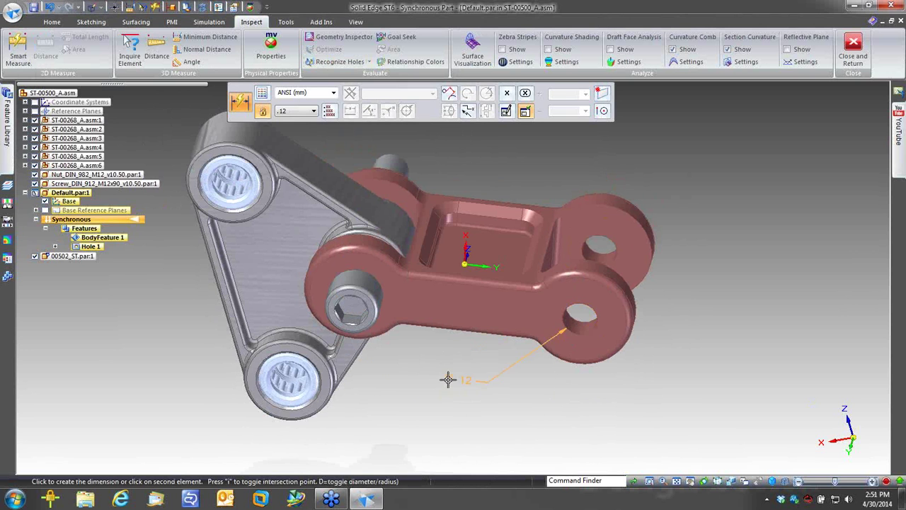
click(361, 308)
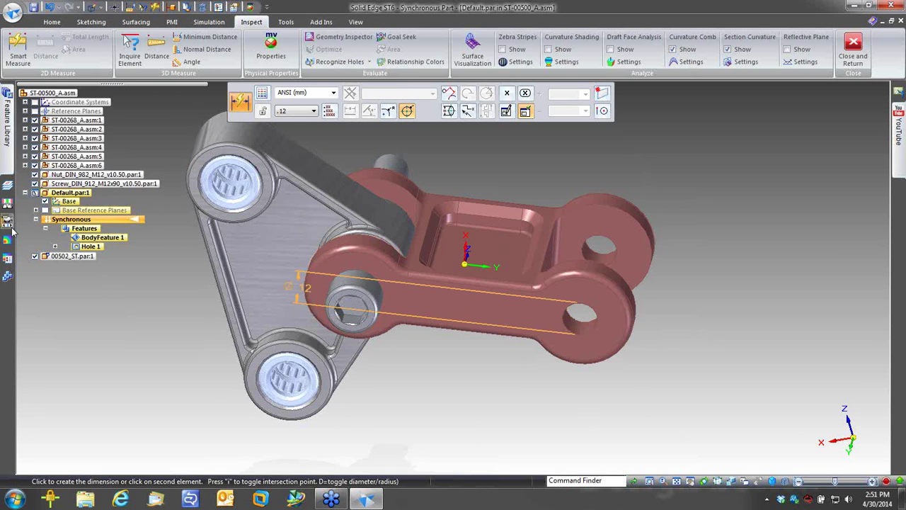
click(355, 301)
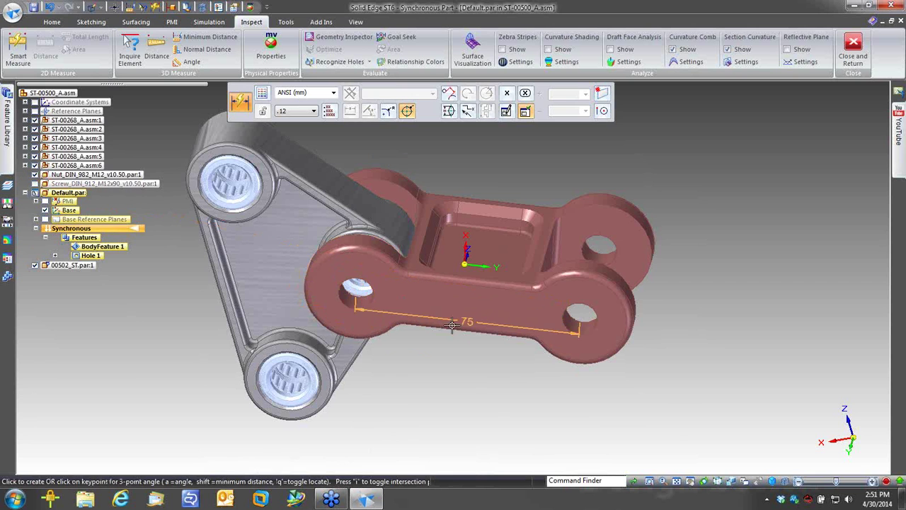
click(541, 403)
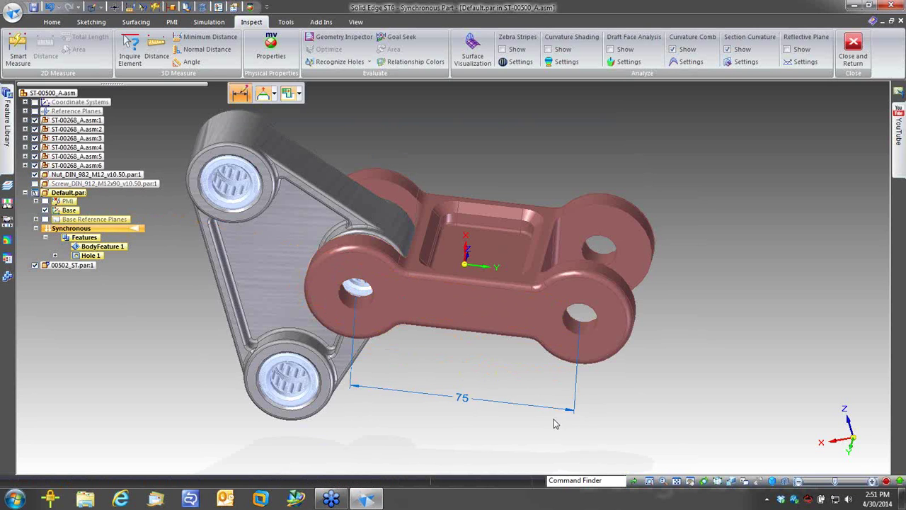
key(Escape)
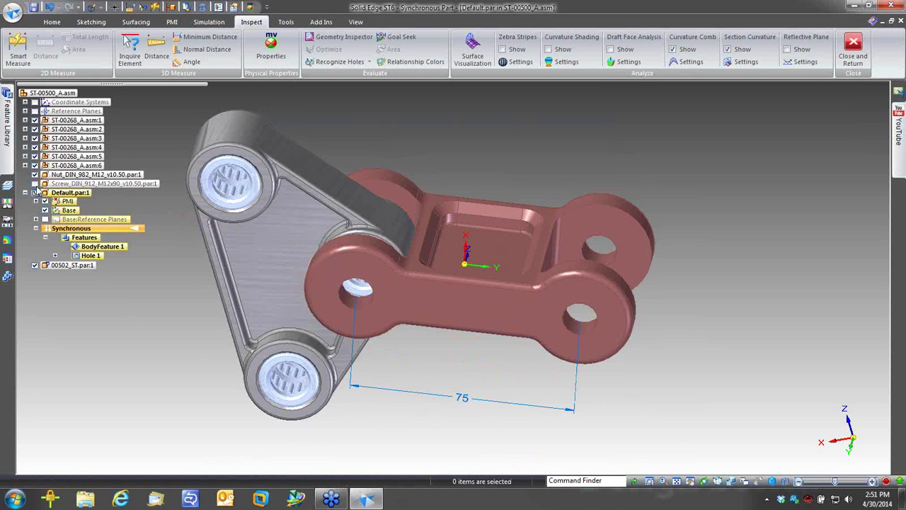
click(34, 184)
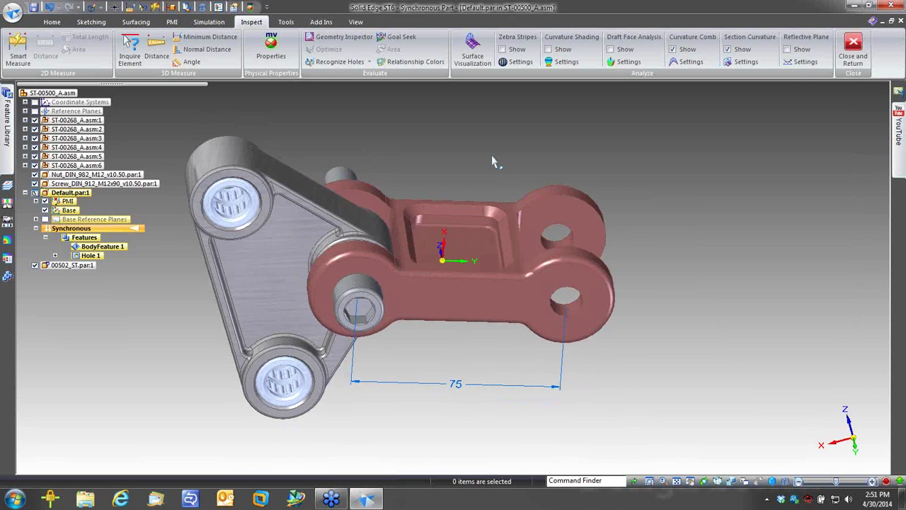
Step: Set the hole centre distance of Default.par to 80 mm, moving the end with the free holes
drag(465, 156, 597, 427)
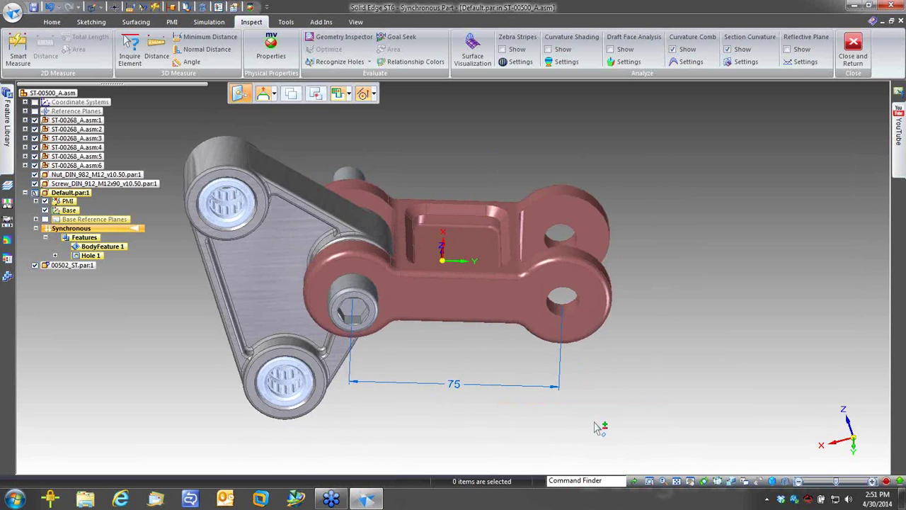
click(473, 394)
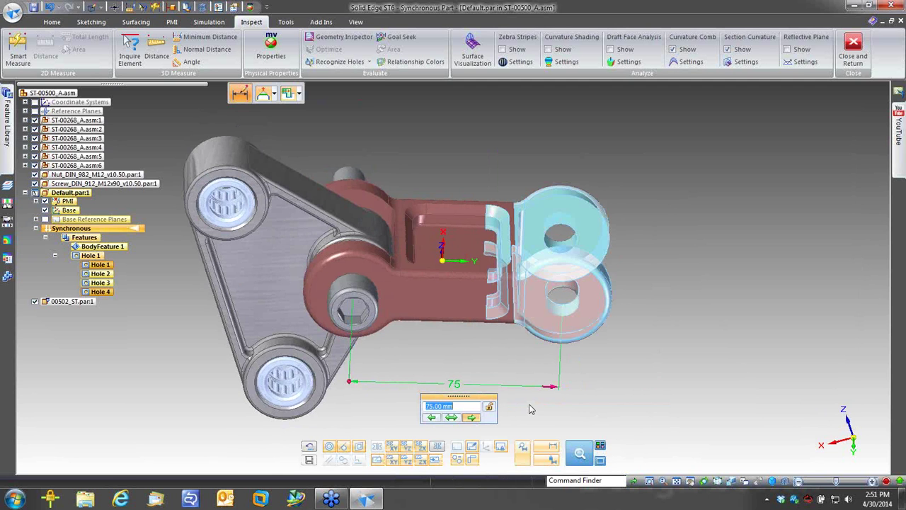
text(80)
key(Return)
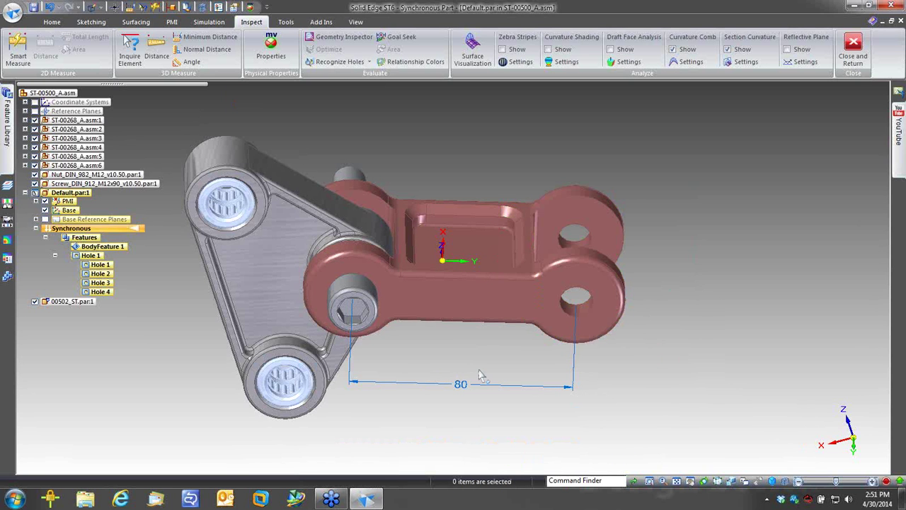
Step: Finish the in-place editing of Default.par and save assembly ST-00500_A
middle_drag(577, 402, 491, 139)
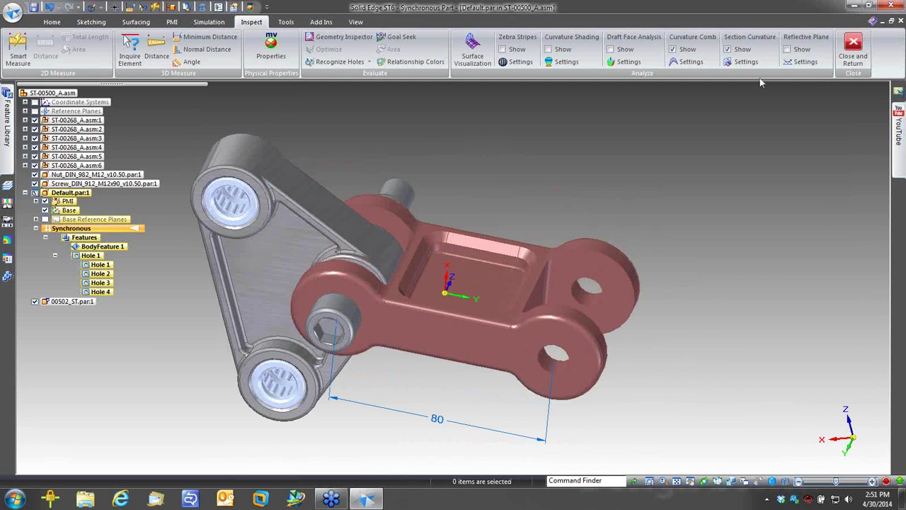
click(853, 50)
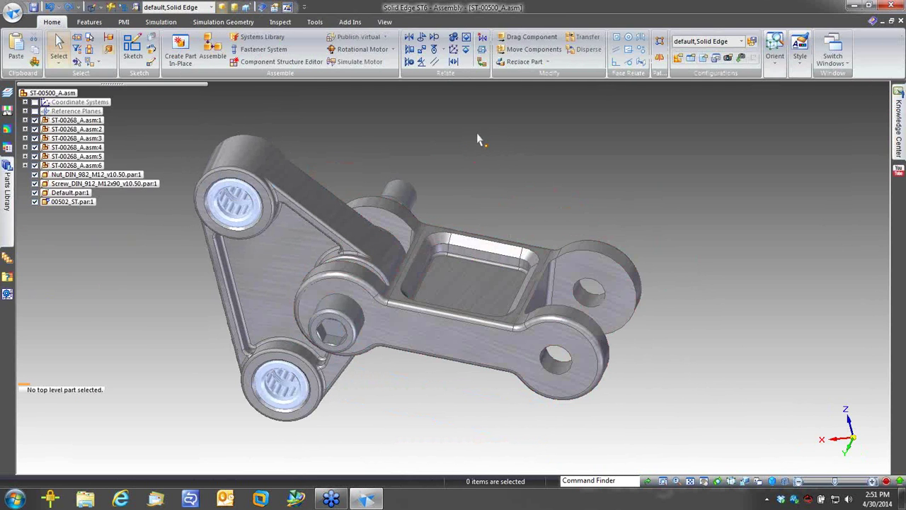
click(35, 11)
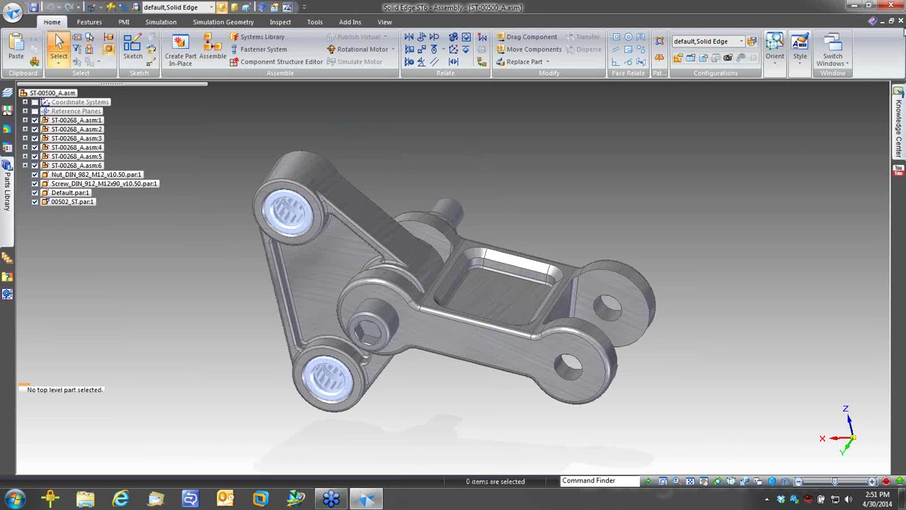
Step: Switch to the motorcycle assembly ST-00100_A and open subassembly ST-00114_A for in-place editing
key(ctrl+Tab)
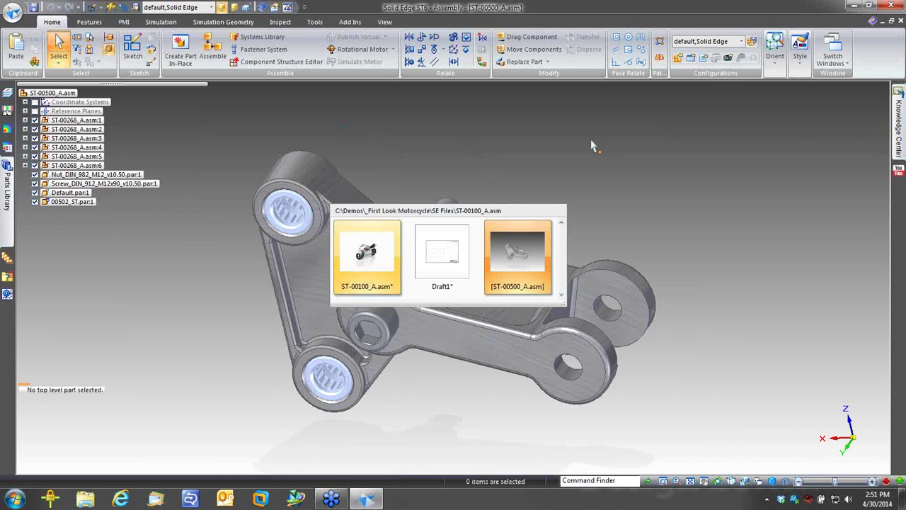
key(ctrl+Tab)
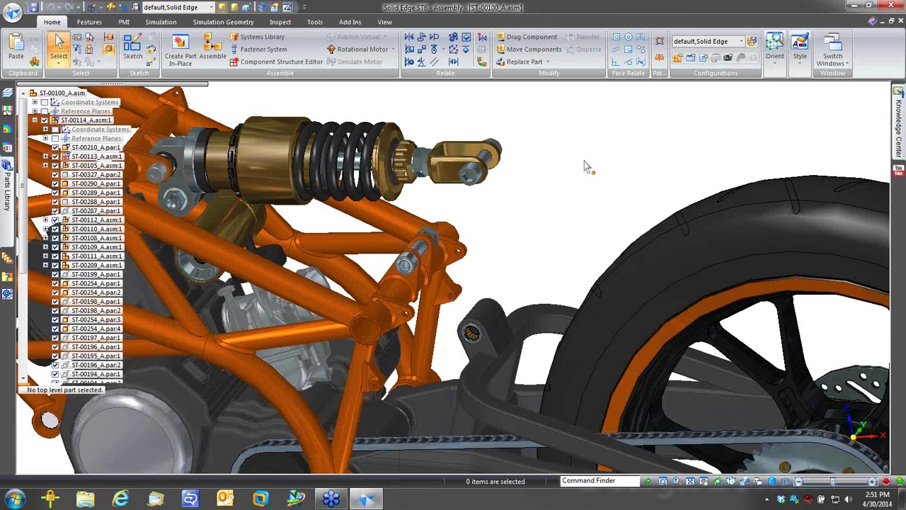
middle_drag(585, 167, 521, 217)
mouse_move(7, 187)
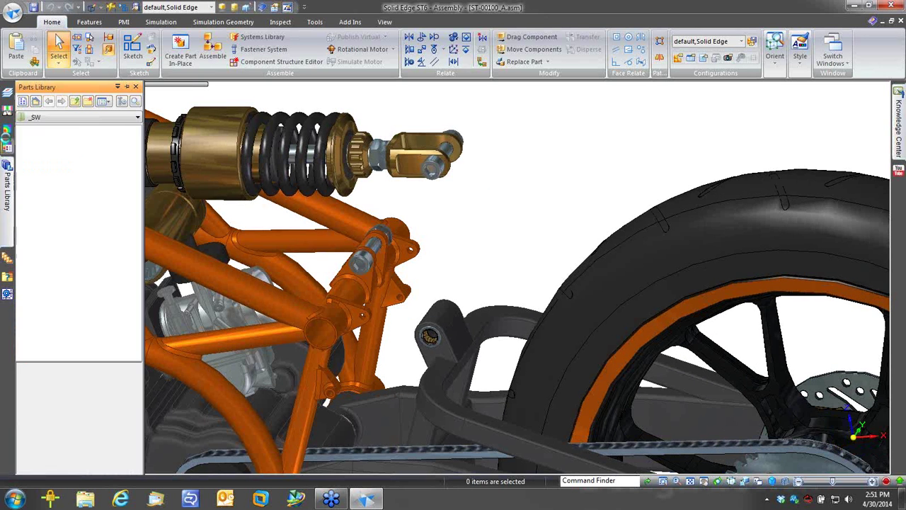
click(41, 213)
drag(41, 213, 483, 172)
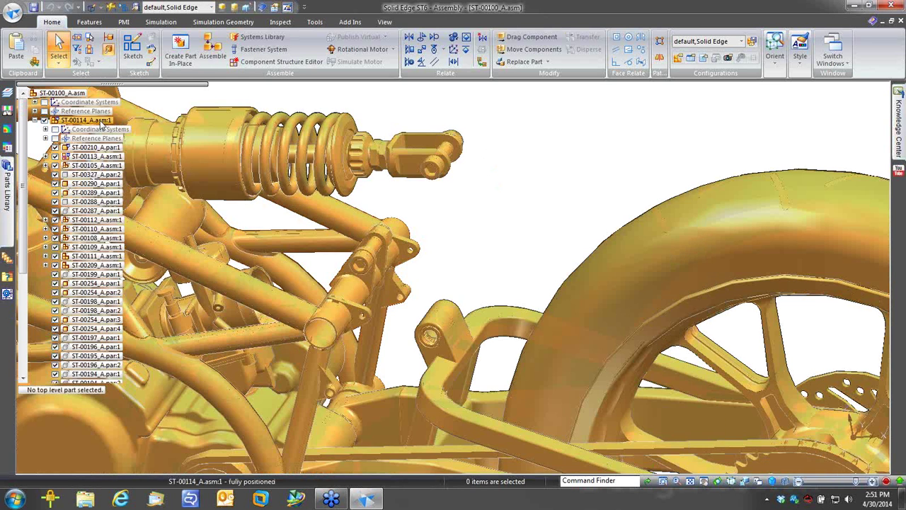
click(101, 123)
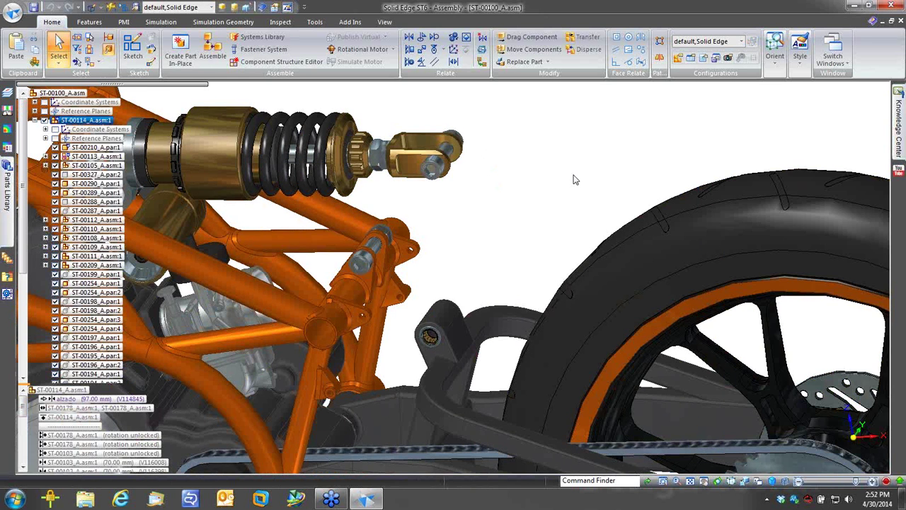
Step: Insert ST-00500_A from the _SW folder into ST-00114_A and rotate it roughly into its mounting orientation
mouse_move(7, 185)
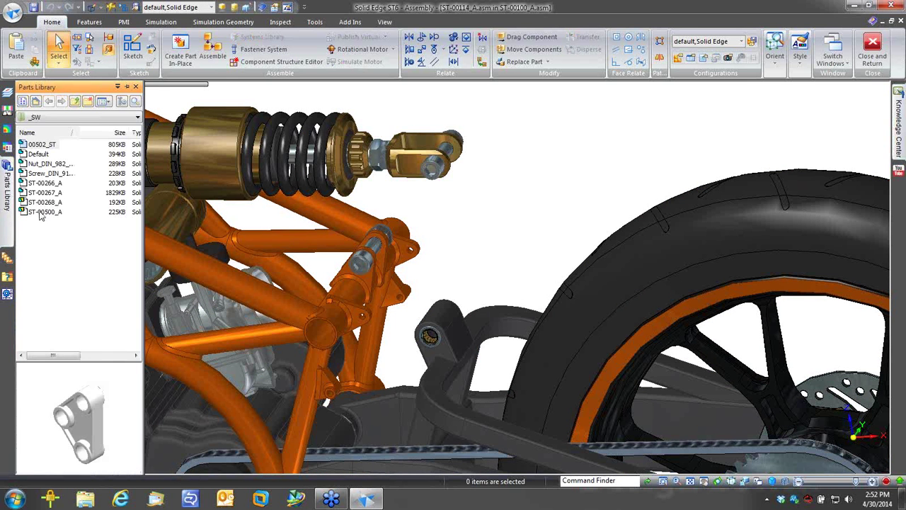
click(41, 214)
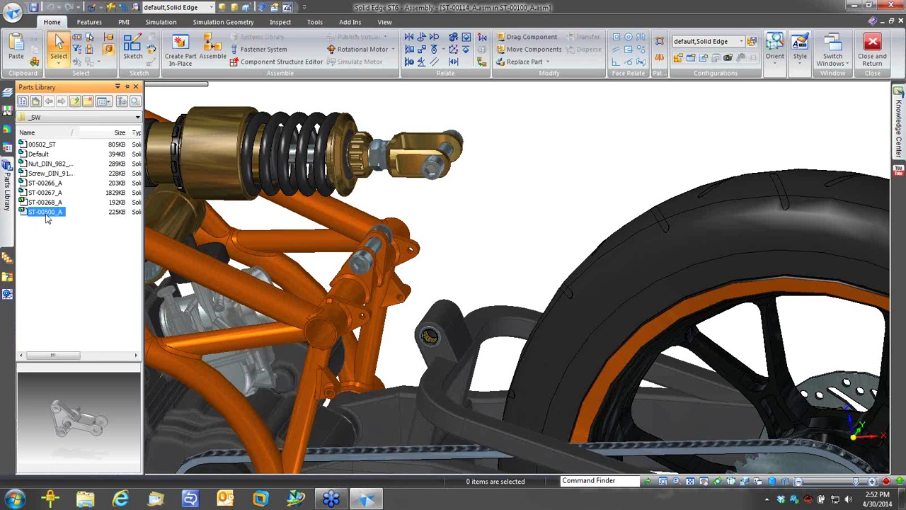
drag(43, 220, 530, 166)
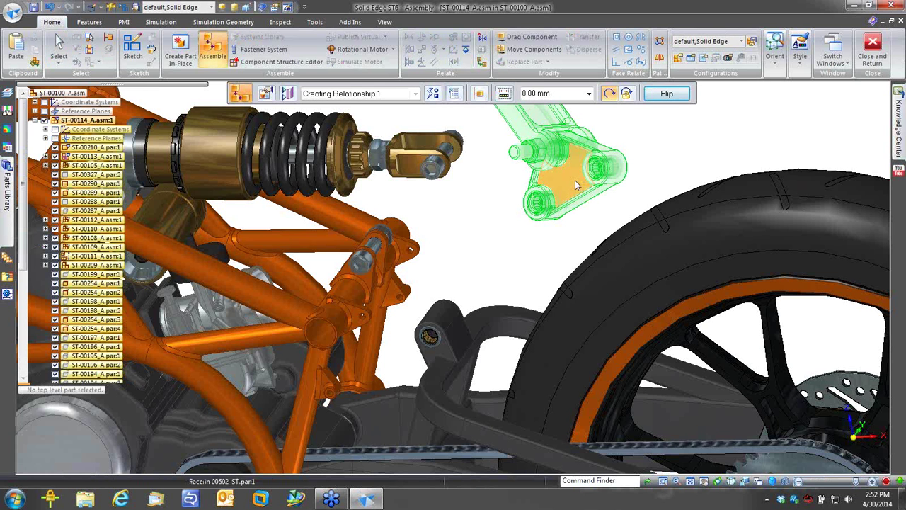
ctrl+alt+drag(527, 173, 474, 197)
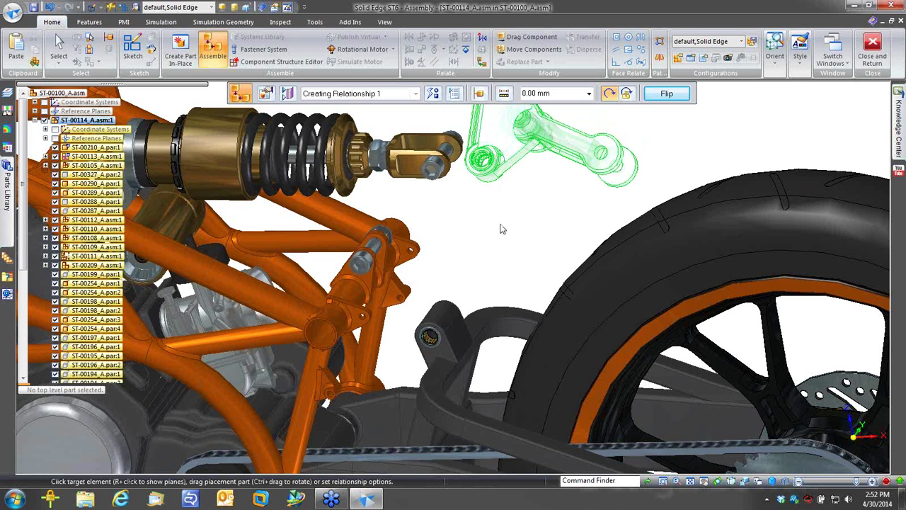
shift+middle_drag(500, 225, 442, 294)
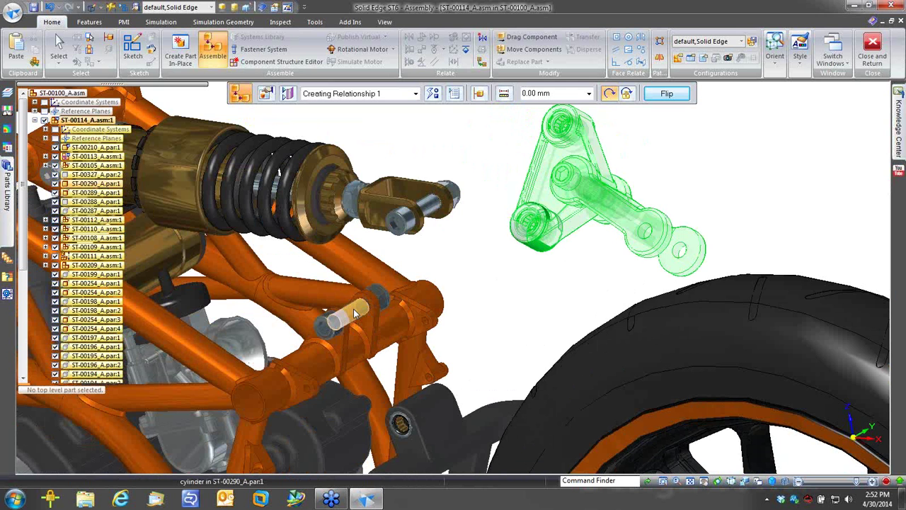
Step: Align ST-00500_A with the frame bolt ST-00290_A, offset its boss face 3 mm from the frame bracket, and align its free end with the swingarm lug
click(356, 314)
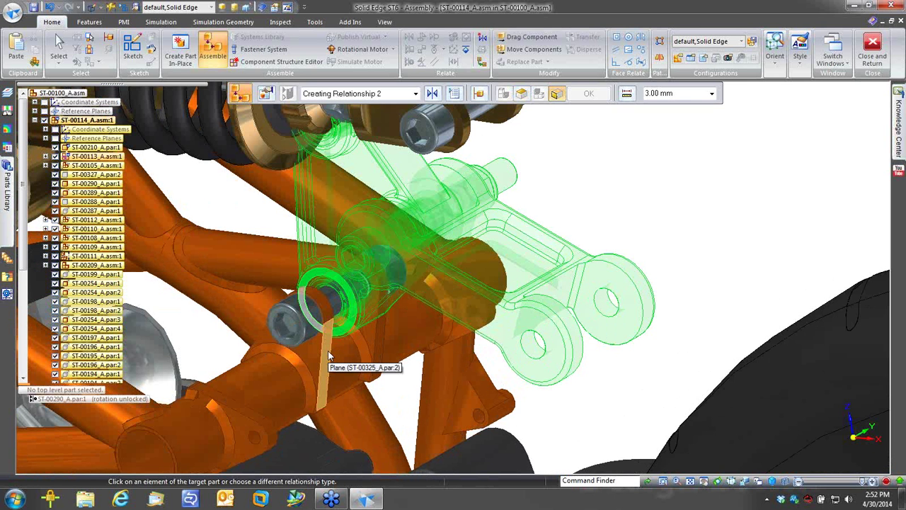
right_click(327, 354)
click(376, 349)
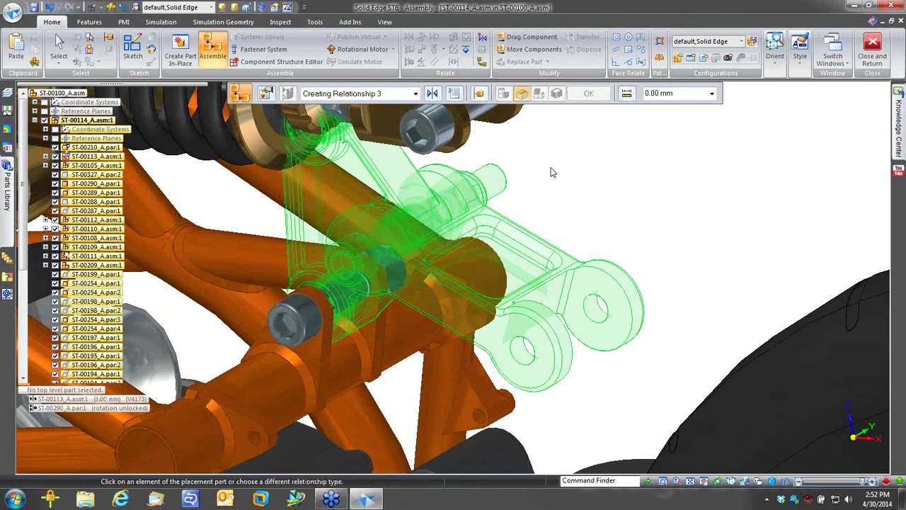
middle_drag(552, 172, 608, 163)
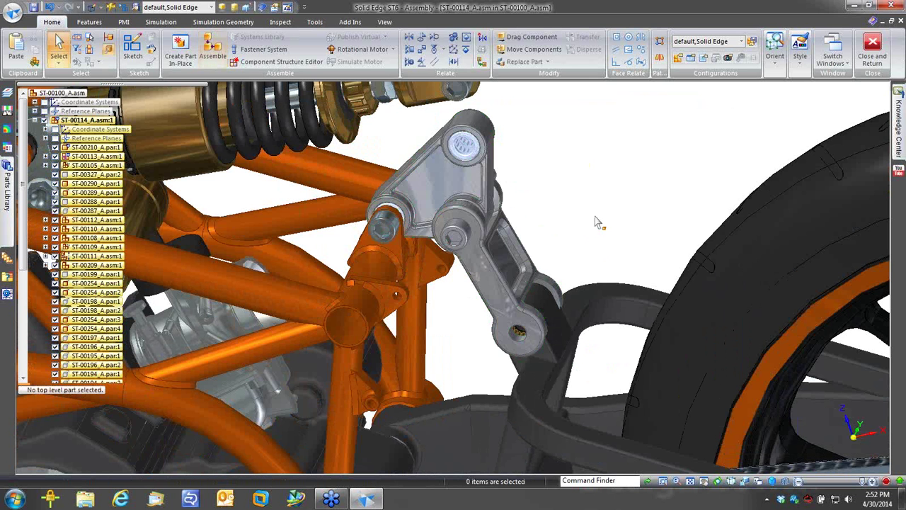
Step: Measure the width of the swingarm lug between the fork arms of Default.par and check the linkage's fit from behind
middle_drag(595, 217, 372, 313)
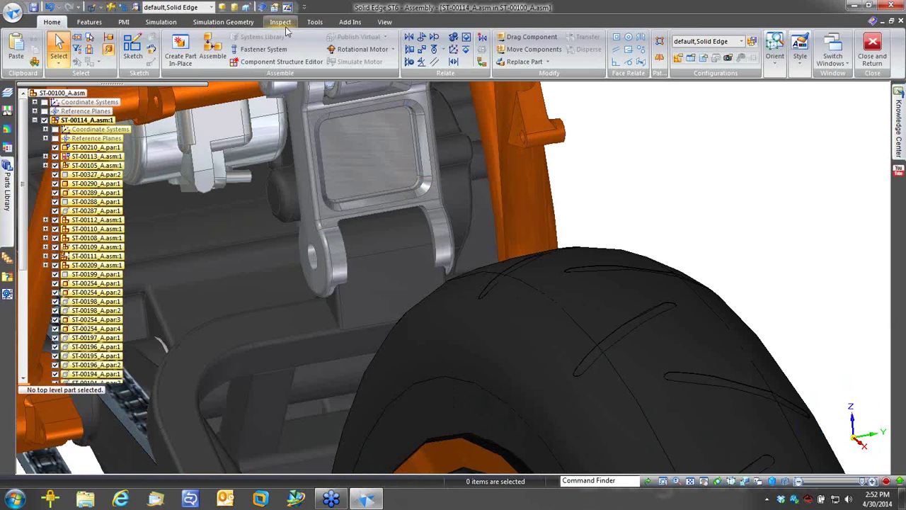
click(280, 22)
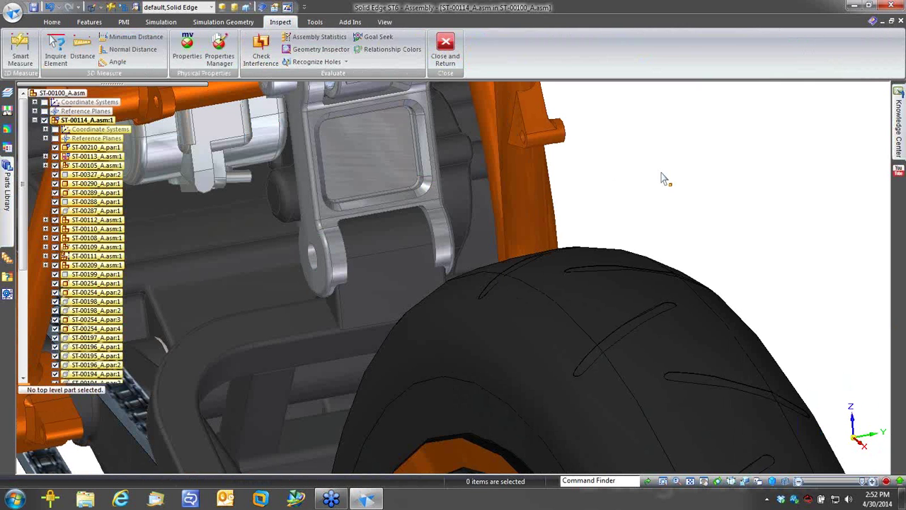
middle_drag(663, 179, 651, 213)
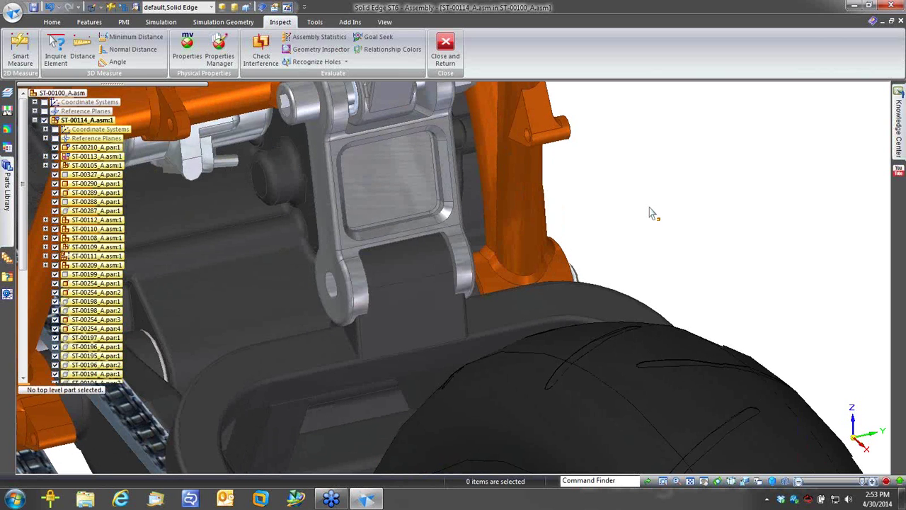
middle_drag(653, 213, 646, 197)
click(51, 22)
click(110, 7)
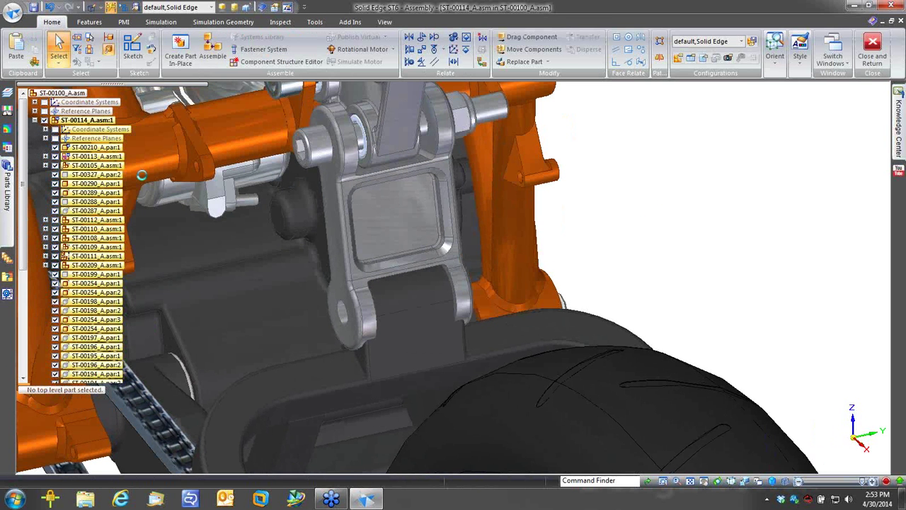
click(438, 363)
click(468, 354)
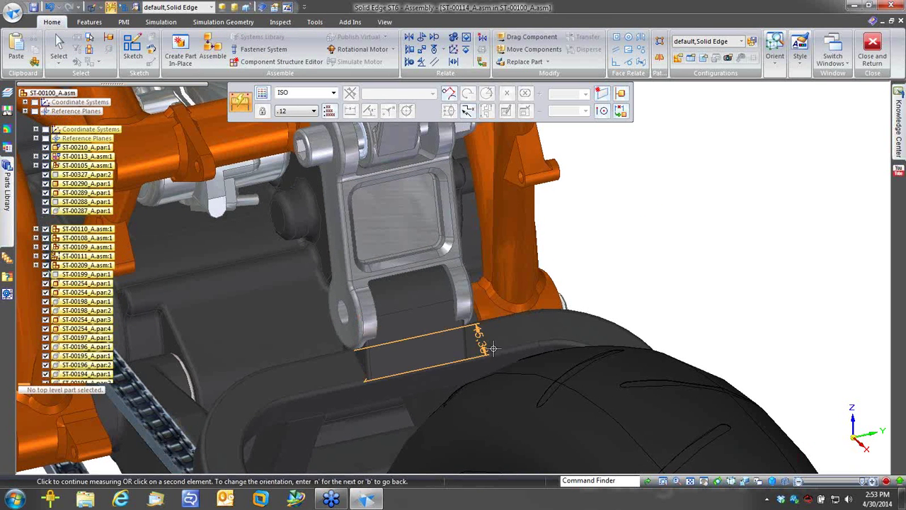
middle_drag(493, 348, 386, 370)
click(350, 348)
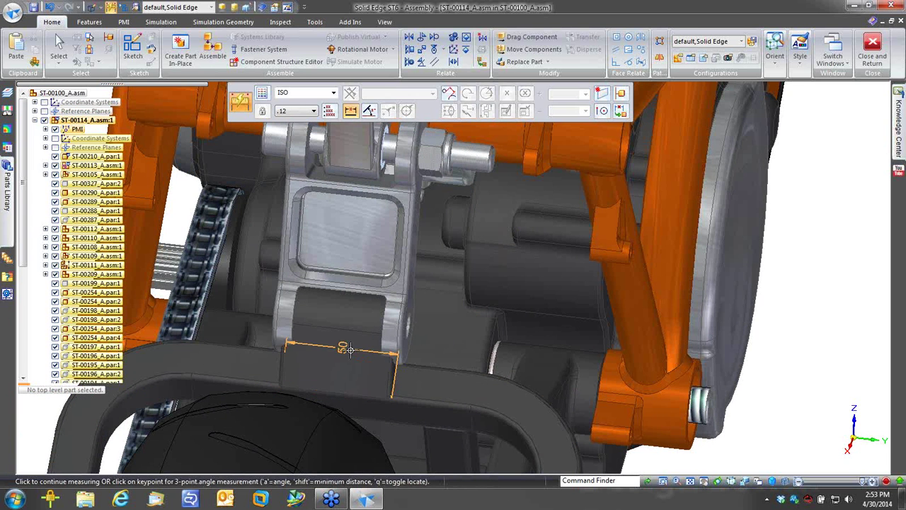
key(Escape)
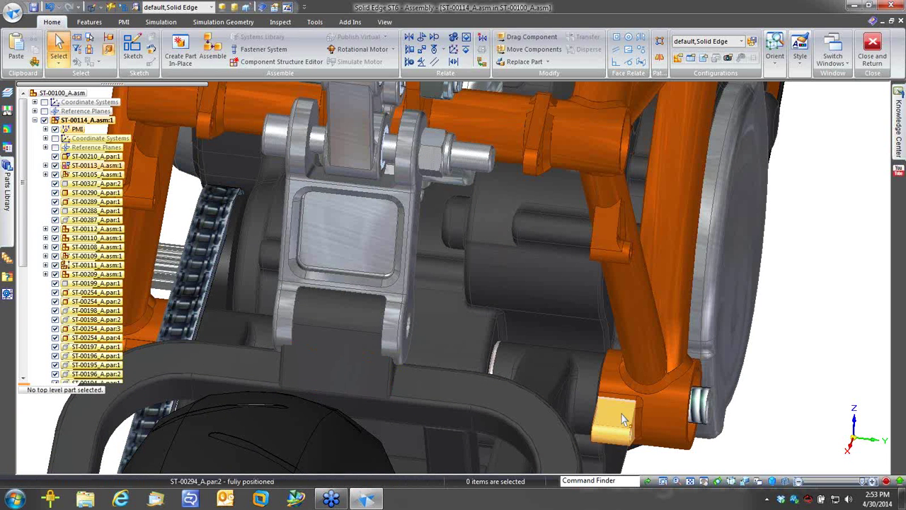
middle_drag(623, 419, 446, 318)
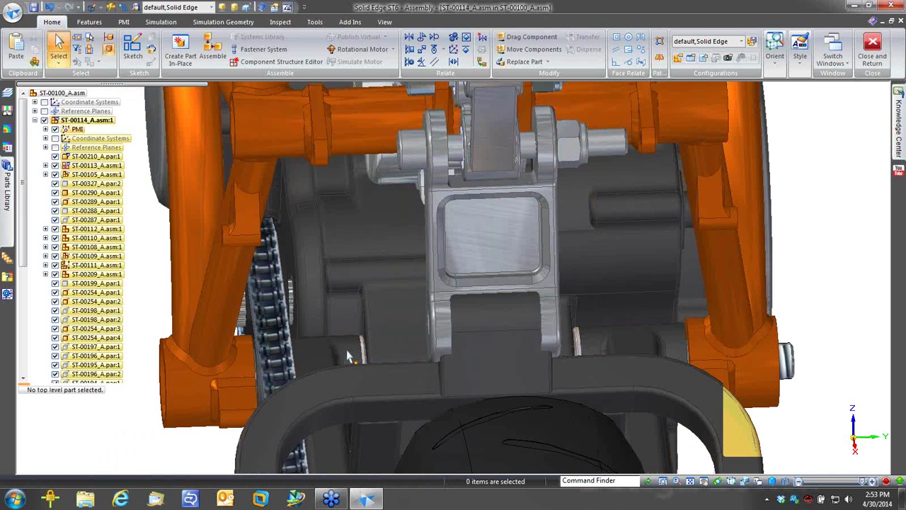
middle_drag(349, 356, 595, 201)
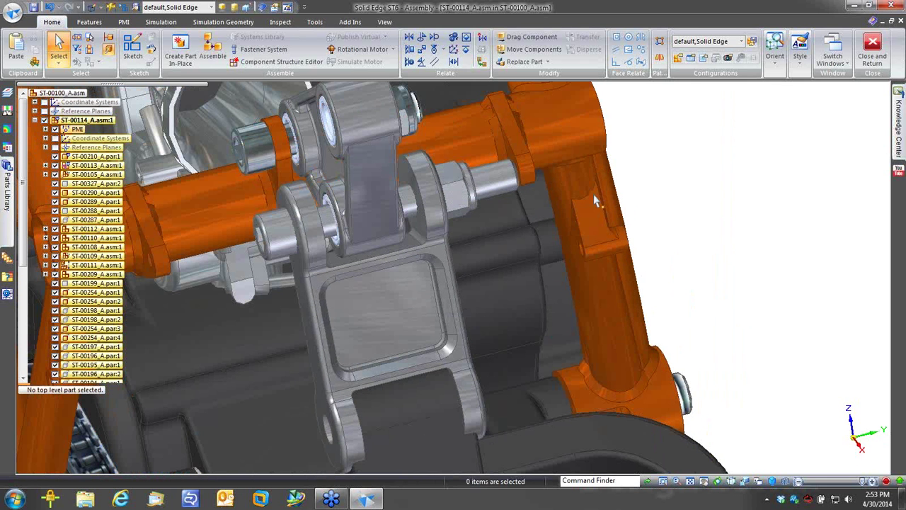
Step: Dimension the thickness of one upper fork arm of Default.par and lock the dimension
scroll(602, 197, down, 1)
right_click(643, 166)
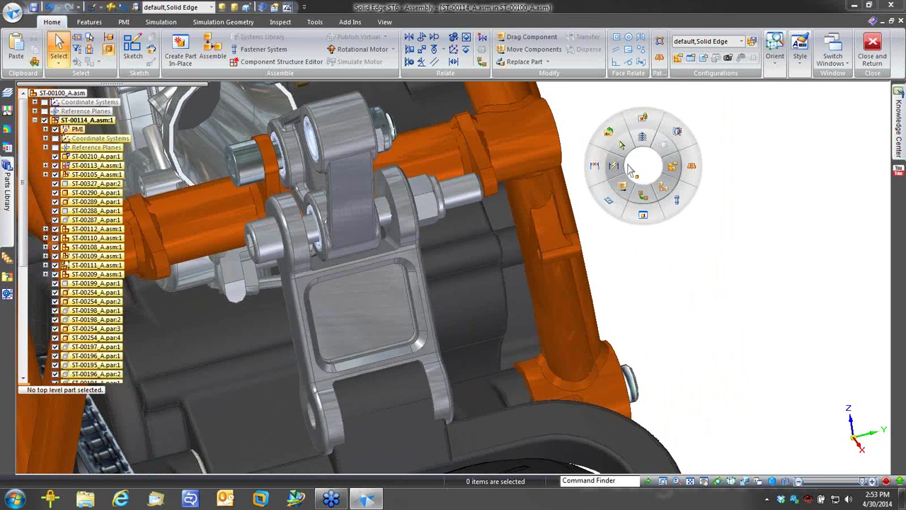
click(594, 166)
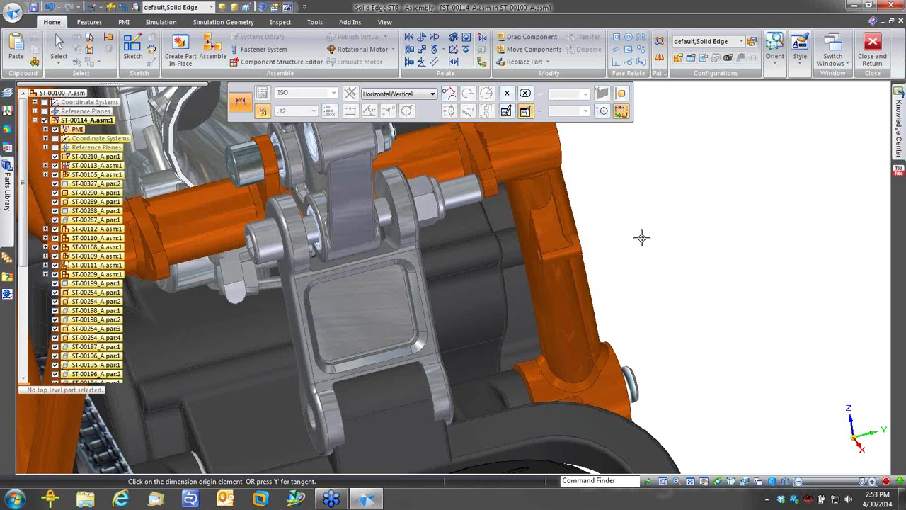
click(450, 219)
click(474, 210)
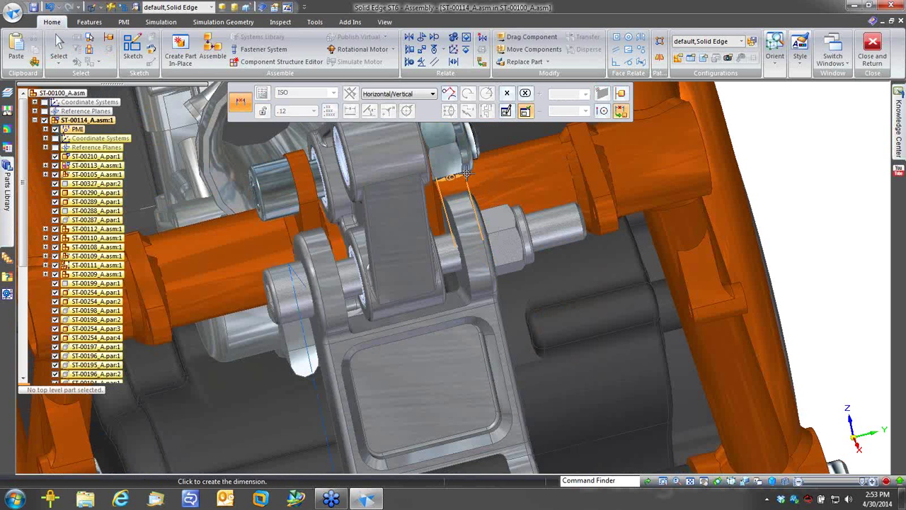
click(509, 170)
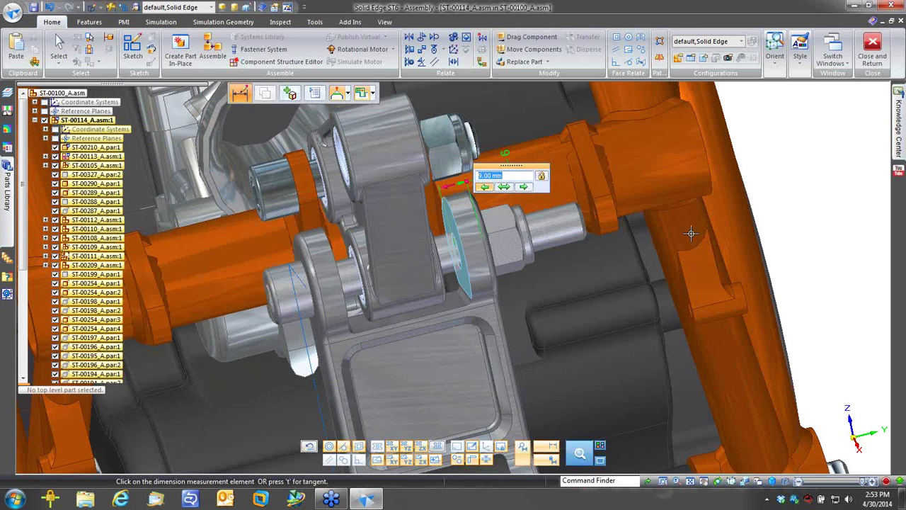
key(Return)
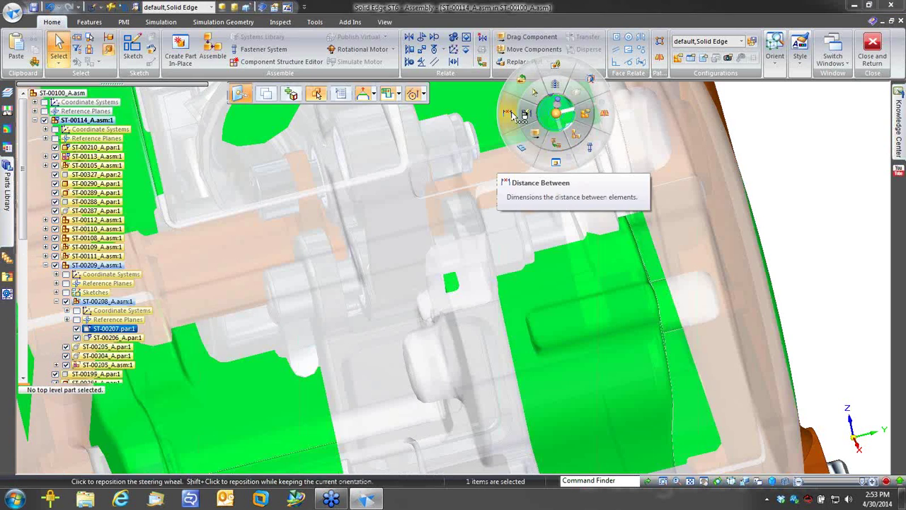
Step: Dimension the inner gap between the two upper fork arms of Default.par, leaving the dimension unlocked
click(570, 139)
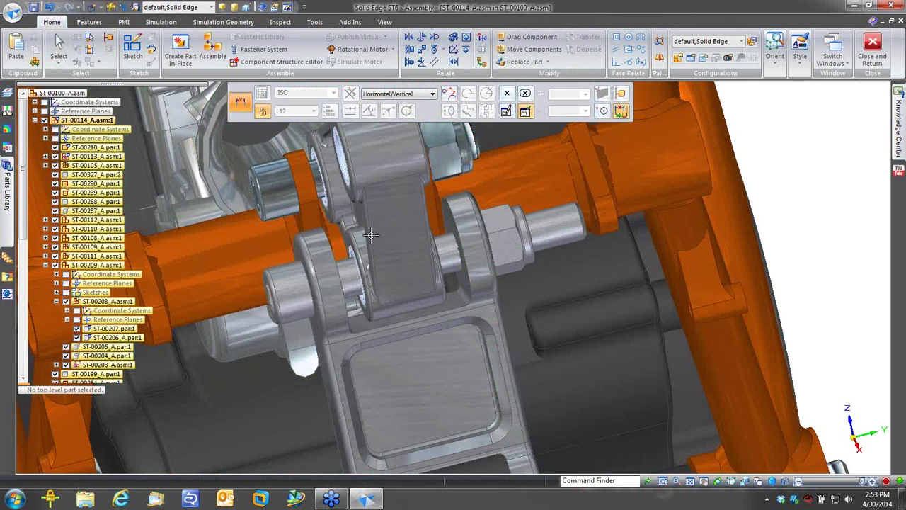
click(331, 245)
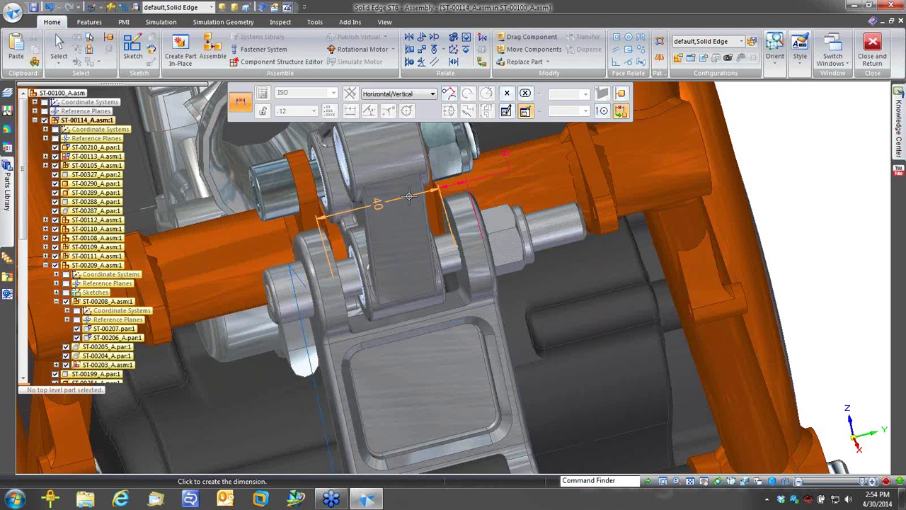
click(409, 196)
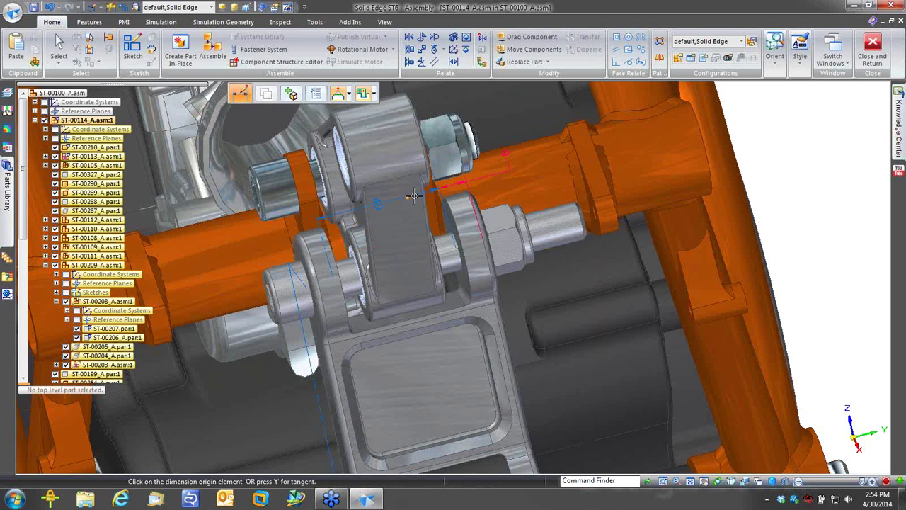
click(414, 197)
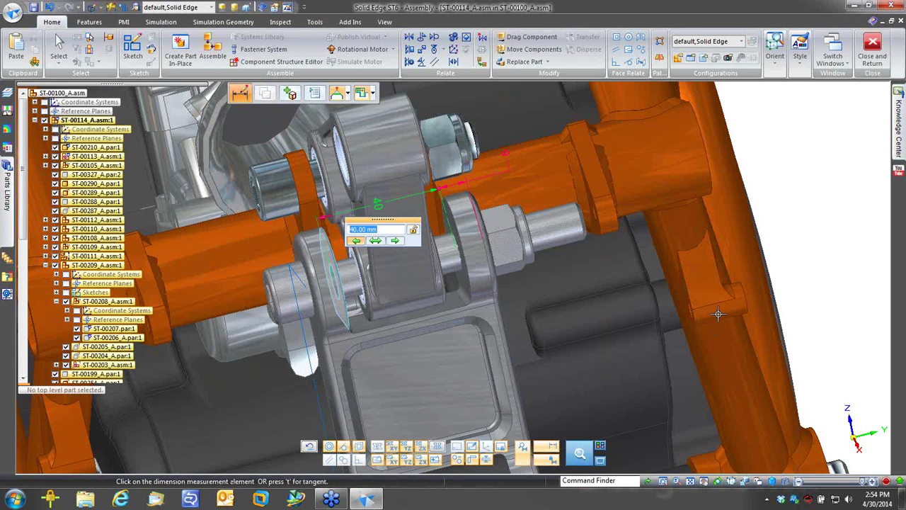
key(Return)
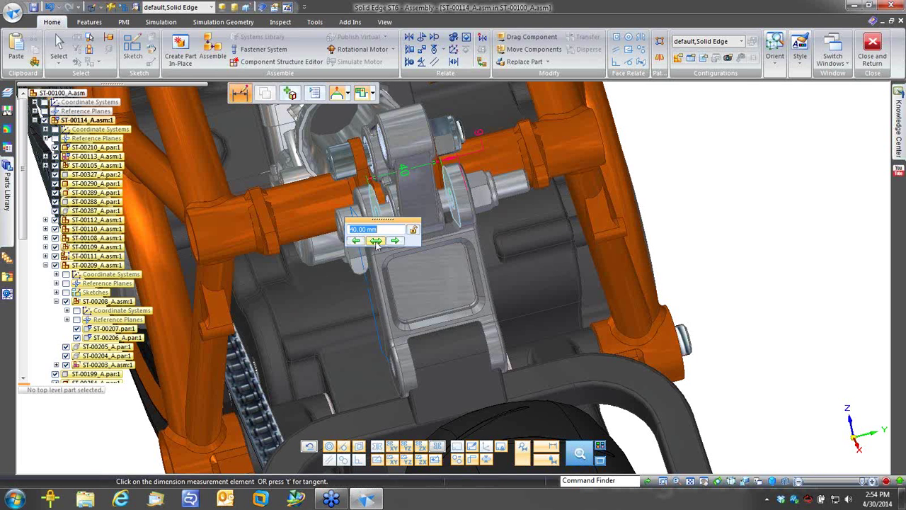
Step: Widen the gap between the upper fork arms symmetrically in increments, starting at 42 and 44 mm and ending at 52 mm
text(42)
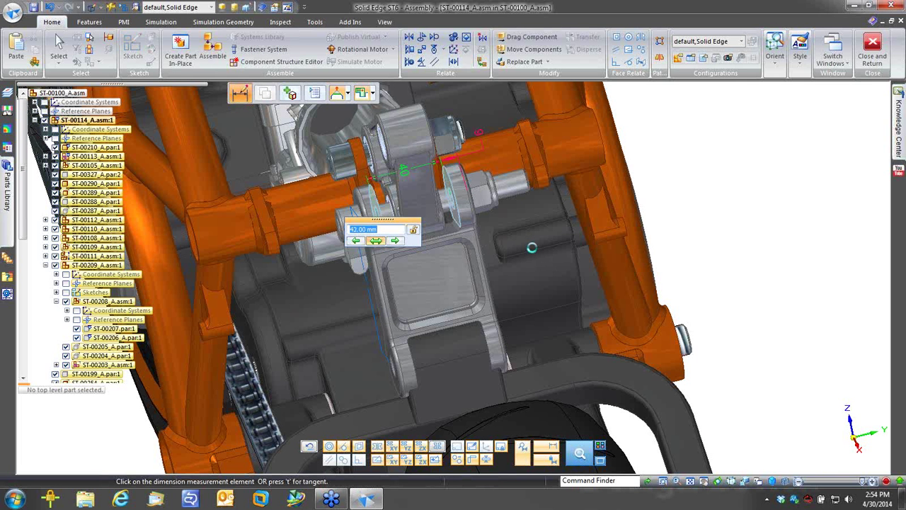
key(Return)
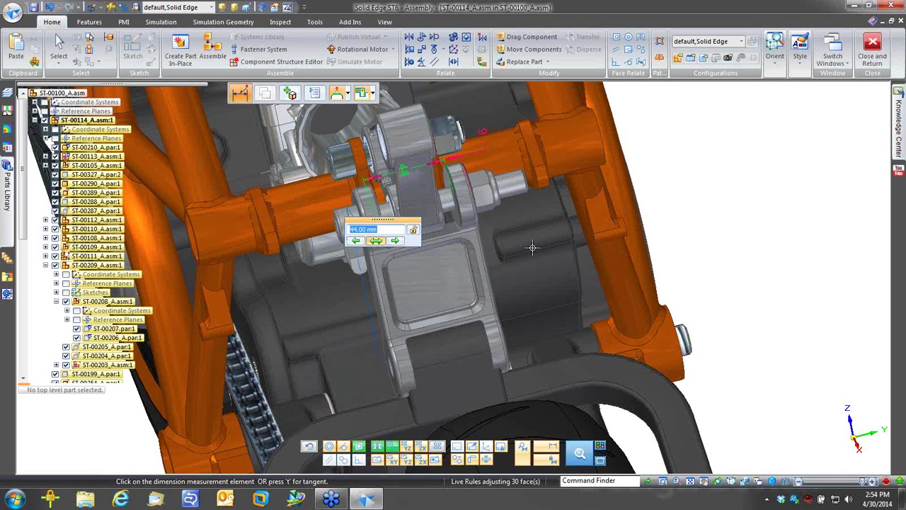
text(44)
key(Return)
text(46)
key(Return)
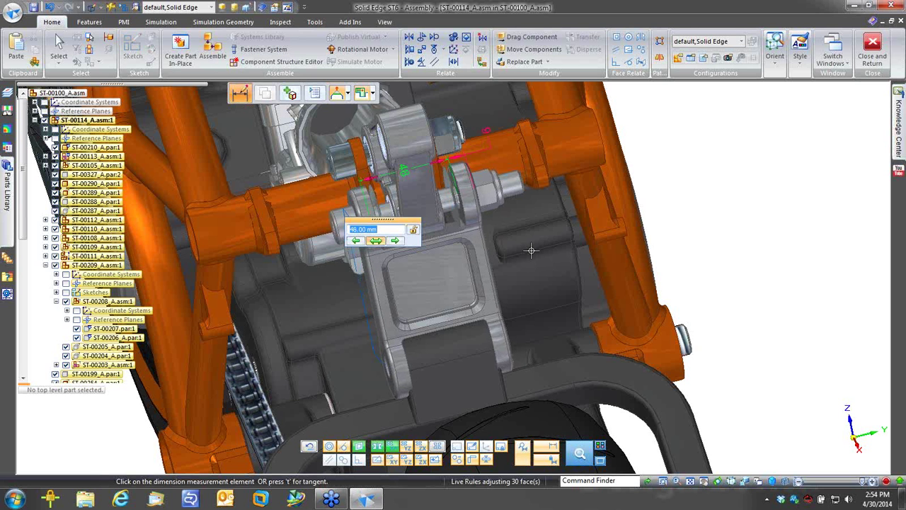
text(52)
key(Return)
key(Escape)
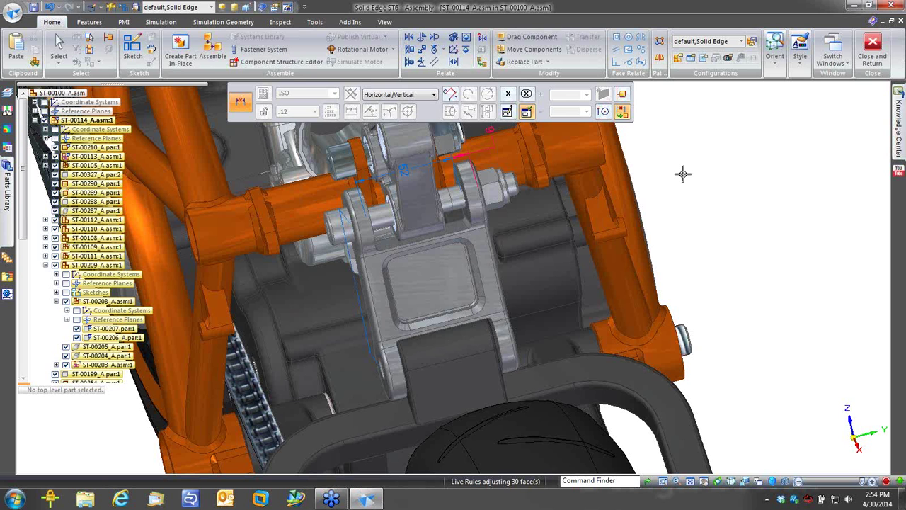
key(Escape)
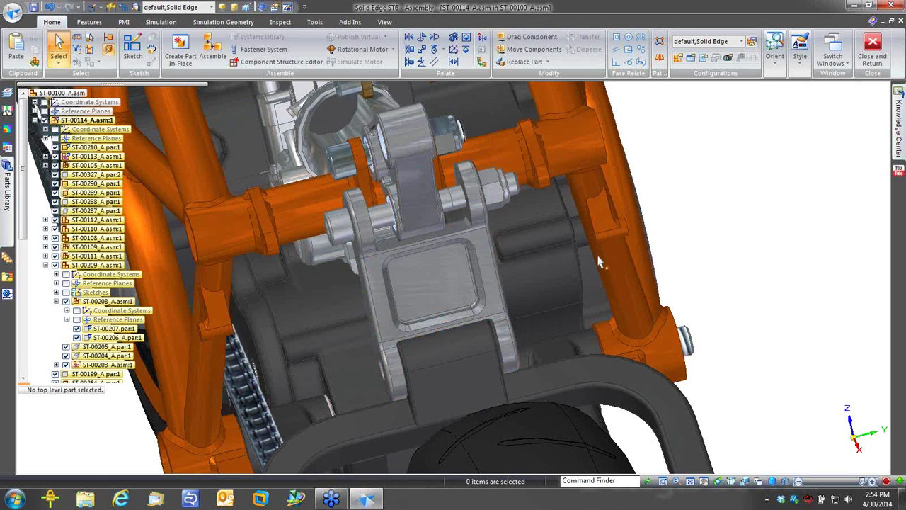
Step: Move the end face of the 00502_ST boss between the fork arms outward 12 mm, widening the boss symmetrically
scroll(598, 262, up, 2)
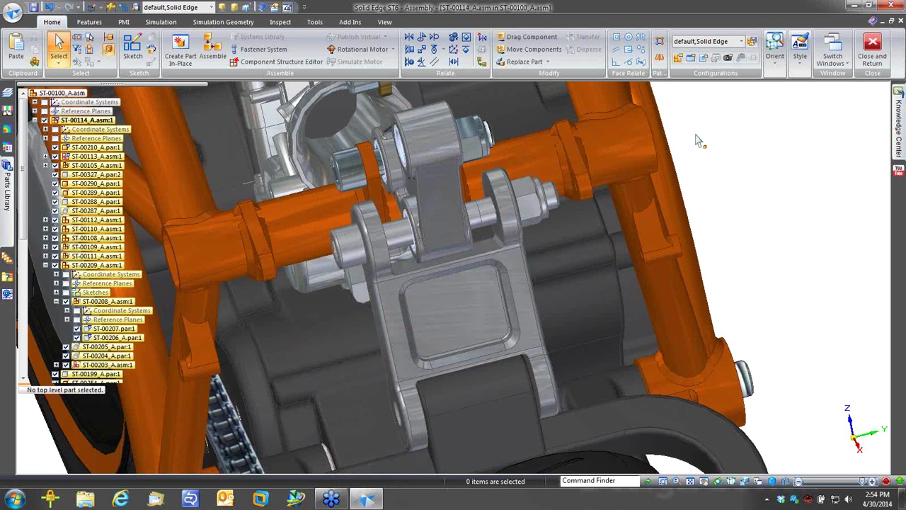
scroll(400, 221, up, 2)
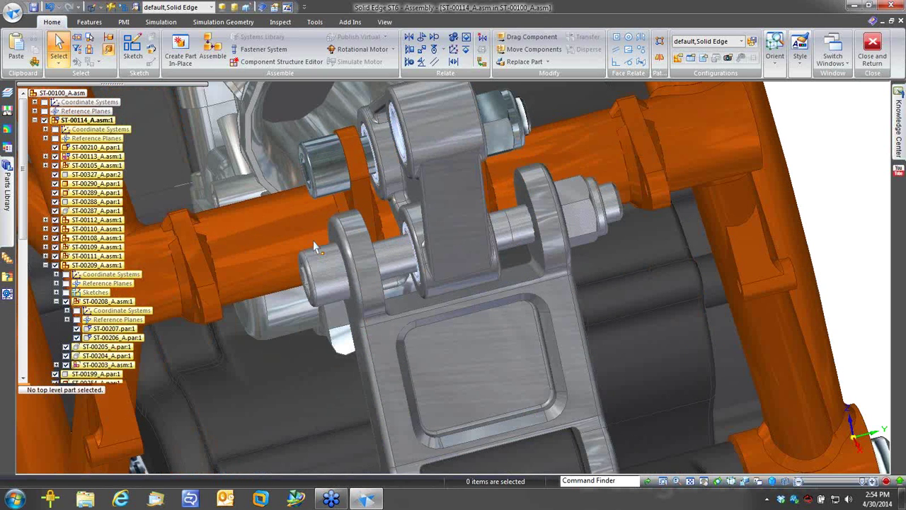
scroll(632, 263, up, 3)
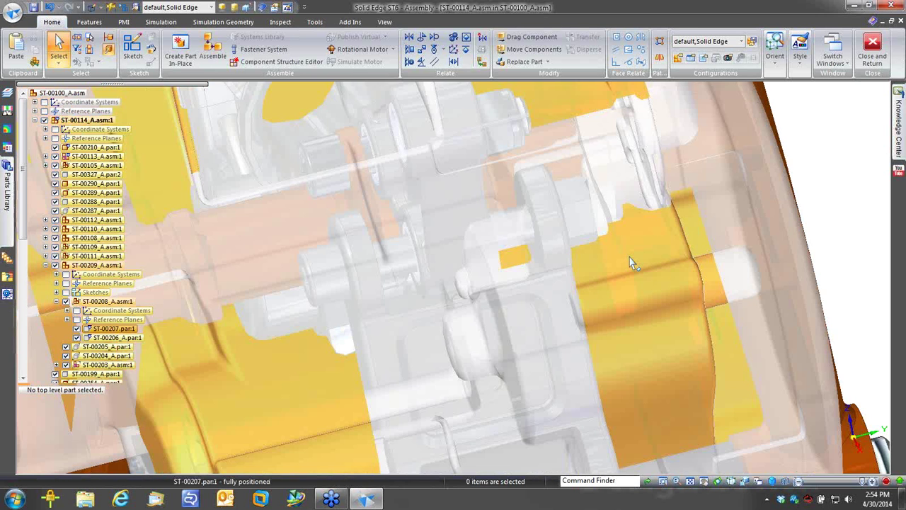
scroll(429, 230, up, 2)
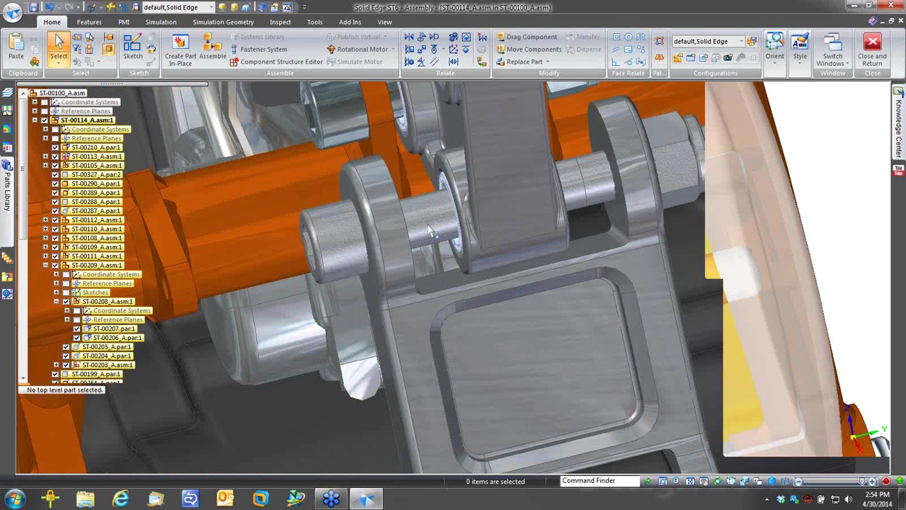
click(419, 174)
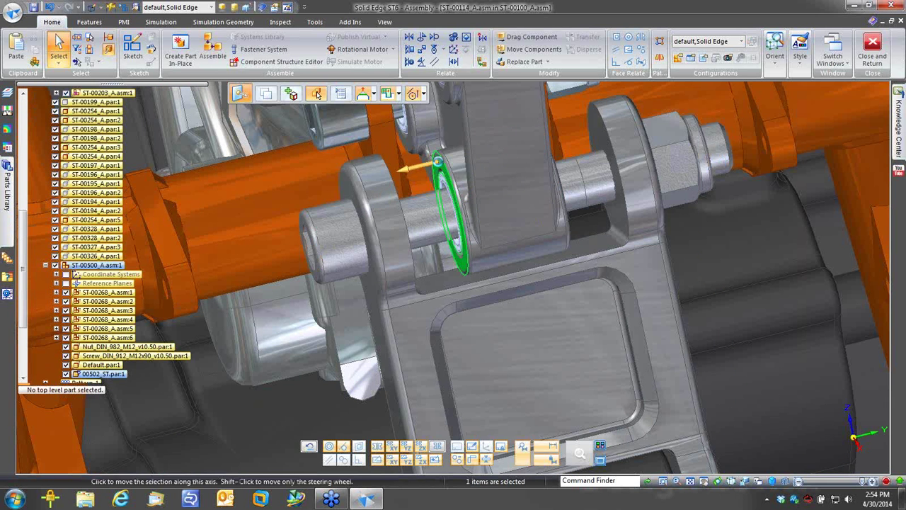
click(417, 170)
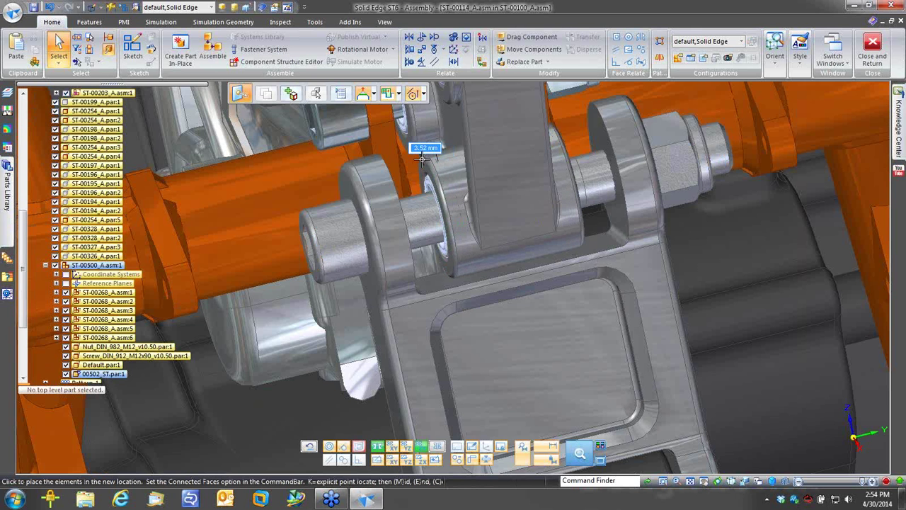
text(12)
key(Return)
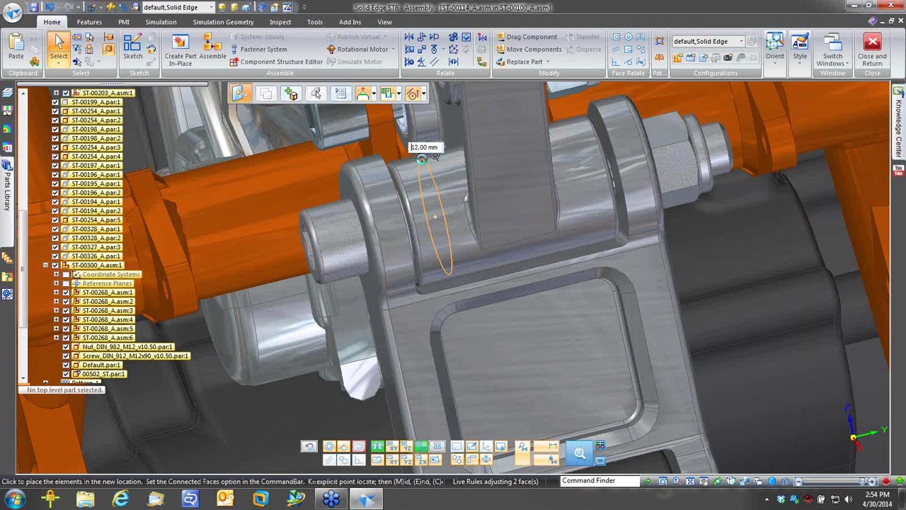
right_click(422, 162)
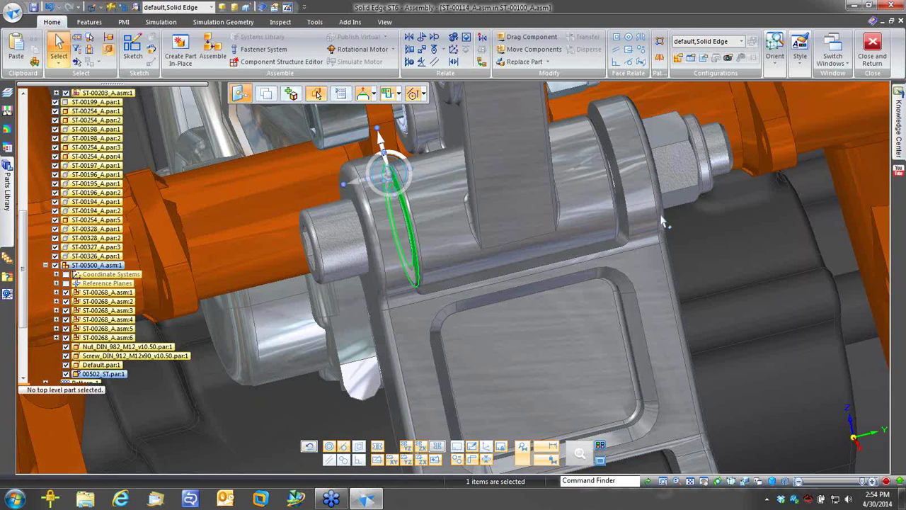
middle_drag(663, 224, 664, 207)
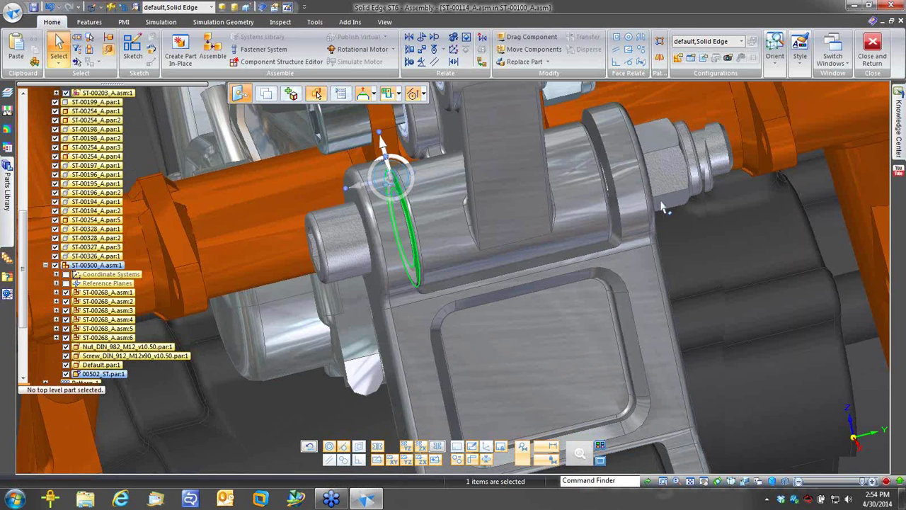
scroll(663, 207, down, 5)
click(671, 164)
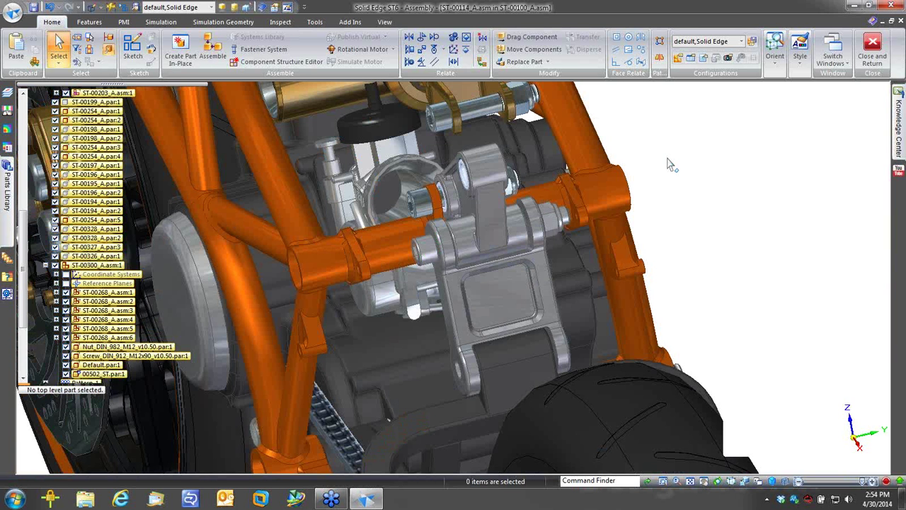
Step: Make ST-00500_A an adjustable assembly and connect the shock absorber's clevis to the linkage's upper boss
middle_drag(671, 165, 601, 188)
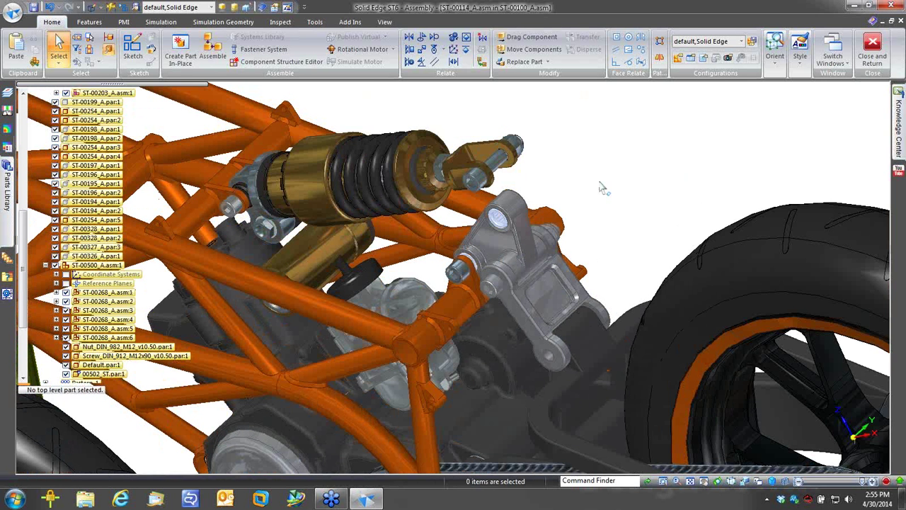
scroll(602, 188, up, 1)
right_click(111, 264)
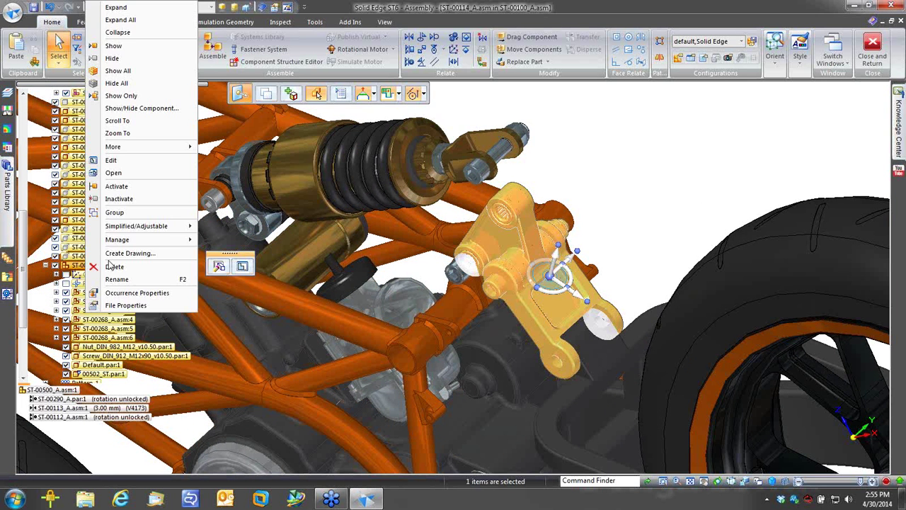
click(291, 267)
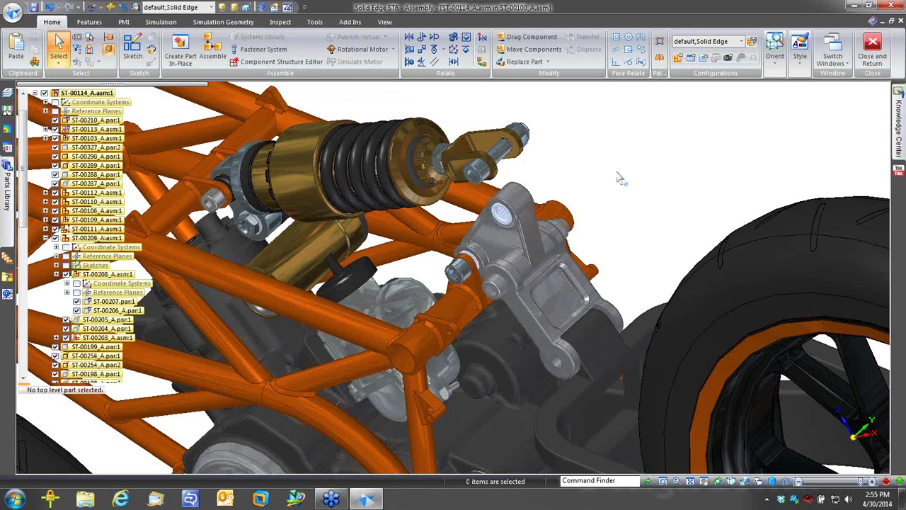
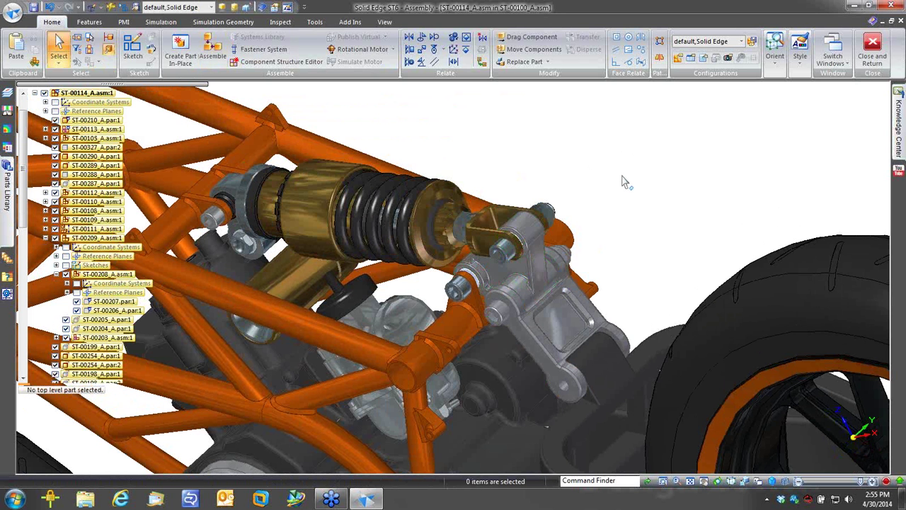
Step: Examine how the shock absorber and linkage sit between the frame and swingarm, close up and from farther away
scroll(625, 183, up, 3)
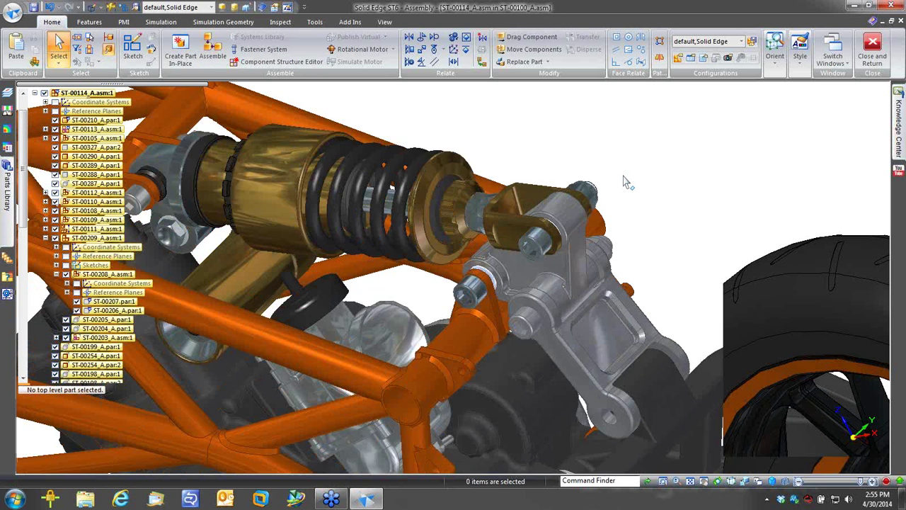
scroll(602, 176, down, 2)
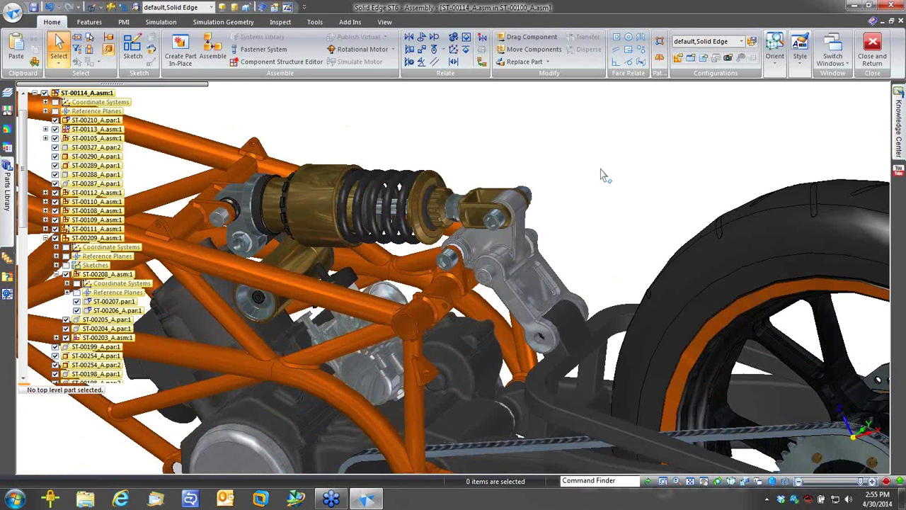
scroll(601, 173, down, 1)
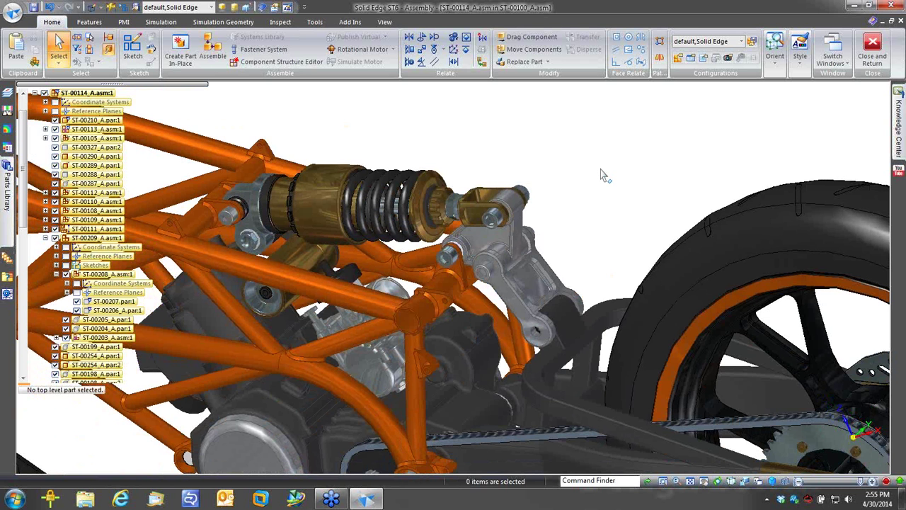
scroll(600, 172, down, 1)
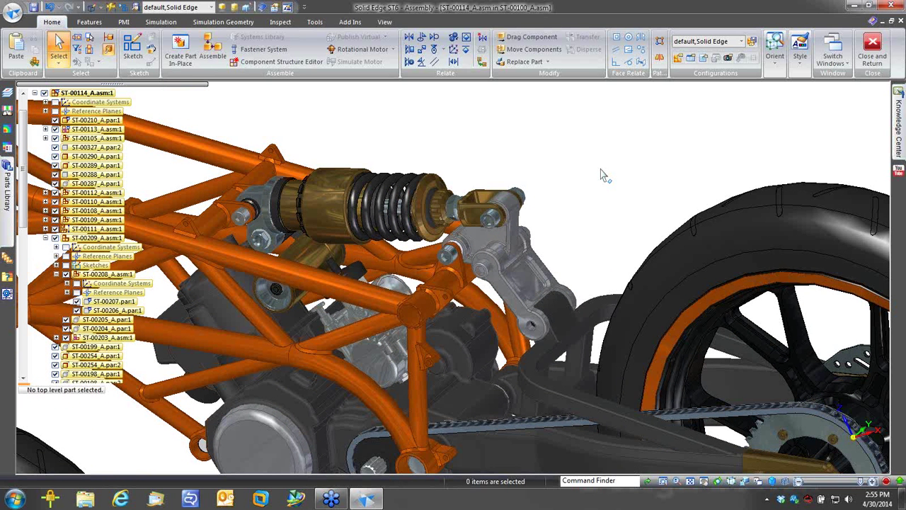
scroll(602, 174, down, 1)
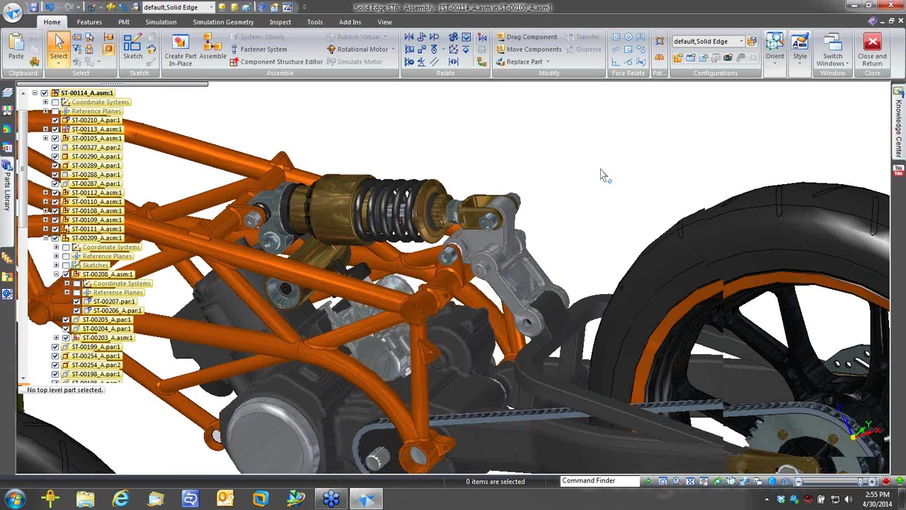
scroll(602, 176, up, 1)
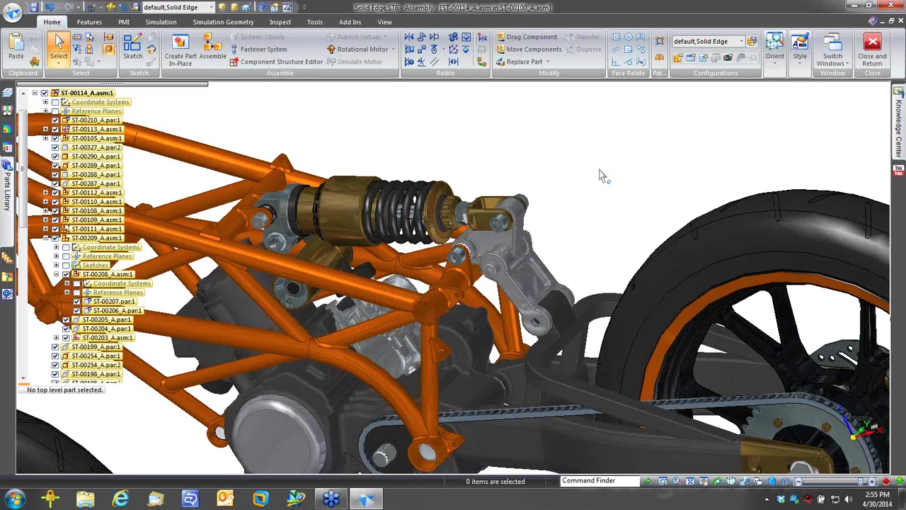
Step: Run an interference check between the shock absorber's clevis and the 00502_ST linkage part, and inspect the area close up
scroll(600, 176, up, 1)
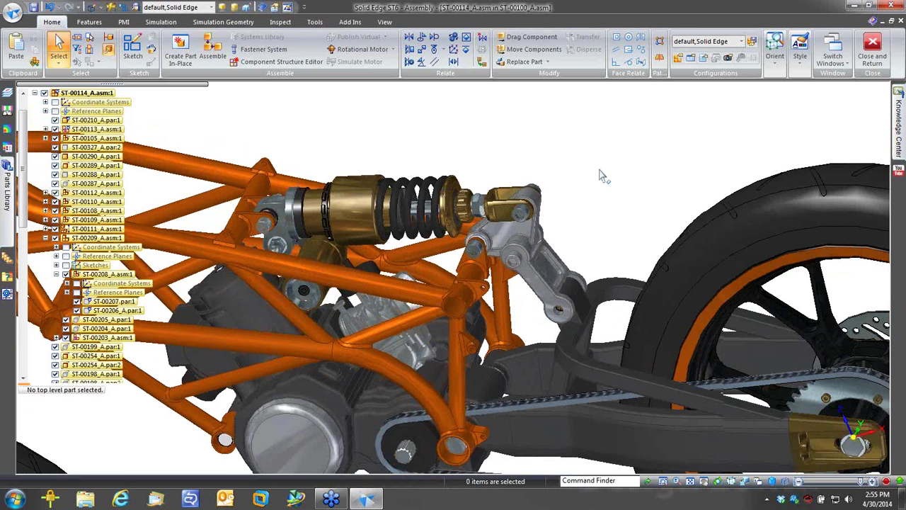
middle_drag(600, 175, 578, 181)
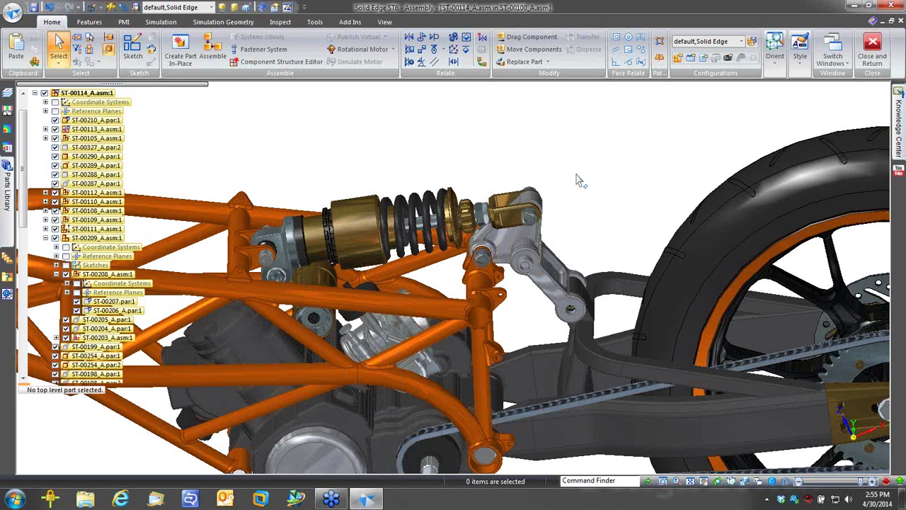
scroll(451, 182, up, 1)
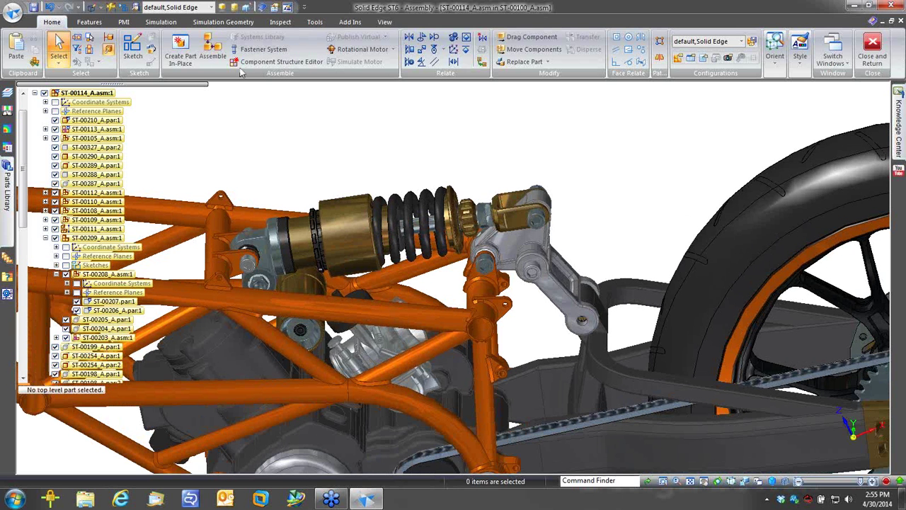
click(280, 21)
scroll(297, 124, up, 2)
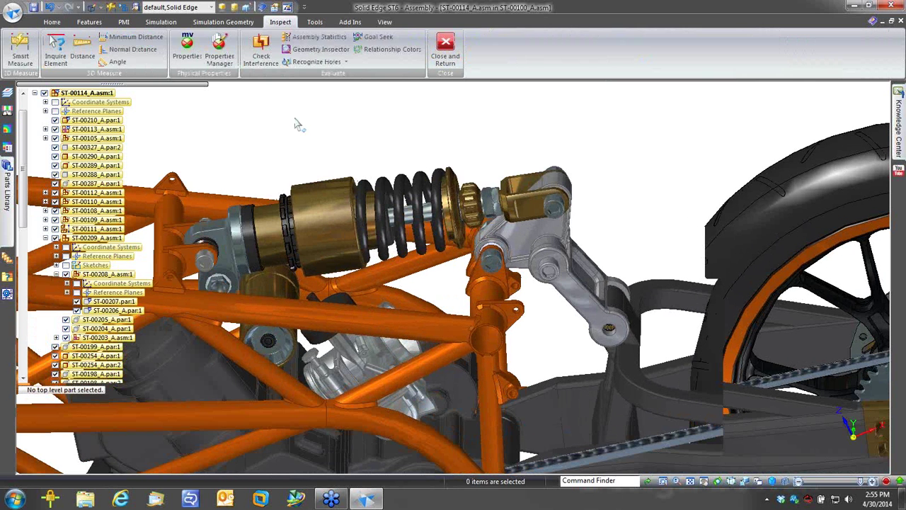
middle_drag(297, 124, 606, 196)
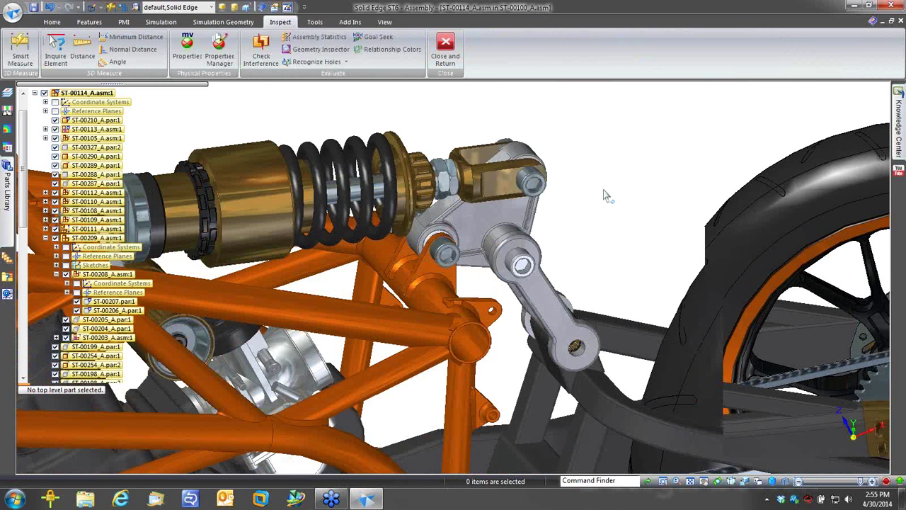
click(260, 50)
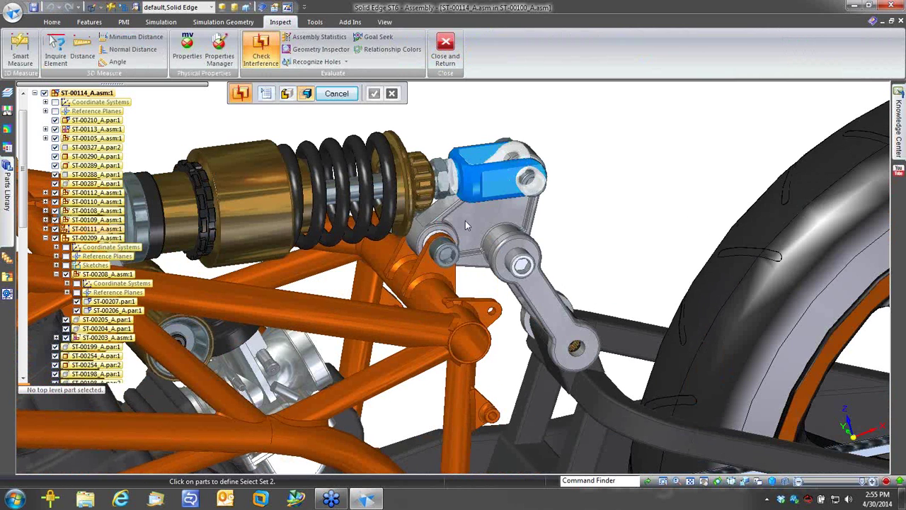
click(465, 220)
right_click(586, 198)
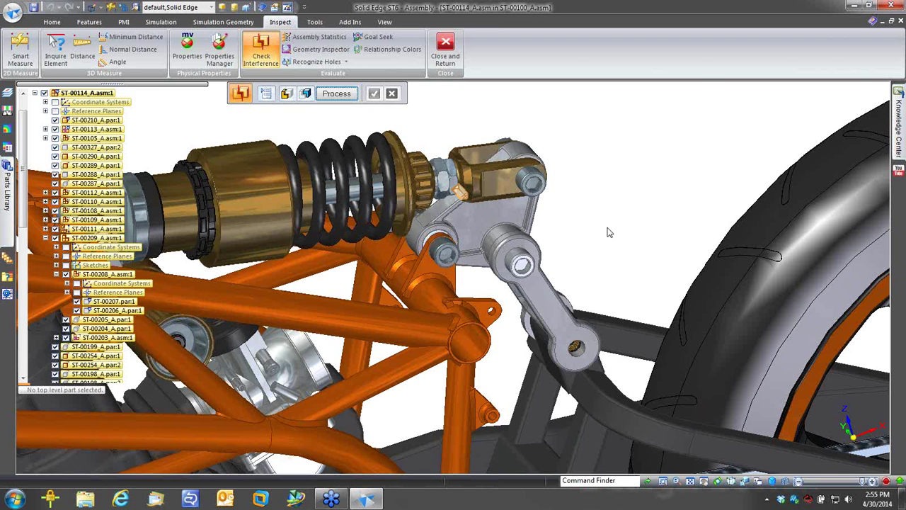
scroll(607, 232, up, 2)
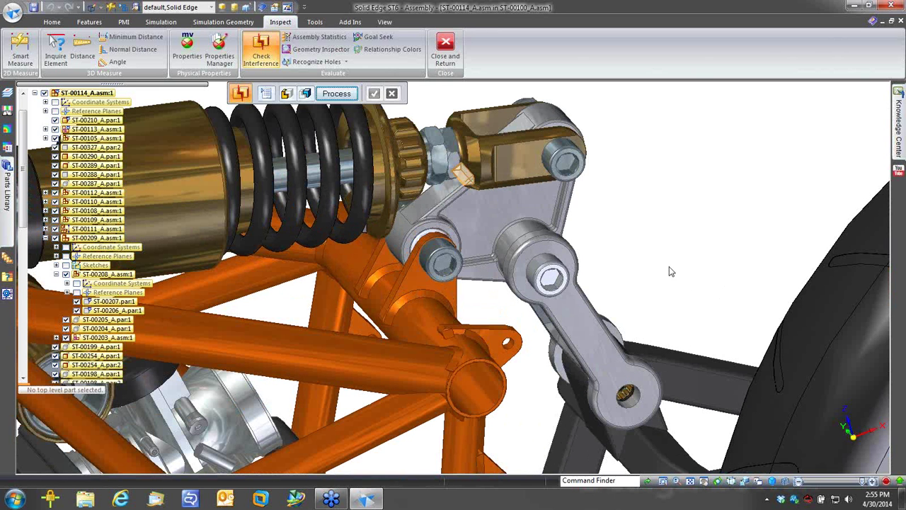
key(Escape)
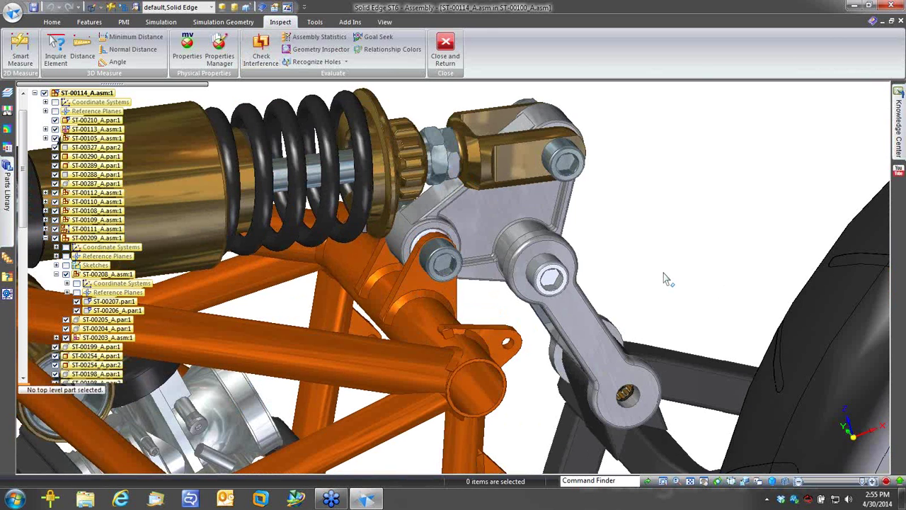
Step: Set the dimension locating the upper boss of 00502_ST to 85 mm
scroll(664, 278, down, 2)
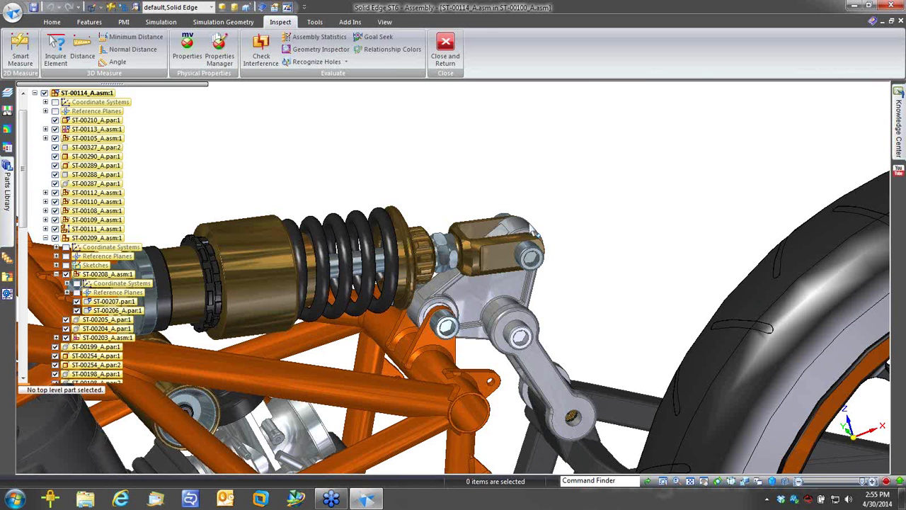
click(537, 234)
click(448, 242)
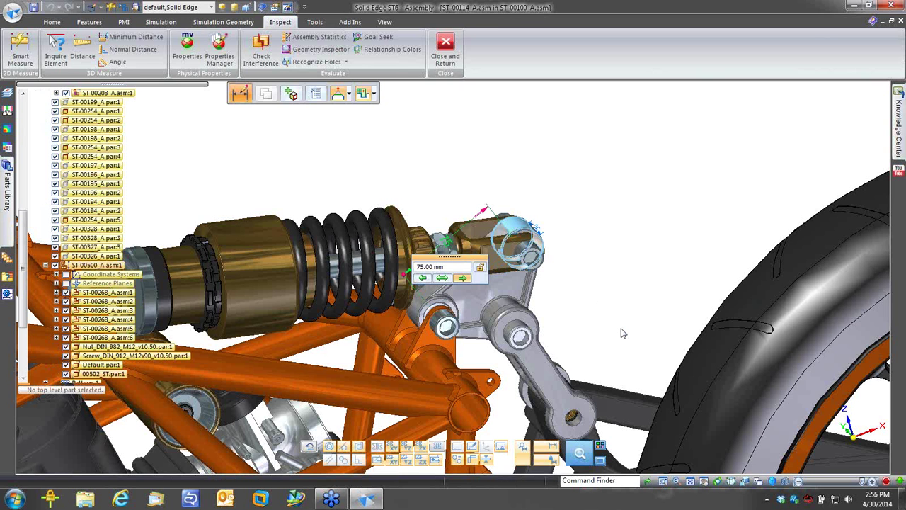
text(35)
key(Return)
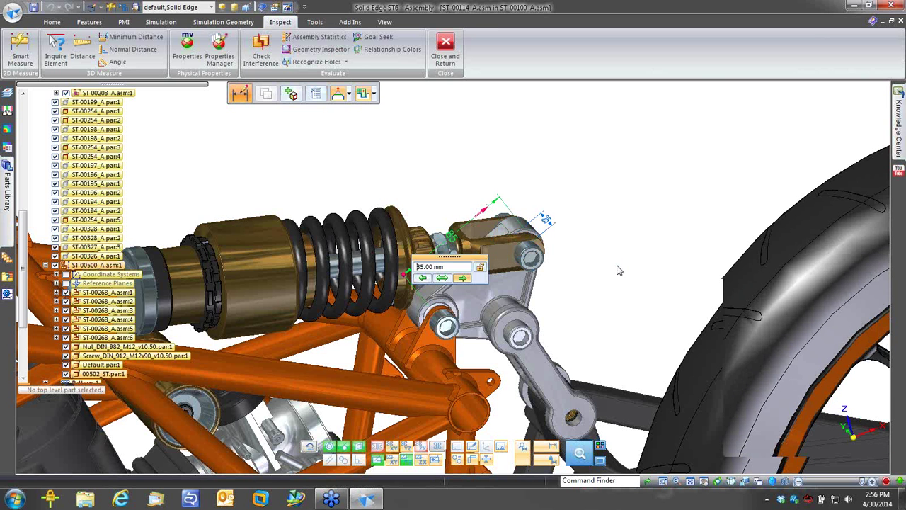
click(616, 266)
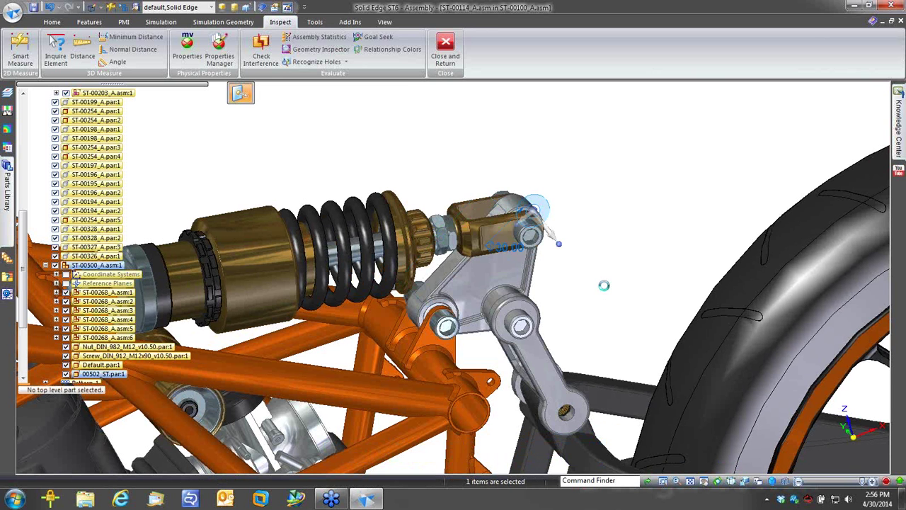
Step: Recheck the shock absorber's clevis against the modified 00502_ST part for interference
click(261, 49)
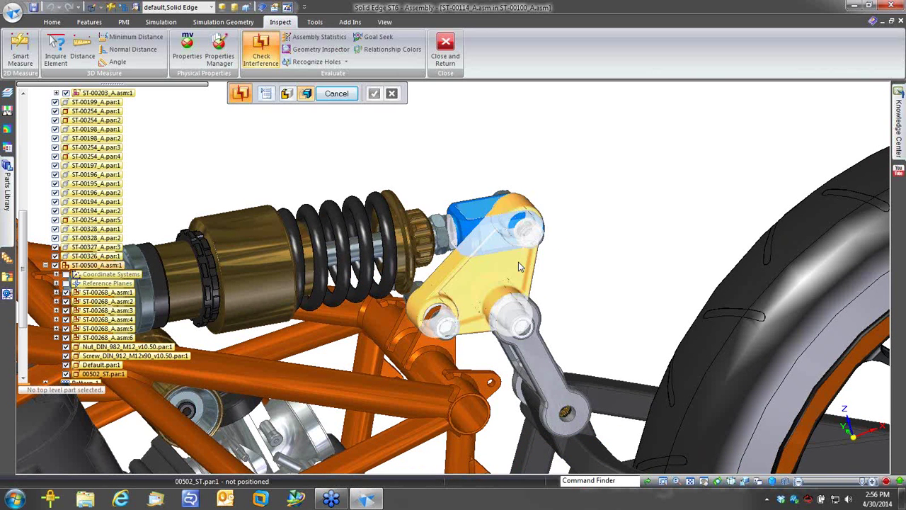
click(518, 262)
right_click(612, 262)
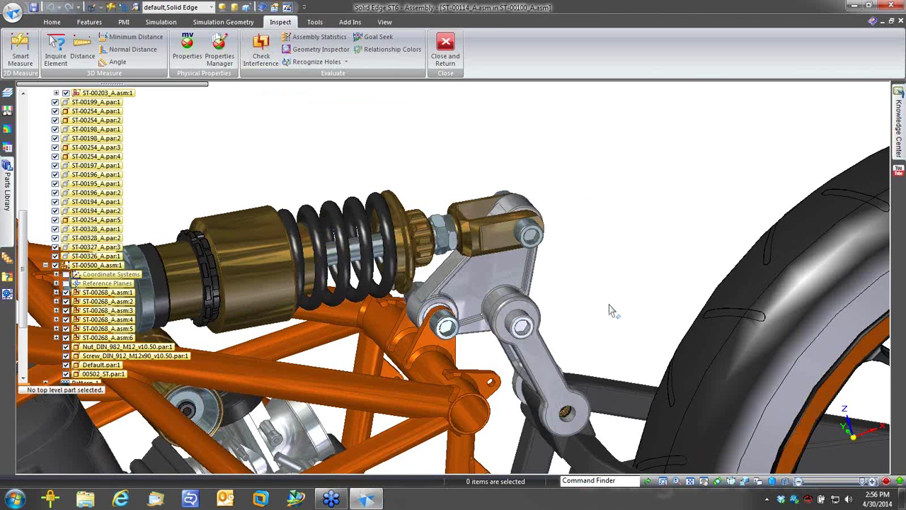
Step: Examine how the adjusted linkage and shock absorber fit within the complete motorcycle
scroll(608, 310, down, 2)
scroll(608, 310, down, 2)
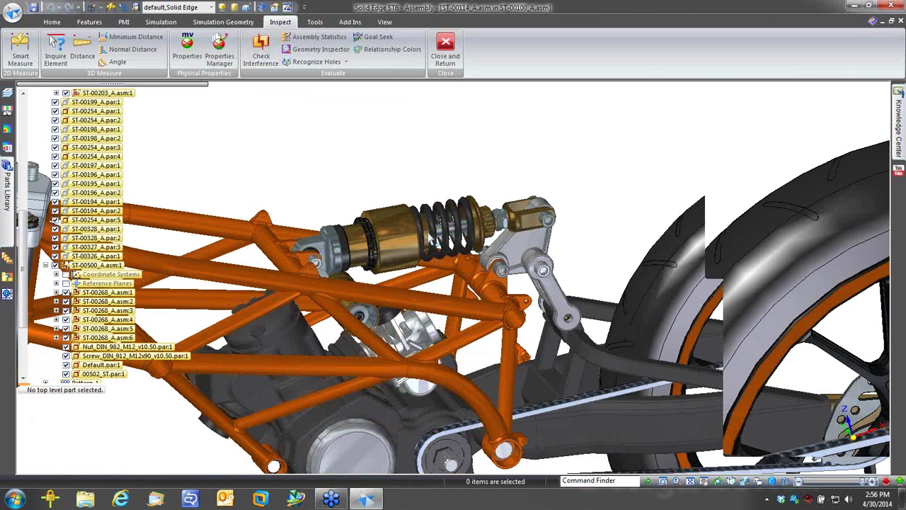
scroll(434, 239, down, 1)
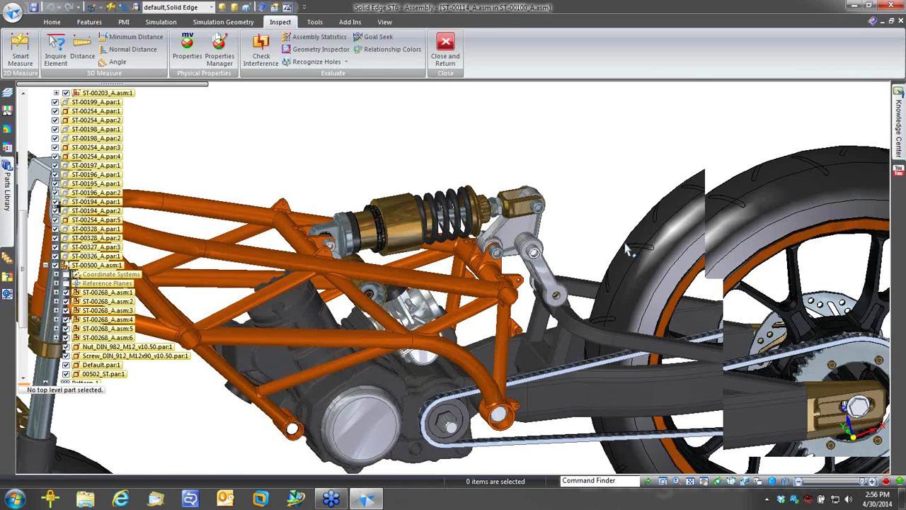
scroll(608, 173, down, 2)
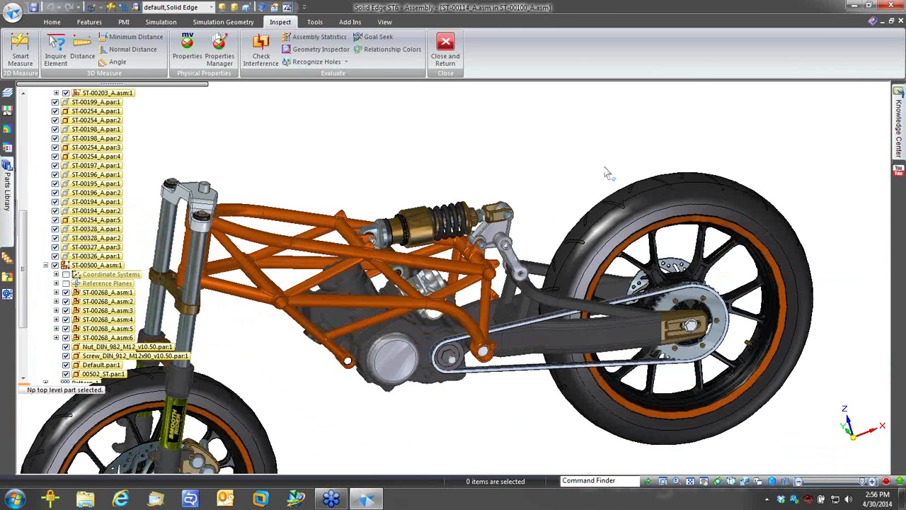
scroll(521, 422, down, 2)
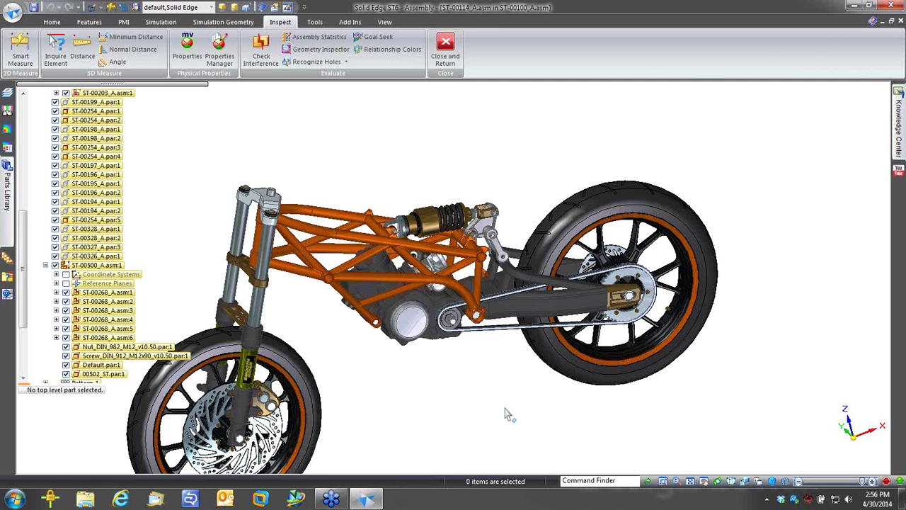
scroll(504, 408, up, 1)
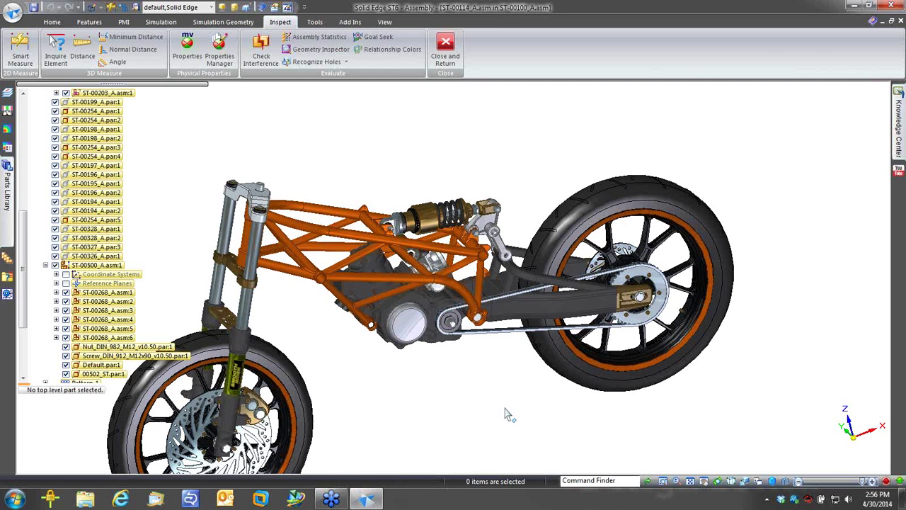
middle_drag(504, 408, 505, 408)
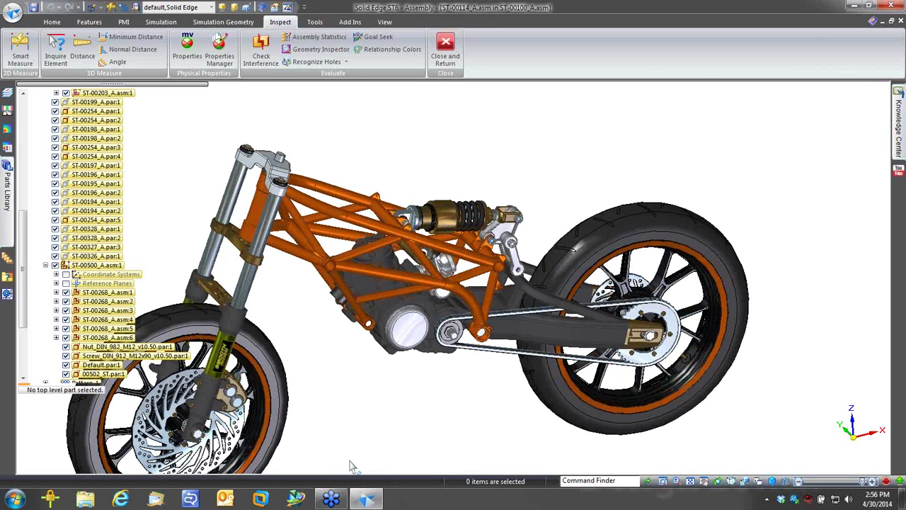
Step: On the Assy sheet of Draft1, place a parts list beside the exploded motorcycle view with automatic balloons
key(ctrl+Tab)
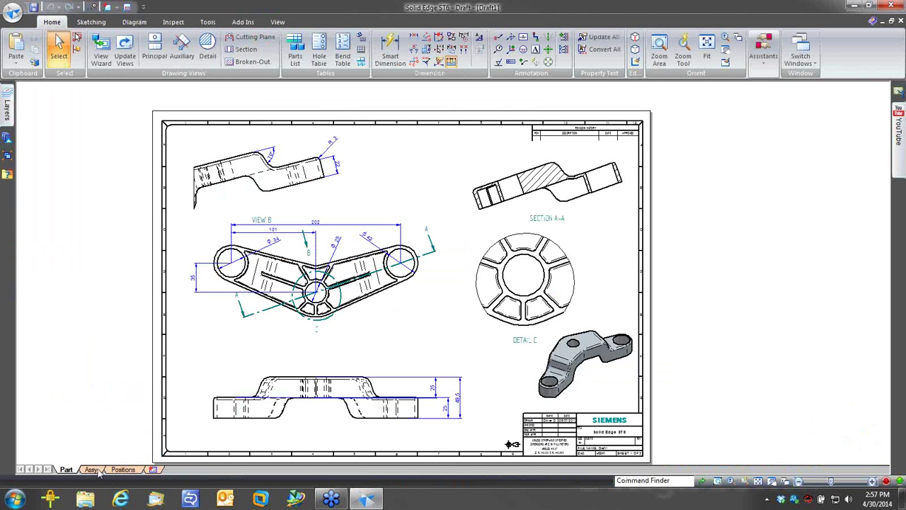
click(96, 470)
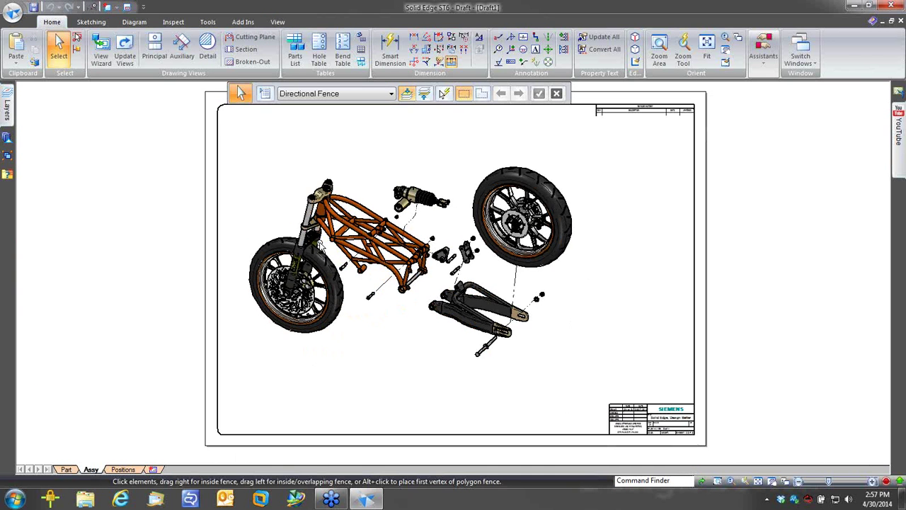
click(295, 56)
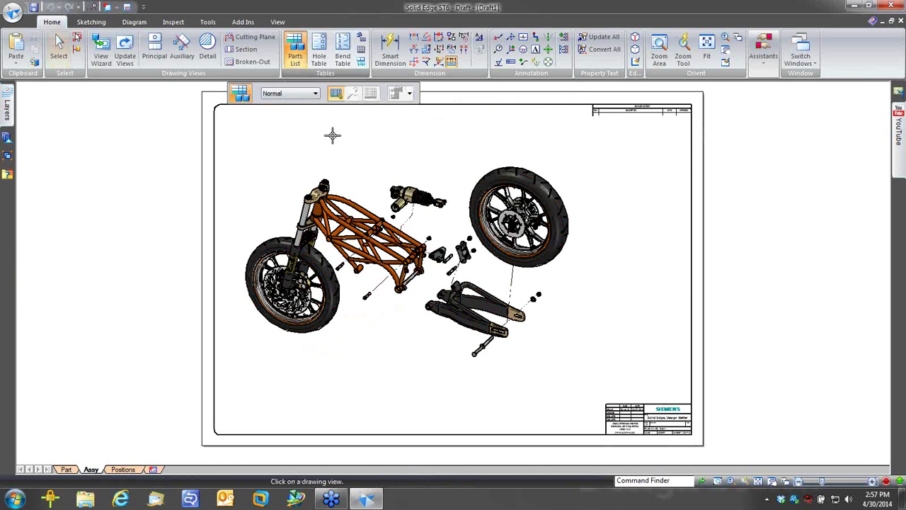
click(530, 128)
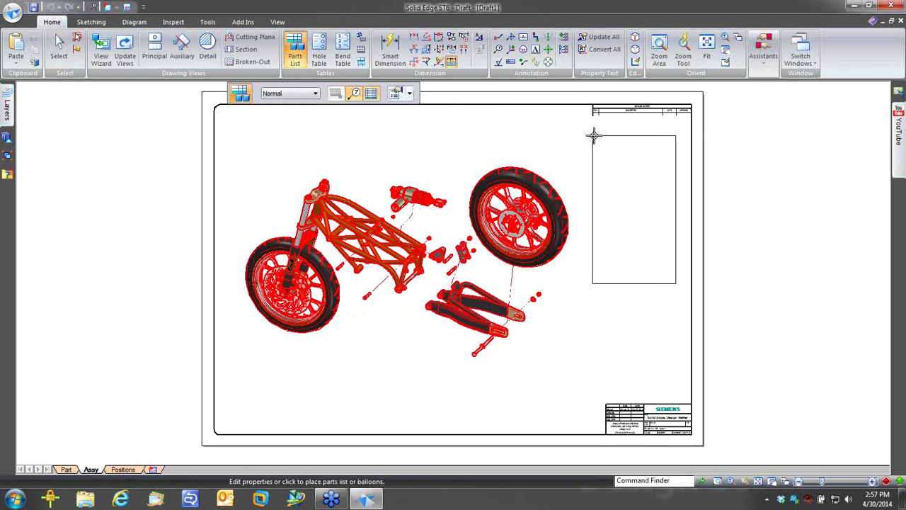
click(605, 129)
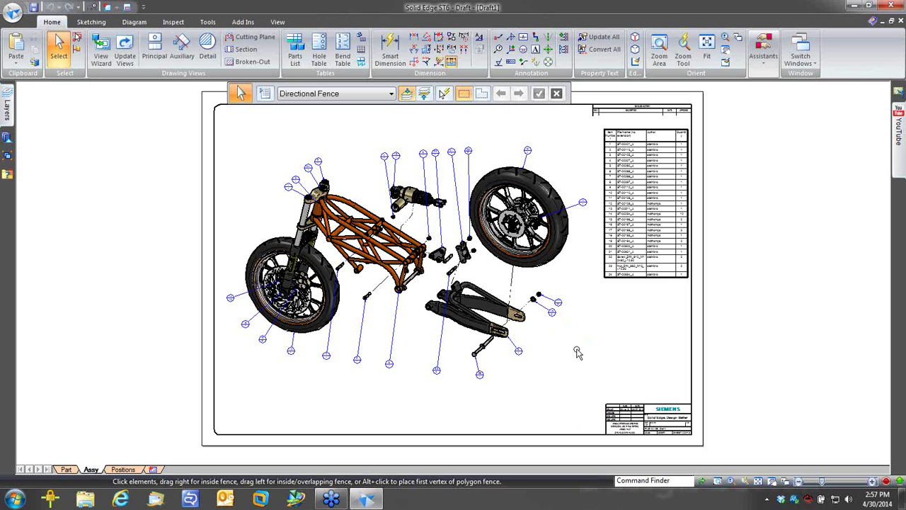
scroll(578, 353, down, 2)
scroll(586, 353, up, 2)
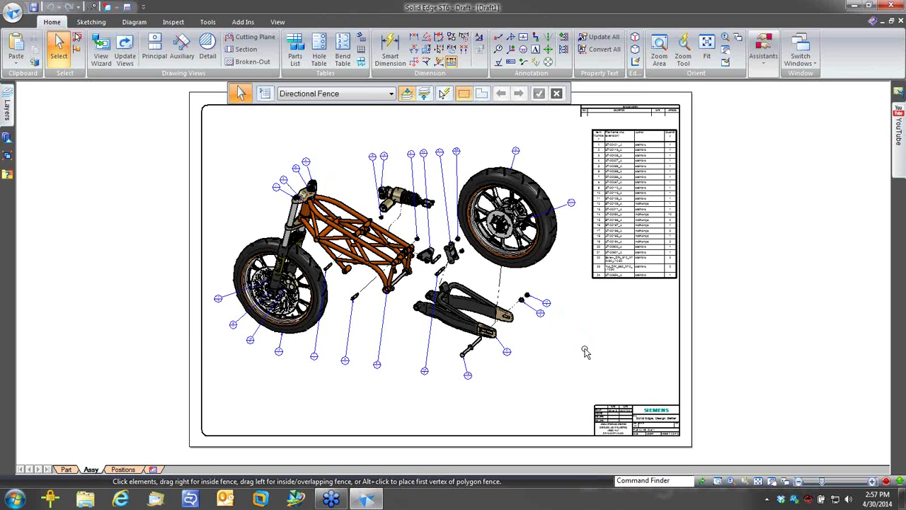
scroll(584, 351, up, 2)
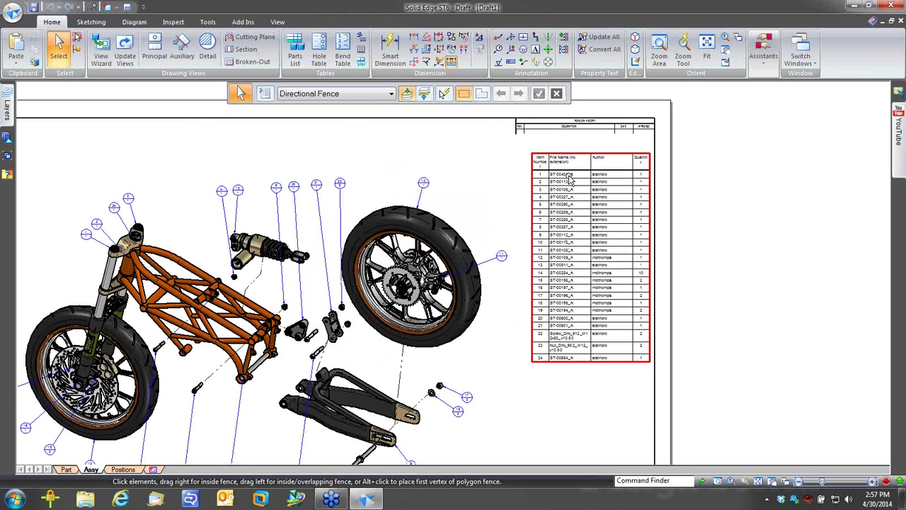
scroll(570, 179, down, 2)
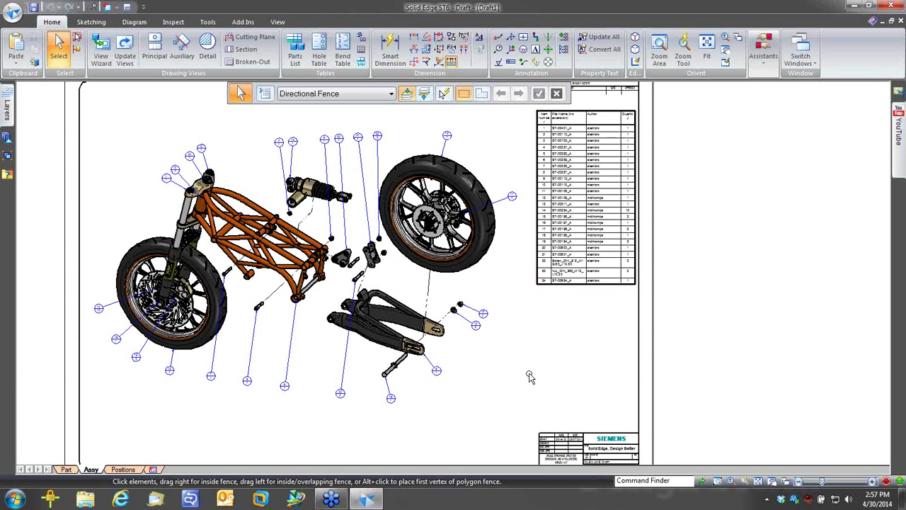
scroll(530, 376, down, 2)
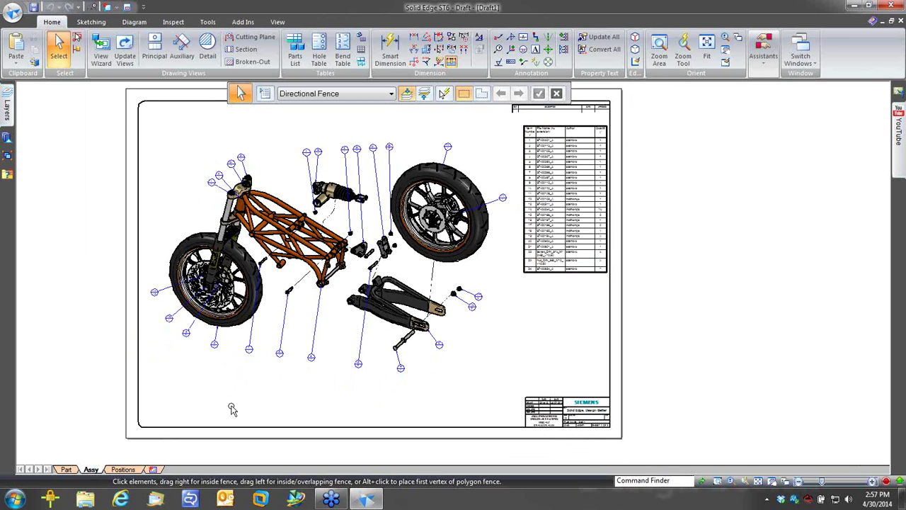
Step: Return to the ST-00114_A motorcycle assembly document
key(alt+Tab)
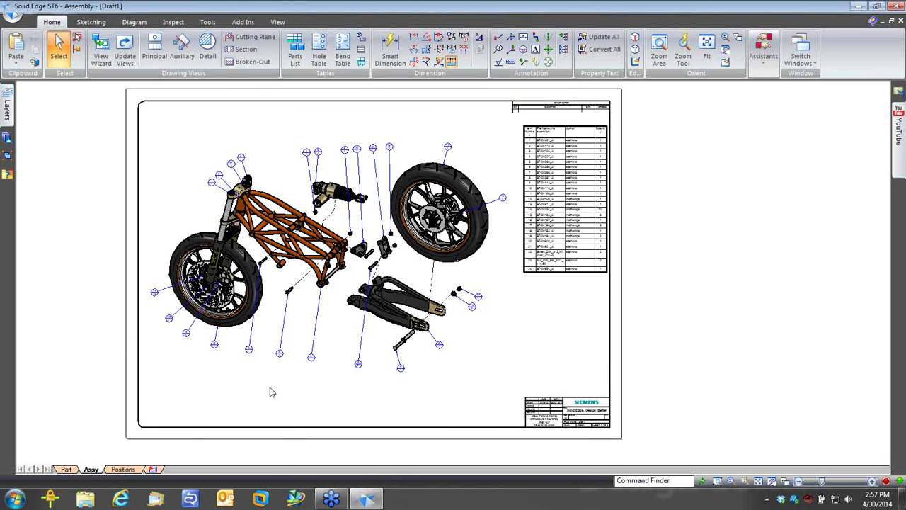
key(alt+Tab)
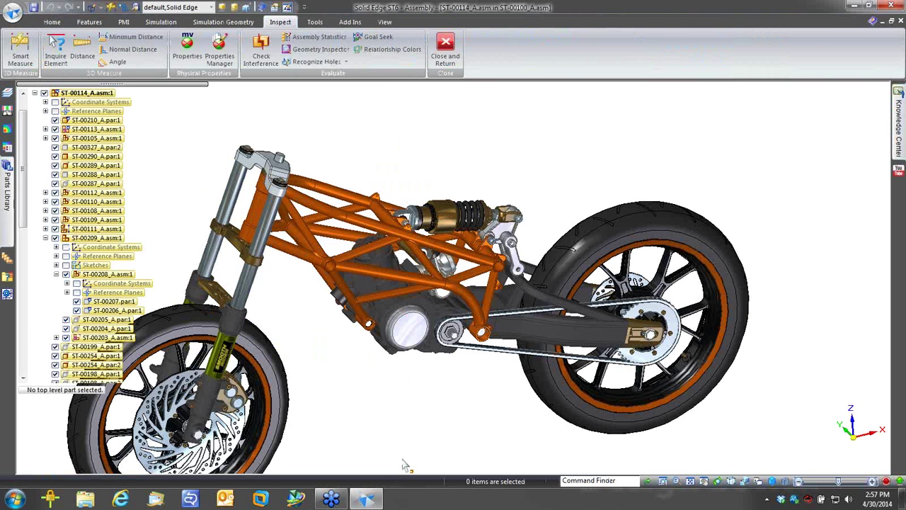
scroll(406, 465, down, 1)
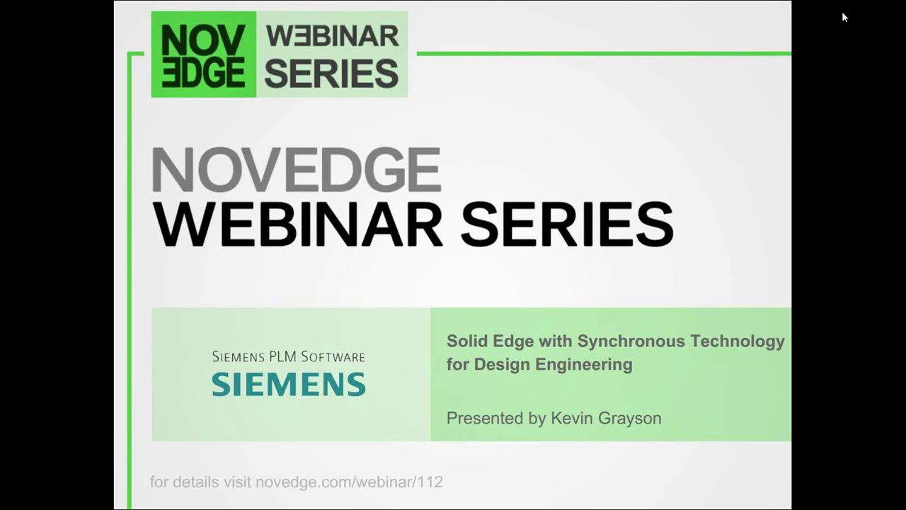
click(629, 442)
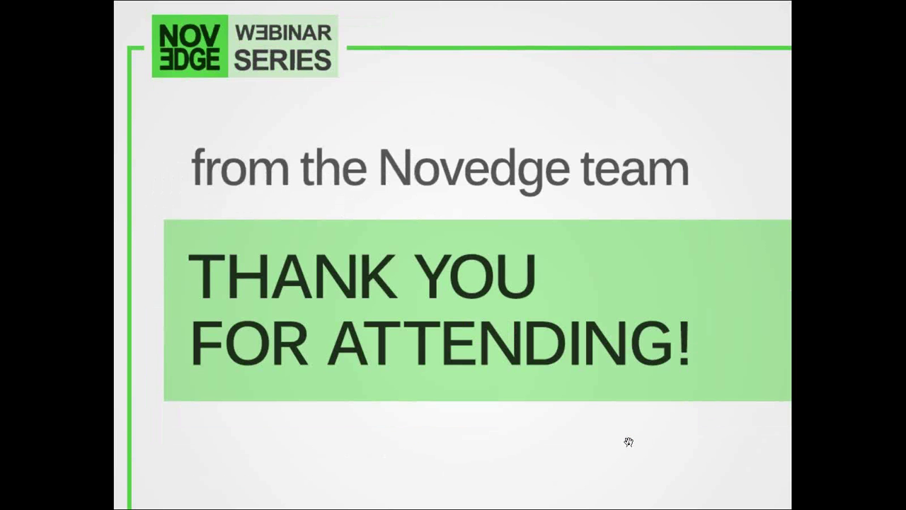
click(629, 442)
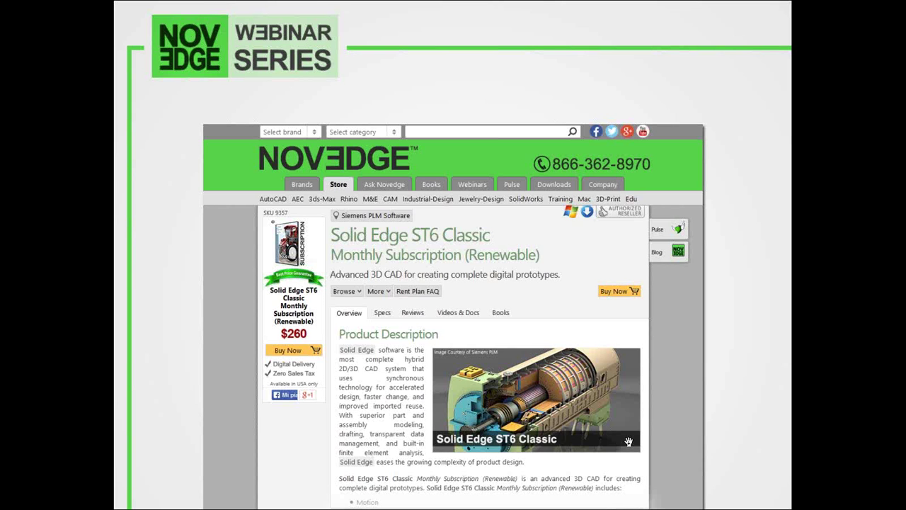
click(727, 446)
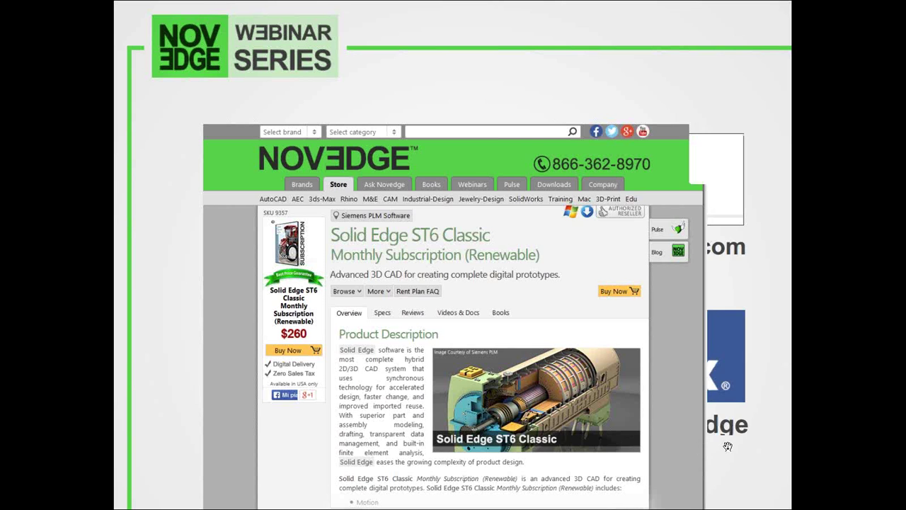